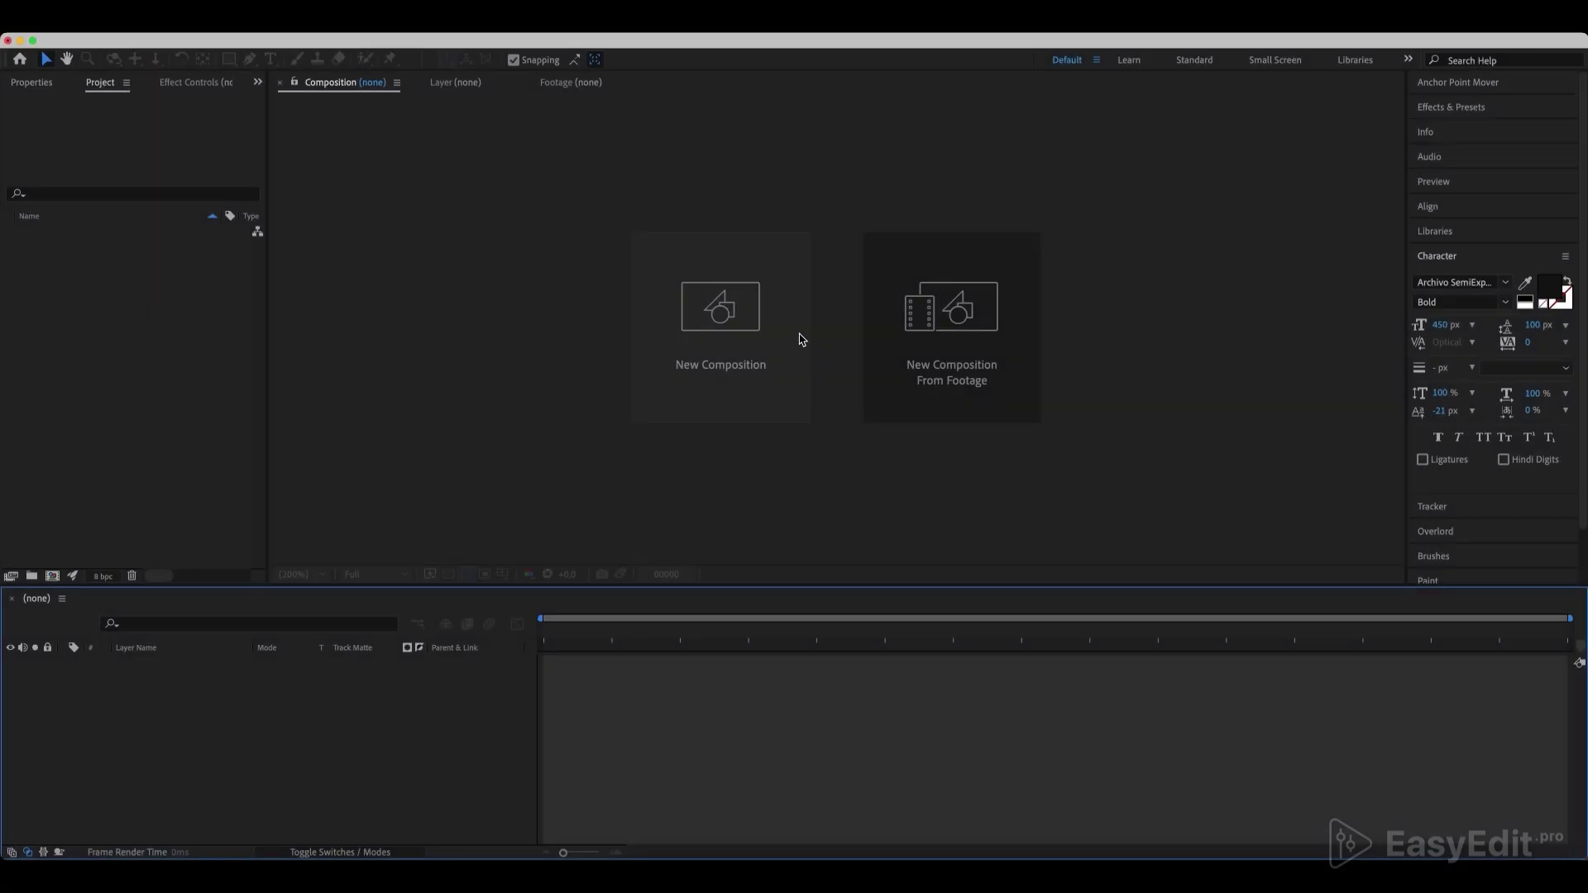
- Set up a new composition named Text_Comp at 1920×1080, 24 fps, duration 00320
left_click(797, 340)
type("Text_Comp")
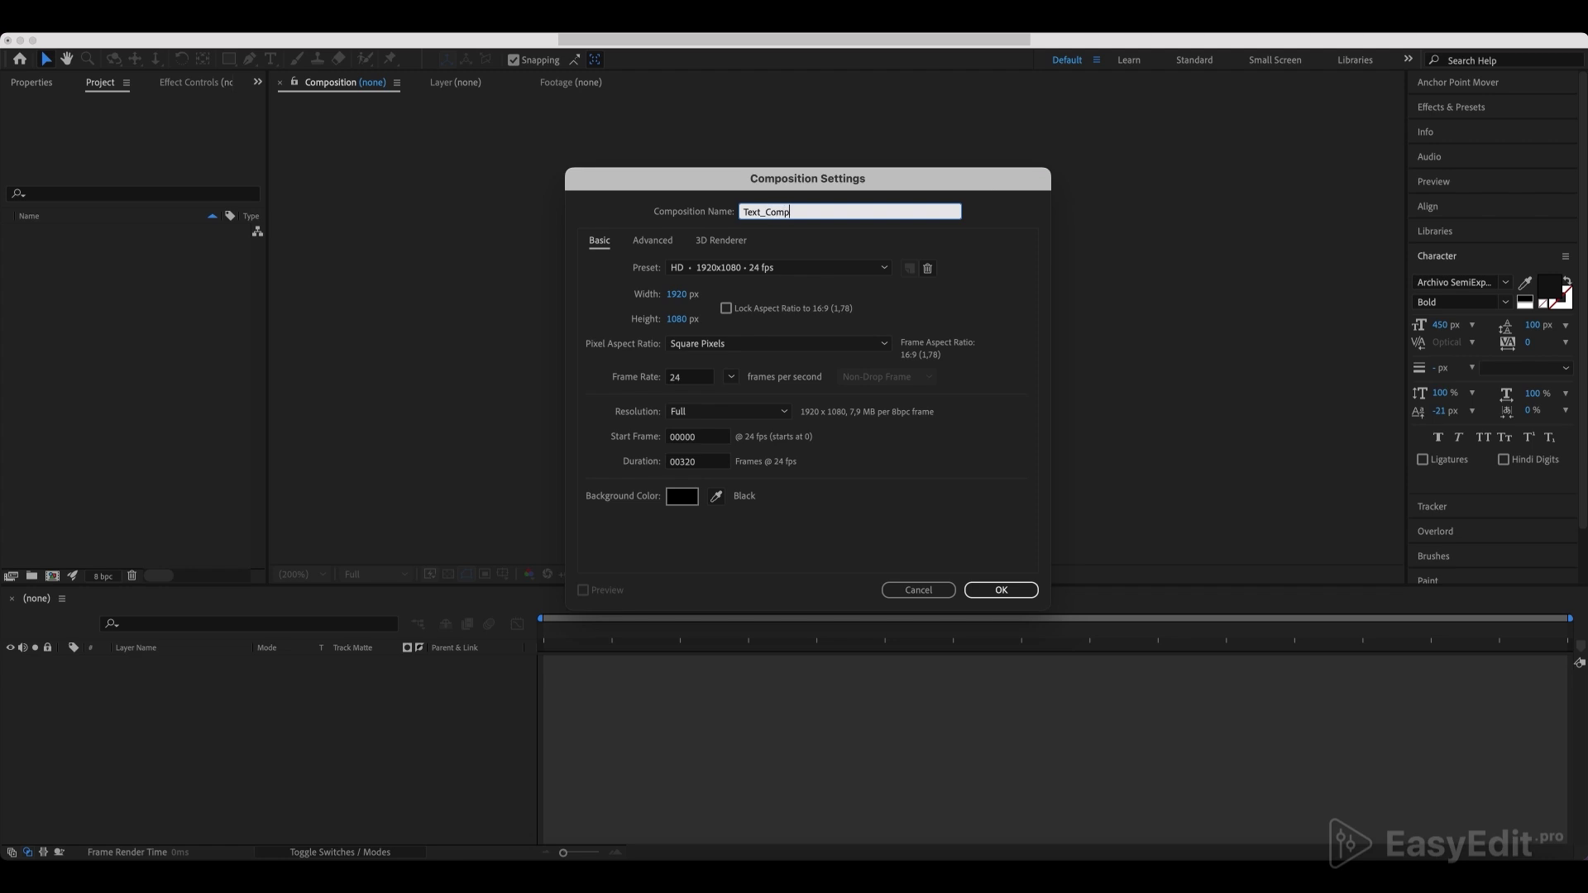
key("Return")
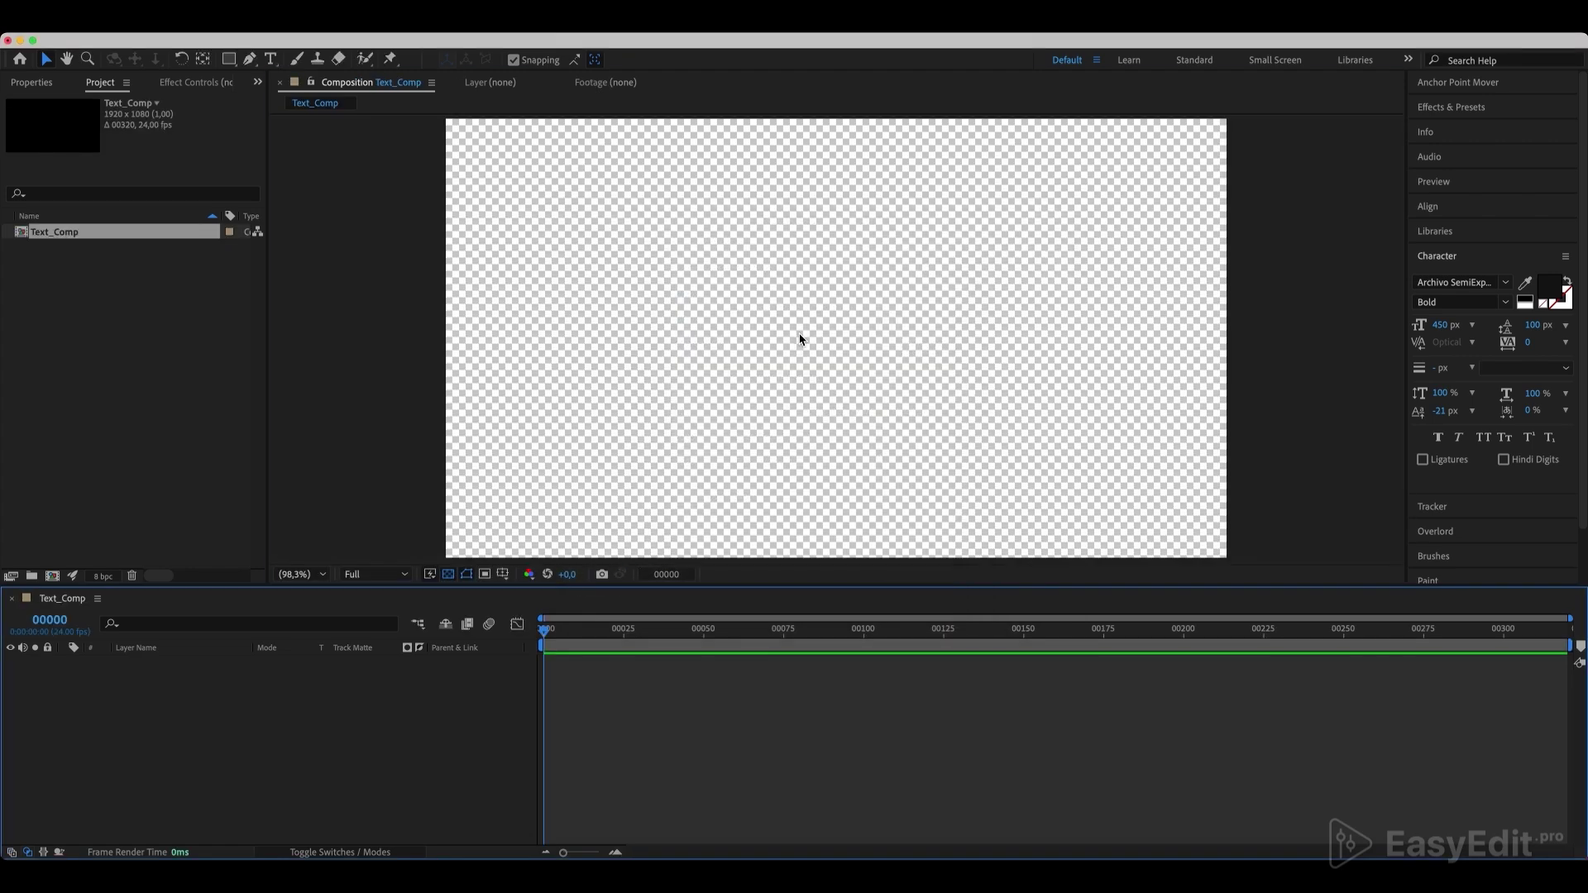
- Add a new text layer reading 'Print'
right_click(117, 698)
mouse_move(278, 644)
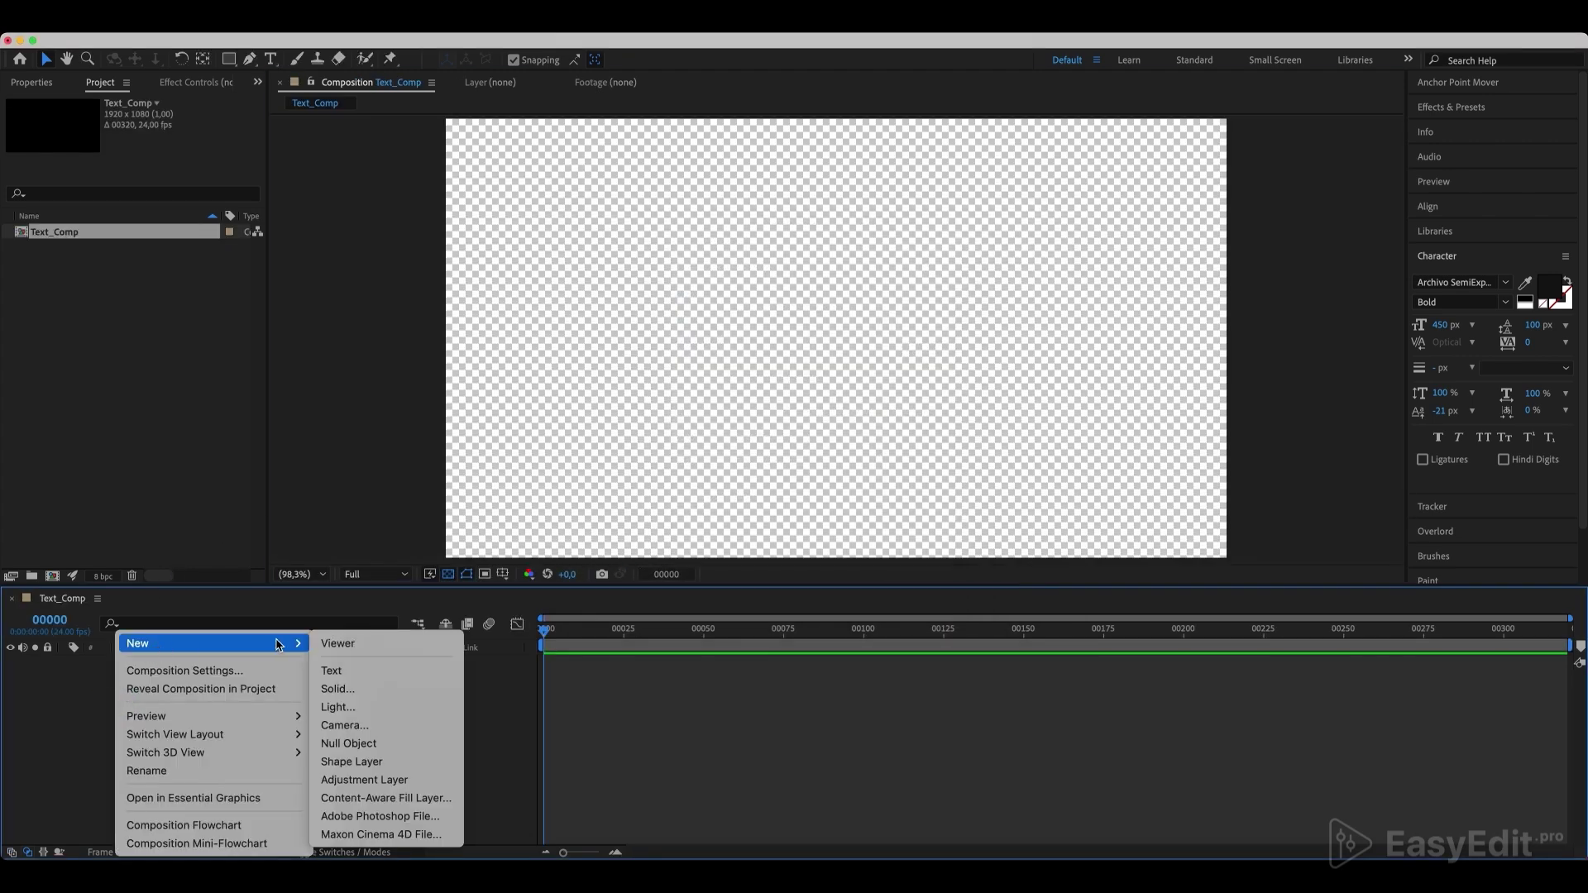
left_click(335, 674)
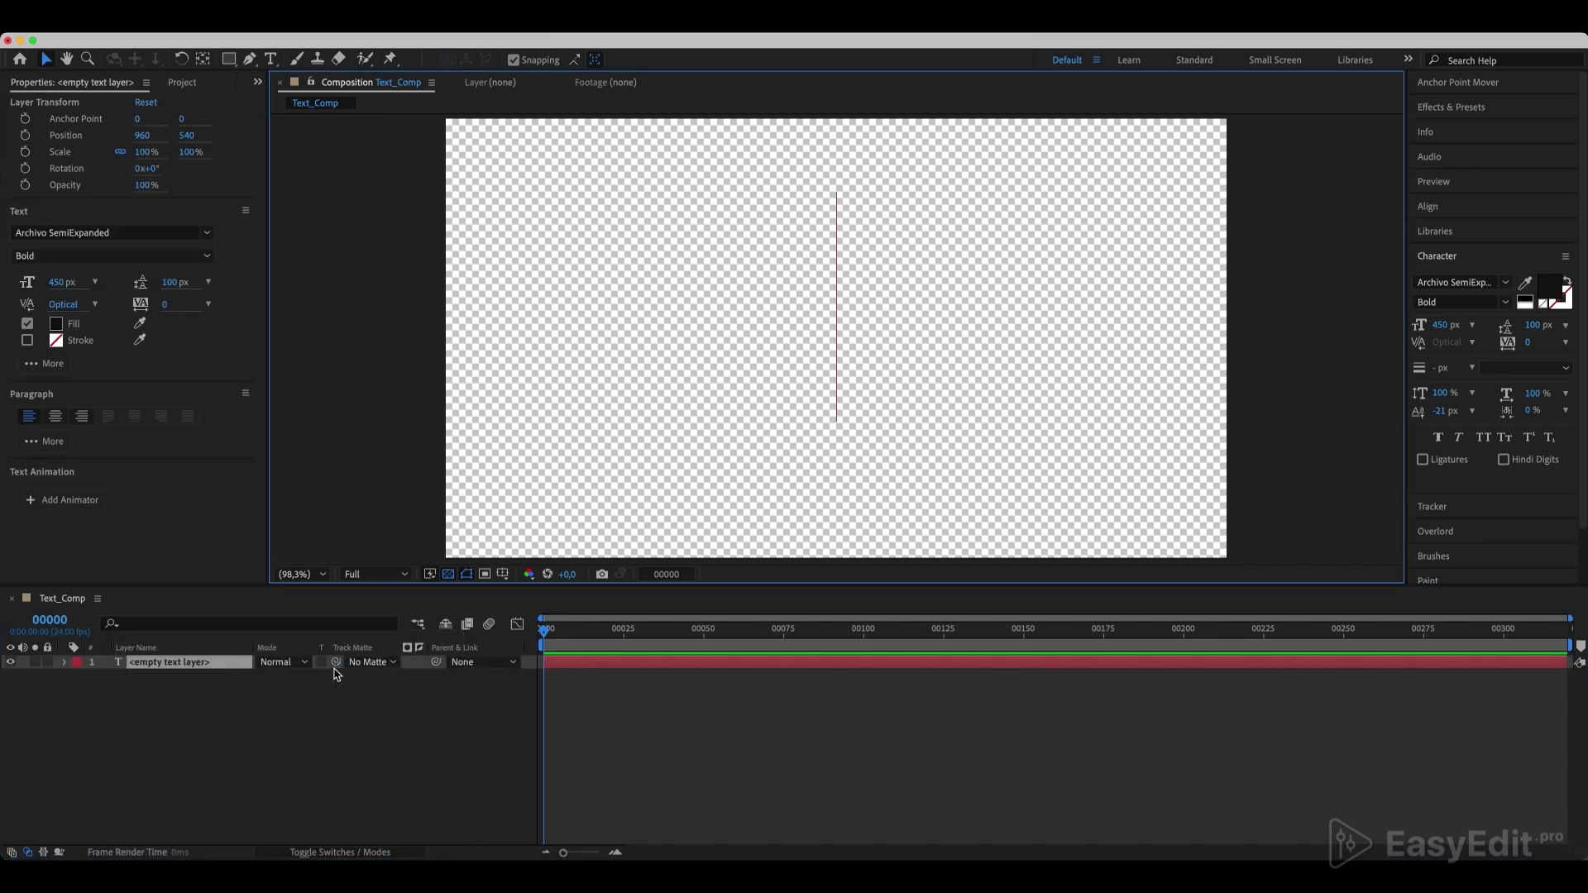
type("Print")
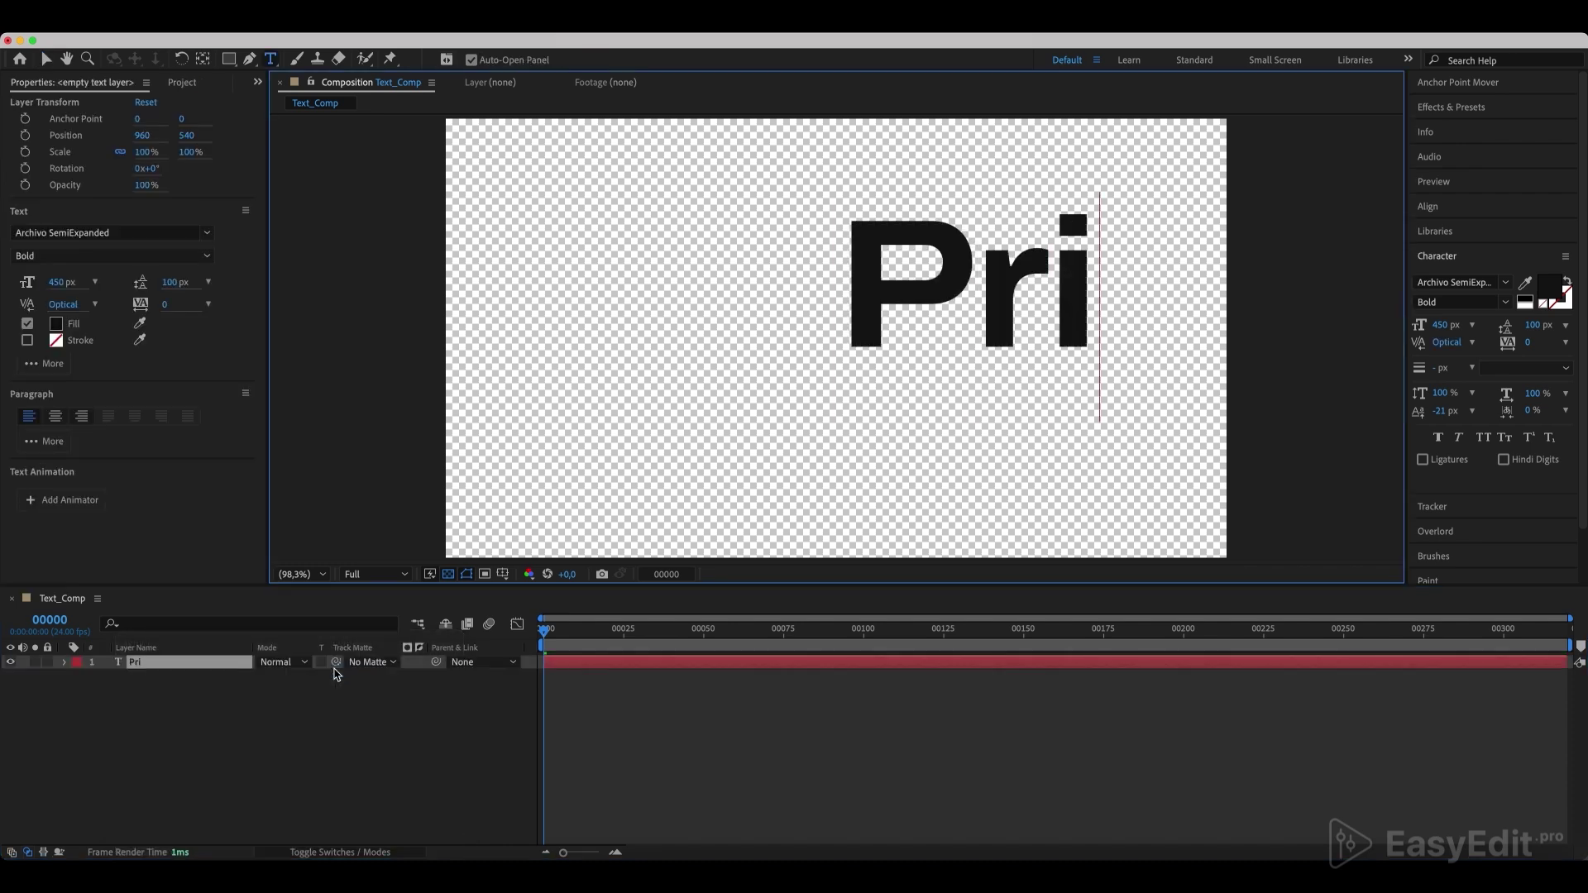
left_click(552, 664)
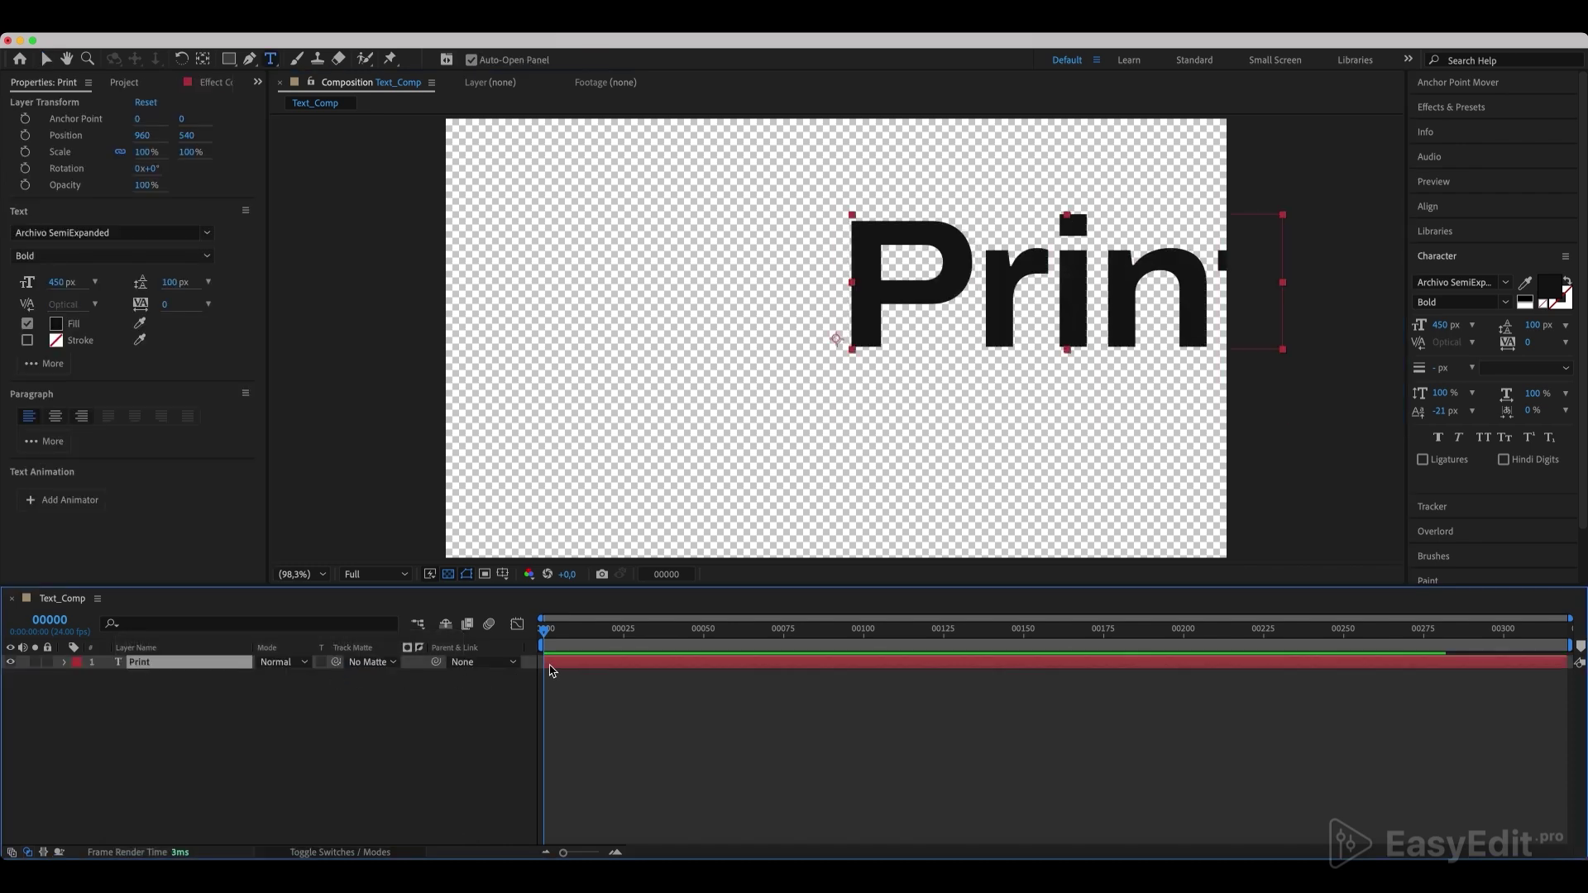
- Centre the Print text horizontally and vertically in the composition
left_click(1427, 206)
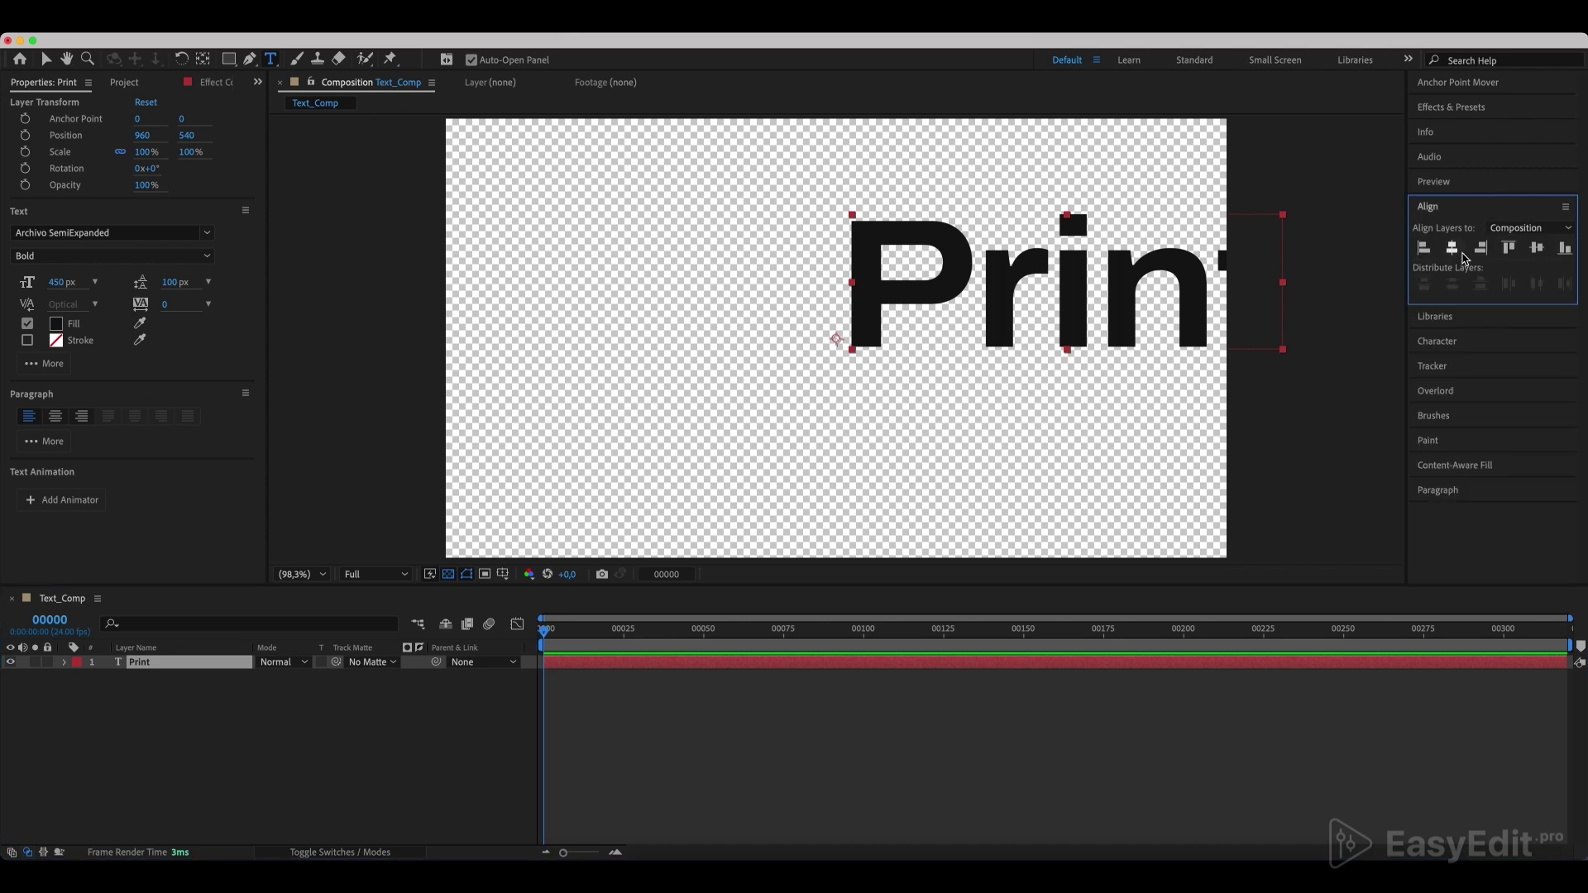
left_click(1451, 247)
left_click(1536, 248)
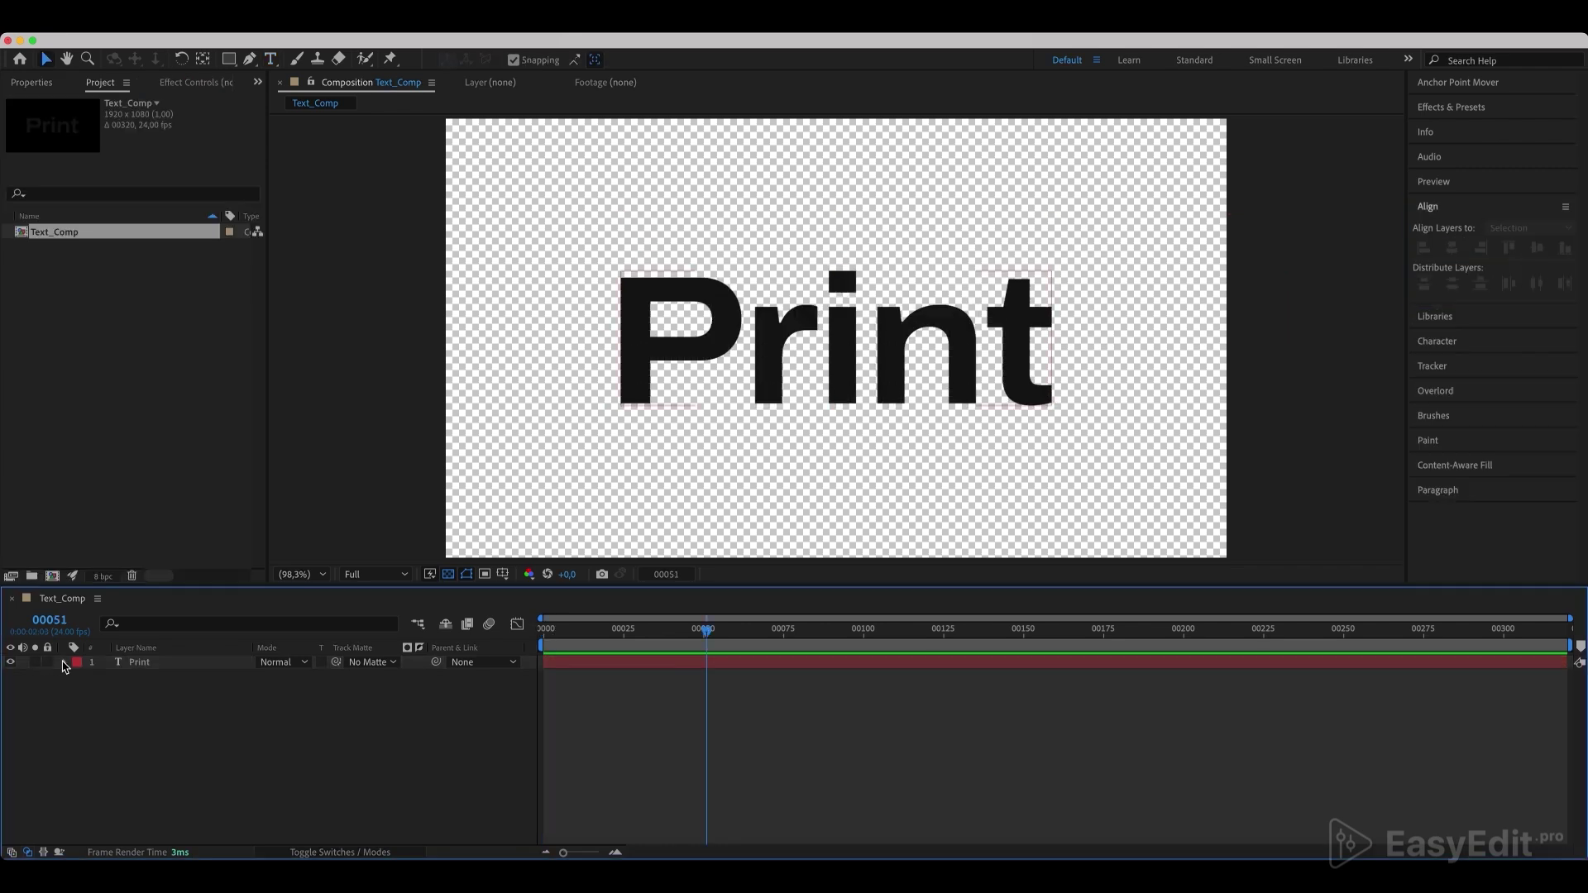
- Add a Position animator to the Print layer and set its Position to 1, 15
left_click(65, 662)
left_click(418, 676)
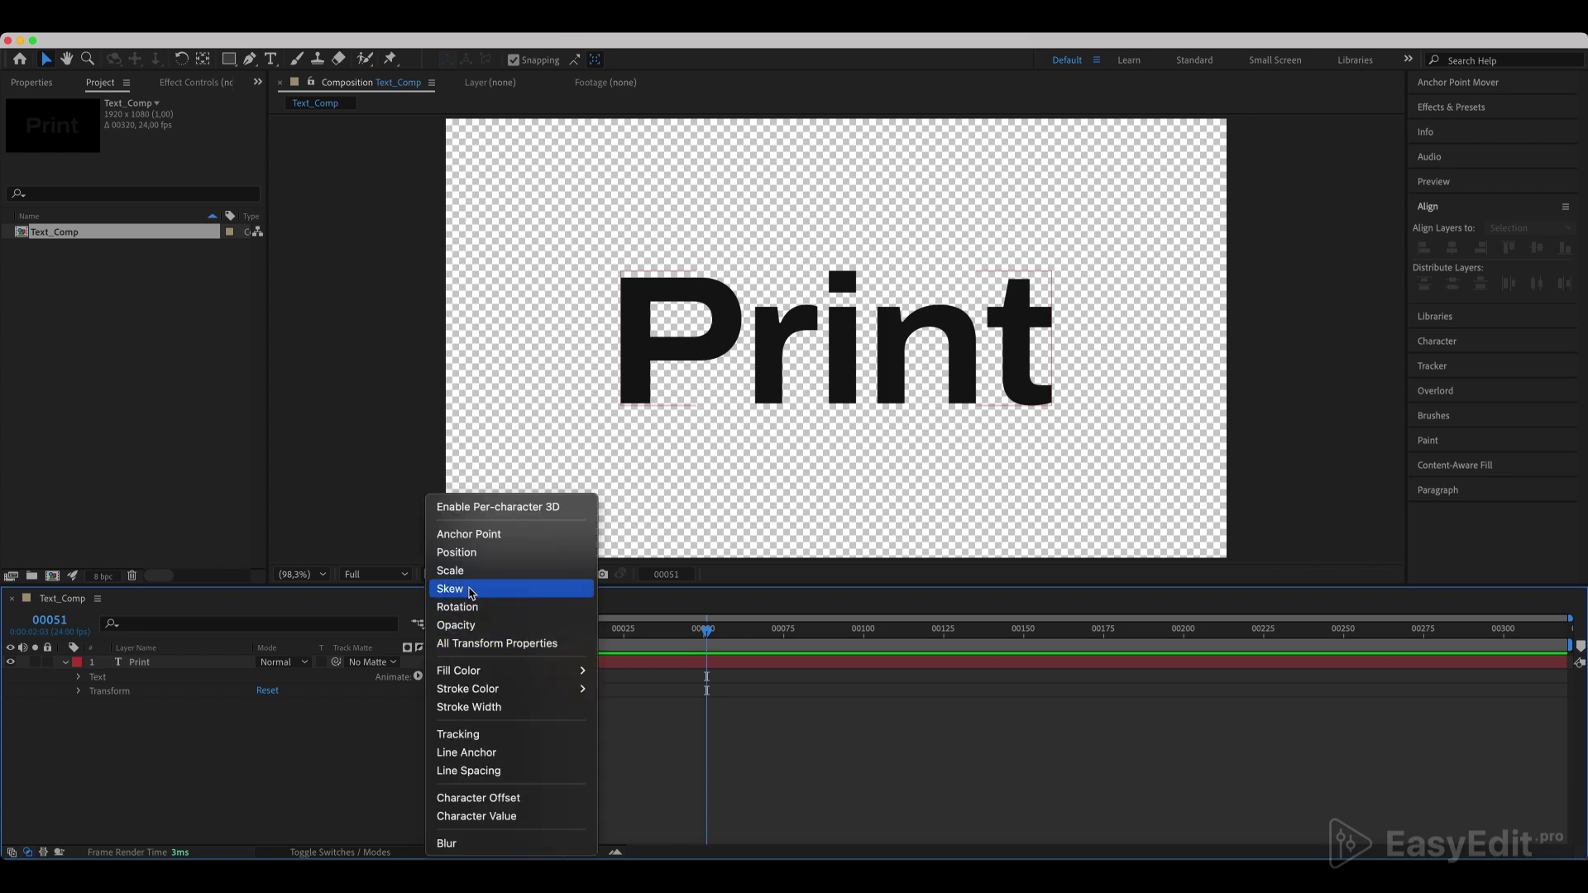
left_click(474, 554)
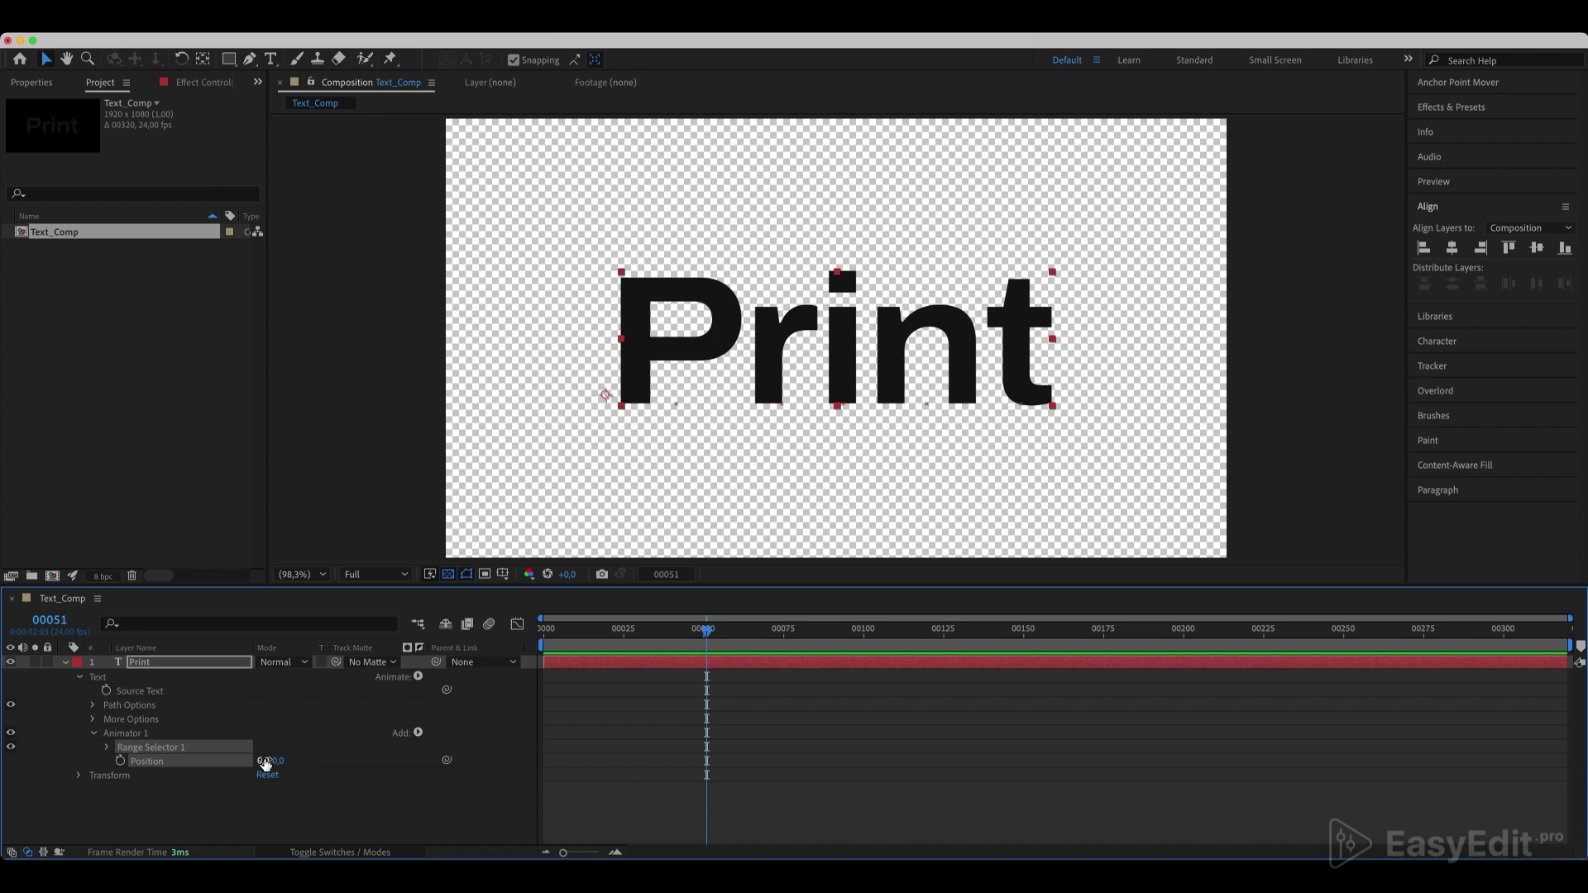
left_click_drag(263, 760, 270, 759)
left_click(282, 829)
left_click(278, 760)
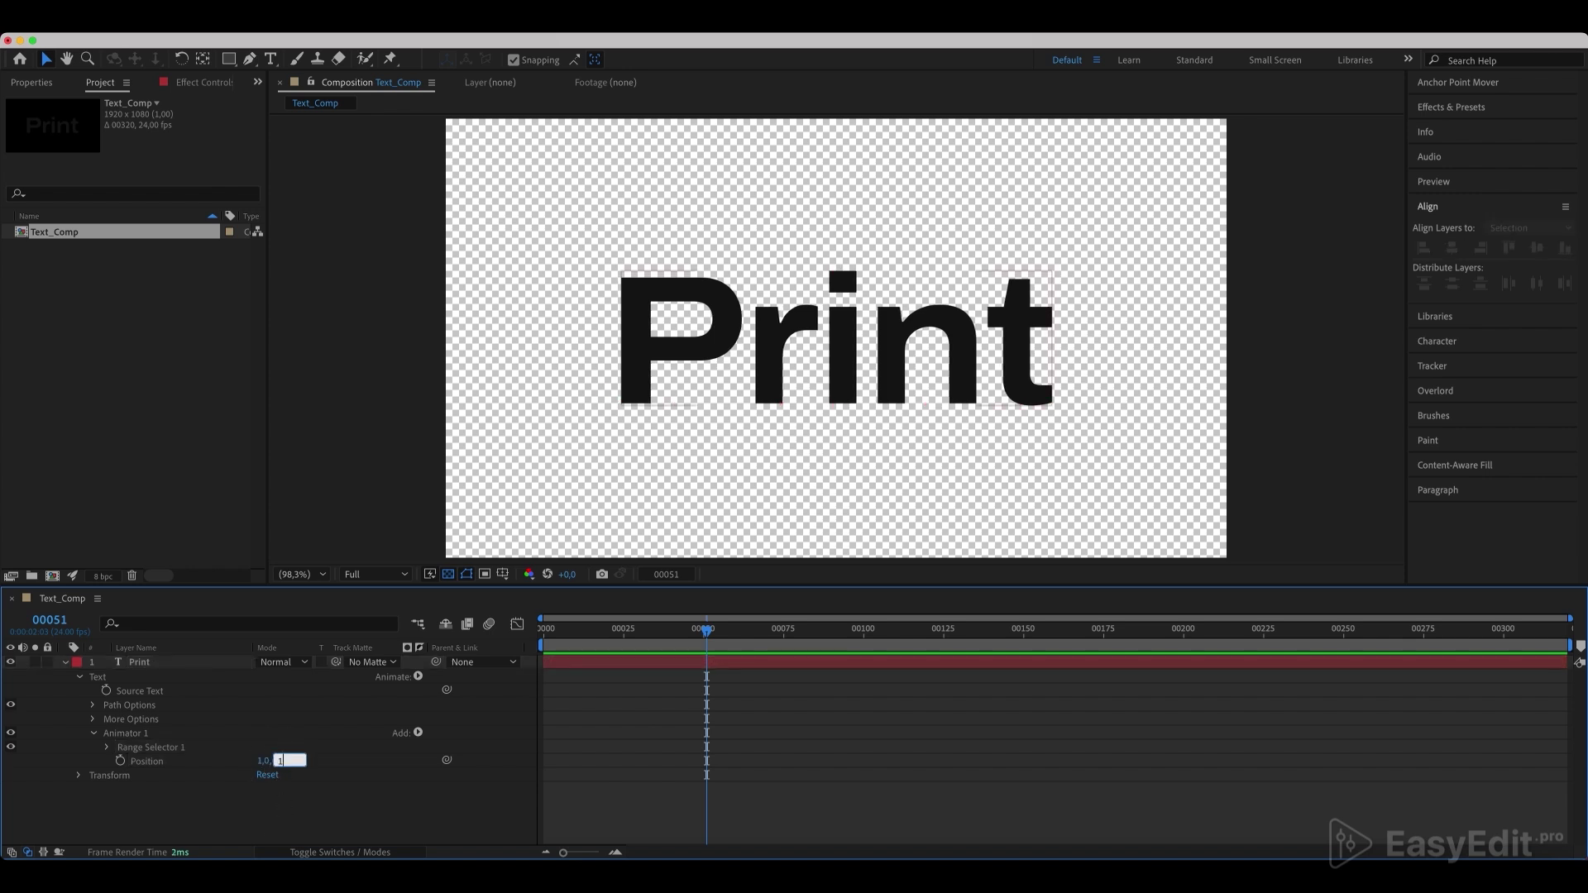
type("15")
key("Return")
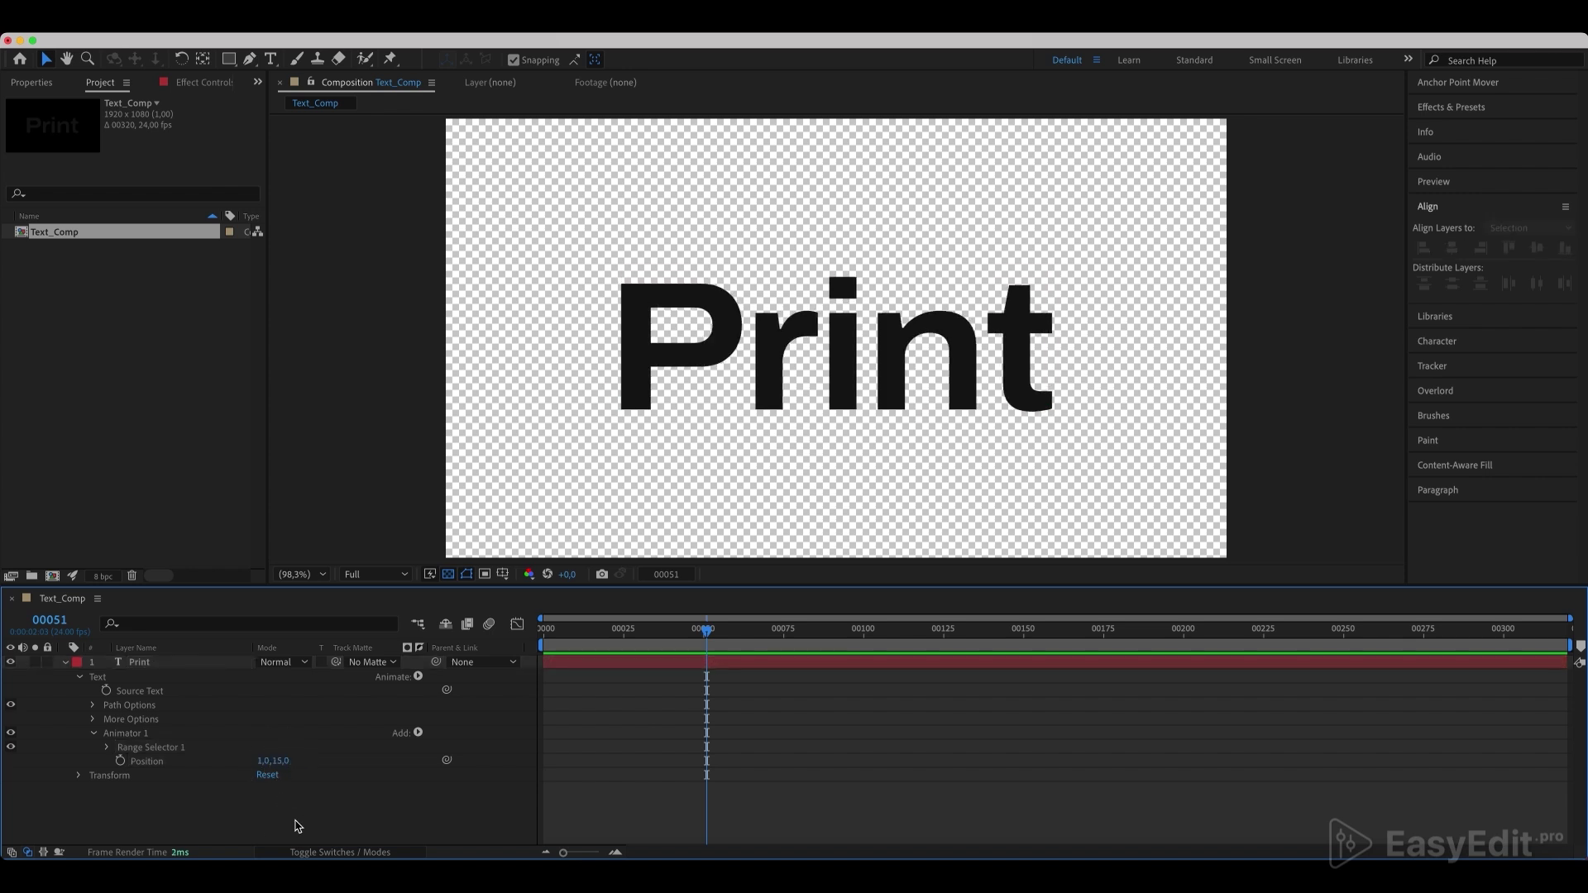
- Add a Wiggly selector to Animator 1 and reveal its settings
left_click(419, 734)
mouse_move(419, 736)
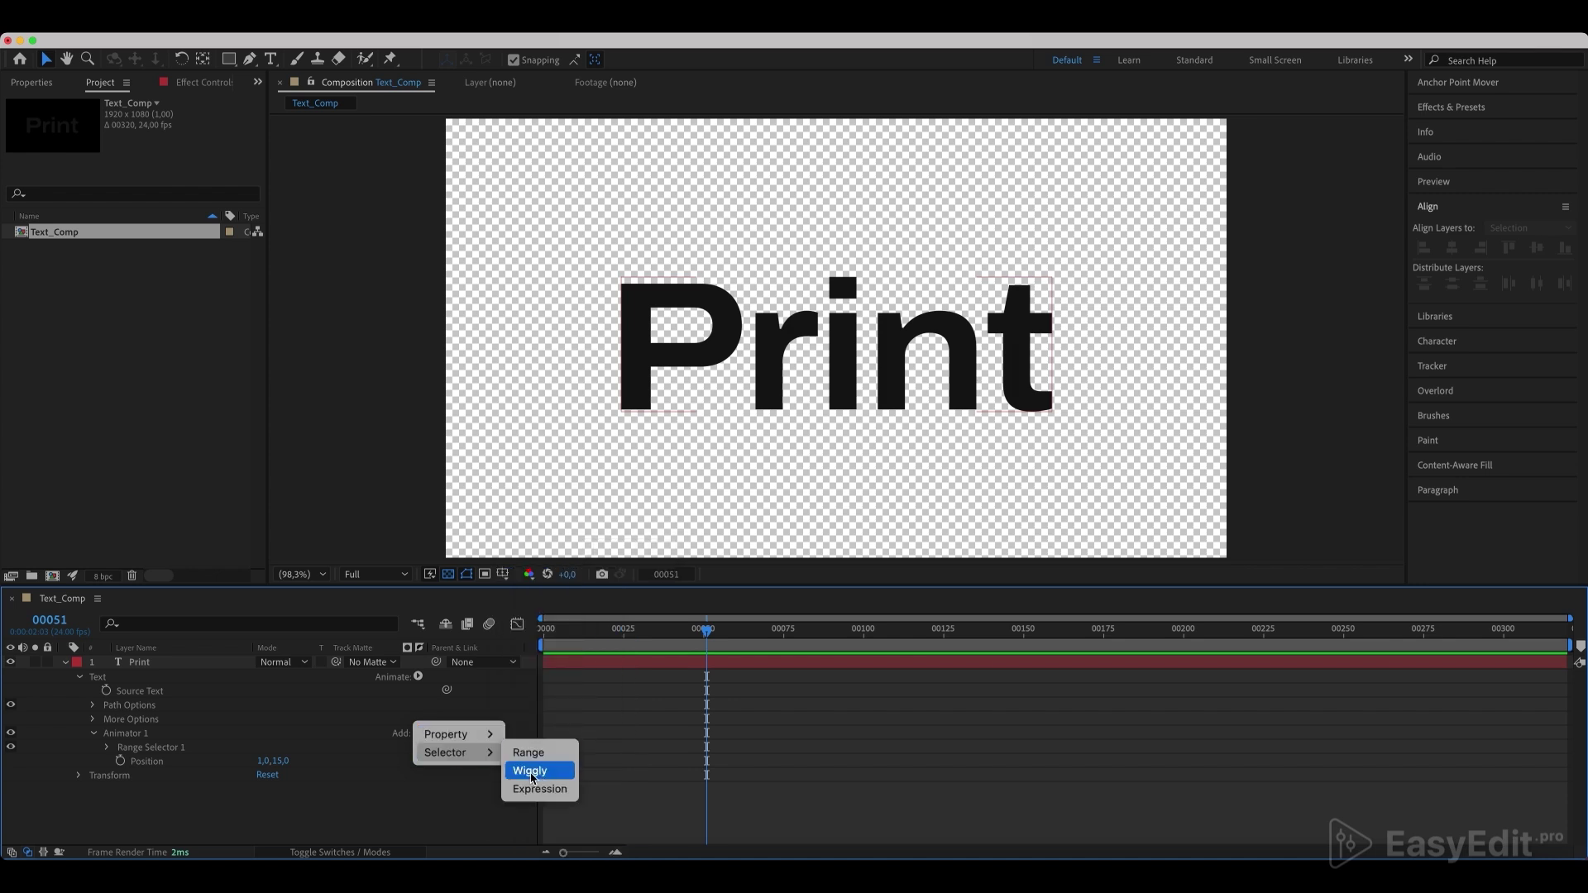
left_click(533, 771)
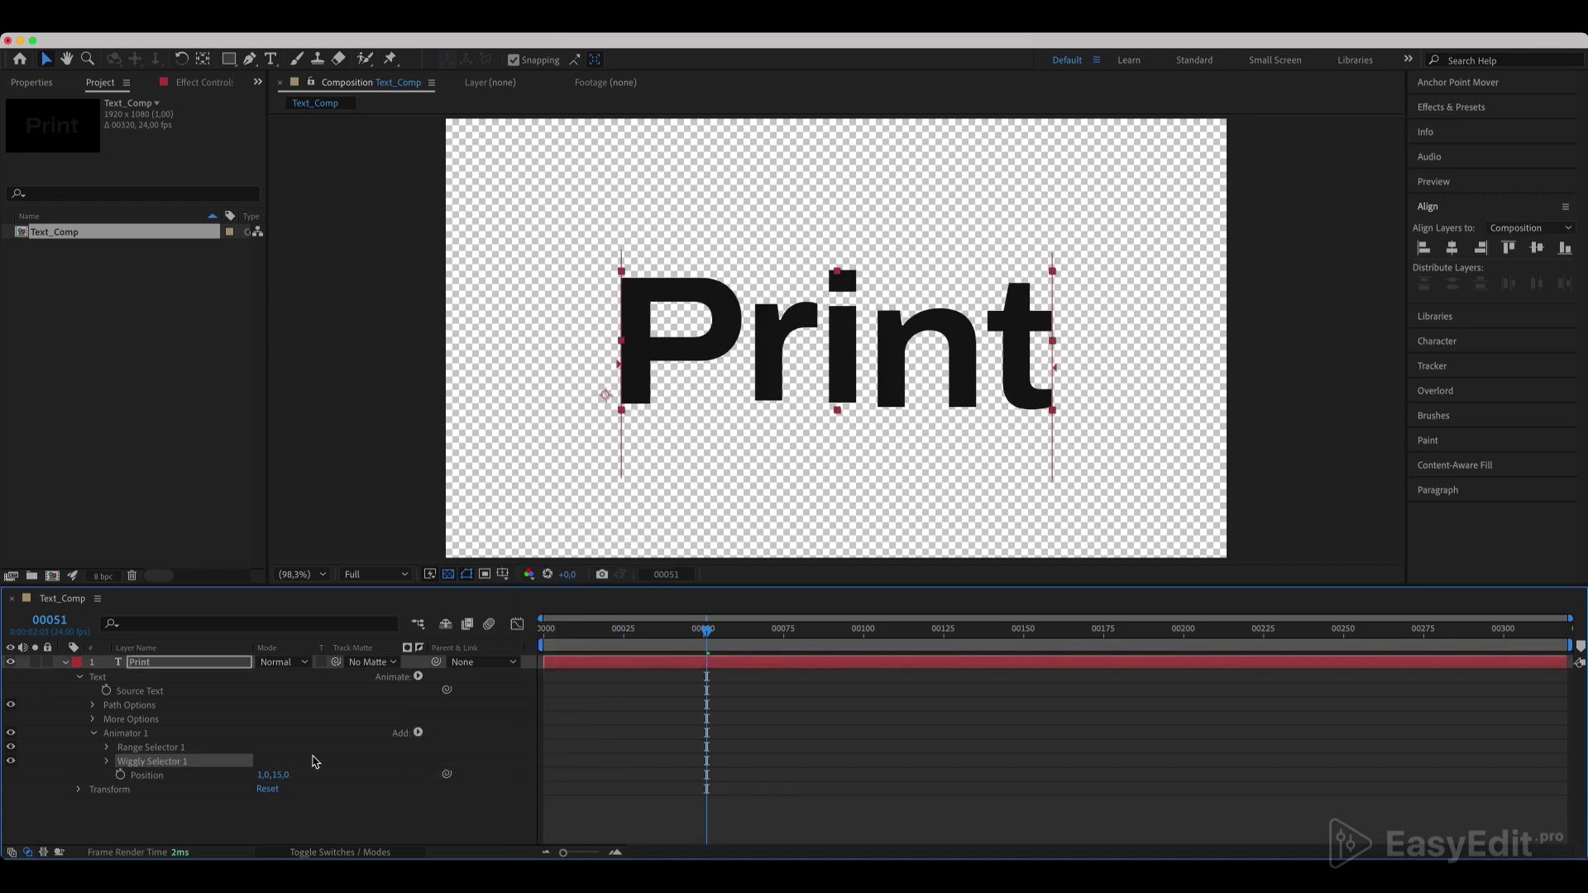
left_click(108, 762)
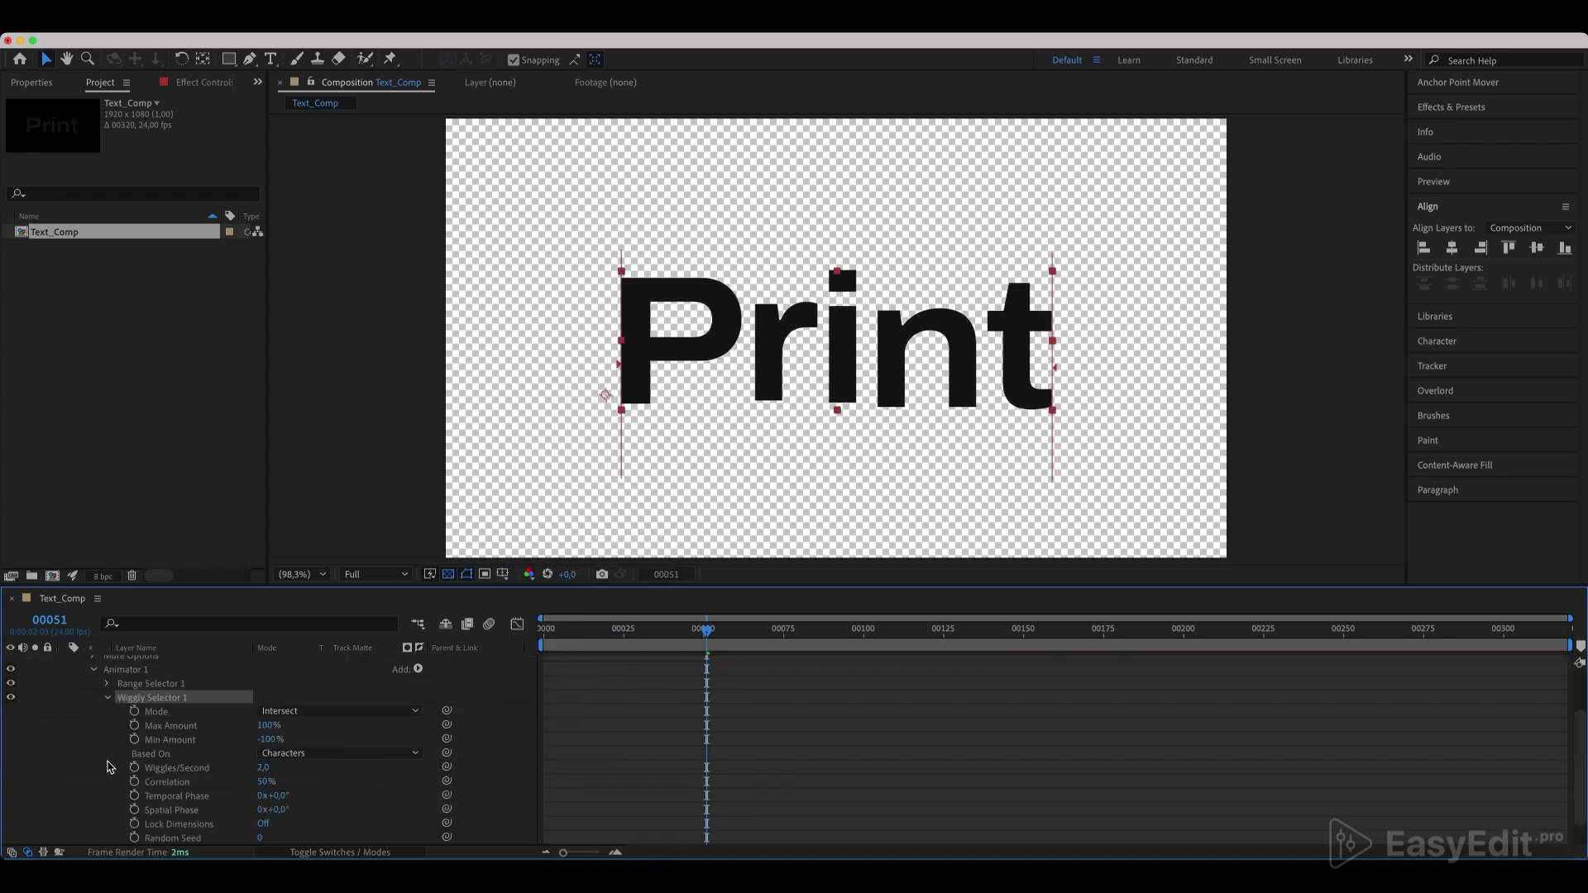
- Drive the Random Seed with the expression posterizeTime(3); random(500), then preview the jitter
scroll(110, 767, "down", 1)
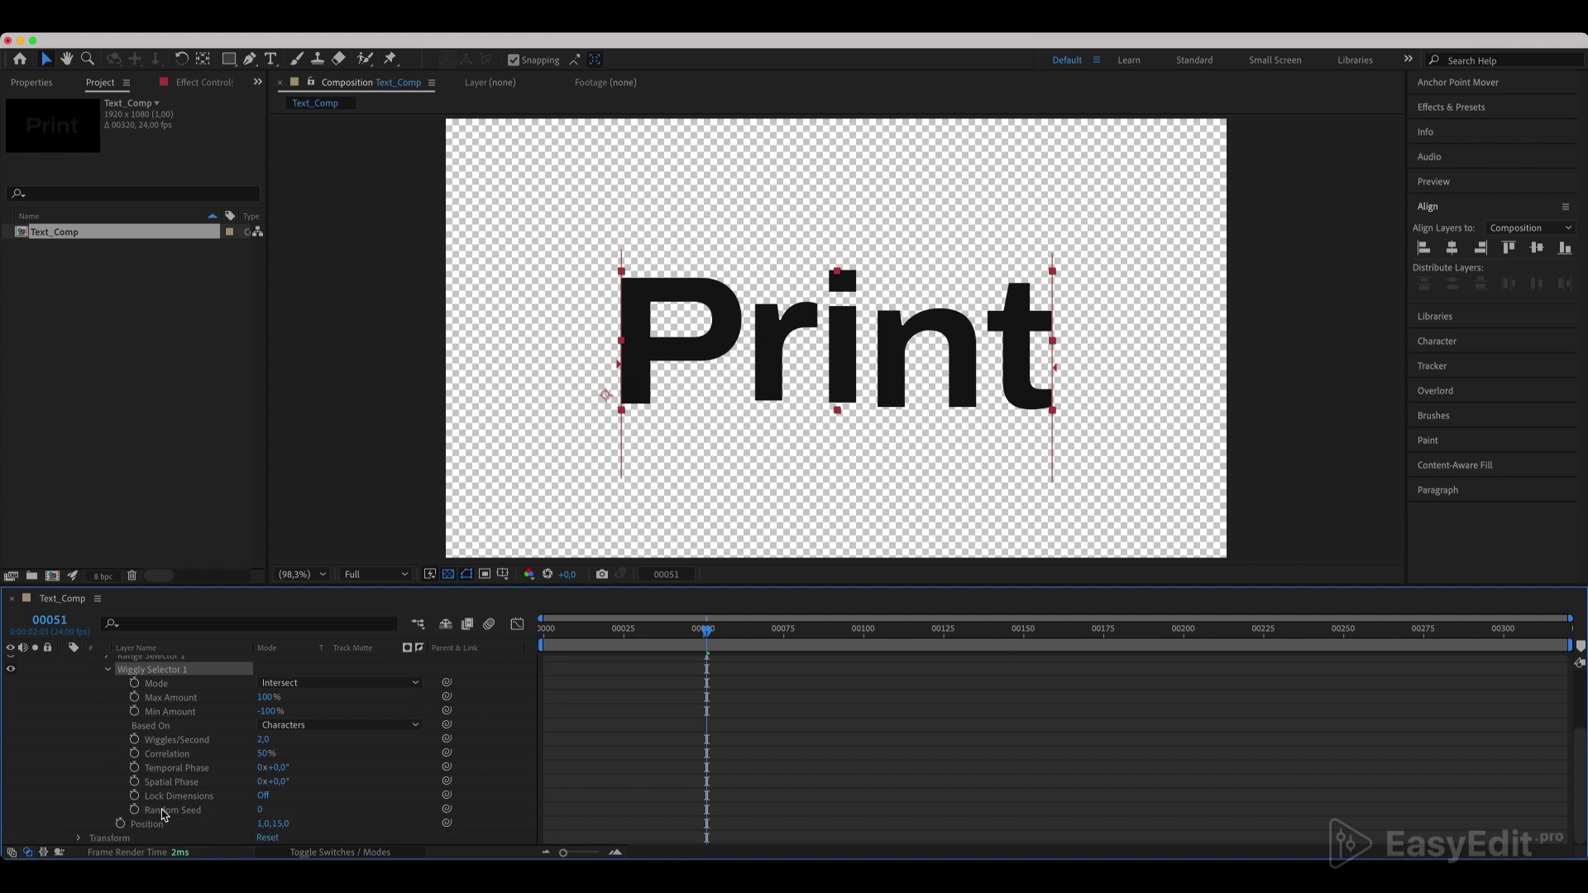
left_click(135, 810, "alt")
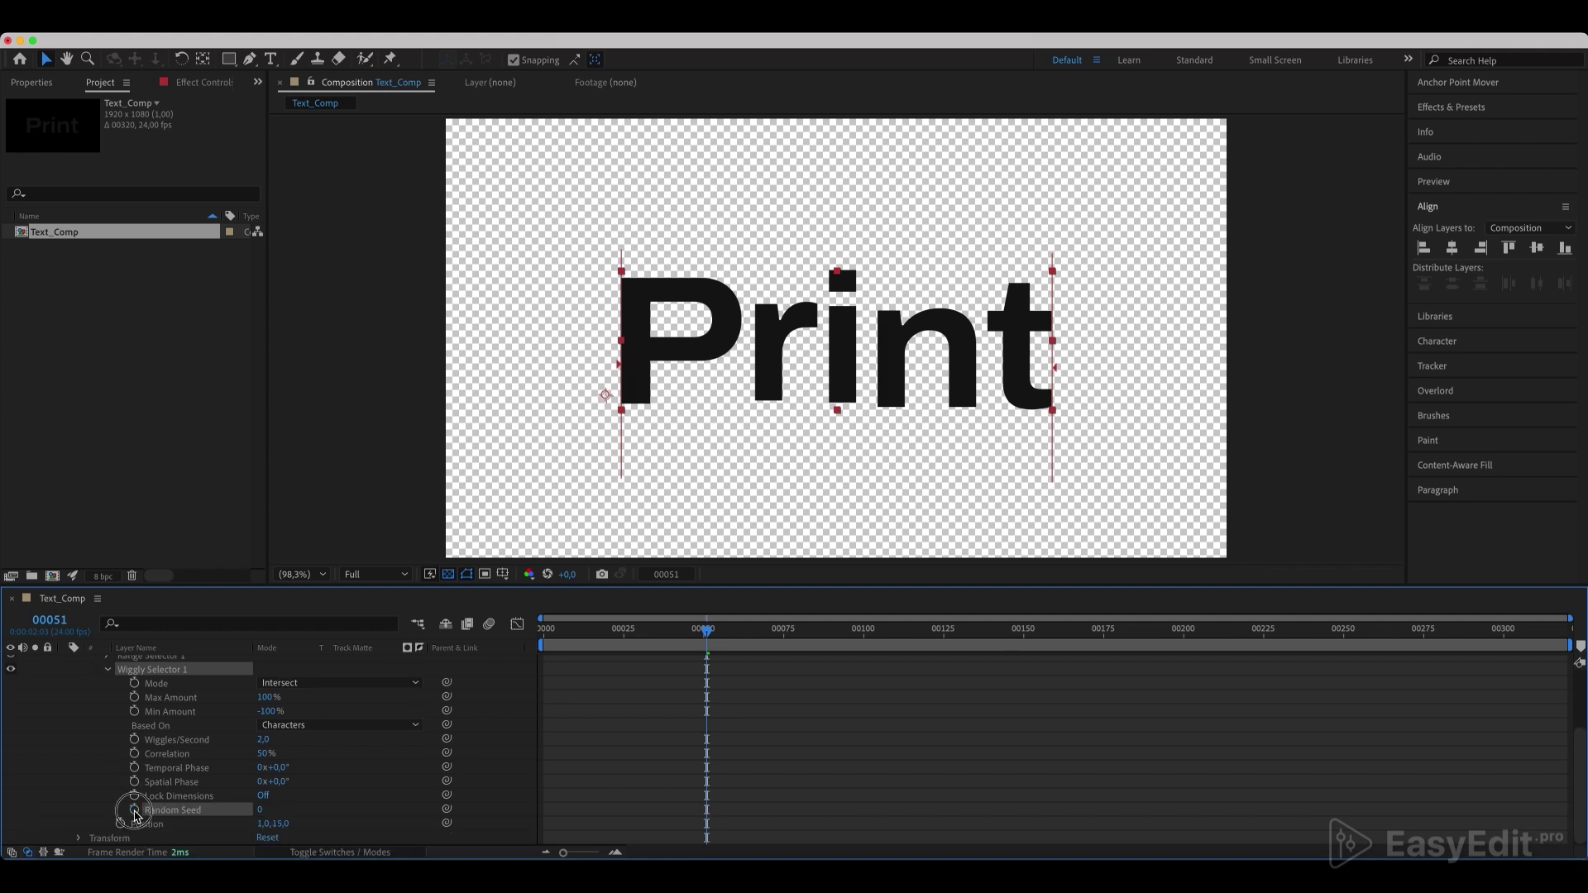
type("posterizeTime(3) random(500)")
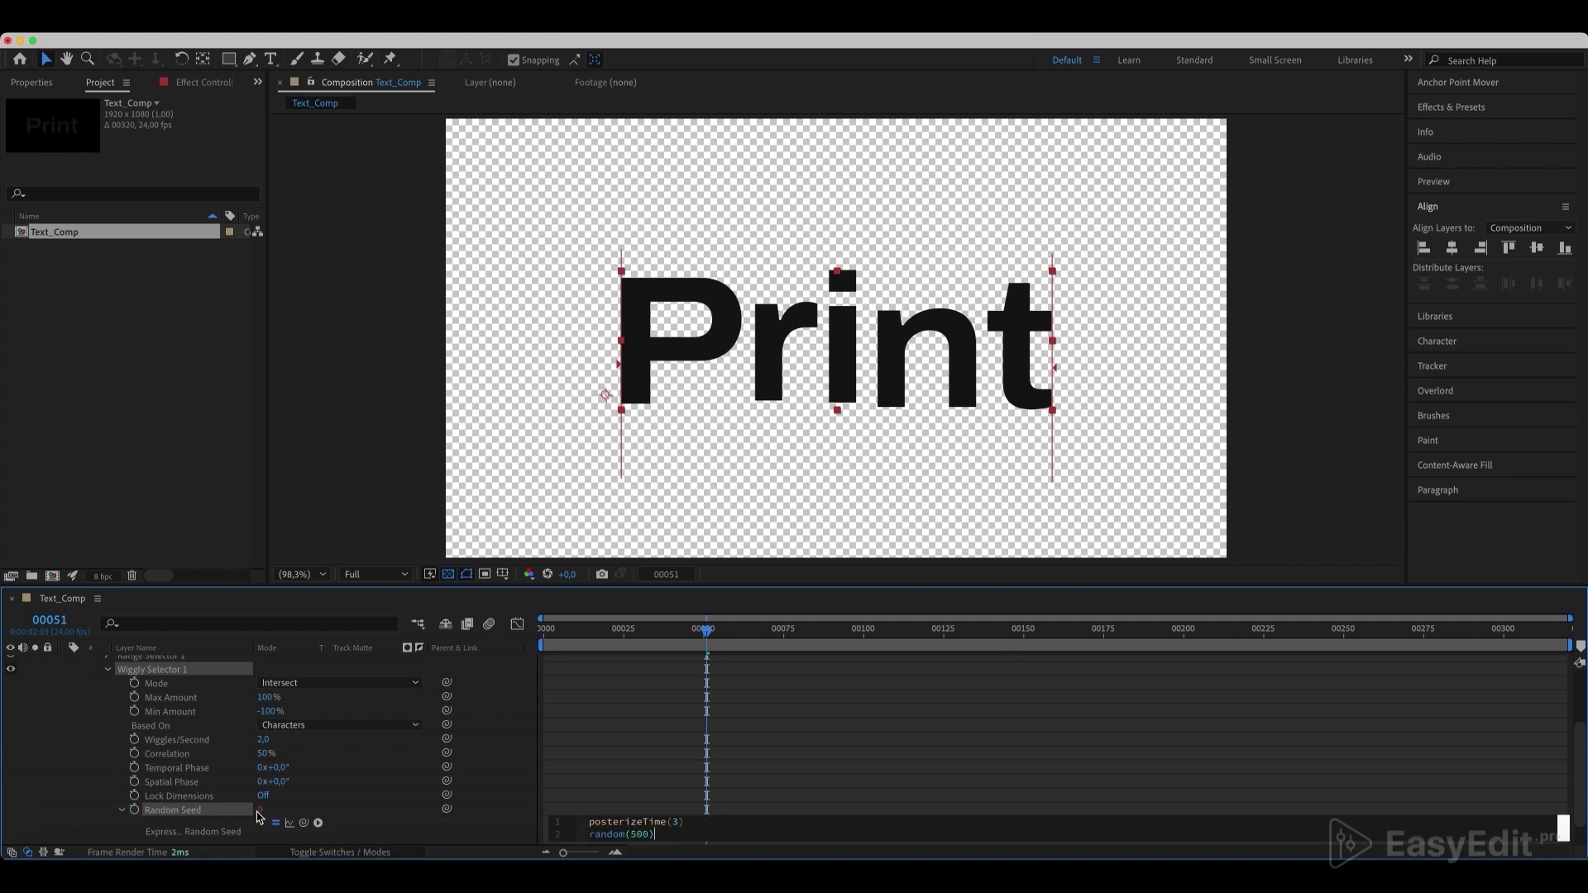
left_click_drag(684, 822, 588, 835)
left_click(801, 486)
key("space")
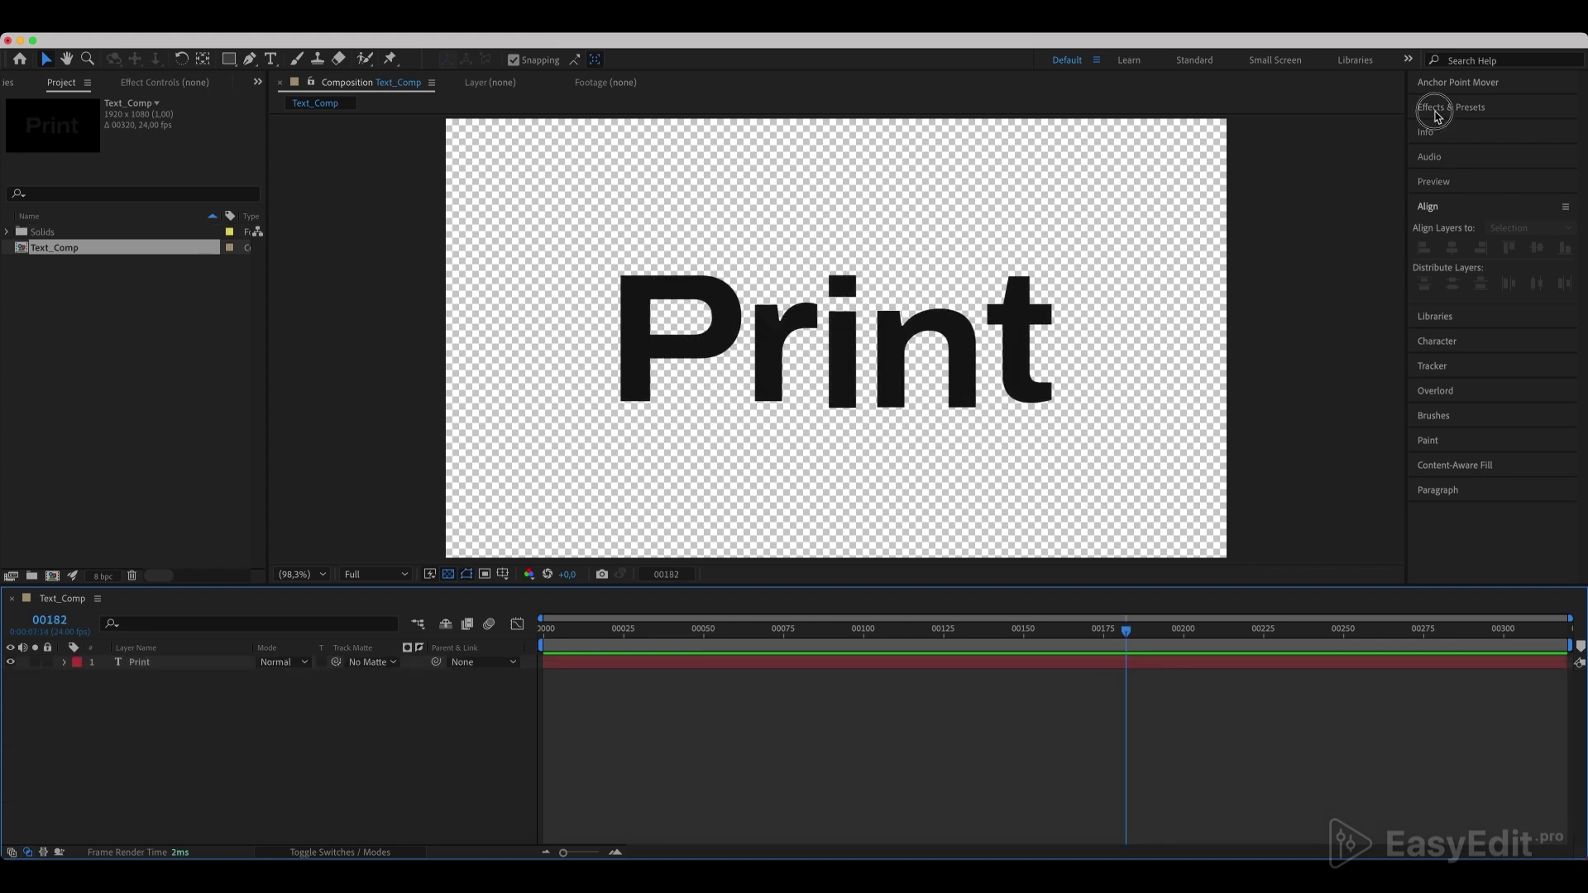
- Find Roughen Edges in Effects & Presets and apply it to the Print layer
left_click(1435, 108)
left_click(1439, 133)
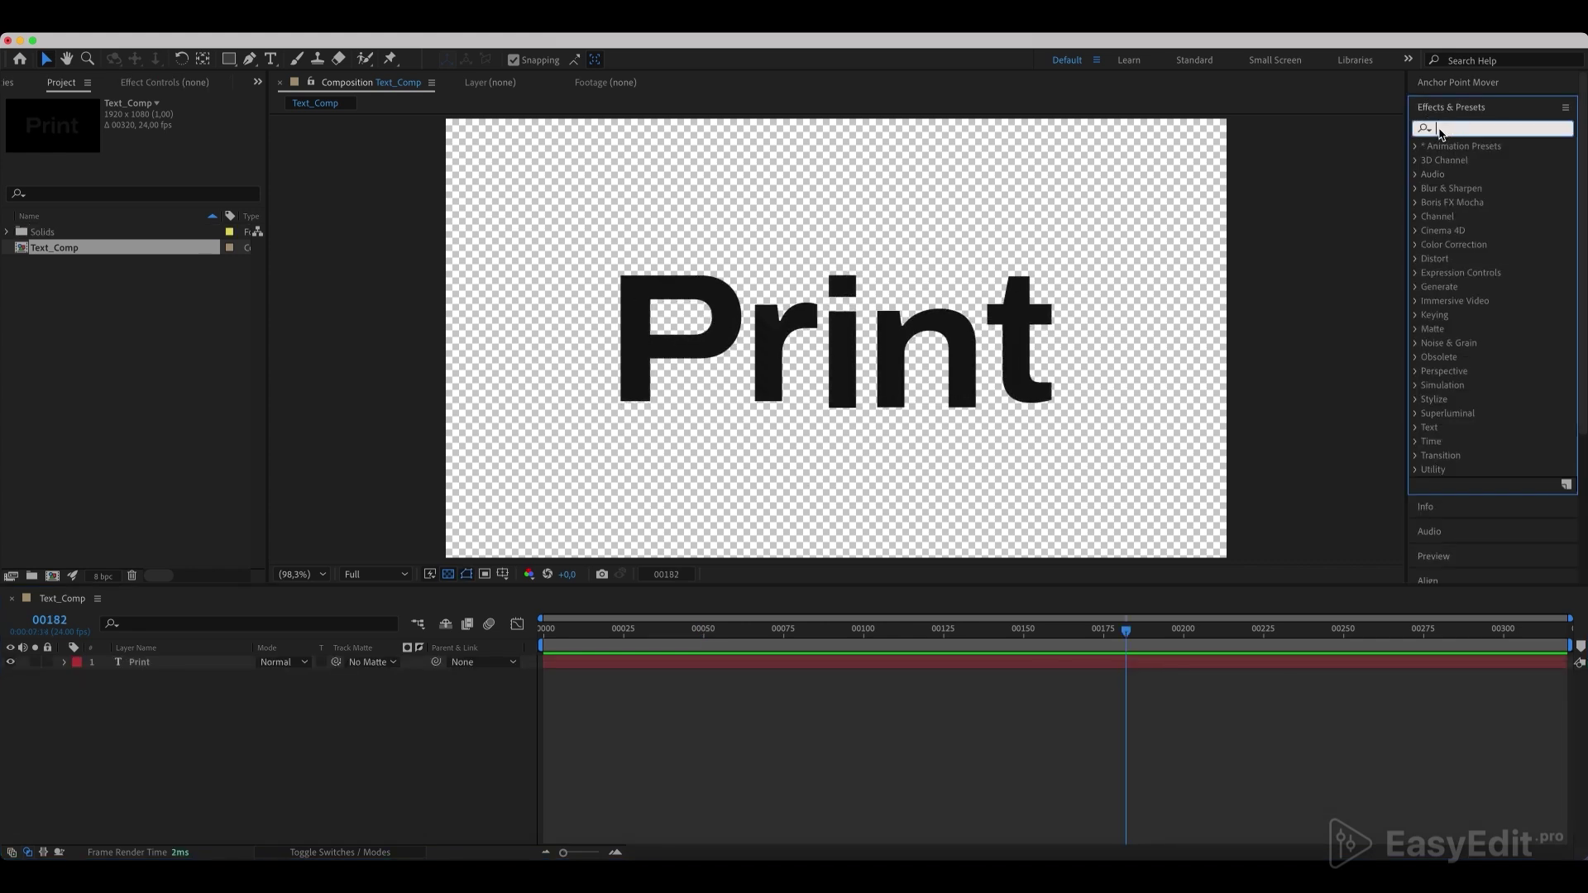
type("rought")
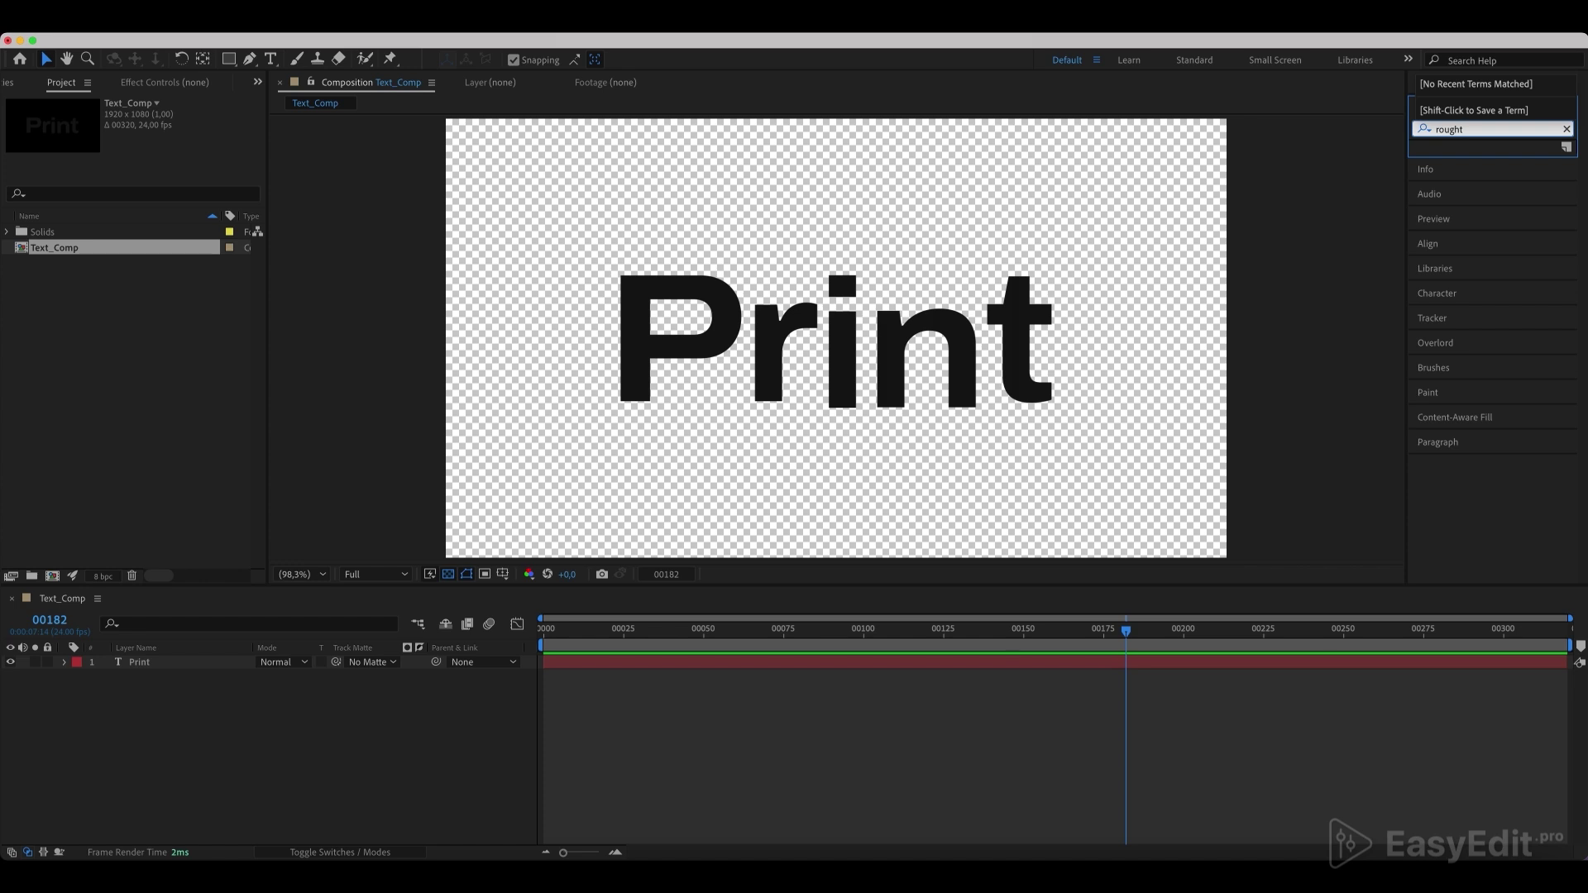
key("BackSpace")
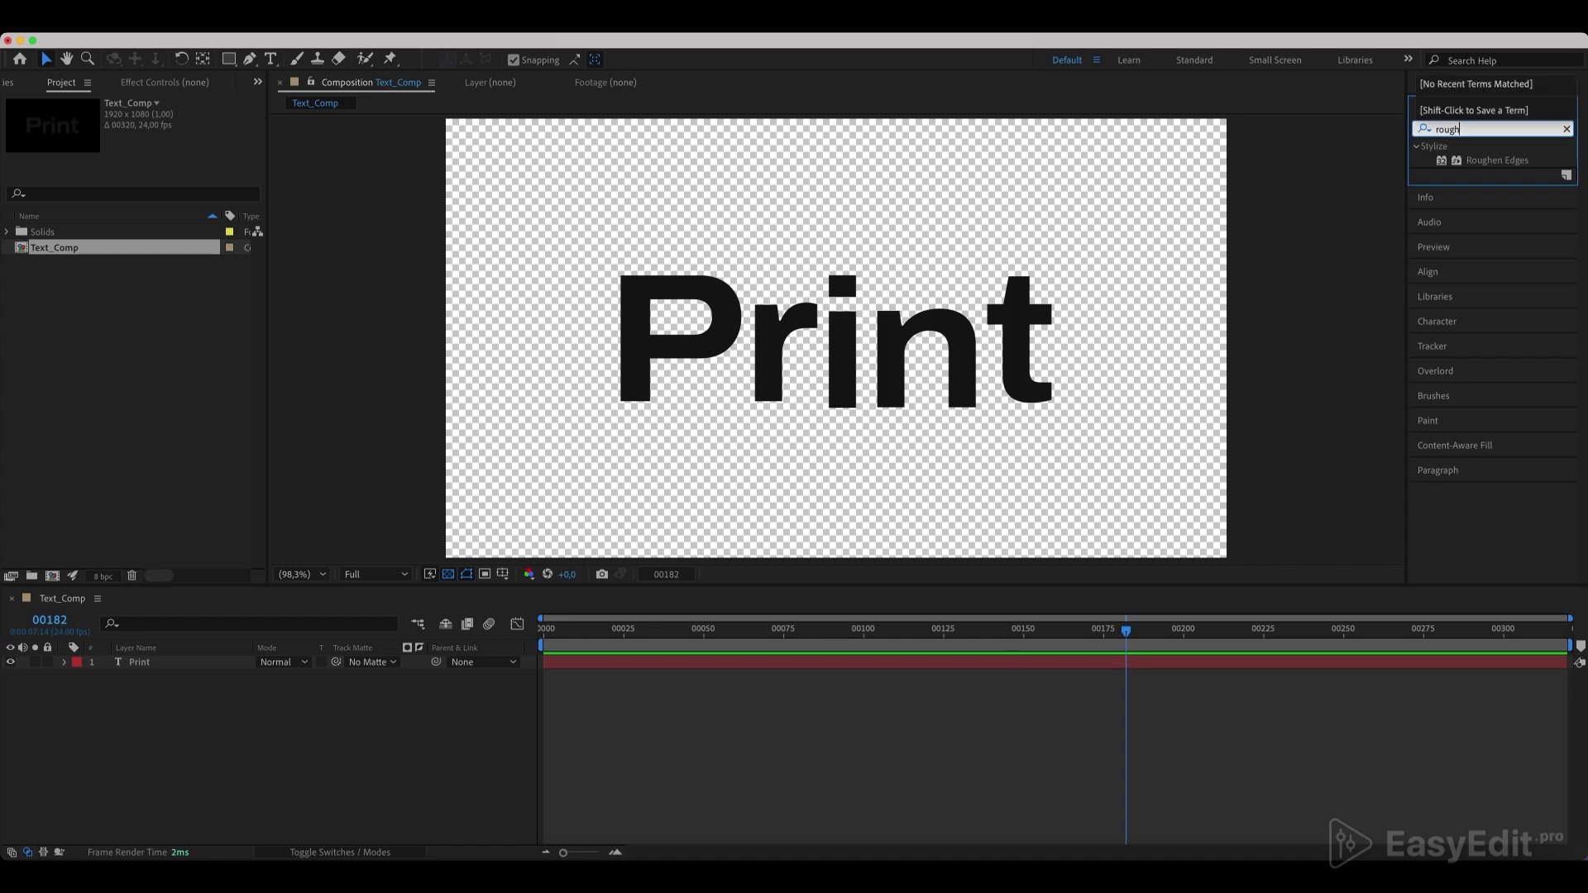
left_click_drag(1480, 161, 176, 666)
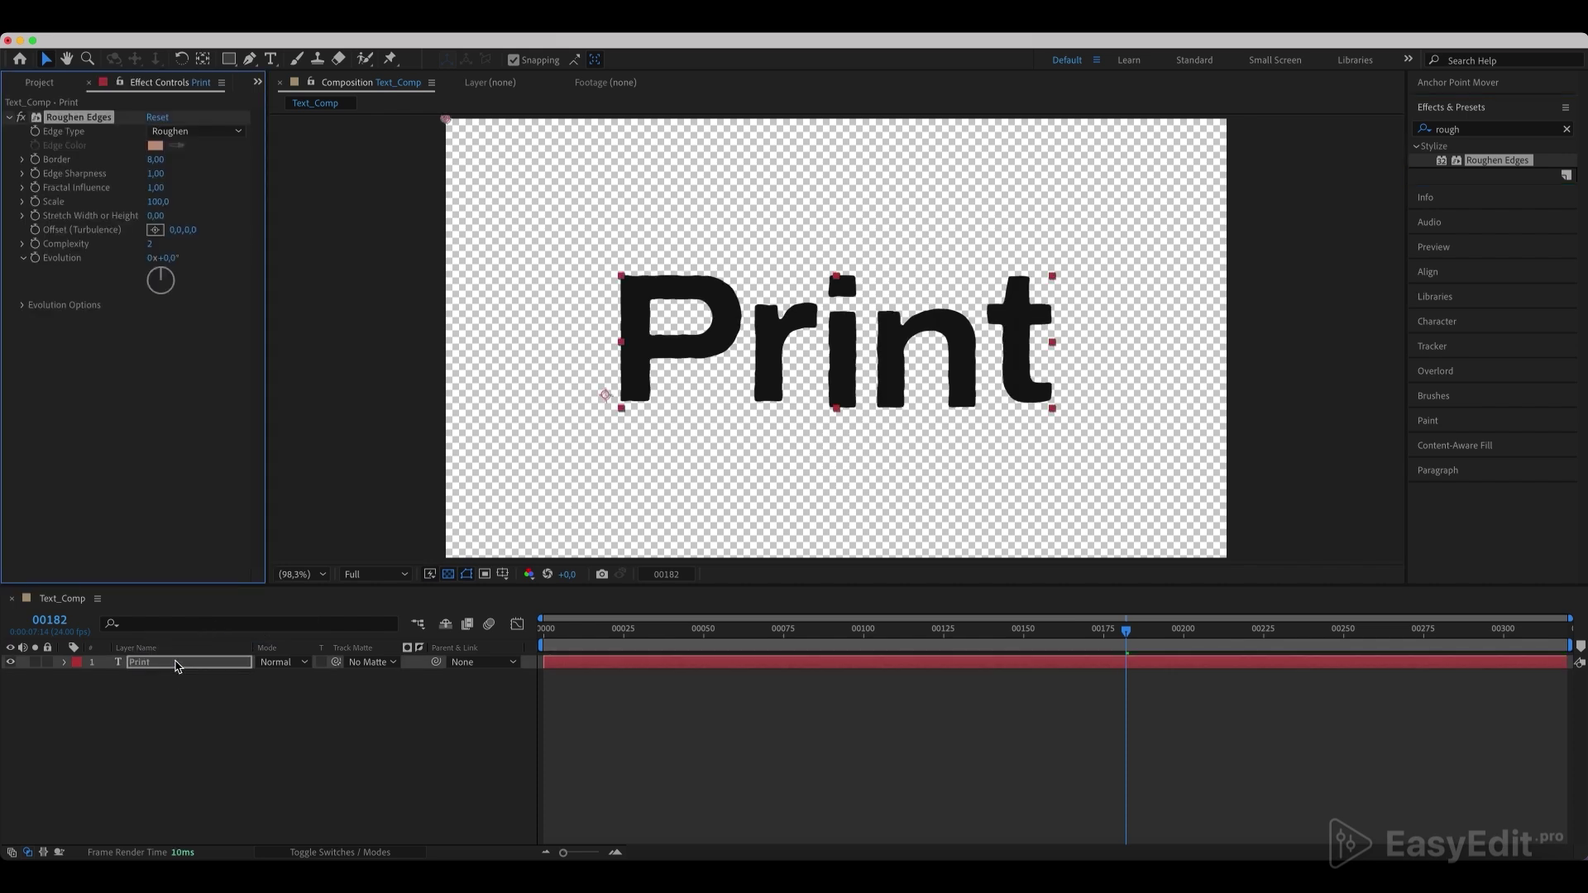
- Set Roughen Edges to Rusty edge type with Border 4 and Scale 50
left_click(200, 134)
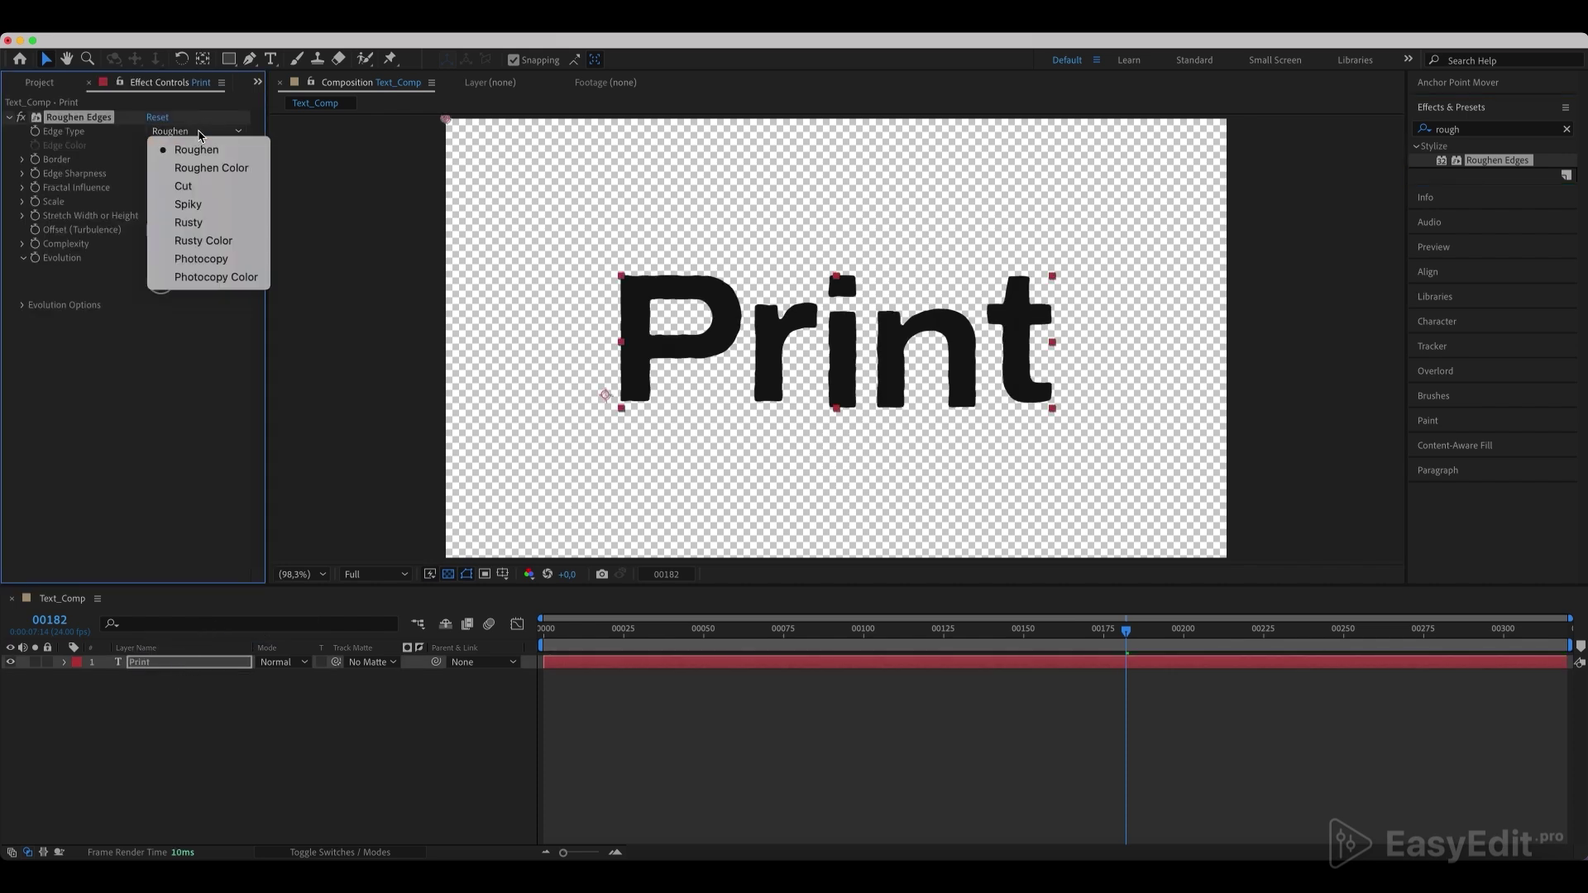
left_click(195, 223)
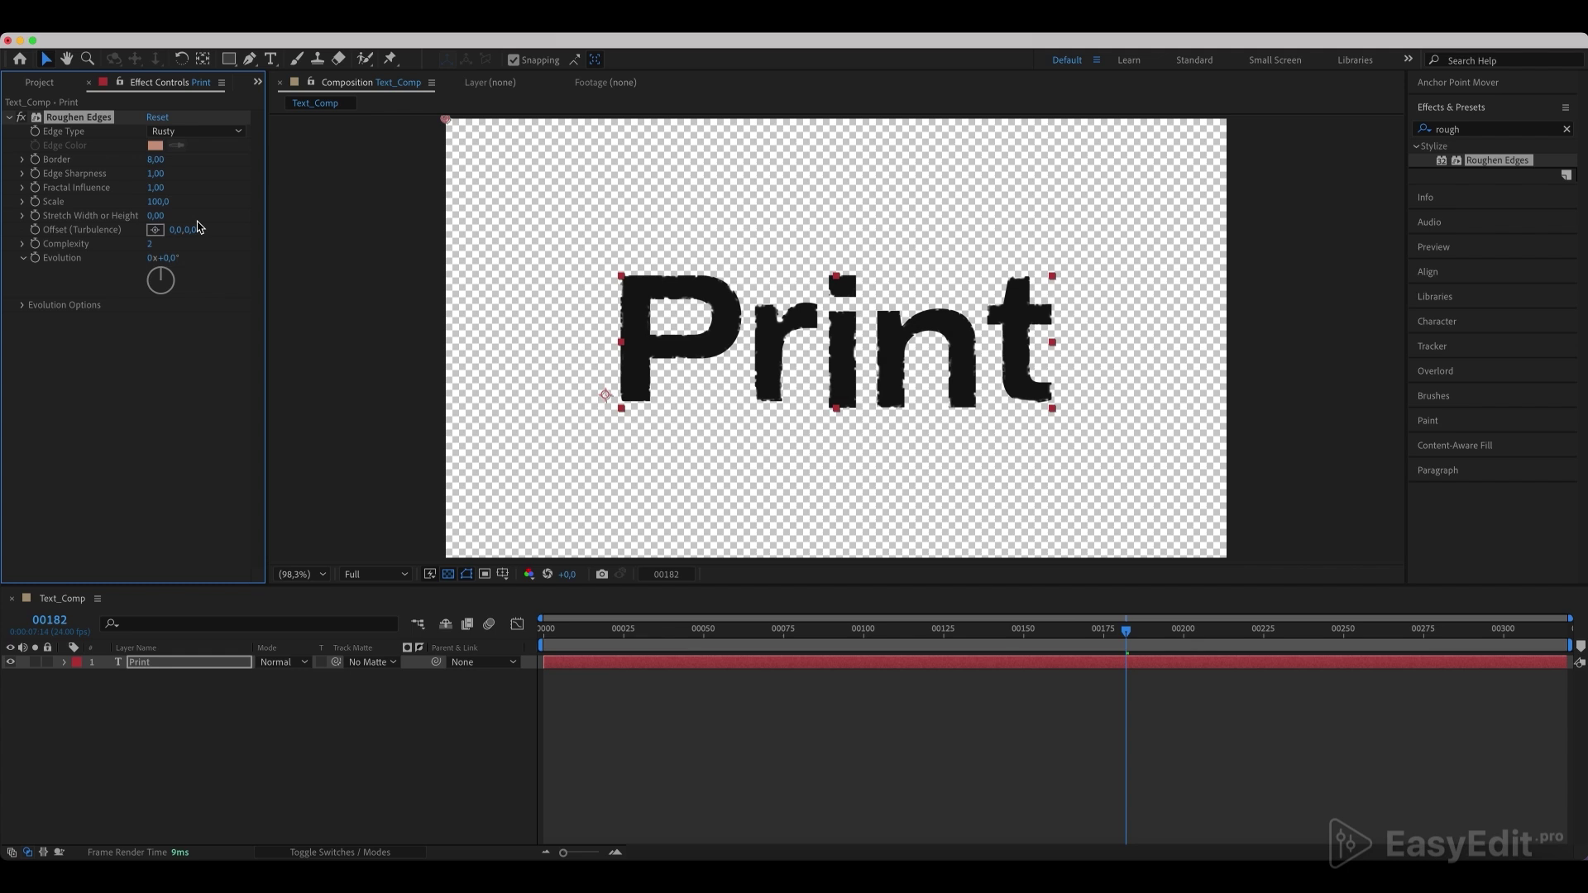
left_click(154, 158)
type("4")
key("Return")
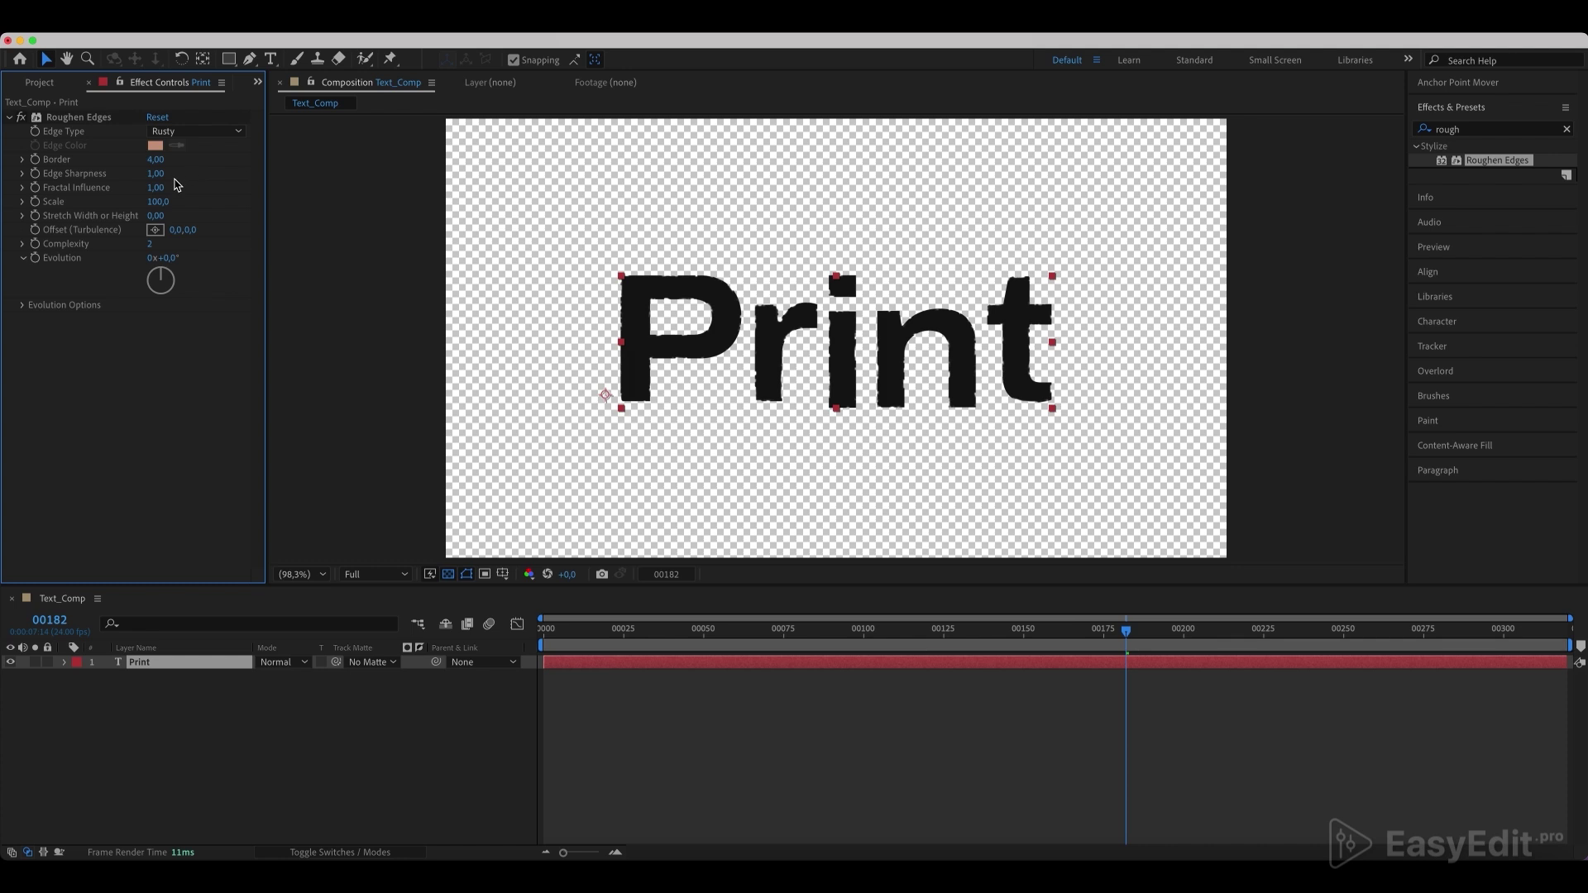
left_click(159, 201)
type("50")
key("Return")
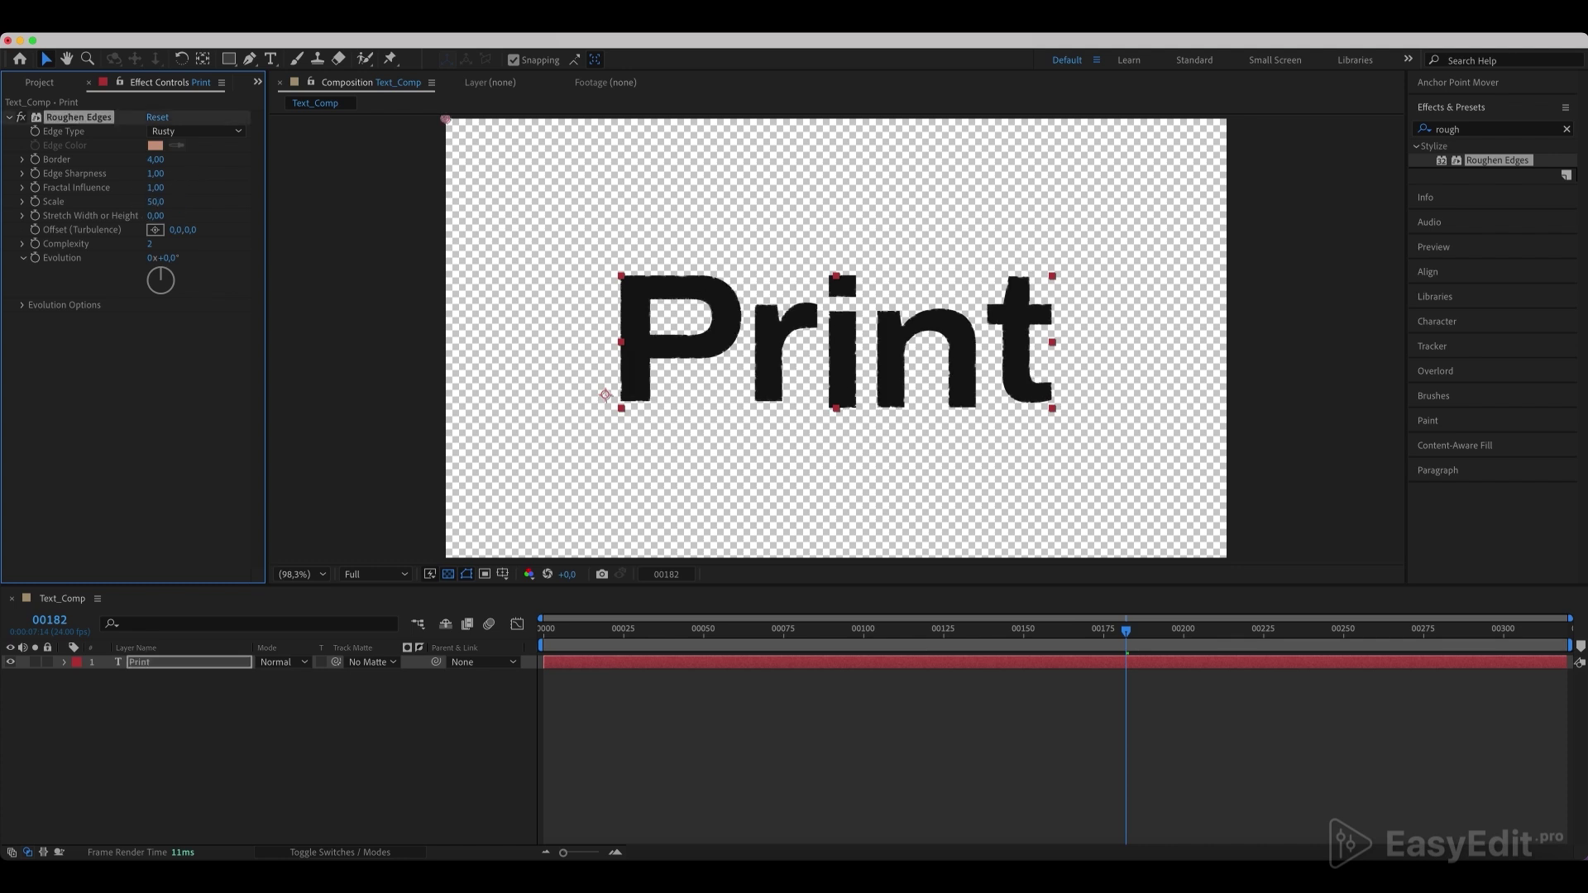
left_click(1566, 129)
- Search for 'turbule' and apply Turbulent Displace to the Print layer
left_click(1549, 129)
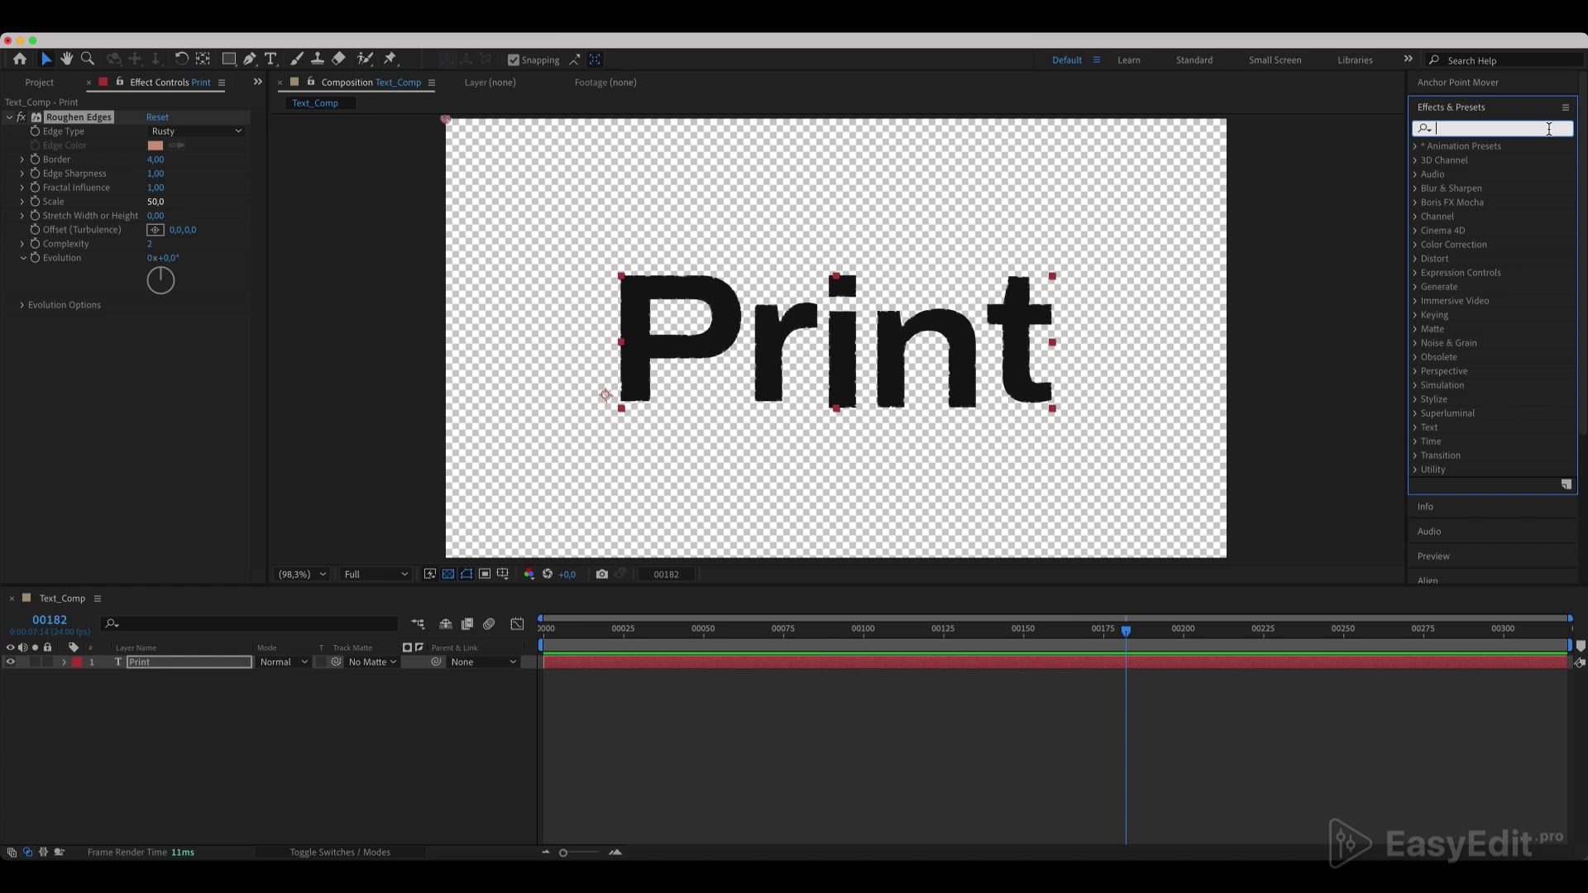
type("turbu")
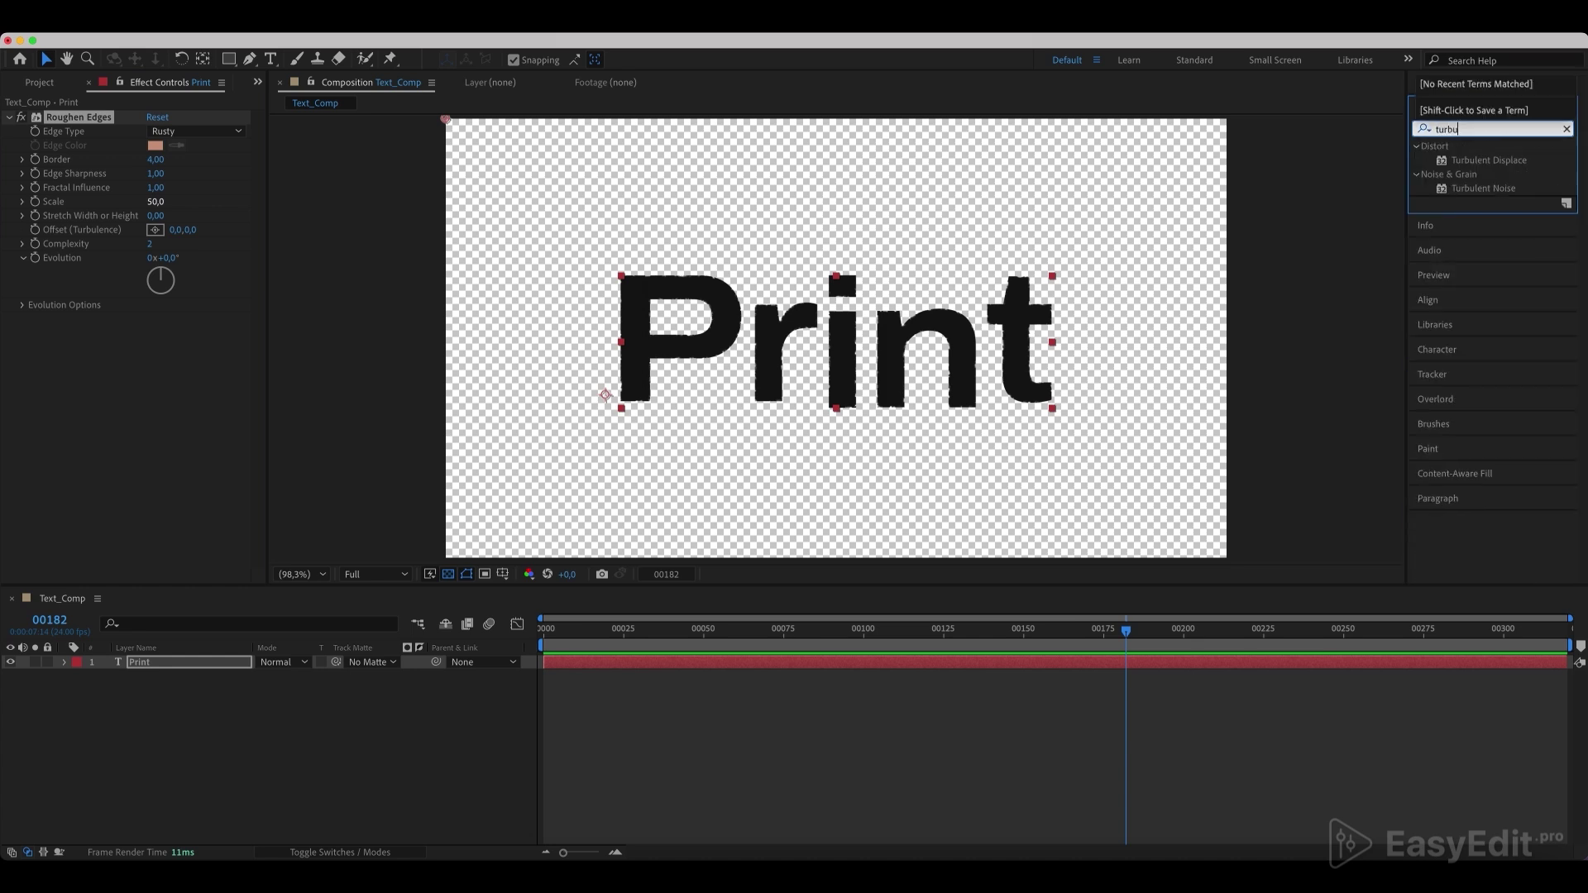
type("le")
left_click(1526, 162)
left_click_drag(1526, 162, 228, 668)
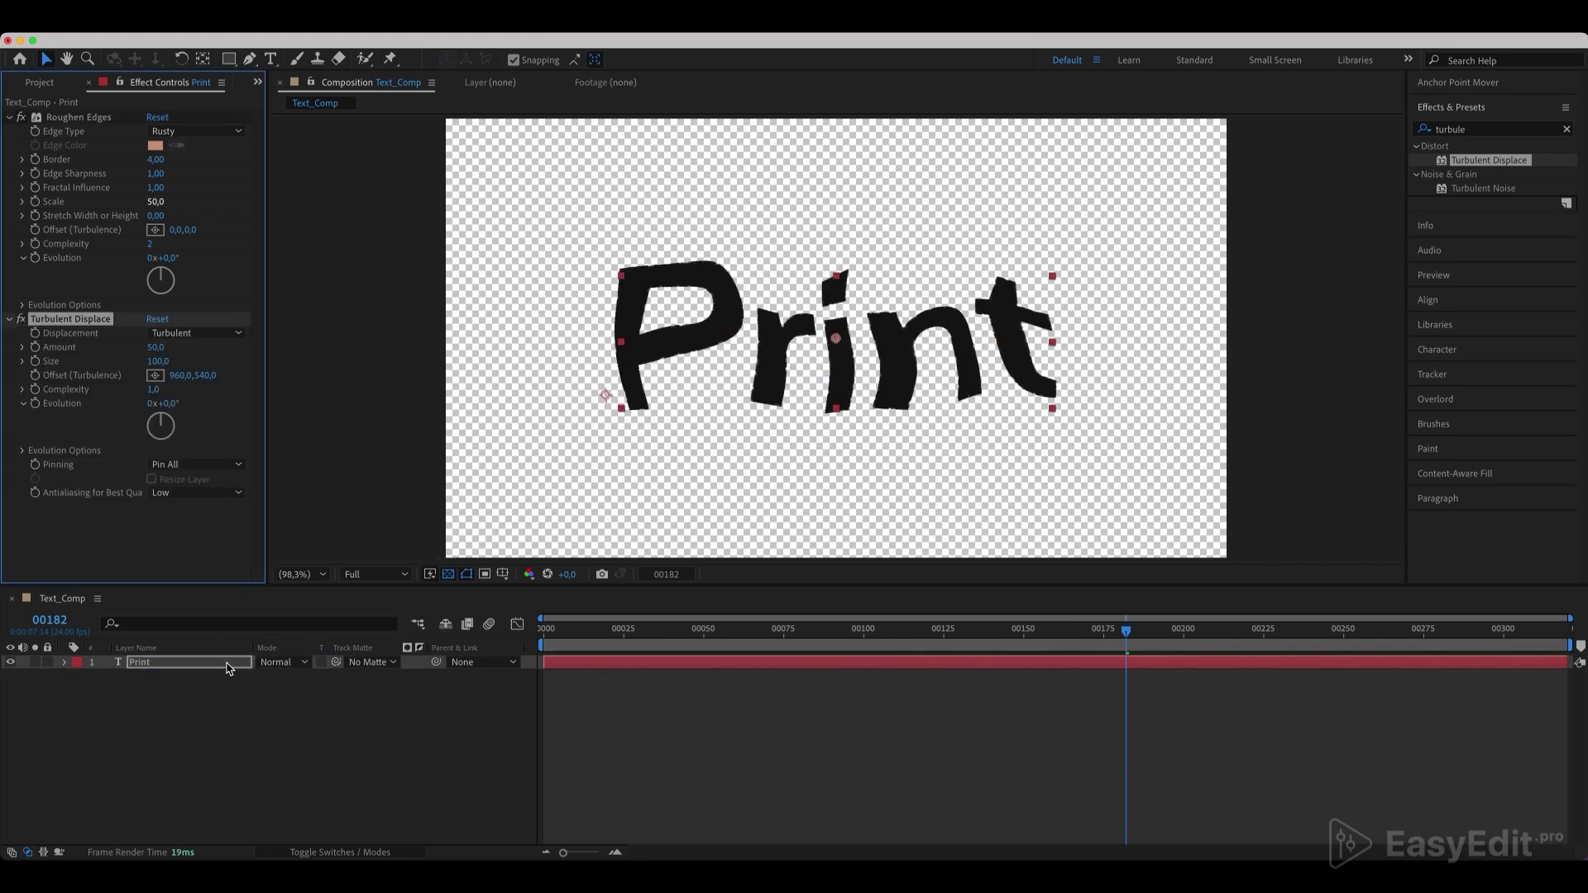
- Set Turbulent Displace to Horizontal Displacement with Amount 10 and Size 10
left_click(204, 335)
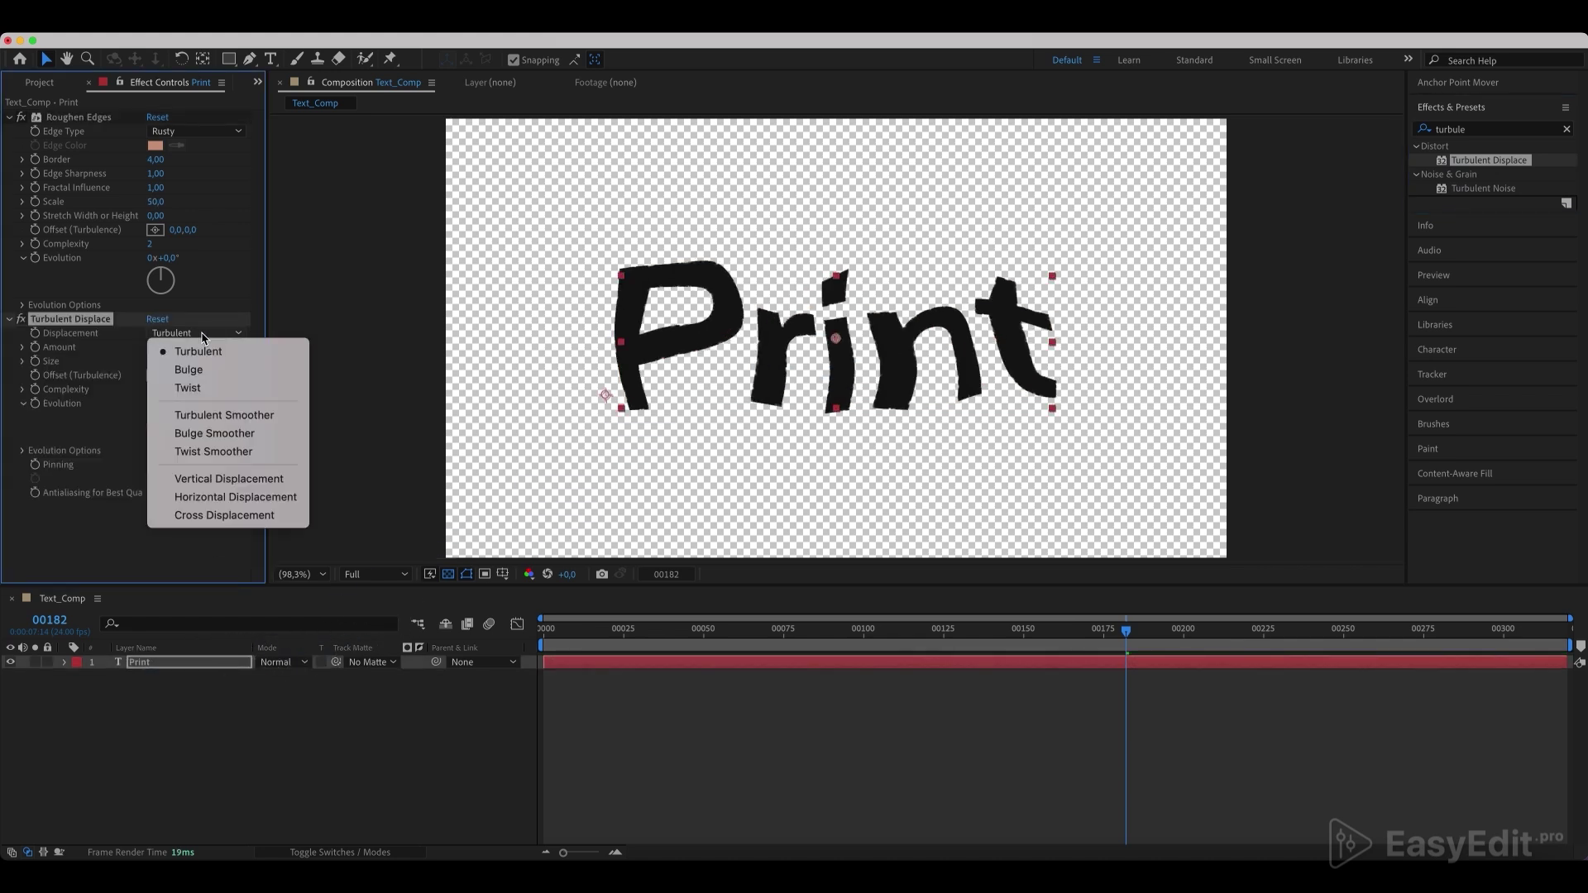
left_click(225, 497)
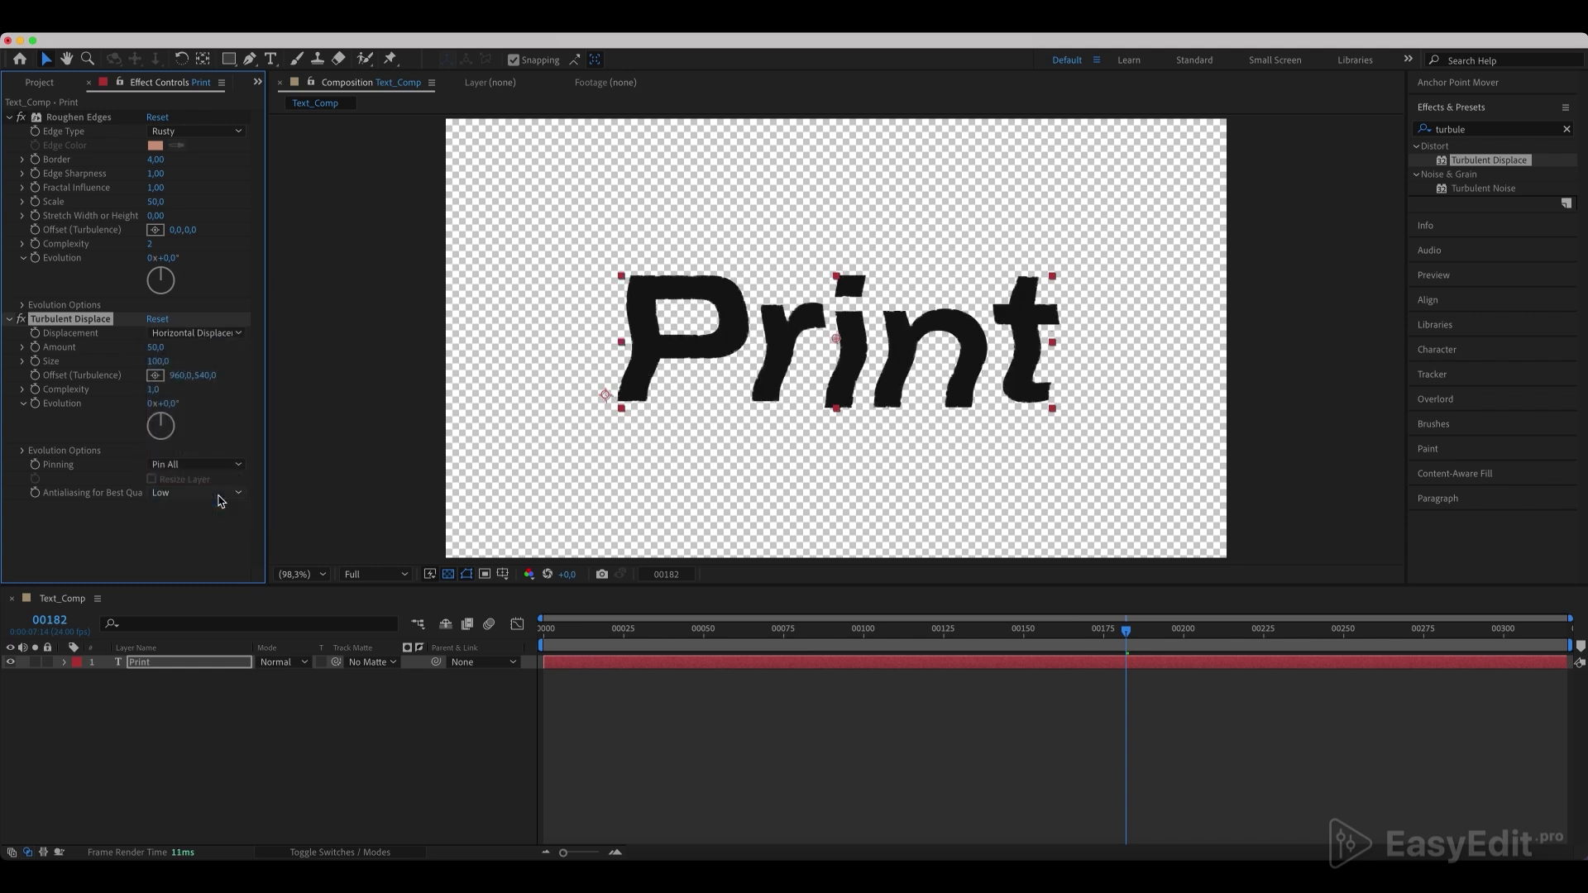
left_click(155, 348)
type("10")
key("Tab")
type("1")
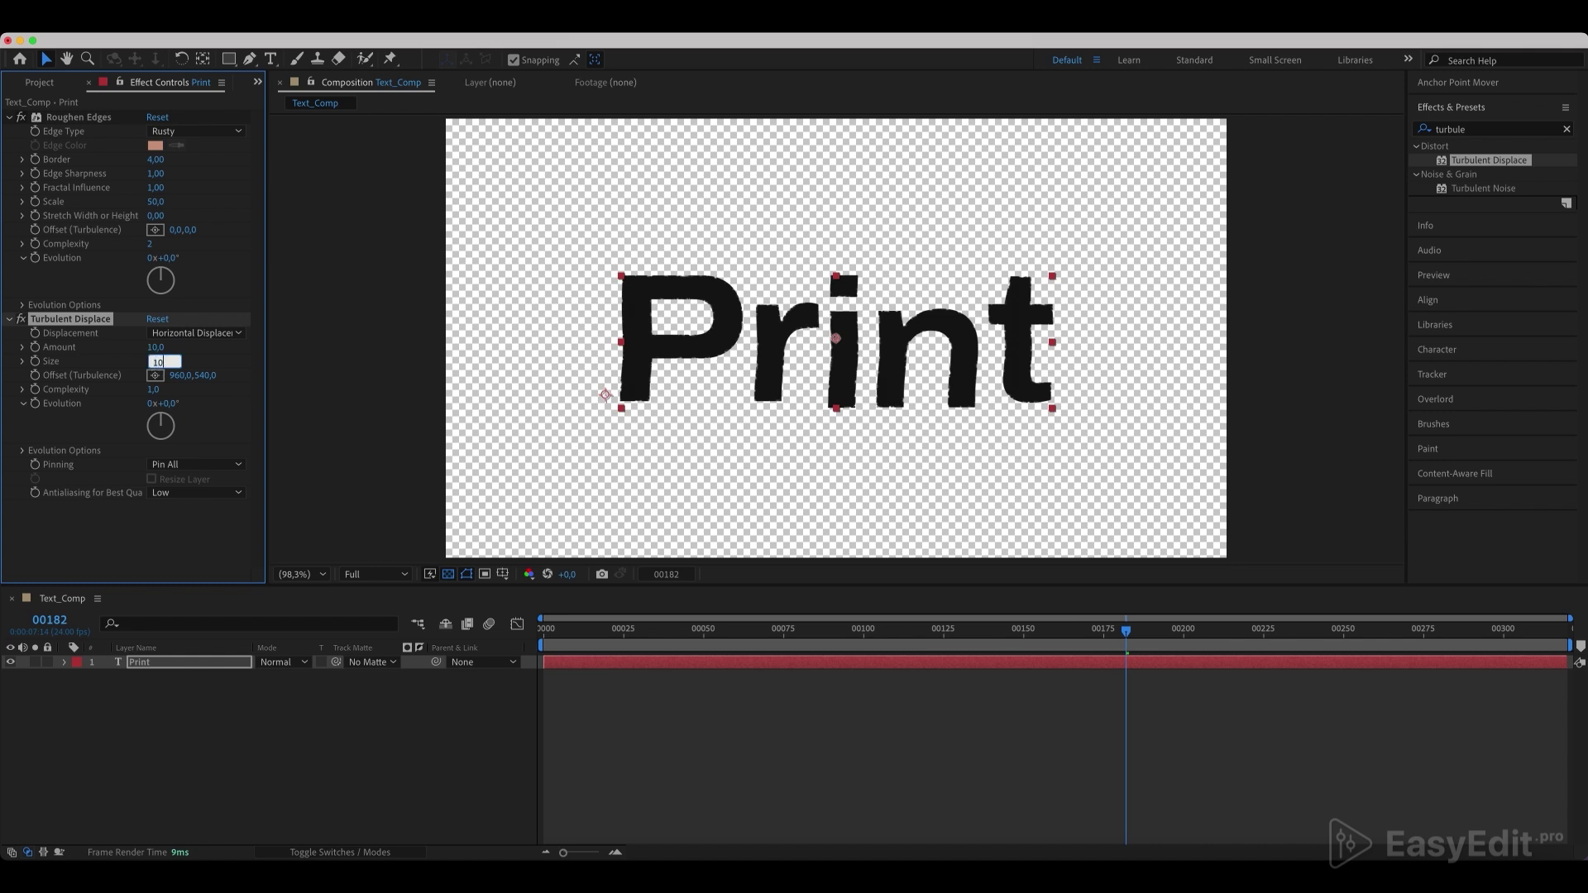
key("Return")
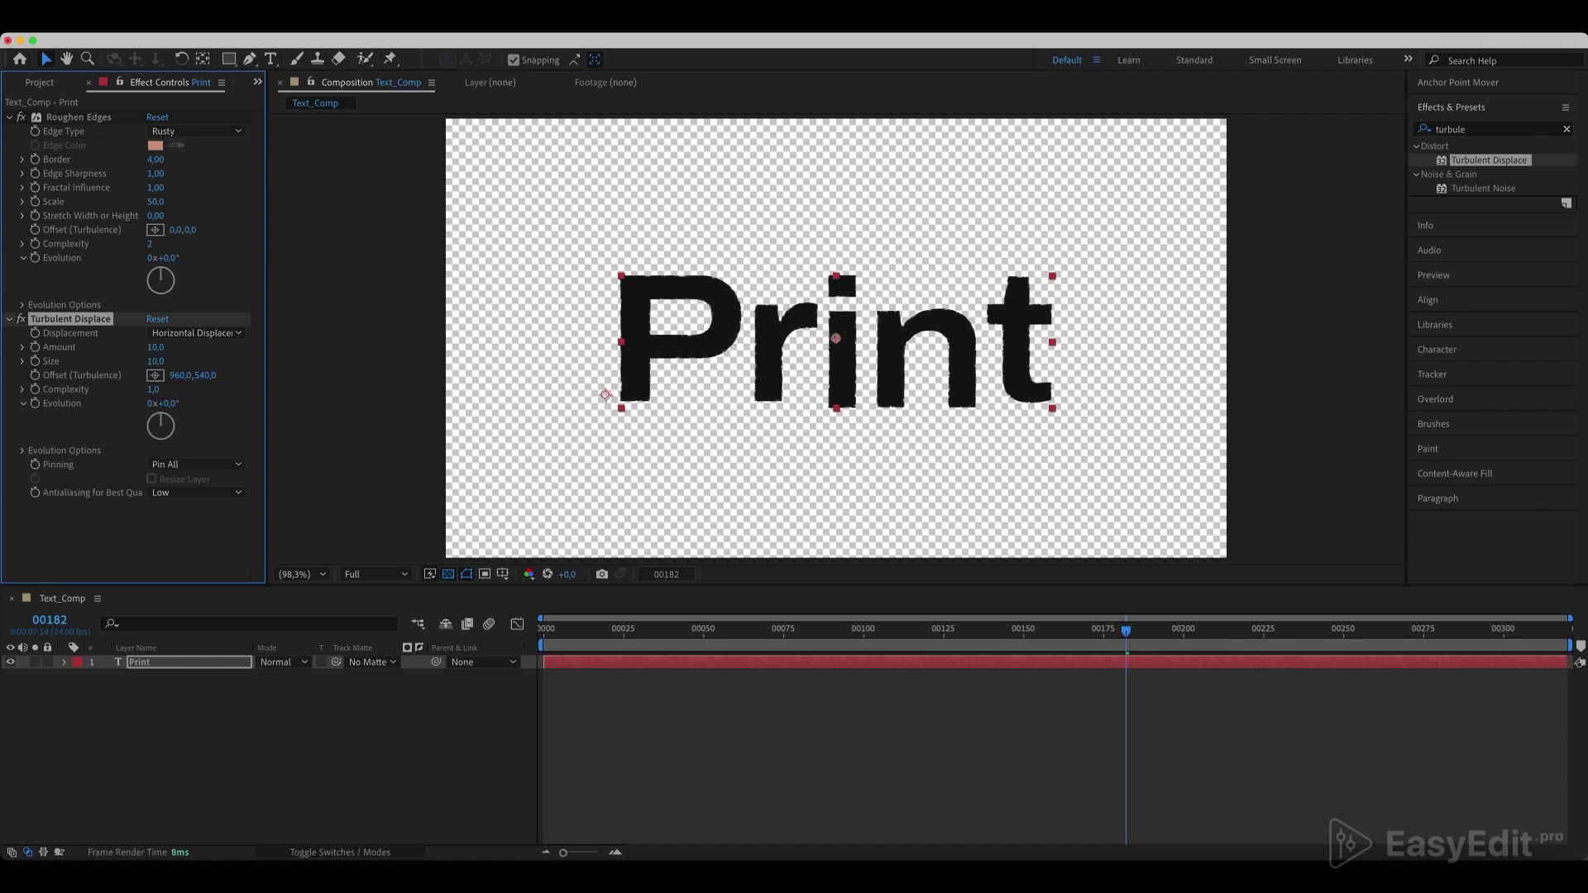
- Give the Evolution property the two-line expression posterizeTime(8); time*100
left_click(36, 403, "alt")
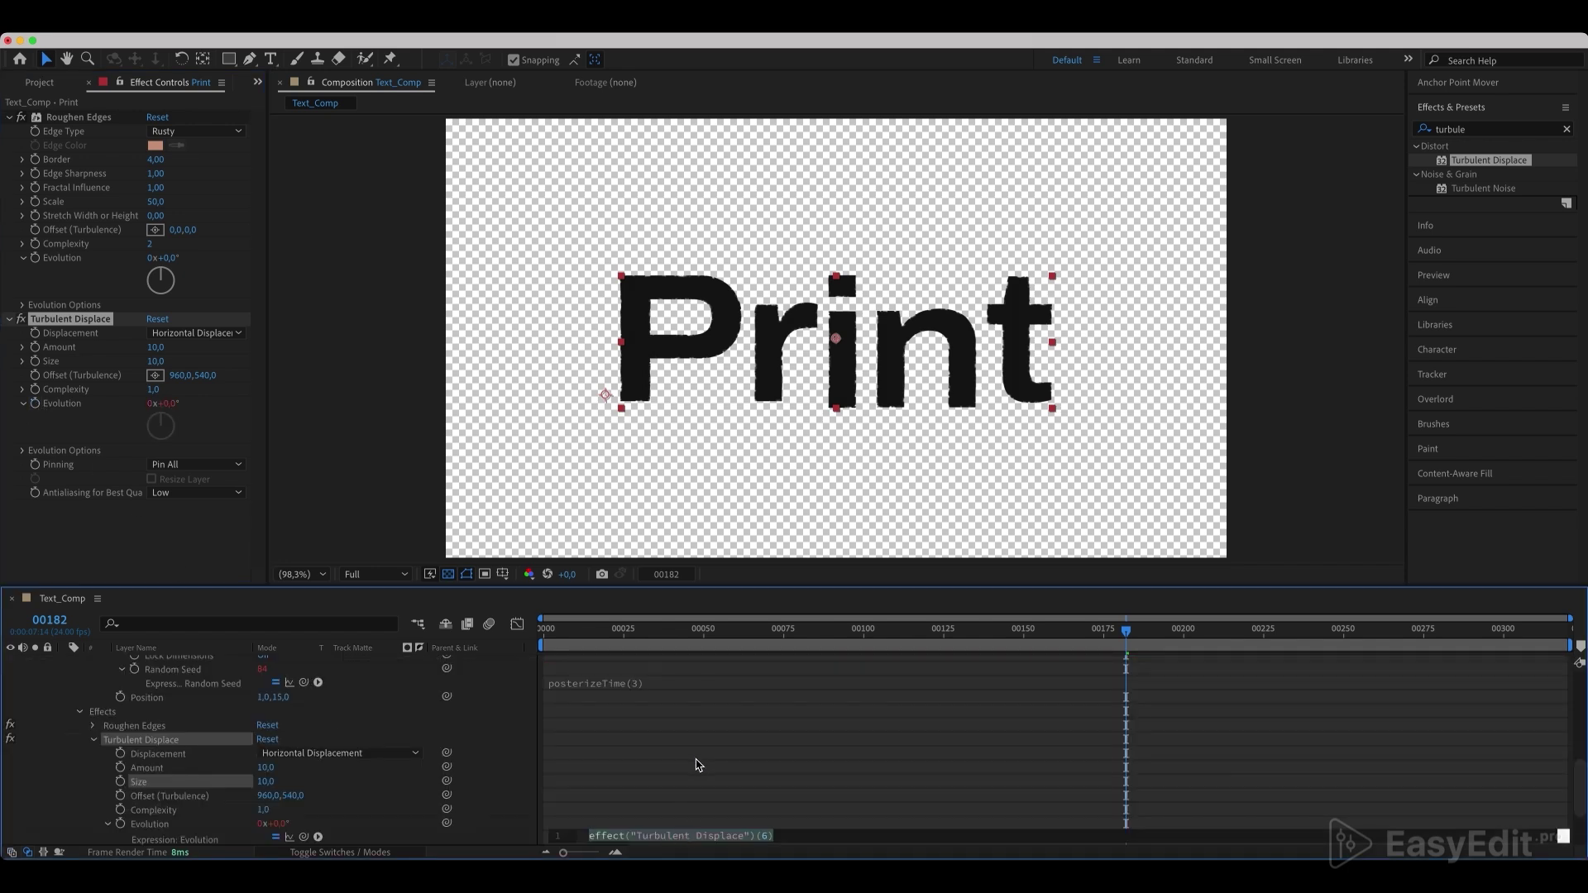
type("post")
key("Return")
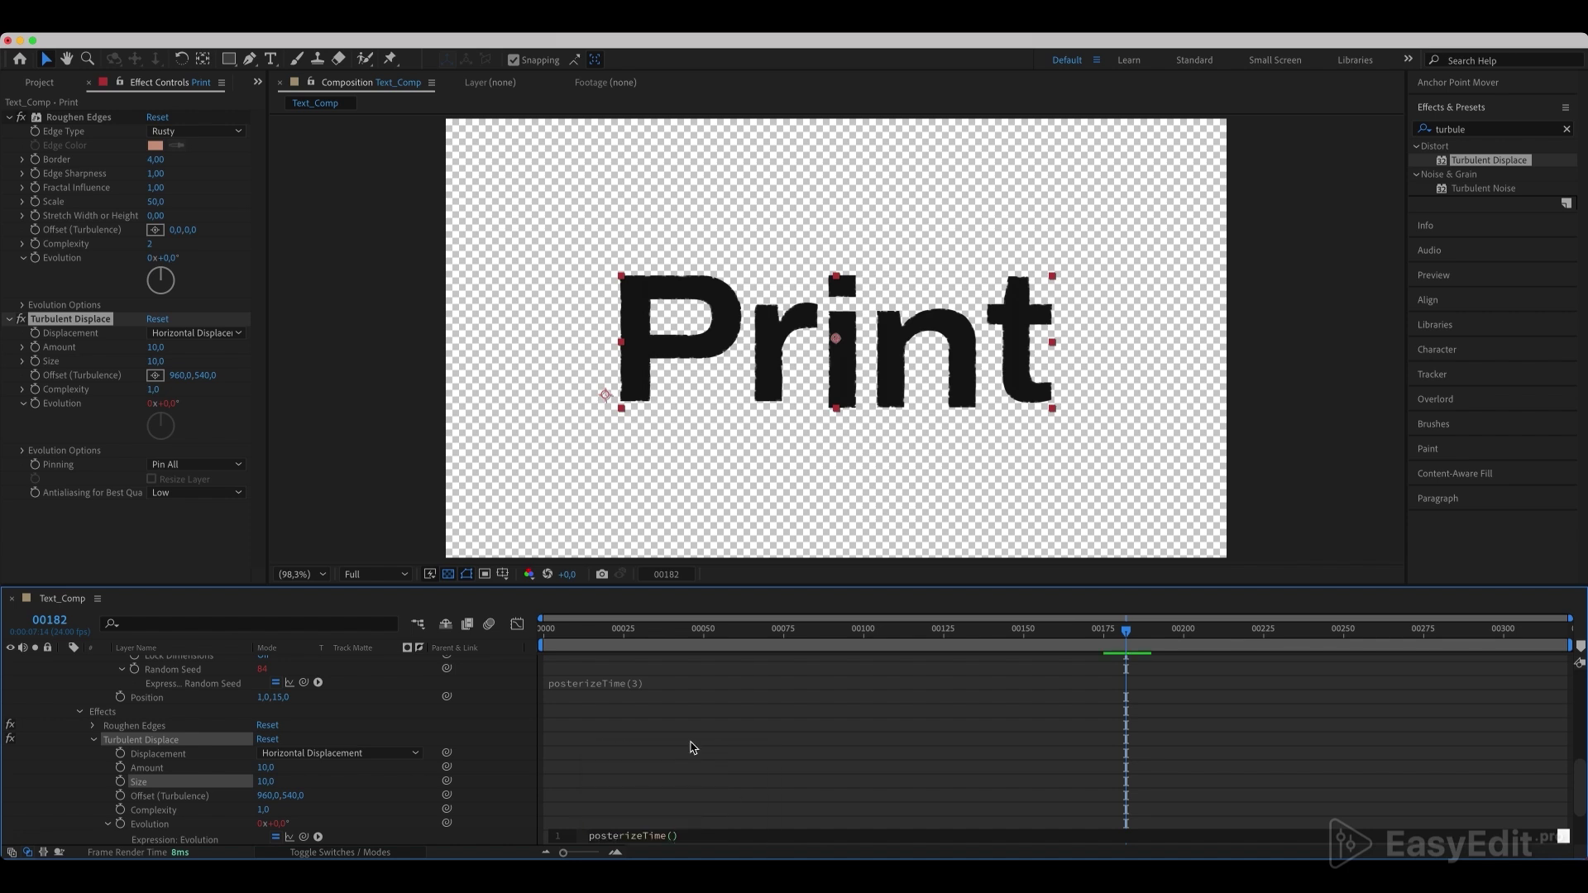
type("8")
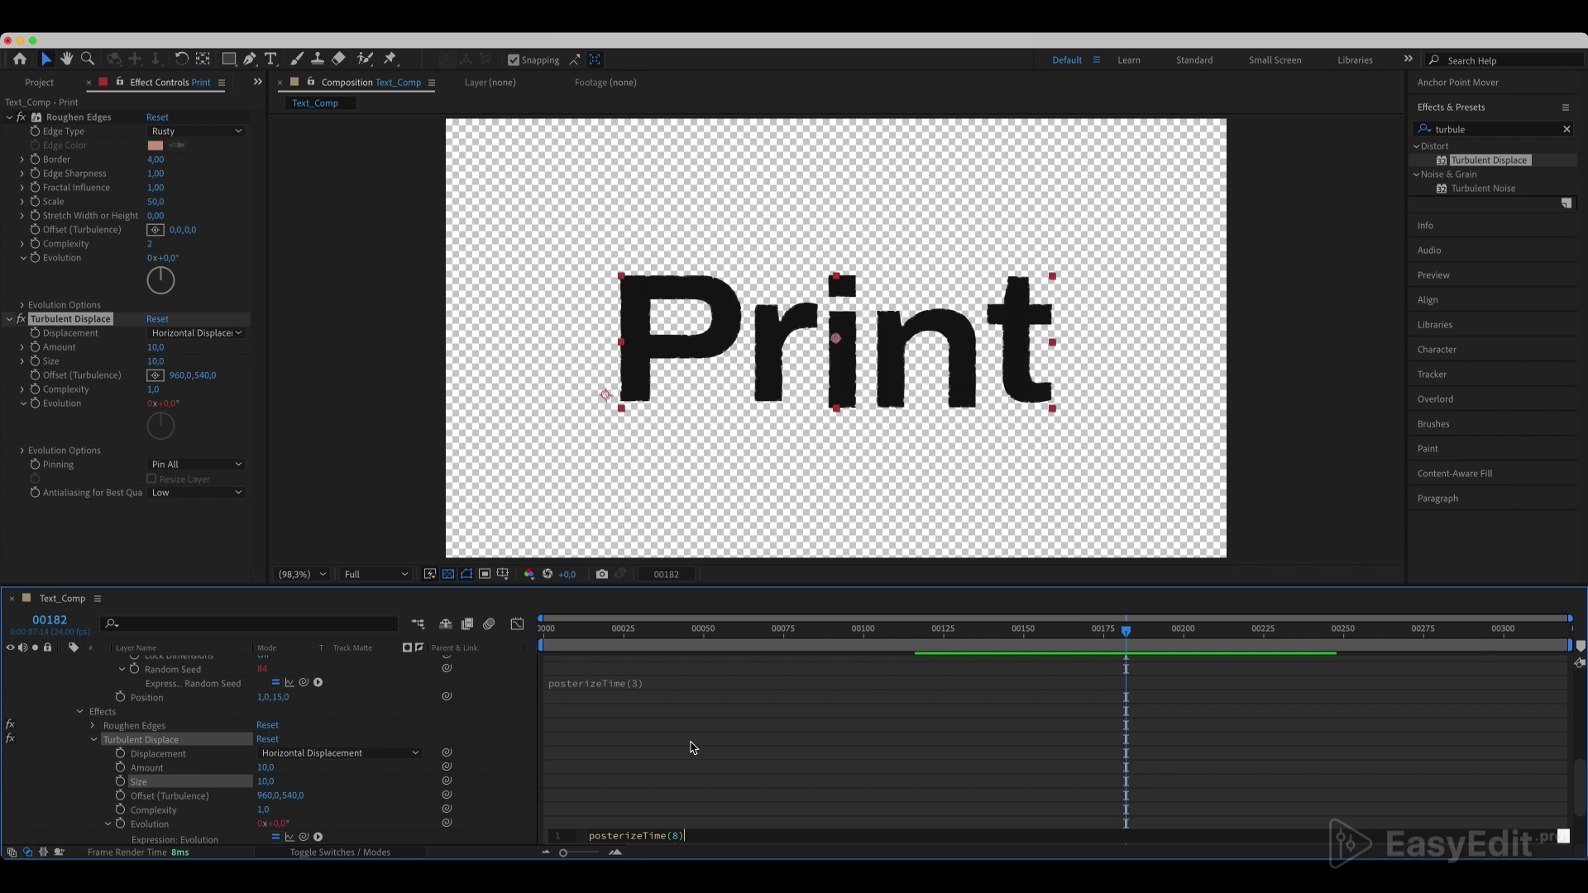
left_click(693, 748)
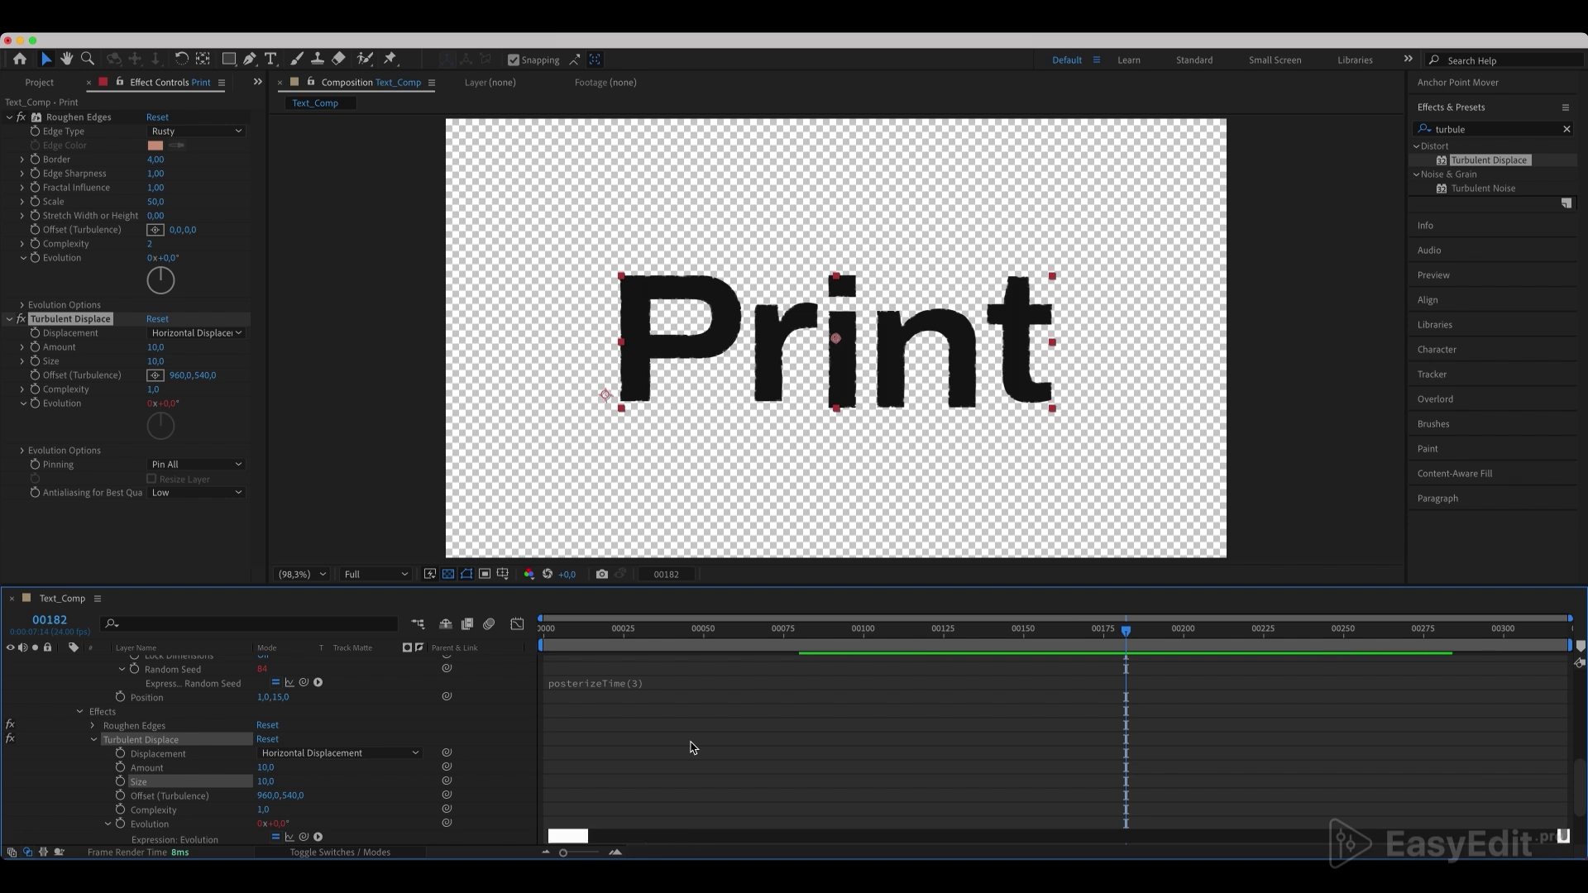
type("time")
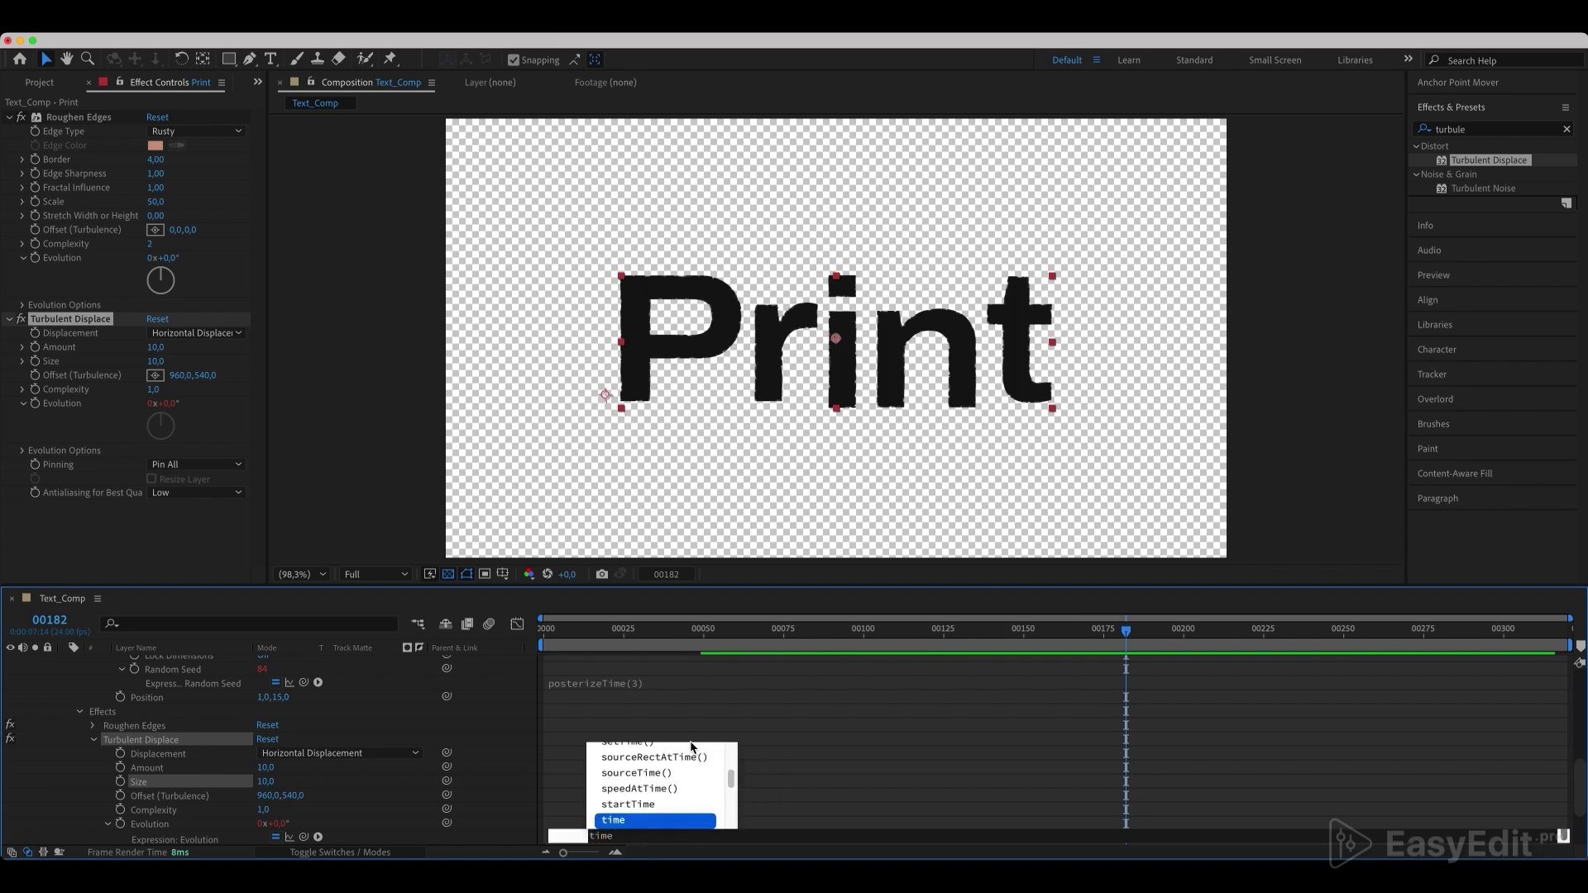
type("*")
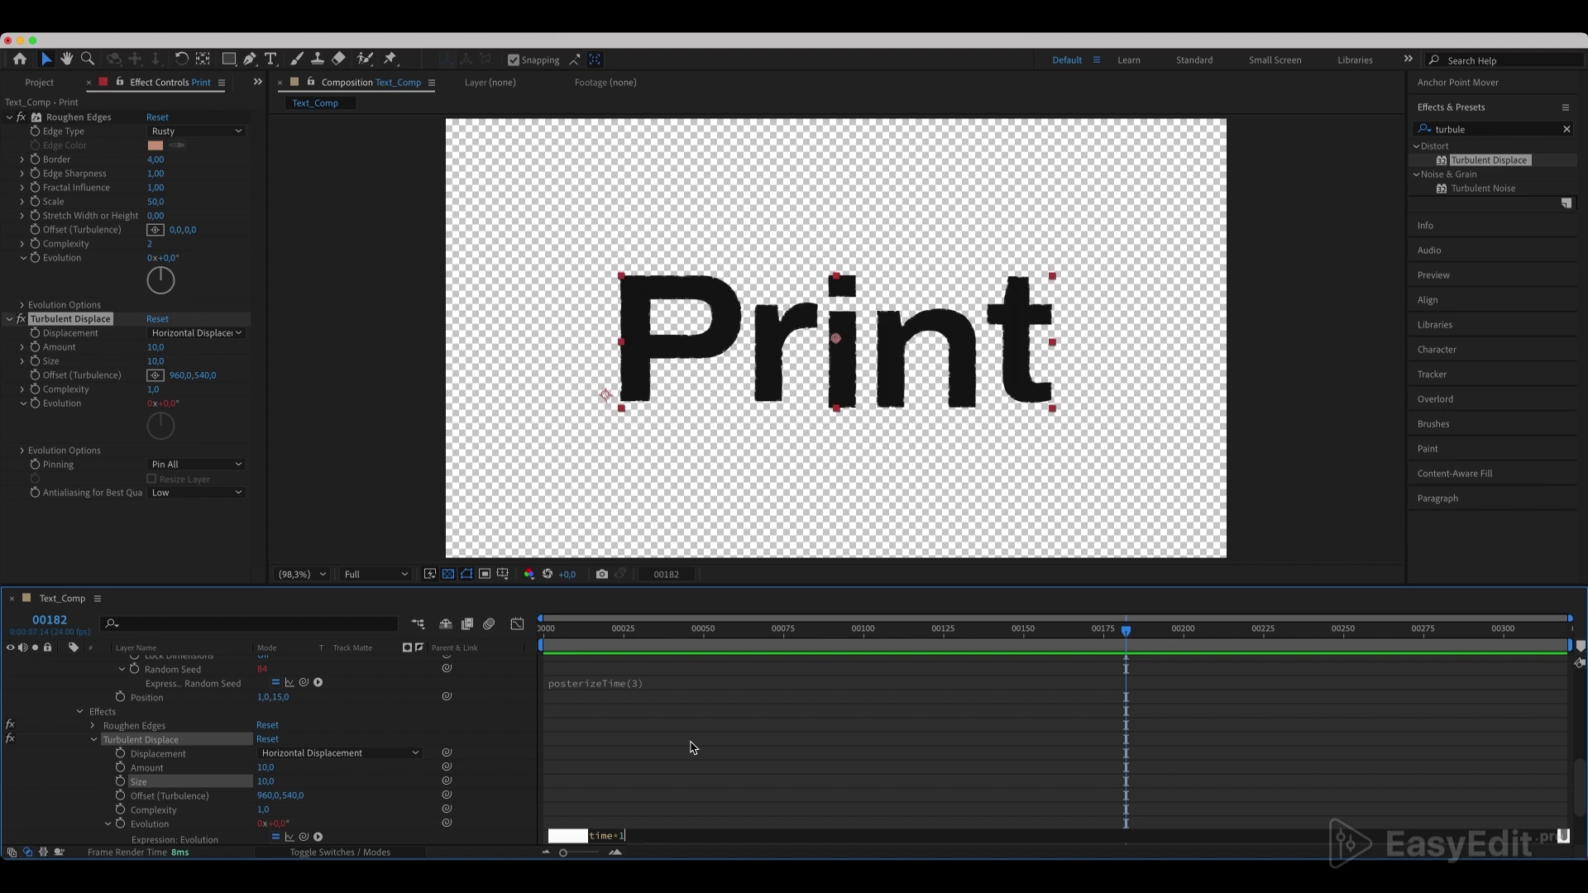
left_click(692, 747)
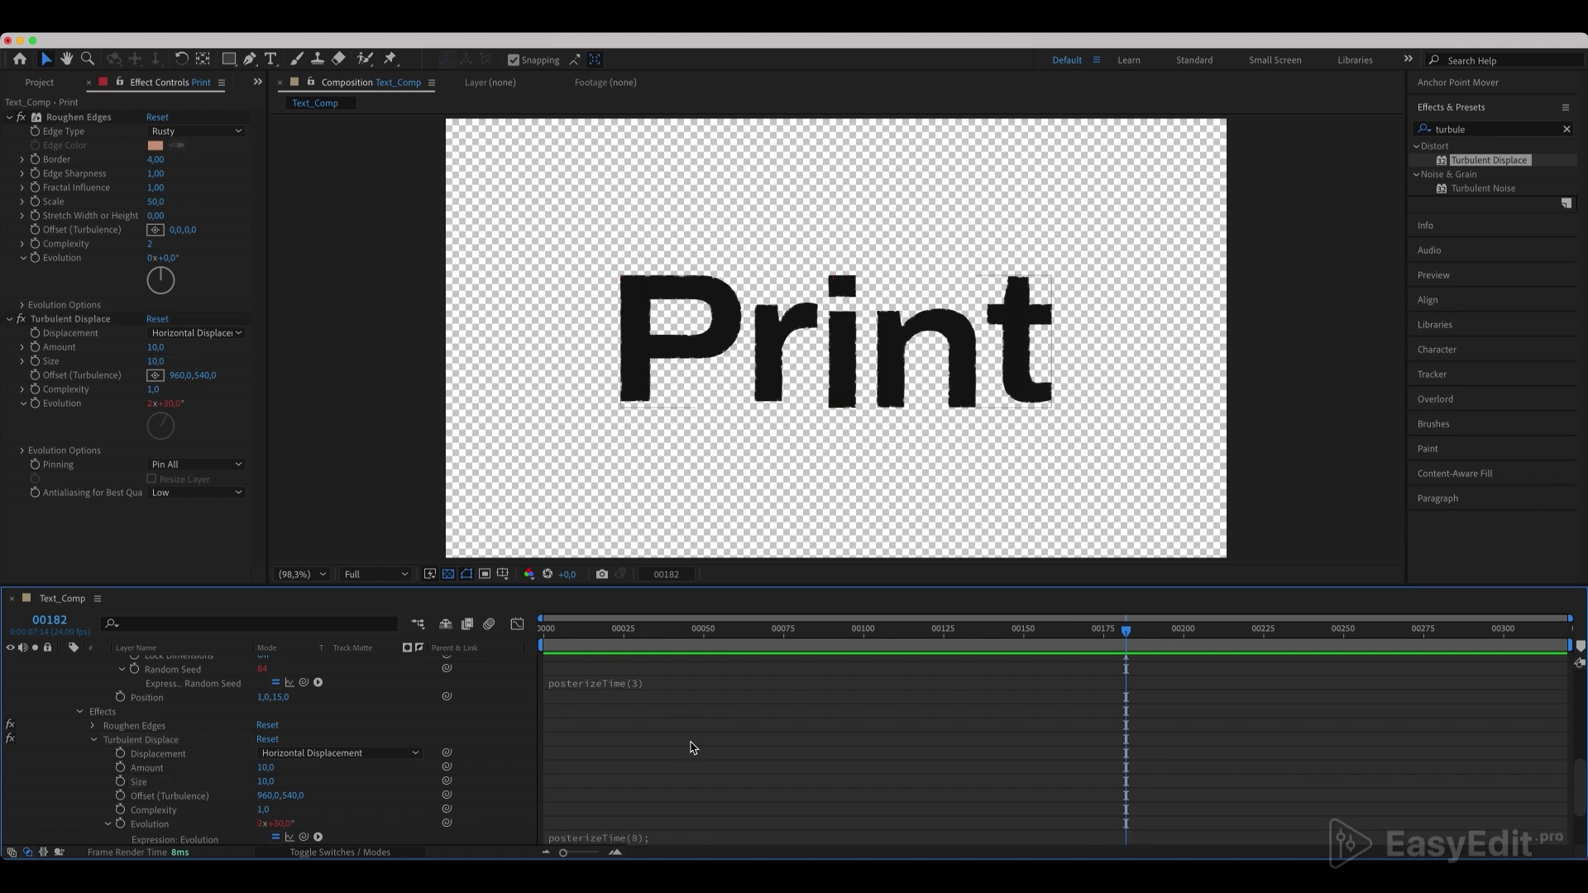
left_click(653, 840)
scroll(657, 819, "down", 2)
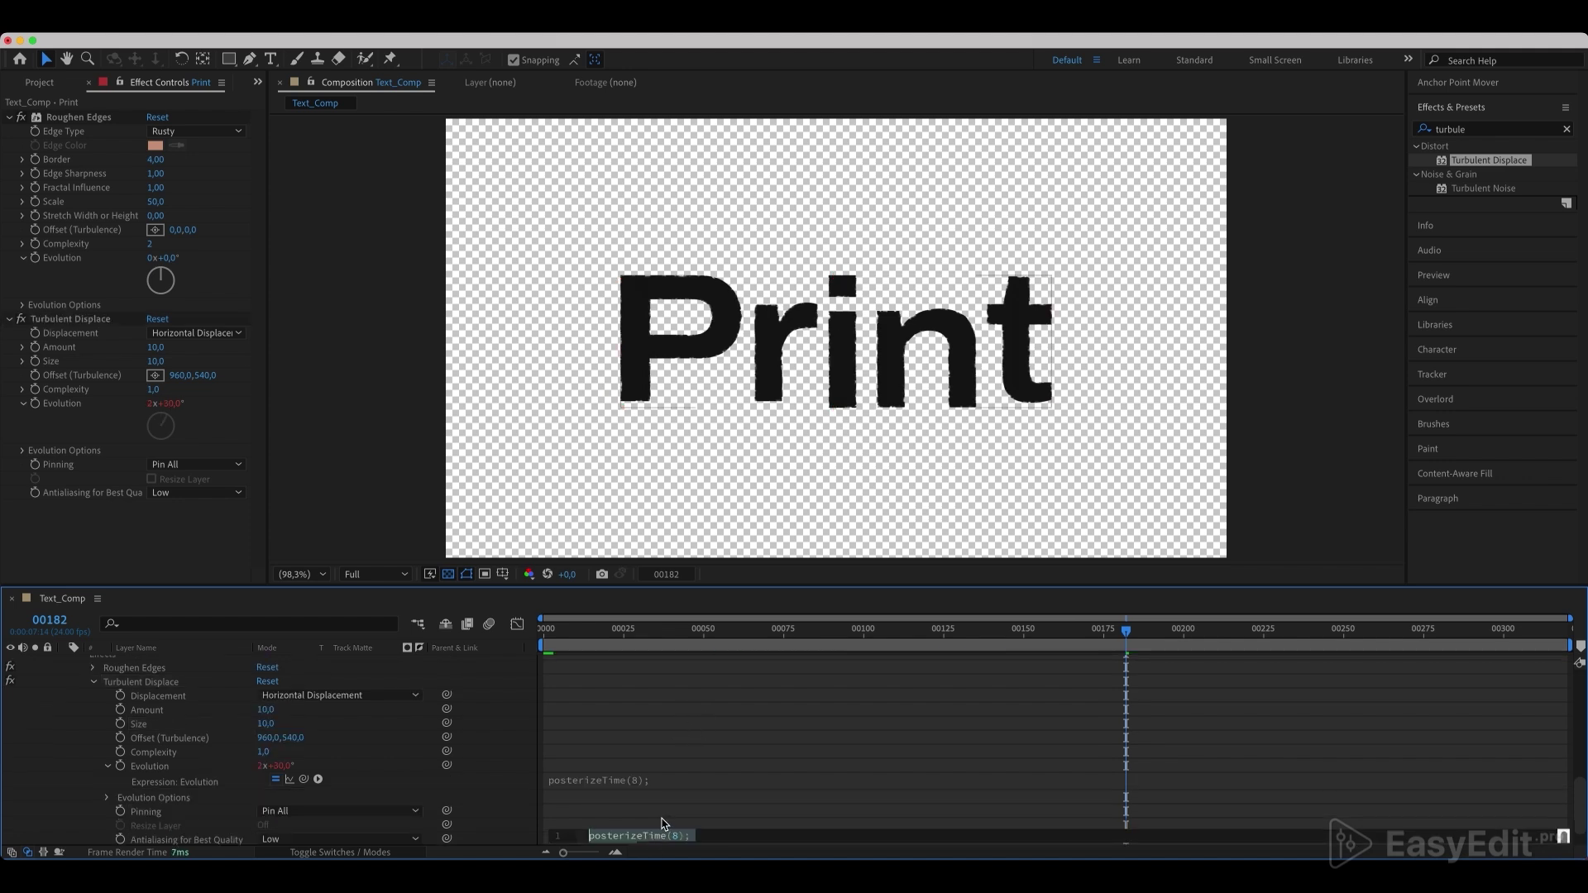
scroll(653, 801, "down", 2)
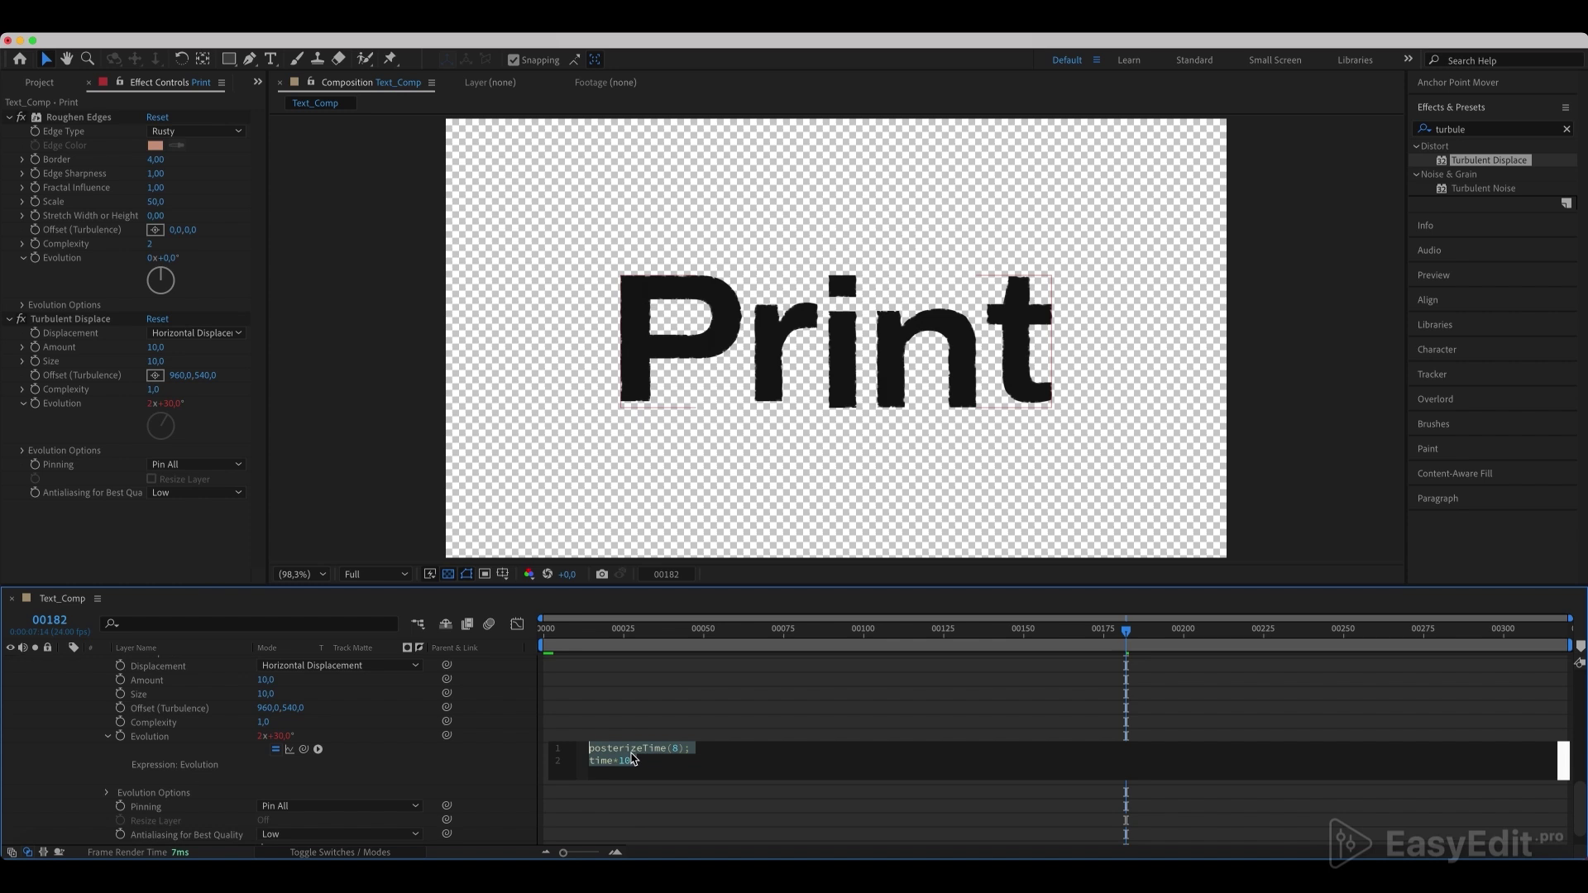
left_click(703, 716)
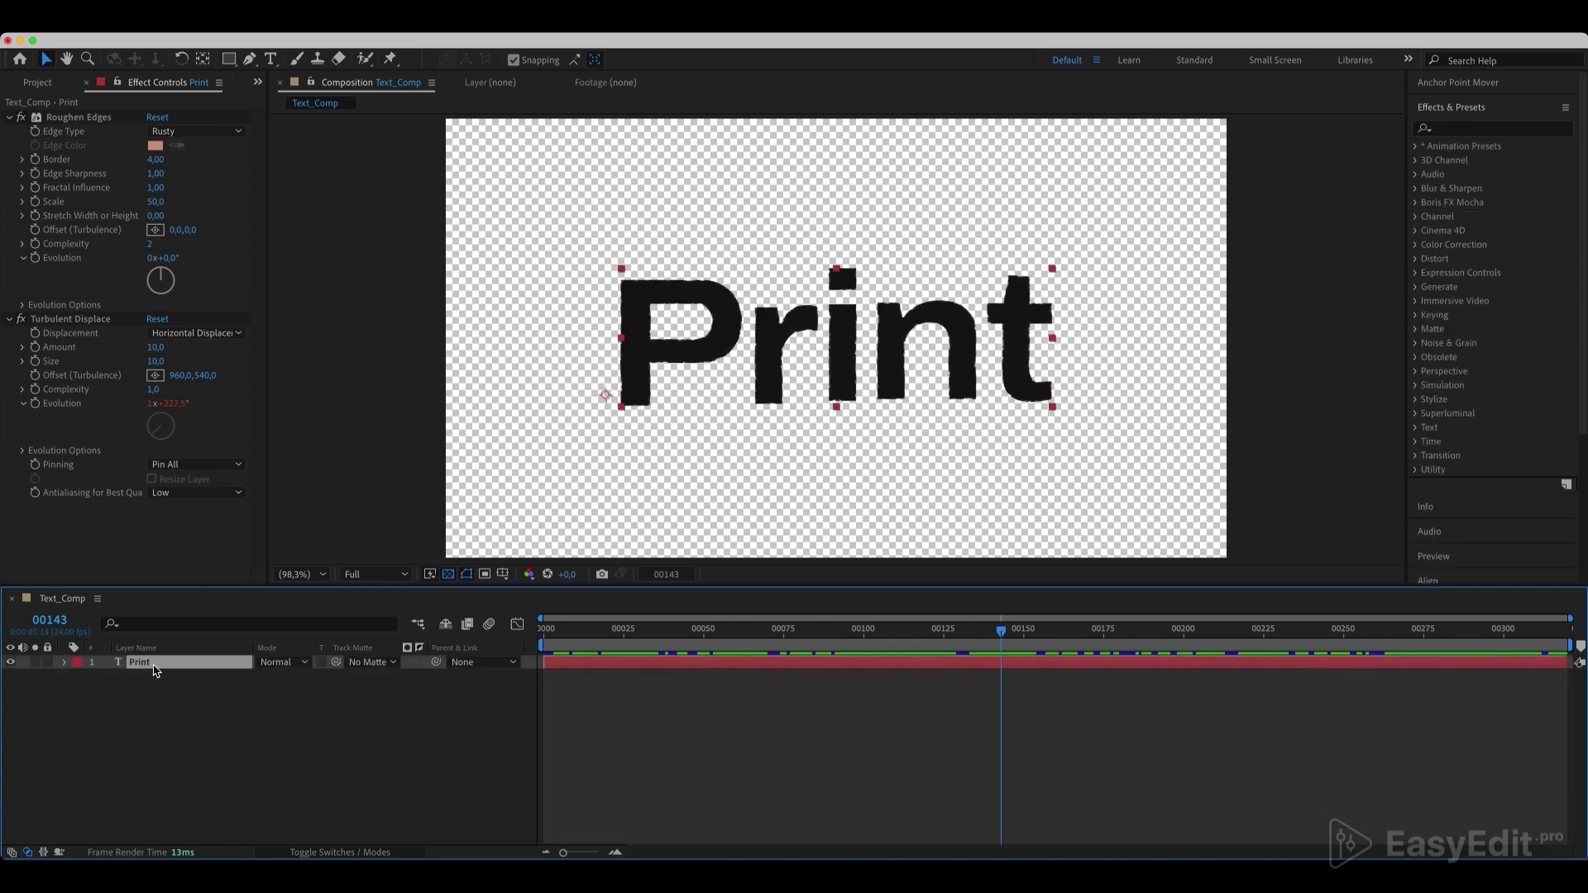
- Apply Displacement Map to the Print layer, keeping Print as the displacement map layer
left_click(1462, 130)
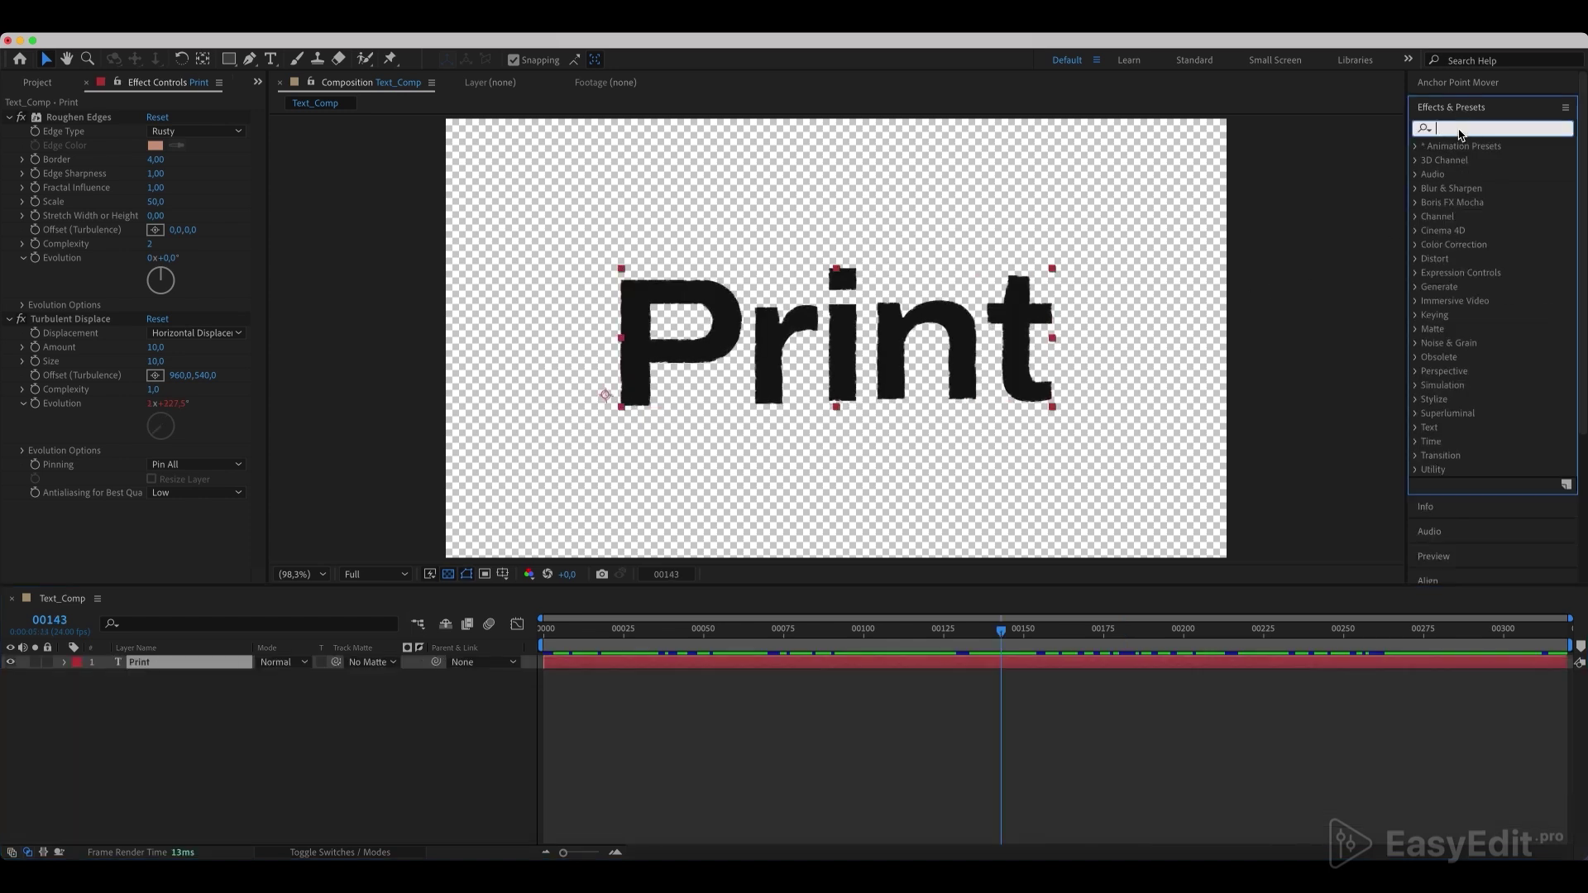
type("displace")
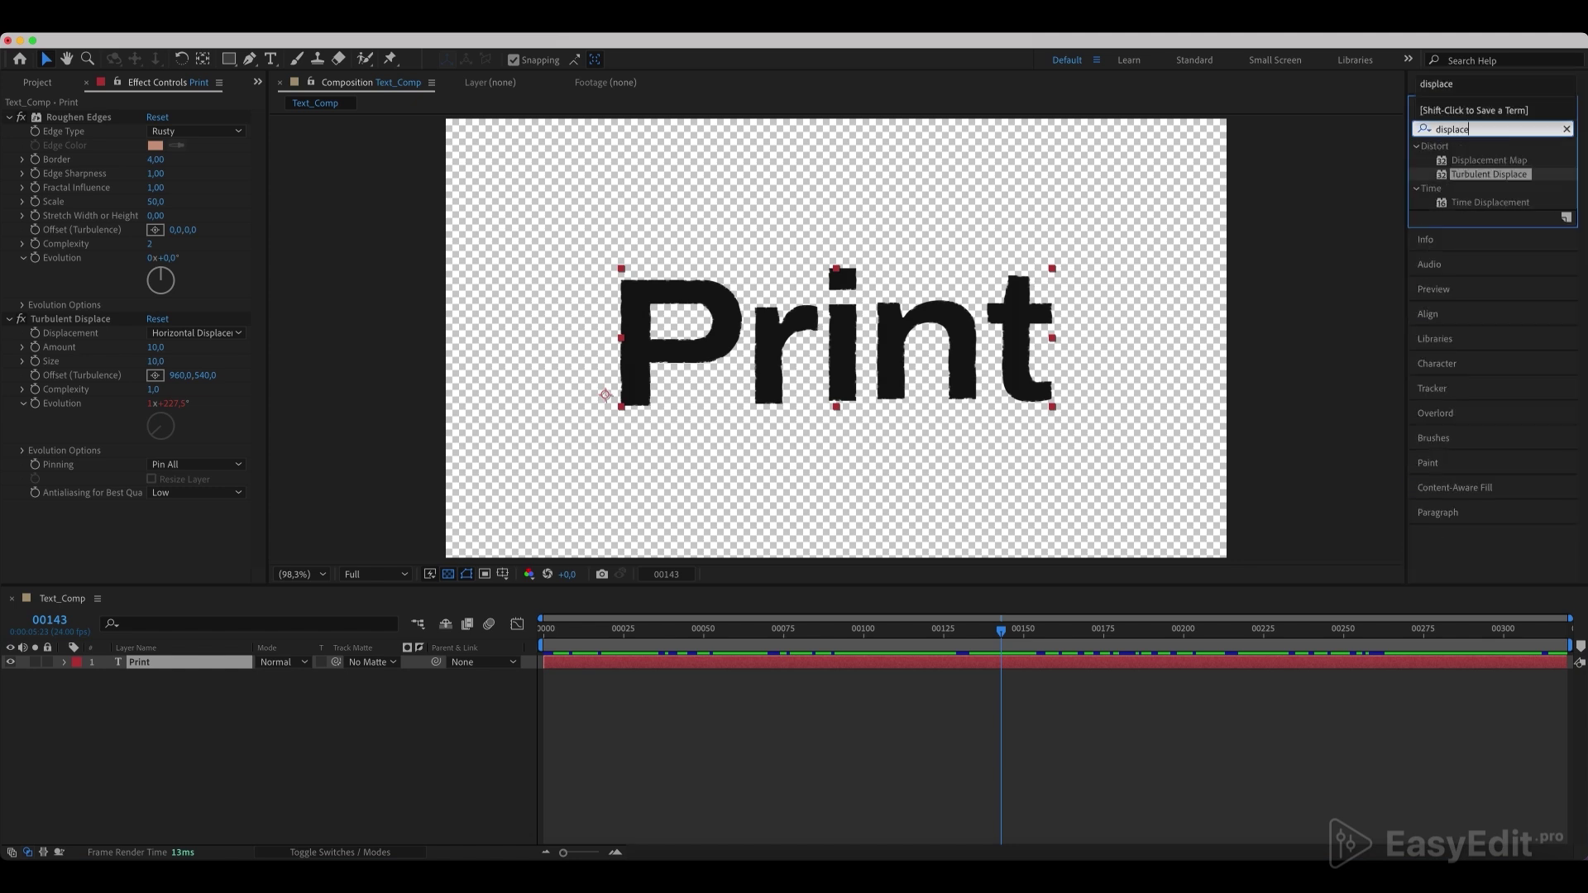
left_click(1469, 158)
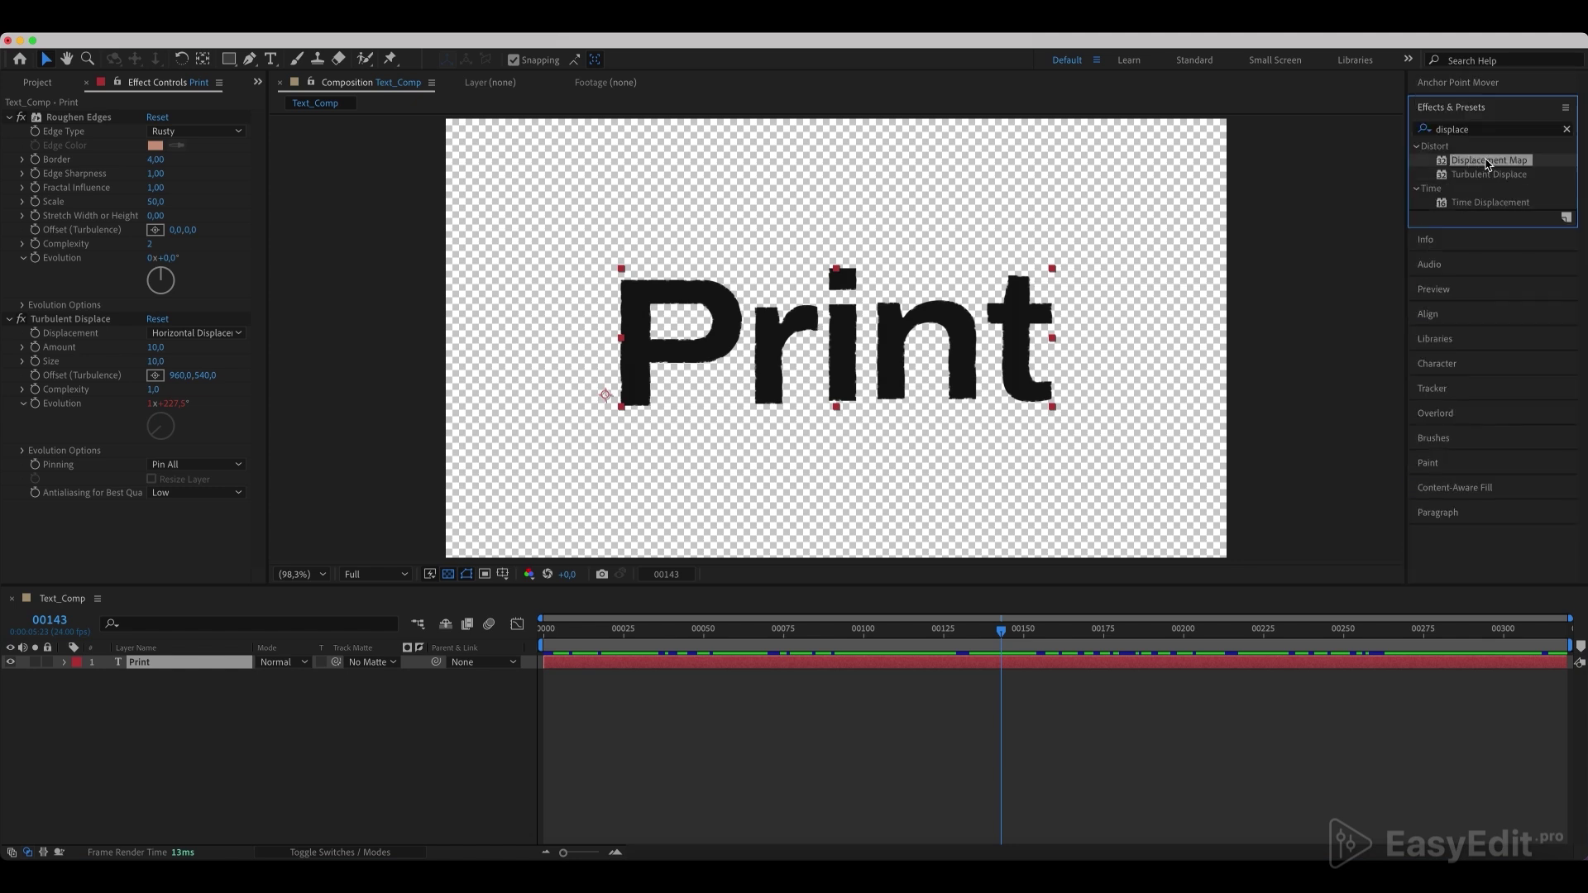
left_click_drag(1496, 162, 201, 667)
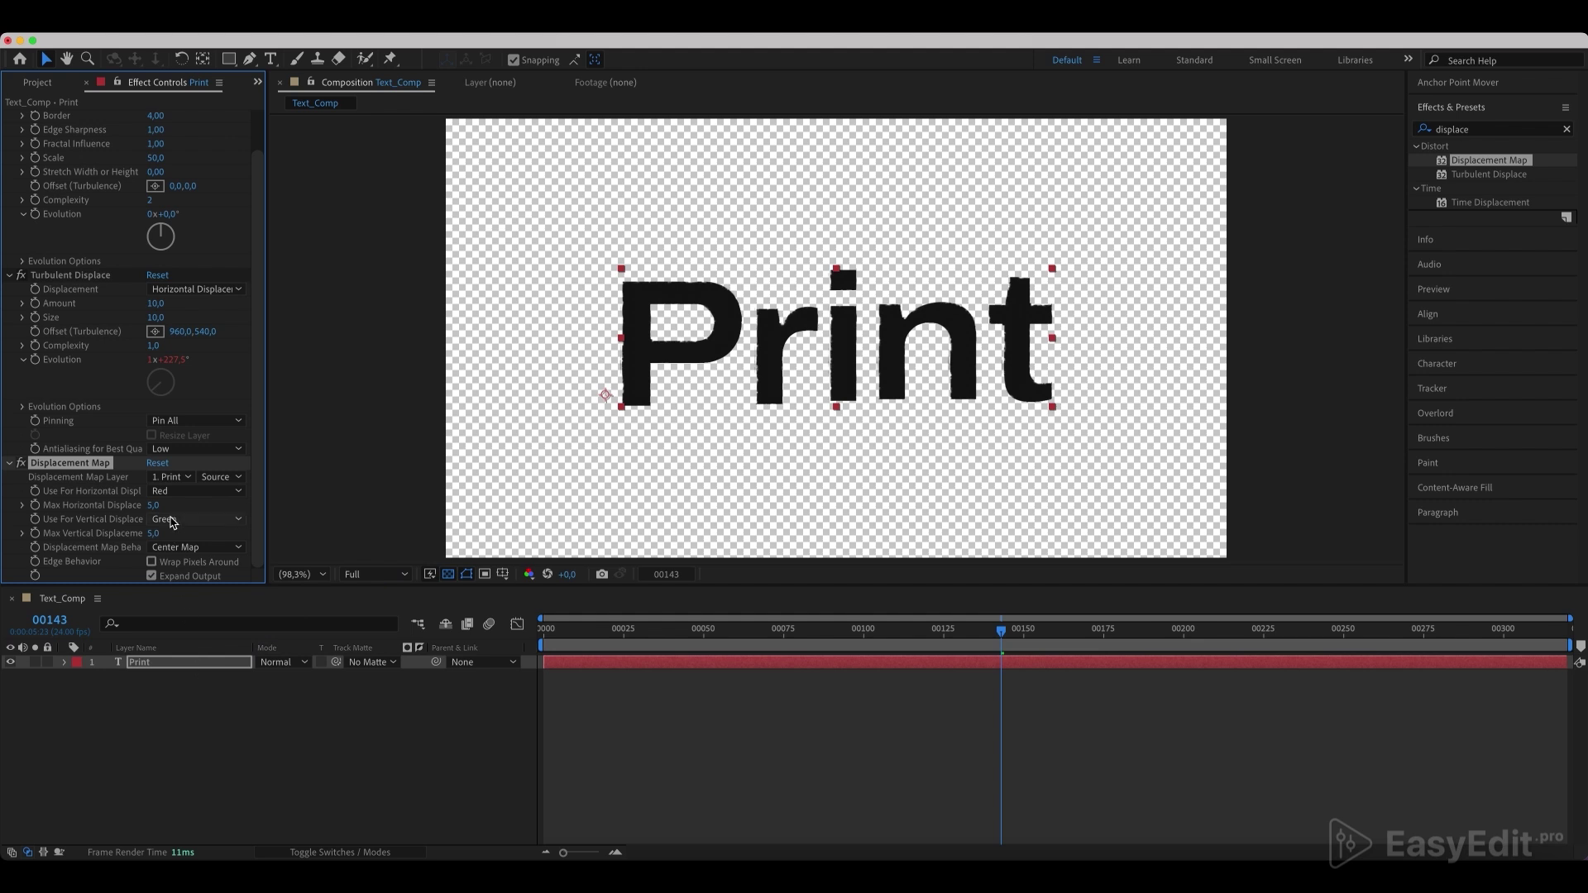
left_click(169, 477)
left_click(172, 480)
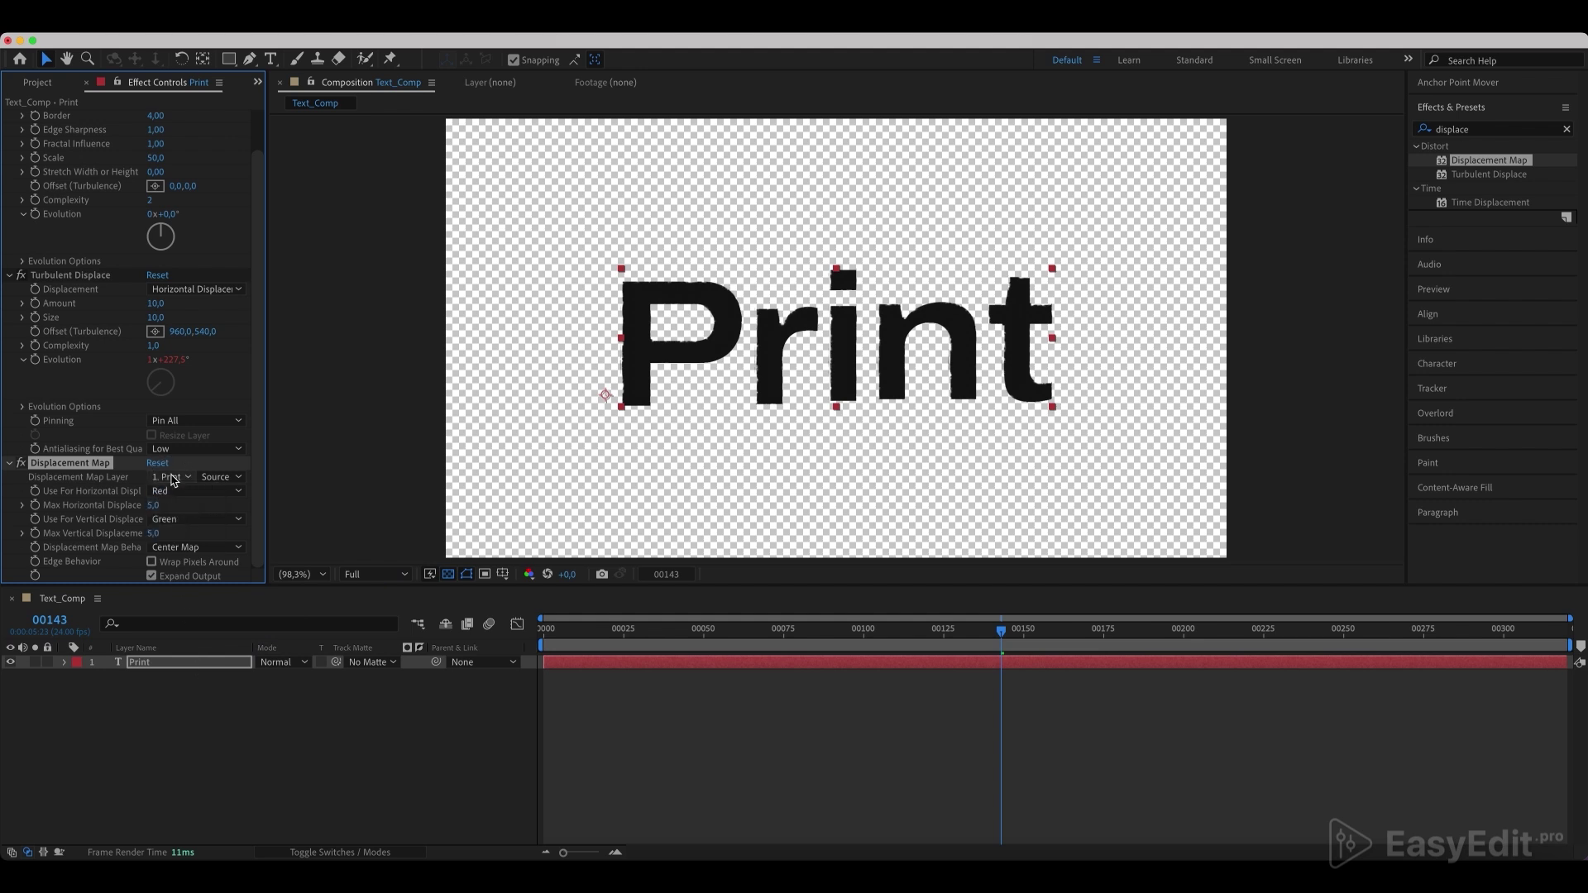
- Add a 1920×1080 solid named Diaplacement_Map, keeping the default light grey colour
right_click(156, 763)
mouse_move(217, 645)
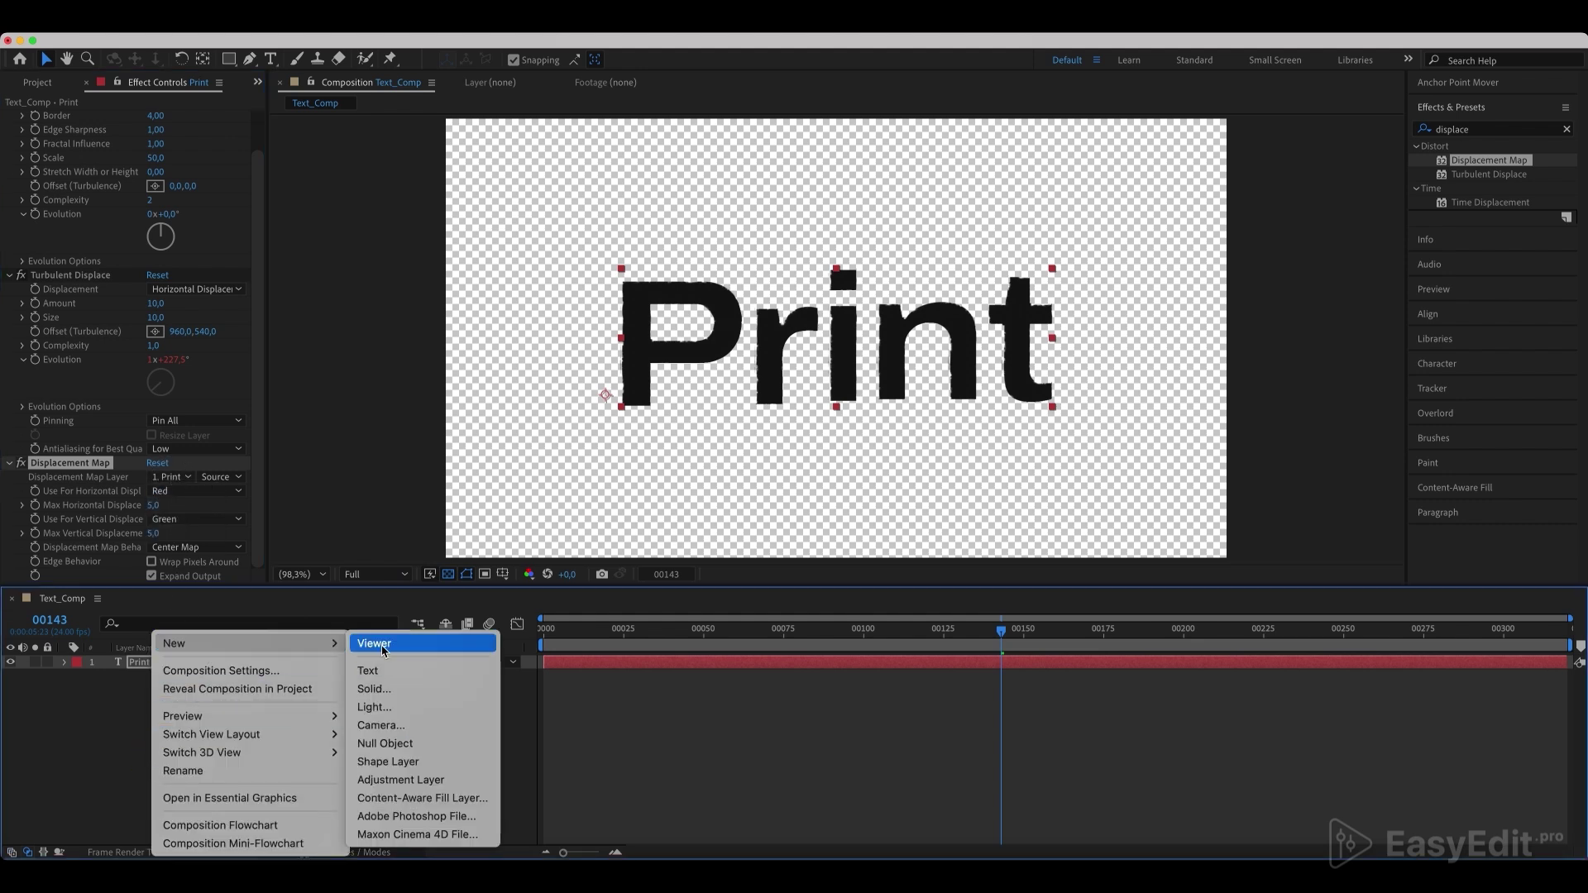
left_click(397, 693)
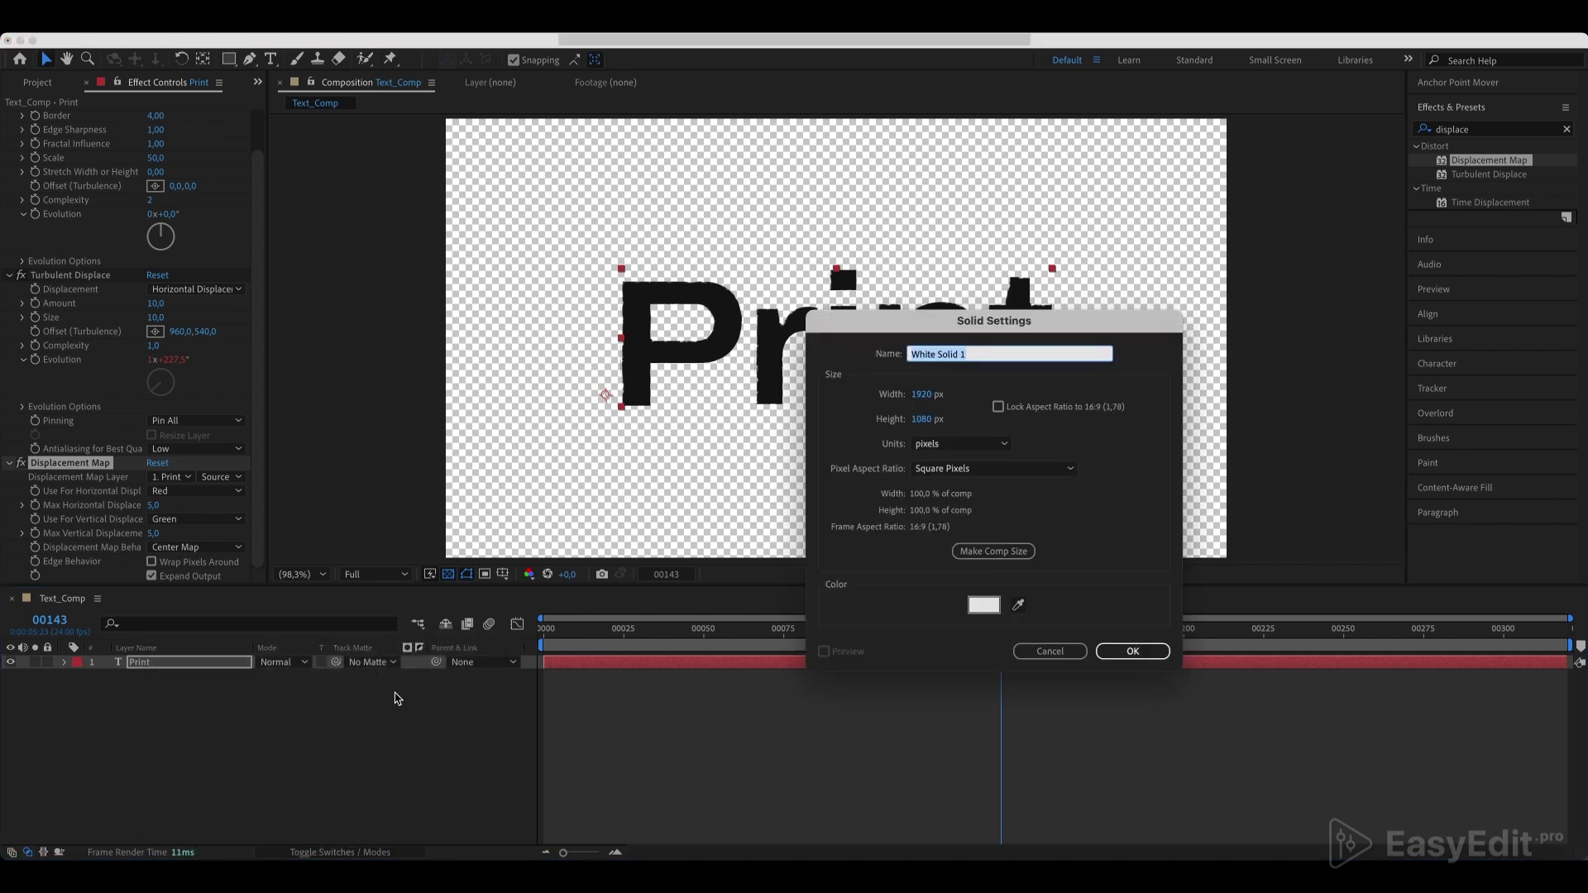
type("Diaplacement_Map")
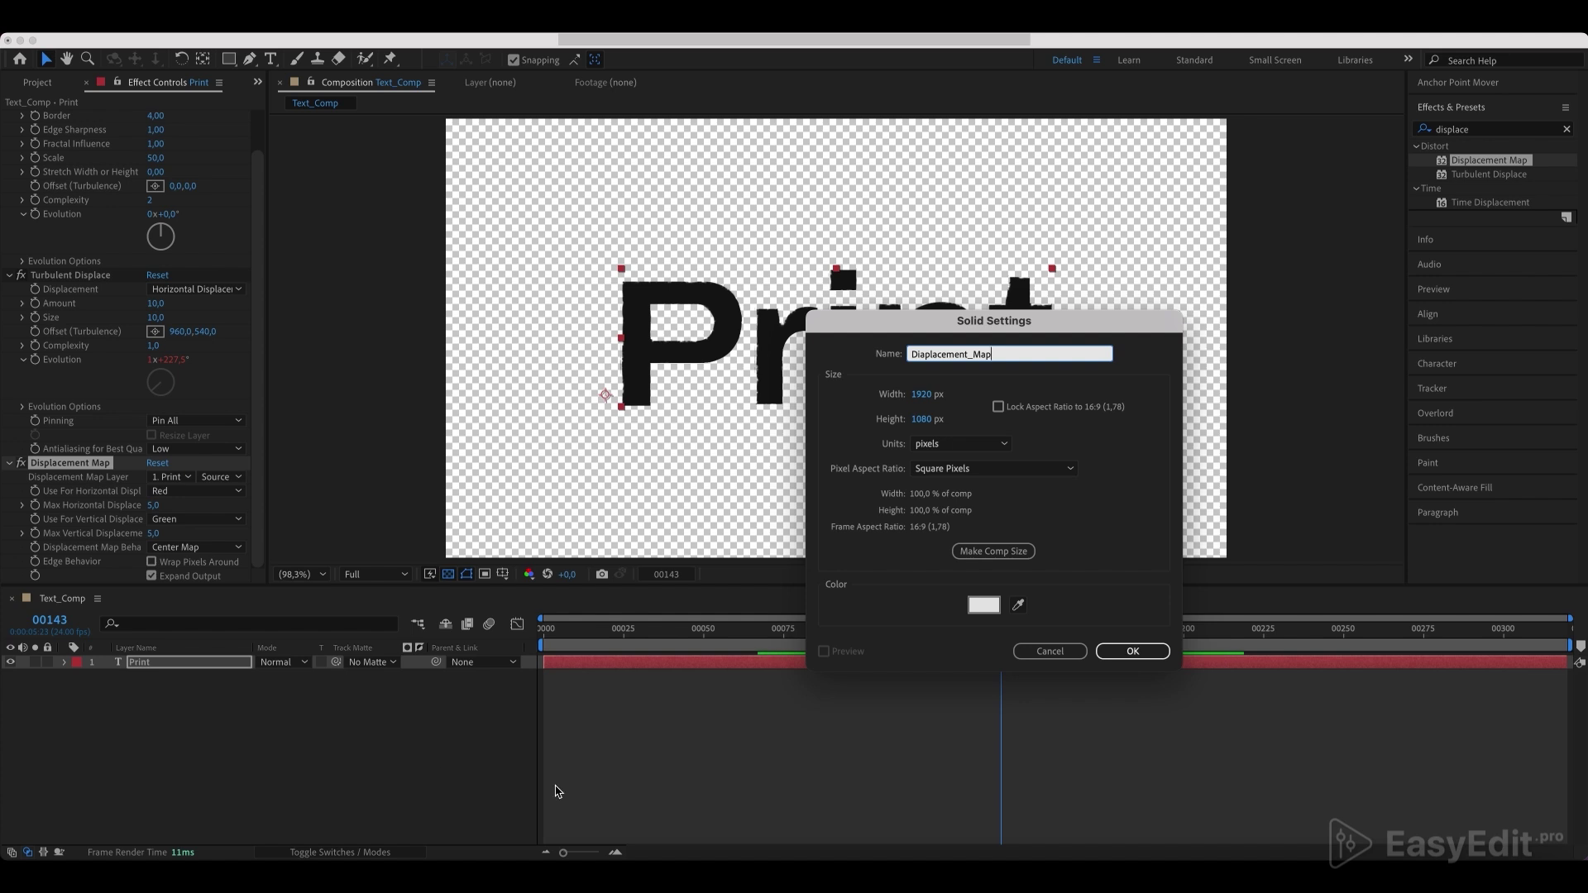
left_click(983, 604)
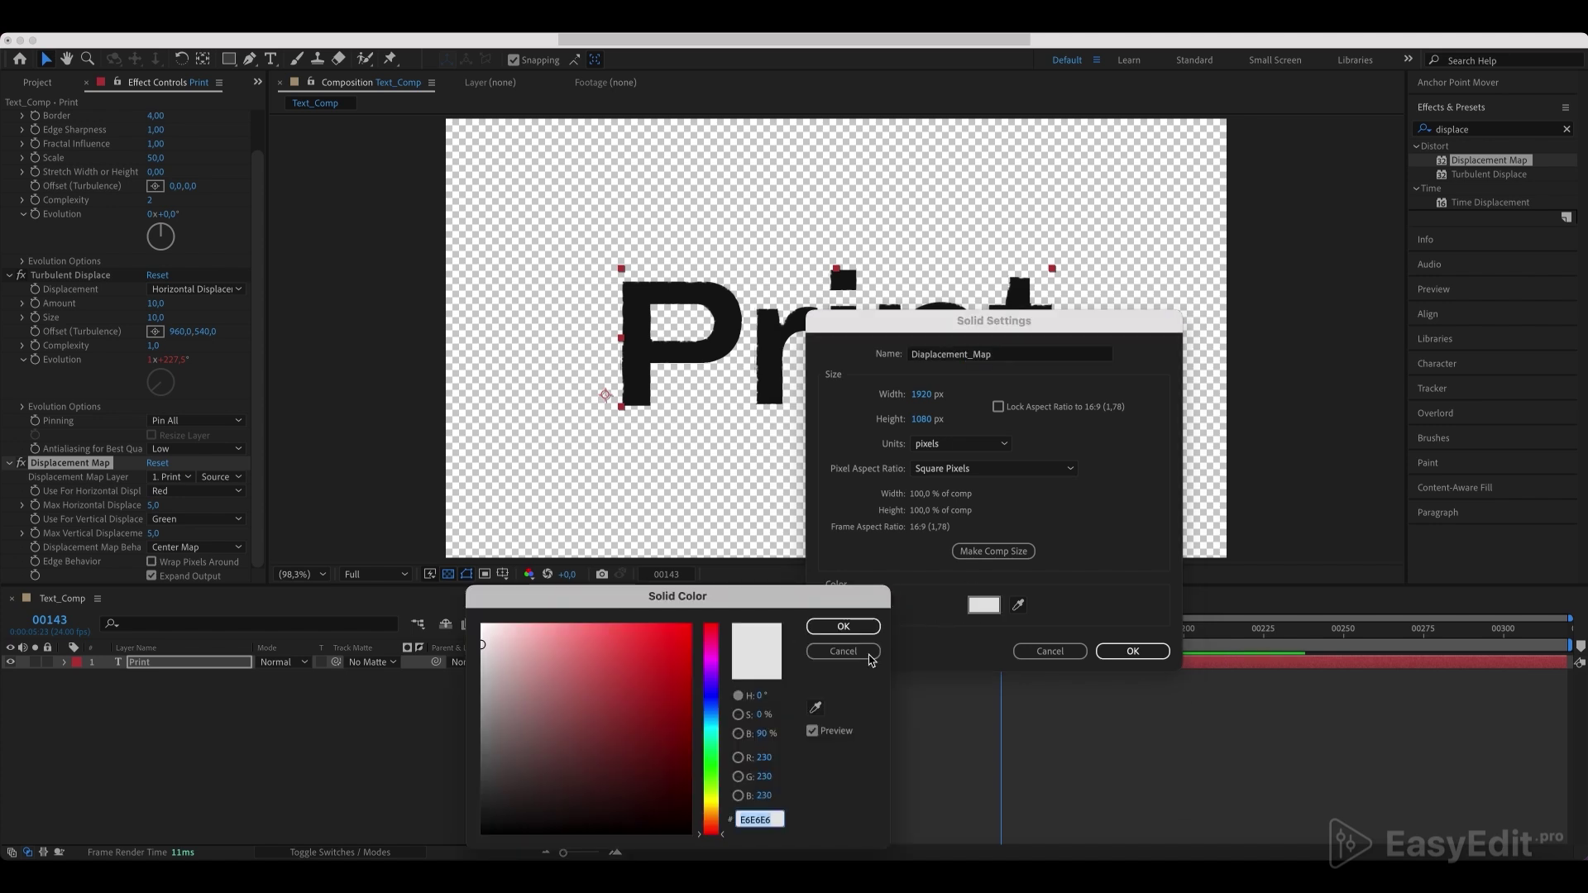
left_click(841, 626)
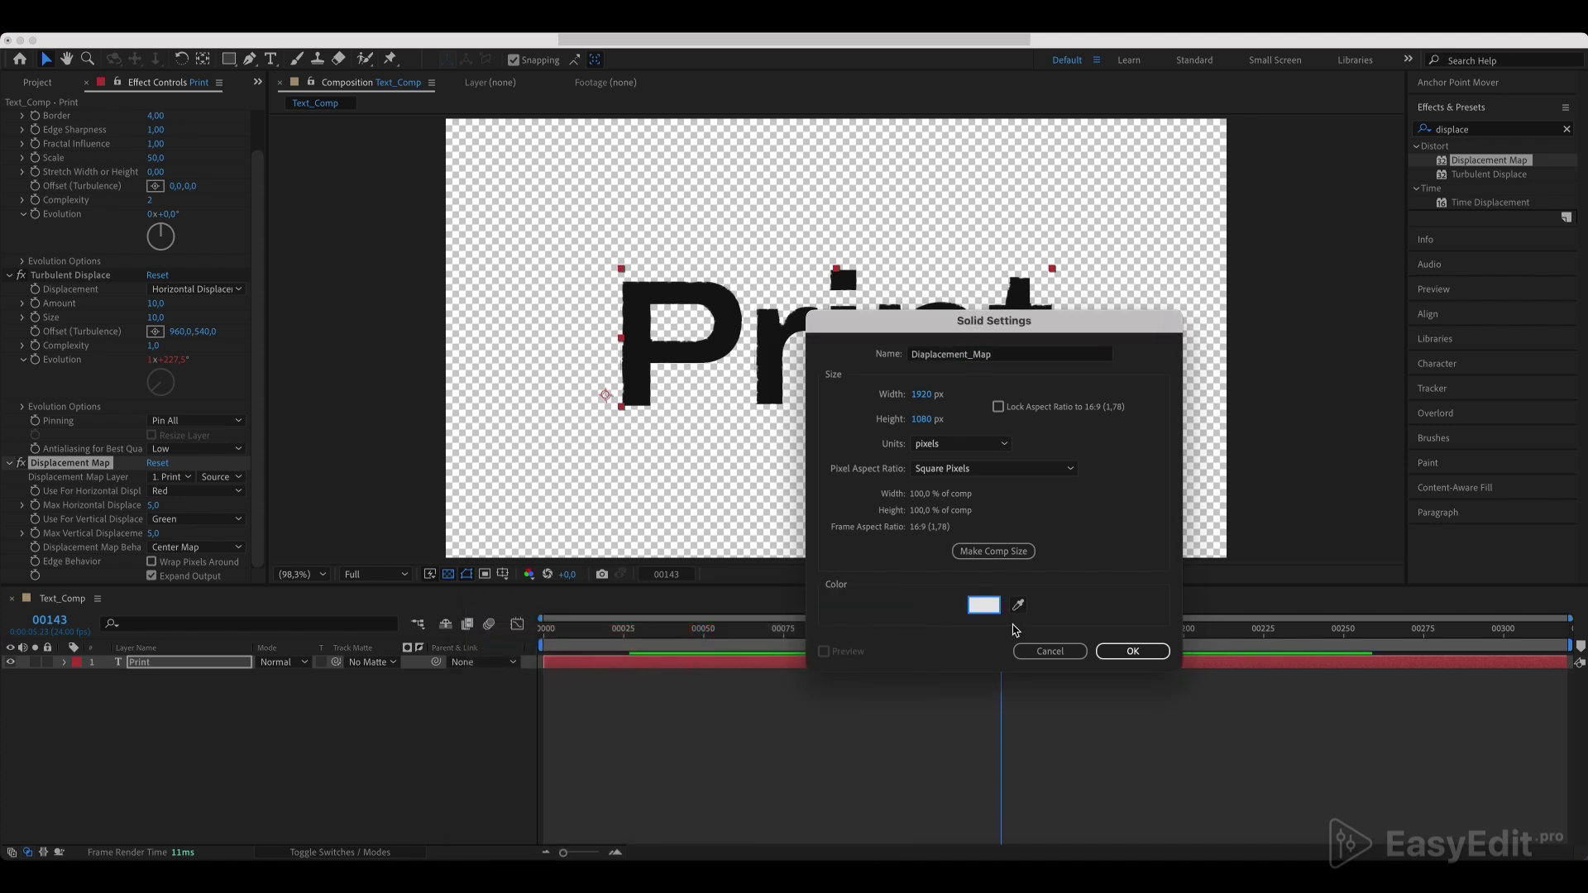
left_click(1132, 650)
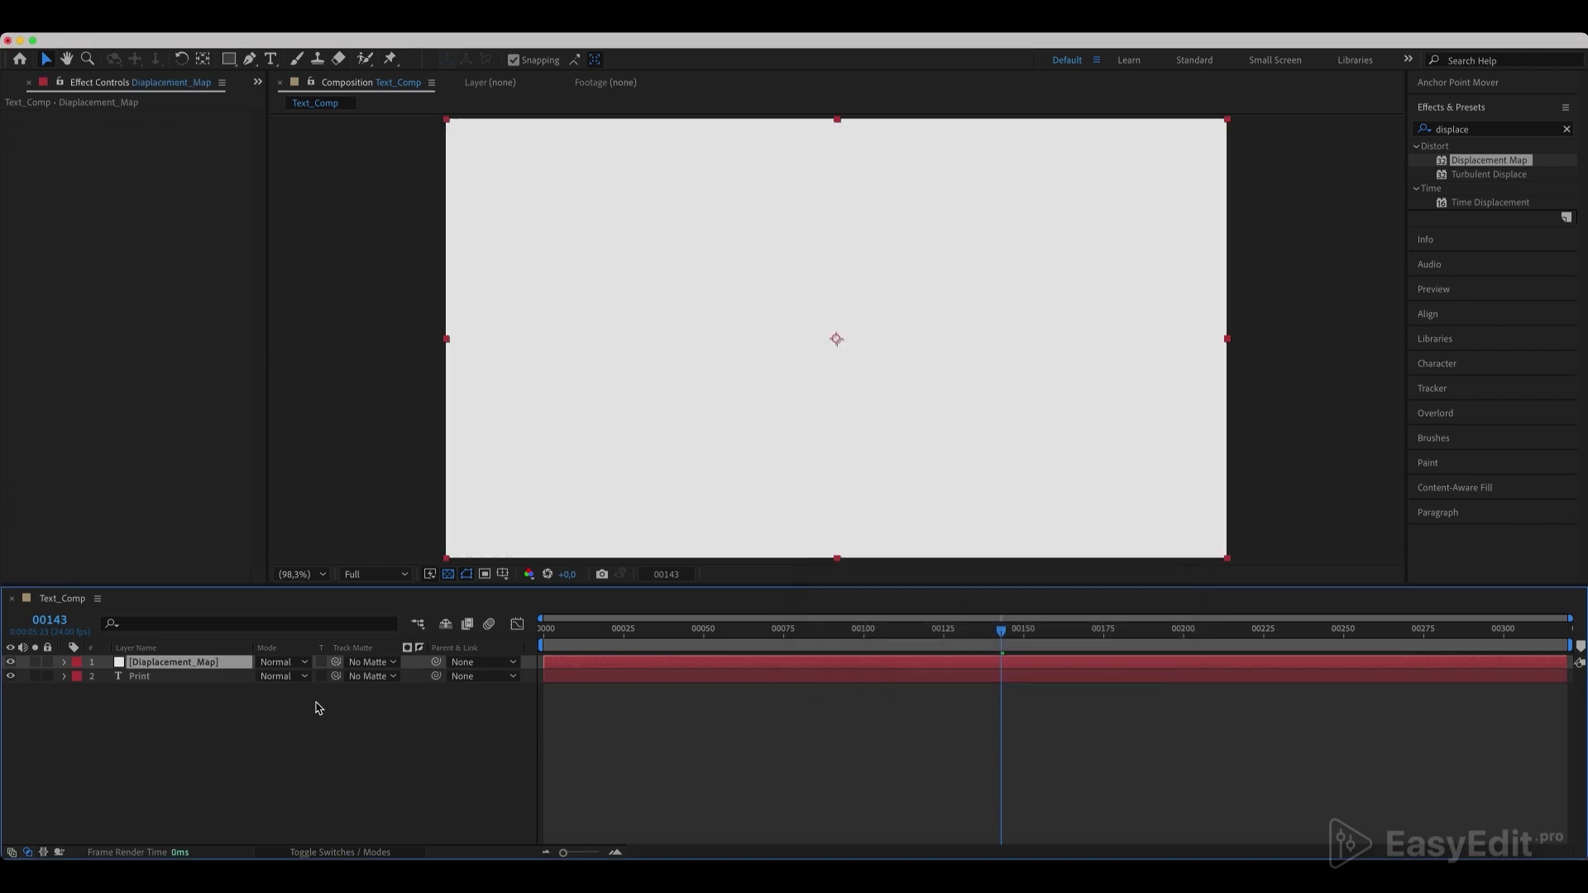
- Move Diaplacement_Map beneath Print and apply Turbulent Noise to it
left_click_drag(174, 662, 173, 722)
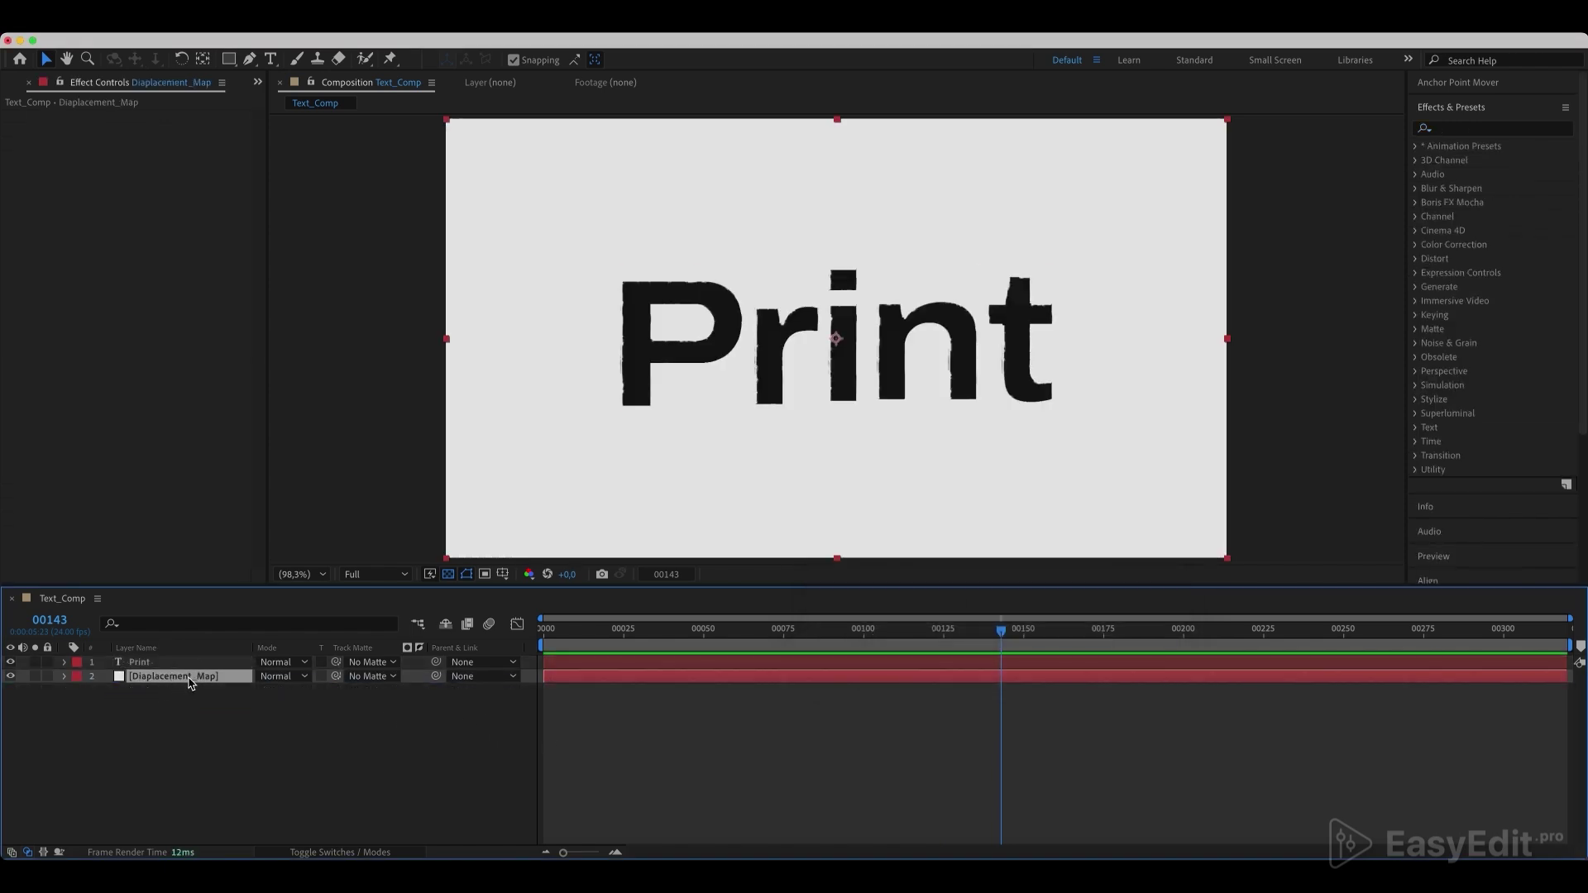
scroll(1476, 133, "down", 2)
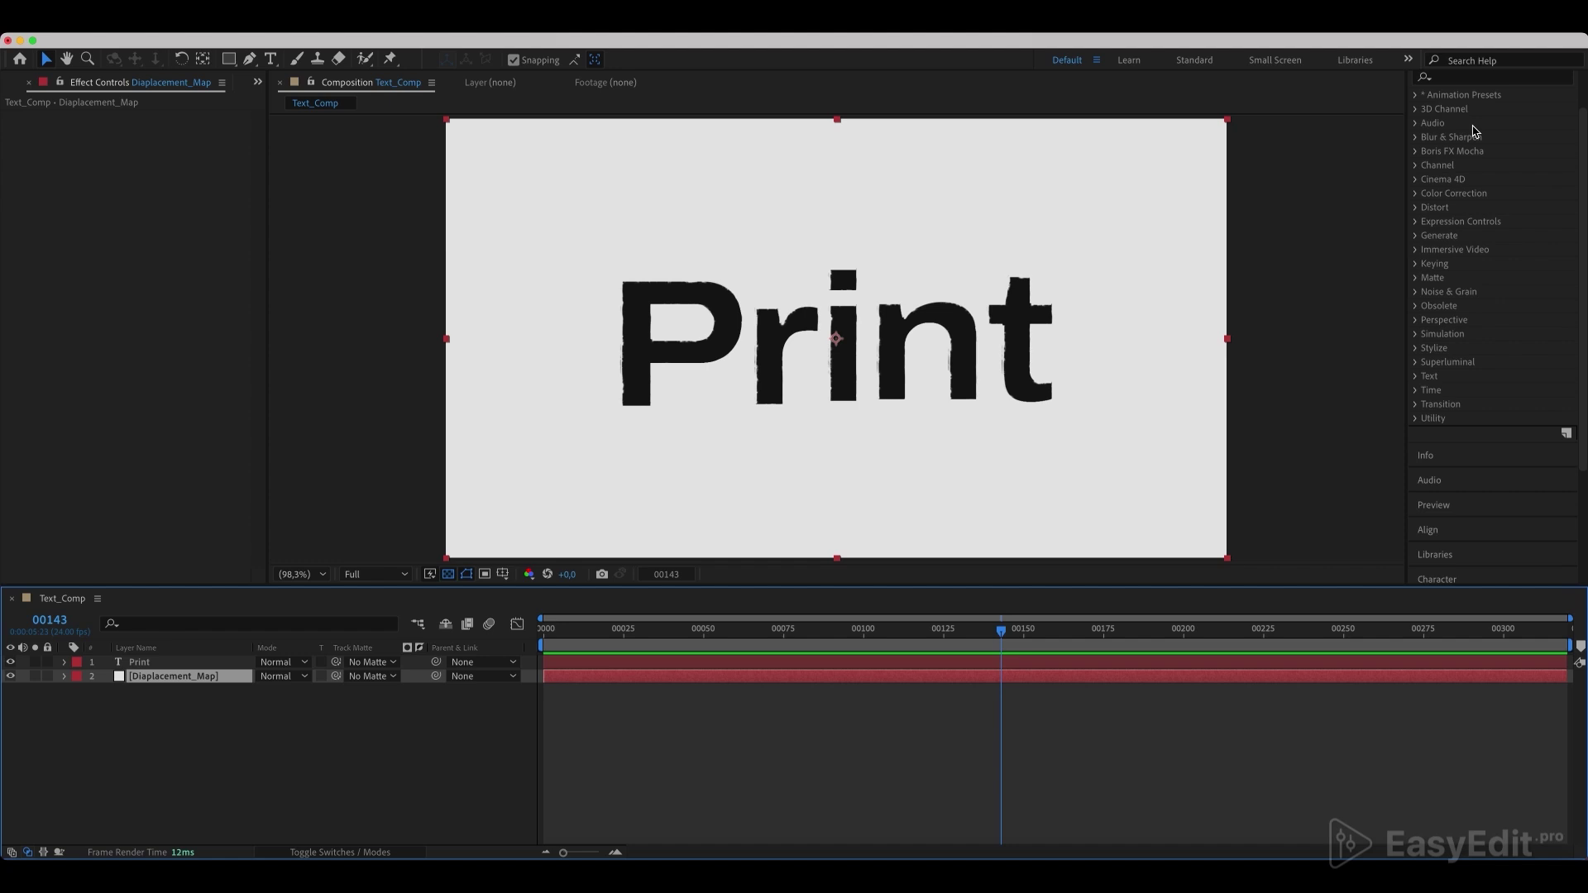
left_click(1473, 78)
type("tu")
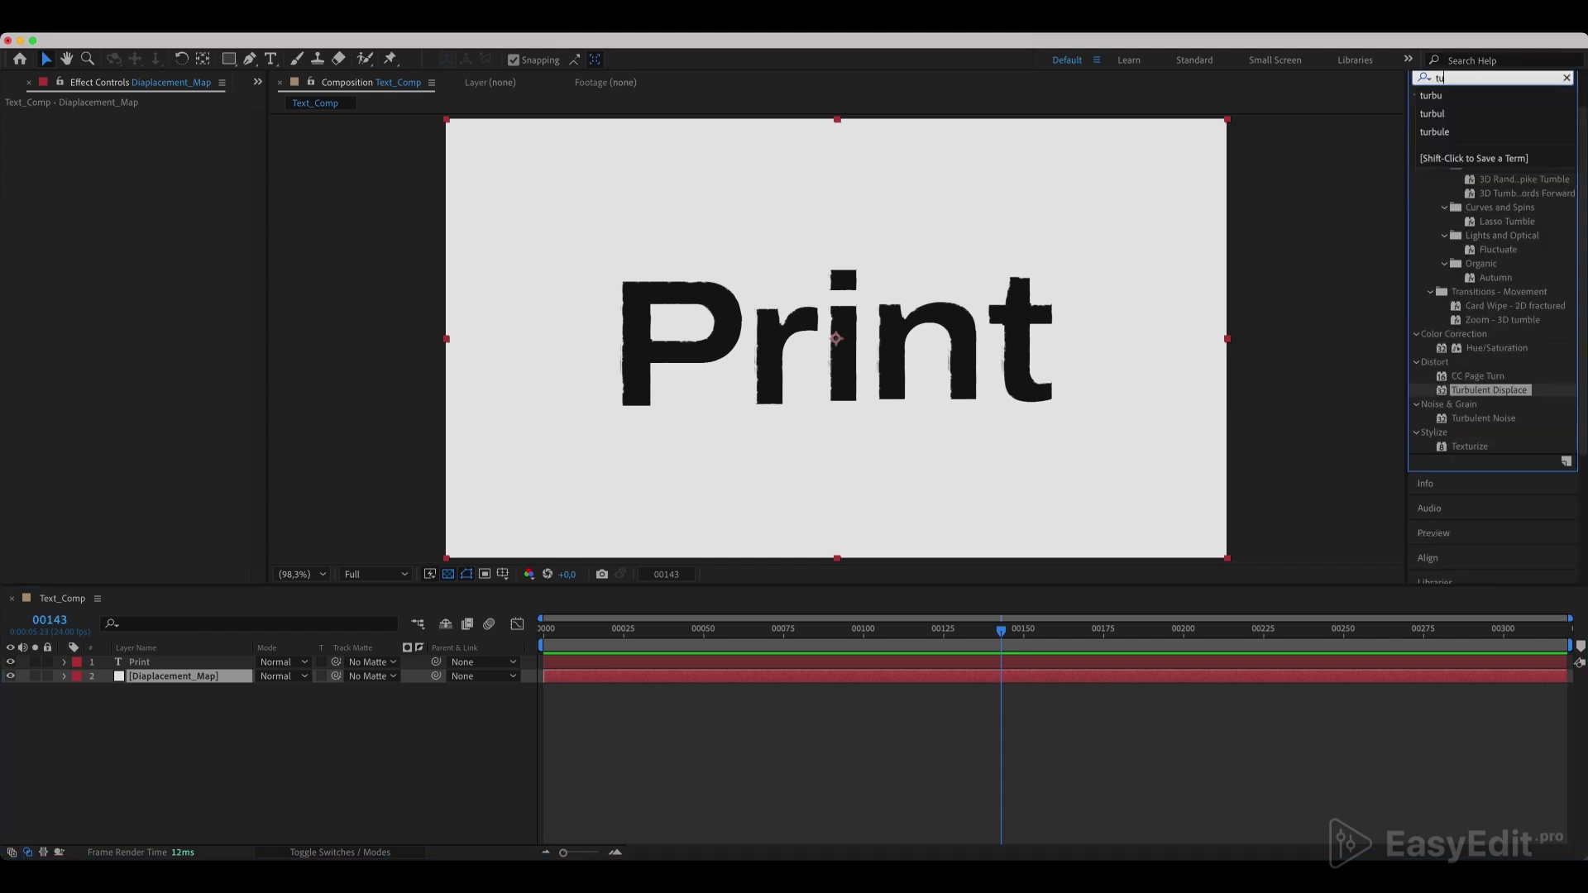
type("rbulen")
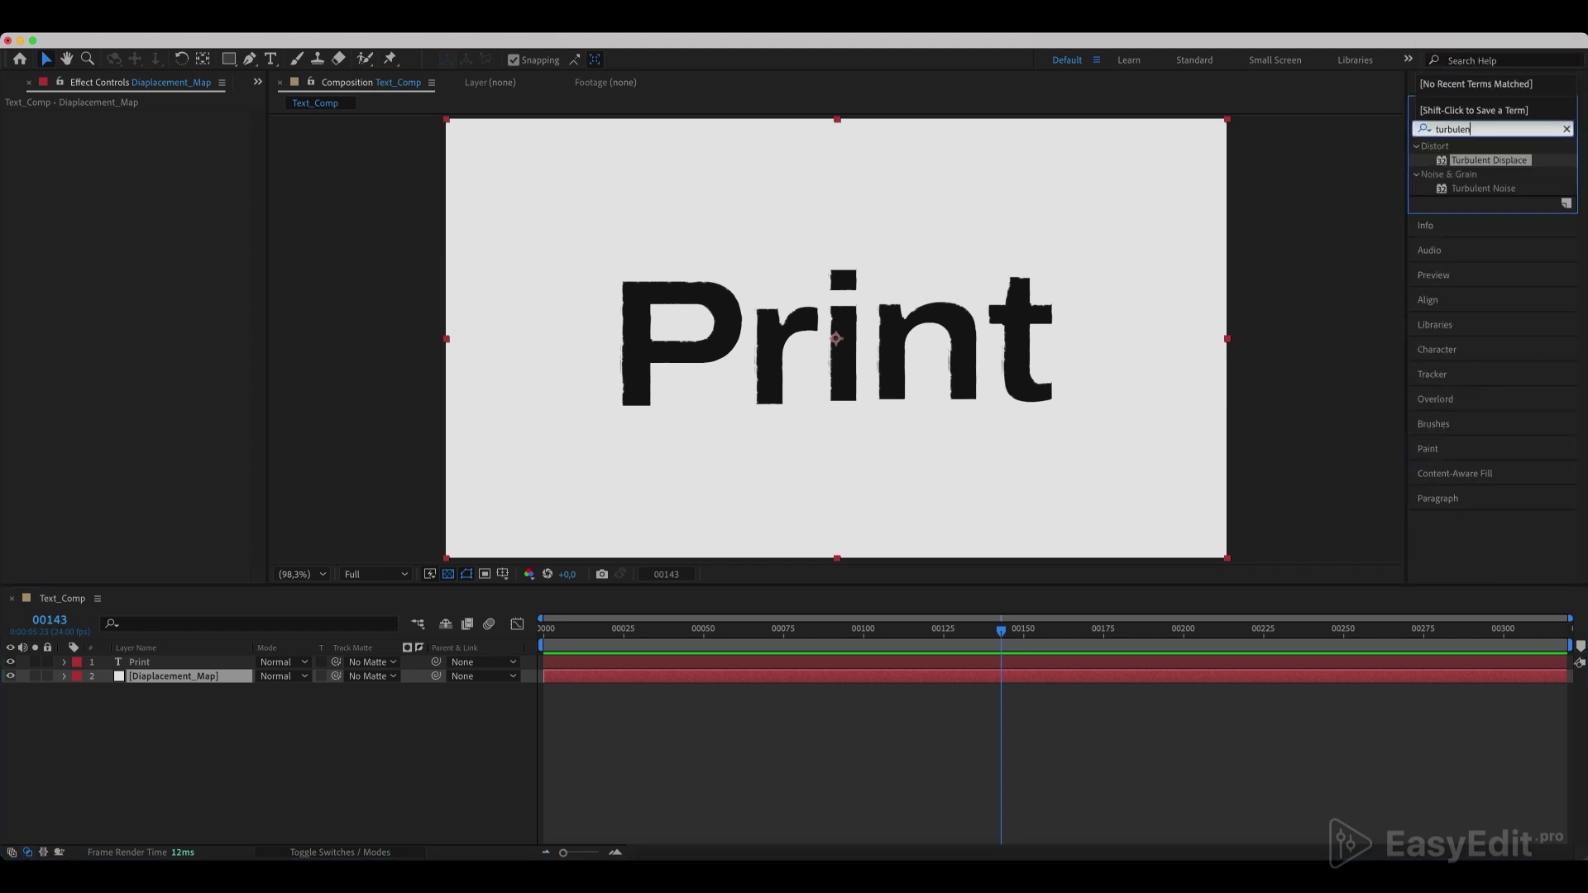
type("t noi")
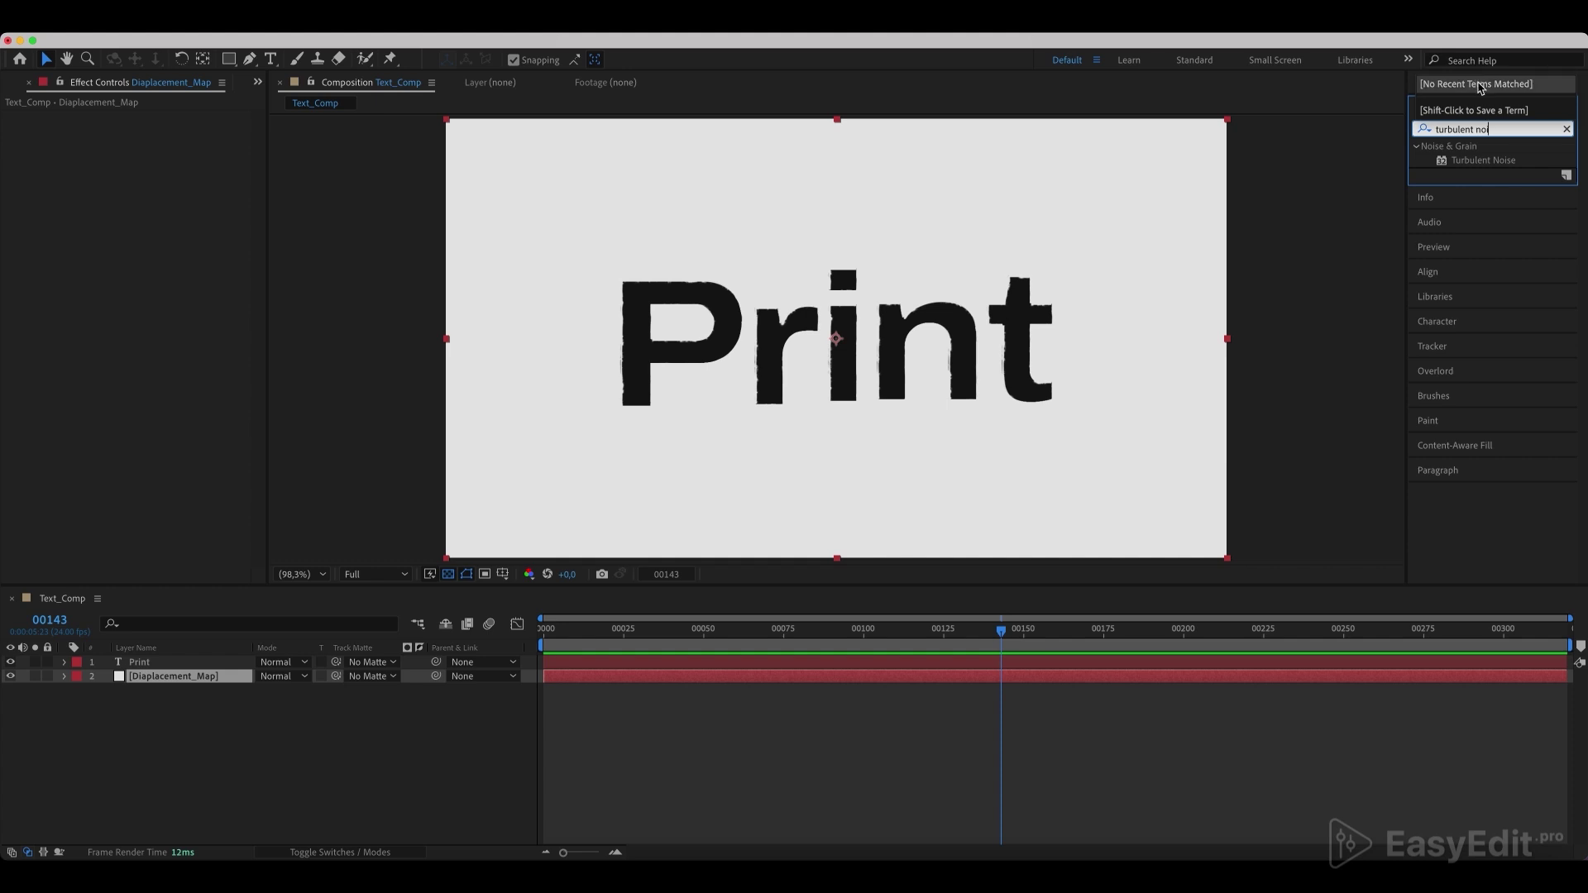
left_click(1488, 162)
left_click_drag(1488, 163, 184, 680)
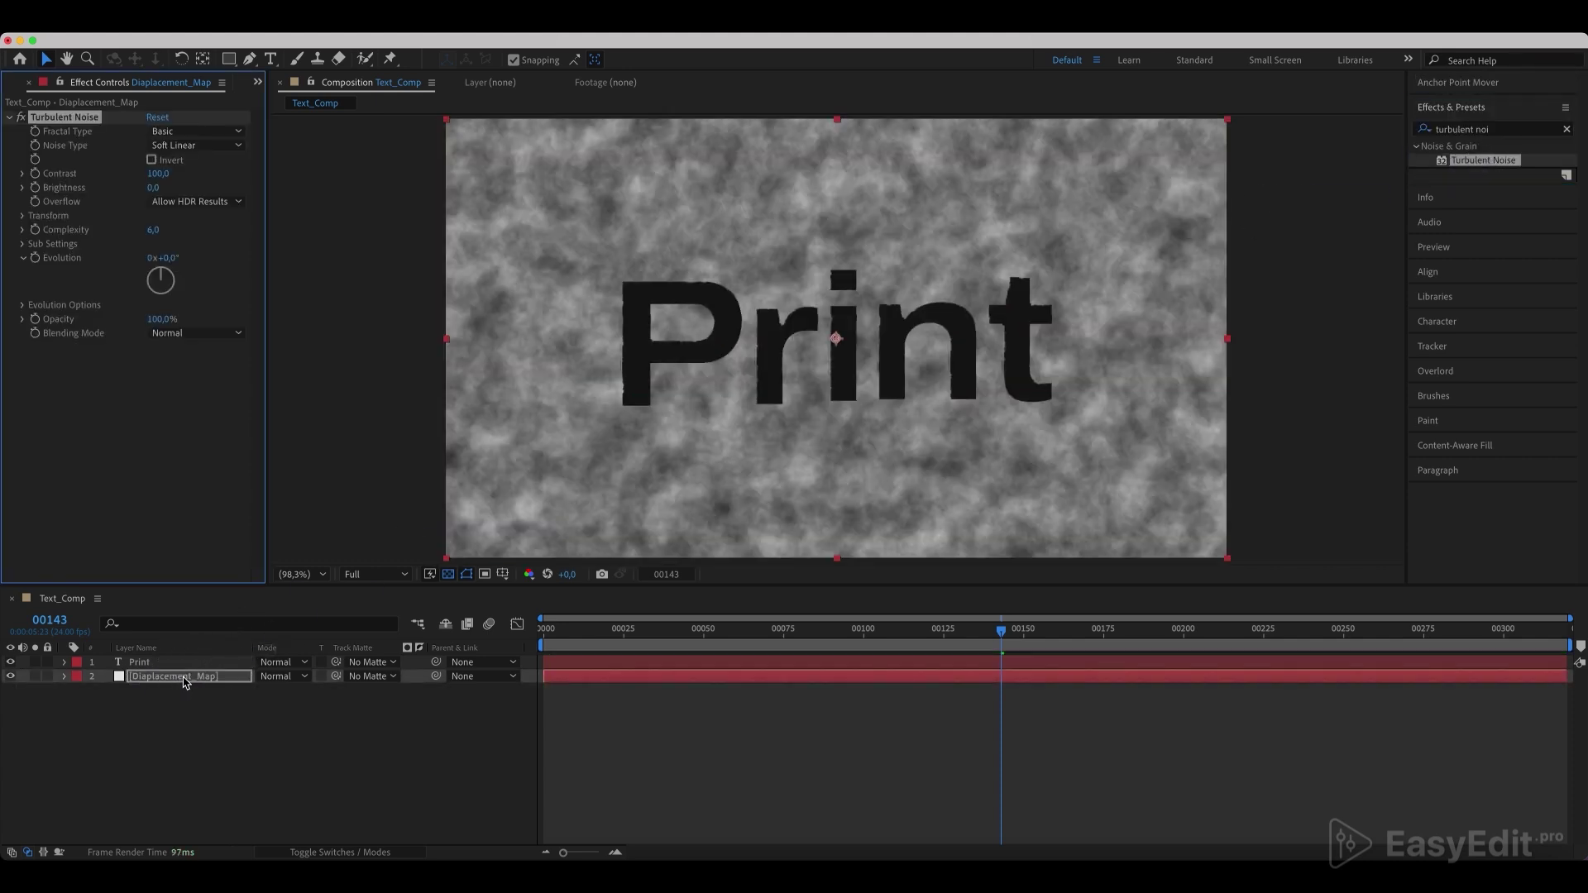
- Set the noise to Block type with Contrast 850 and Brightness 217, then expand Transform
left_click(184, 147)
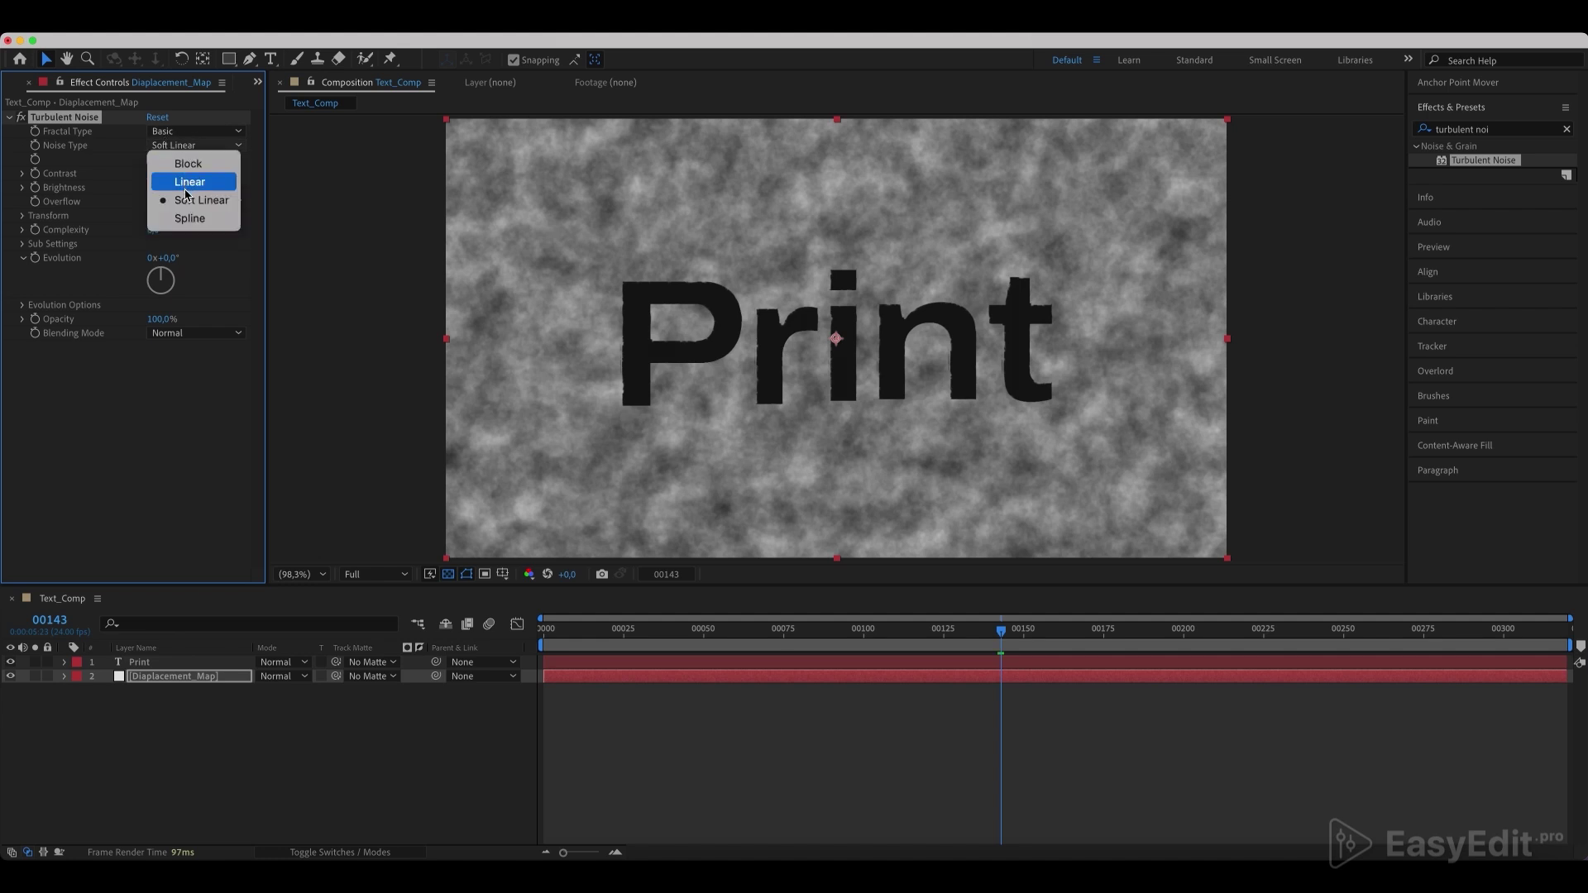
left_click(192, 164)
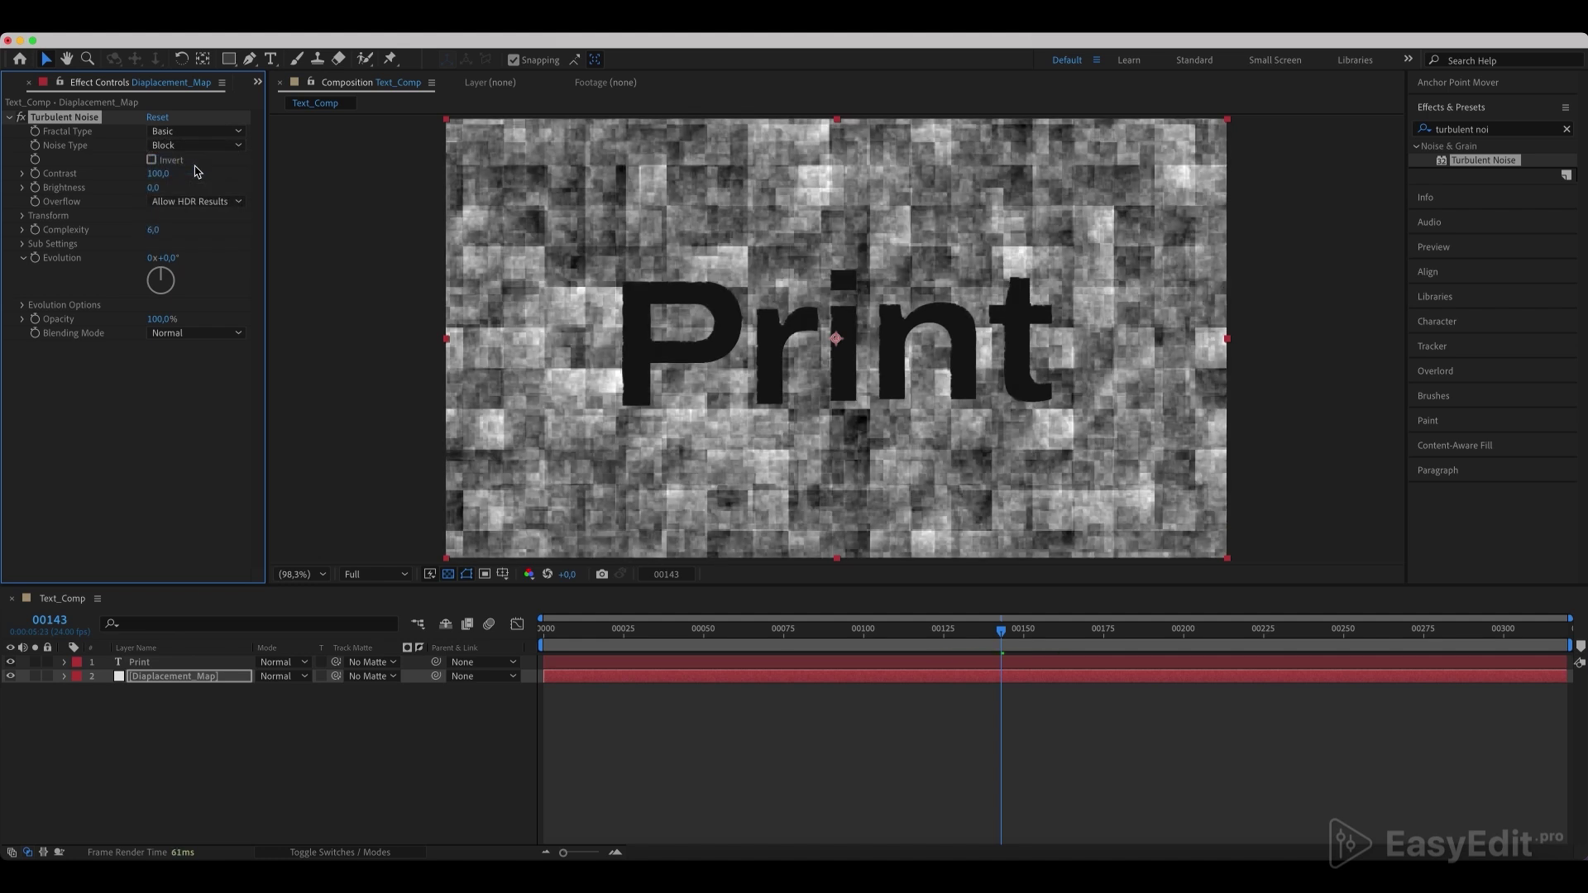
left_click(153, 176)
type("850")
key("Return")
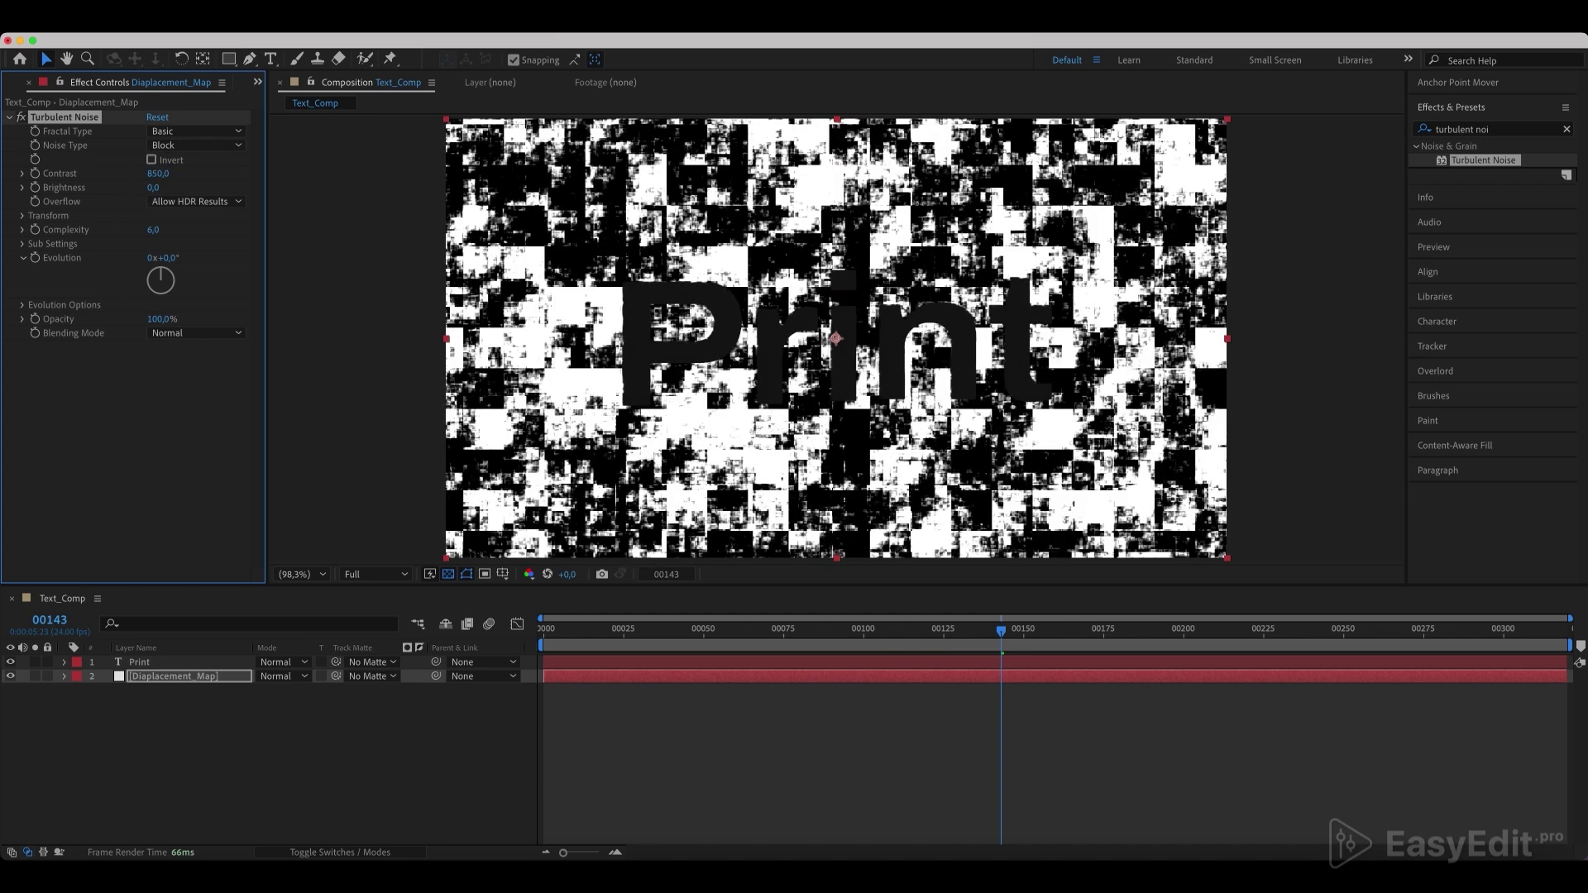
left_click(152, 189)
type("217")
key("Return")
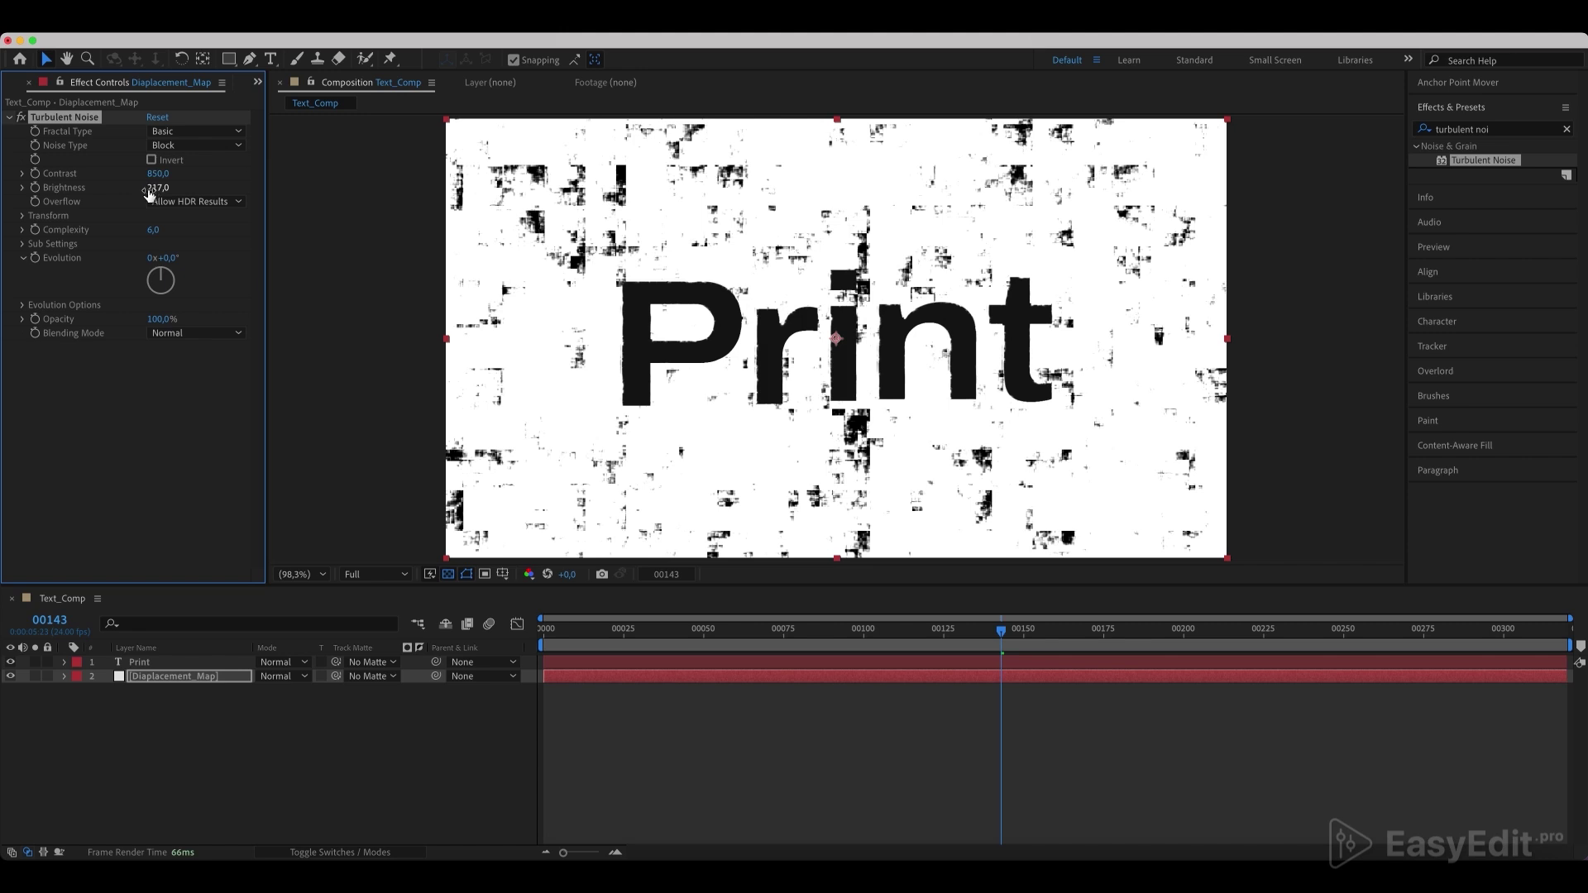
left_click(23, 216)
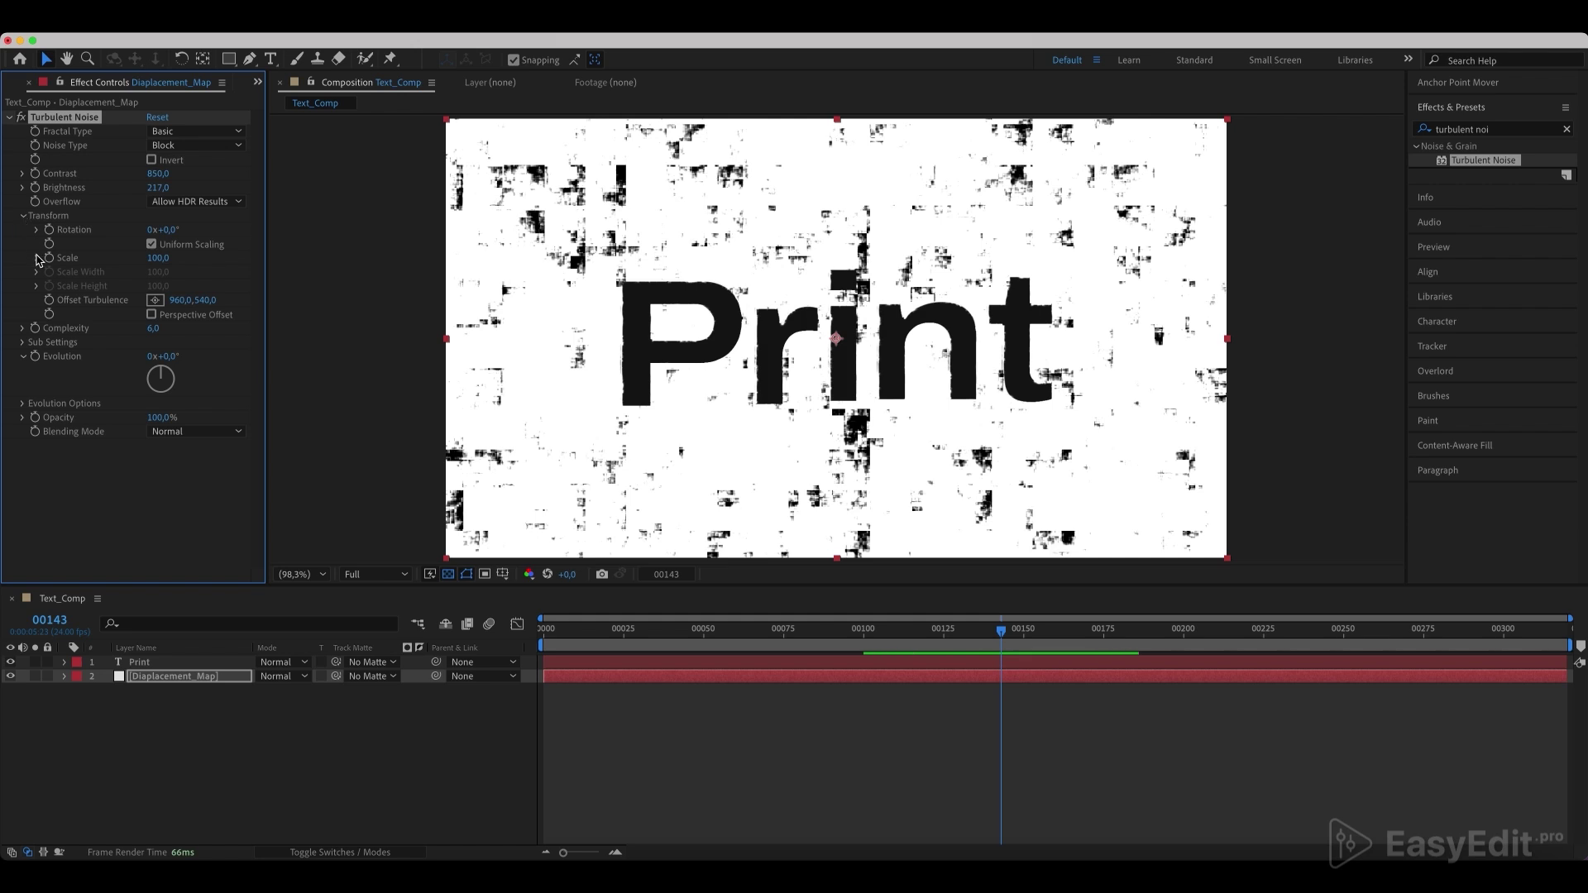
- Turn off Uniform Scaling and set Turbulent Noise Scale Width to 2000 and Complexity to 20
left_click(150, 245)
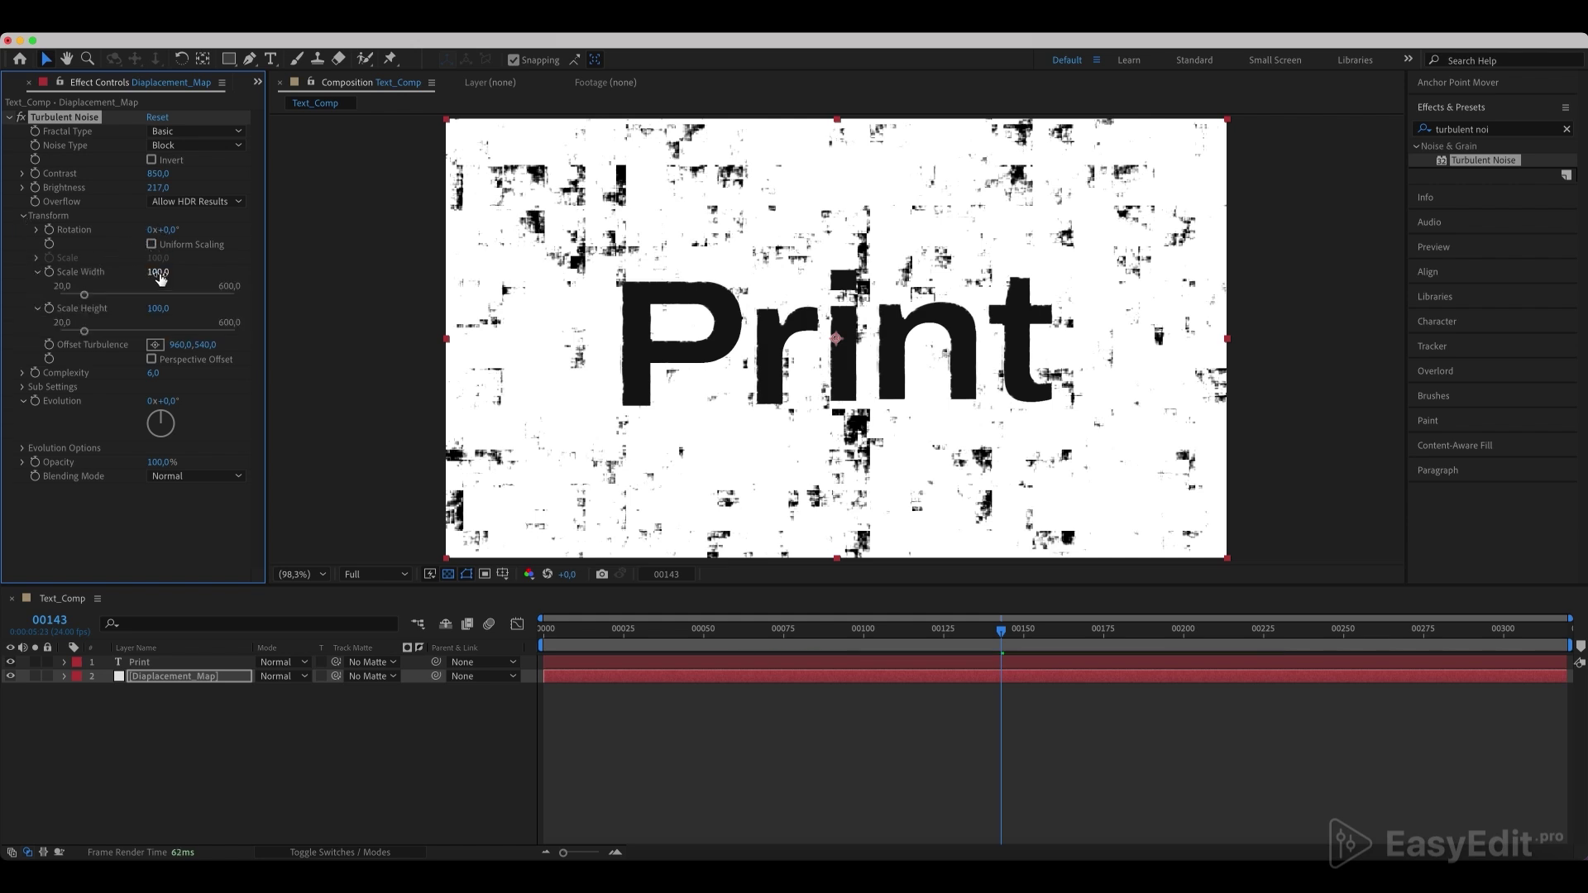
left_click(160, 273)
type("2000")
key("Return")
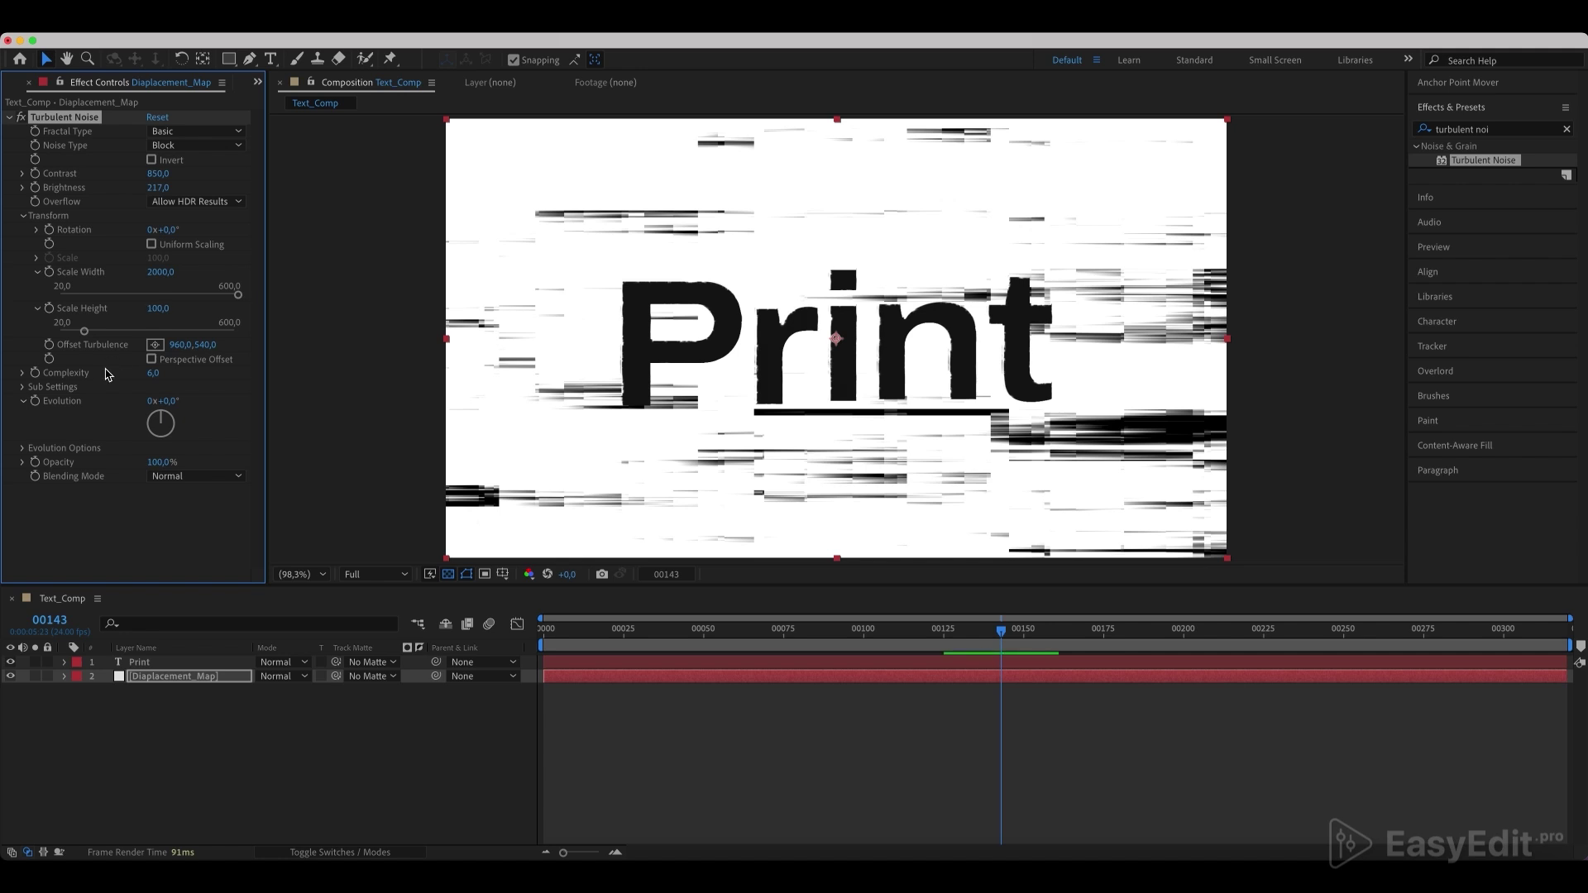
left_click(156, 377)
type("20")
key("Return")
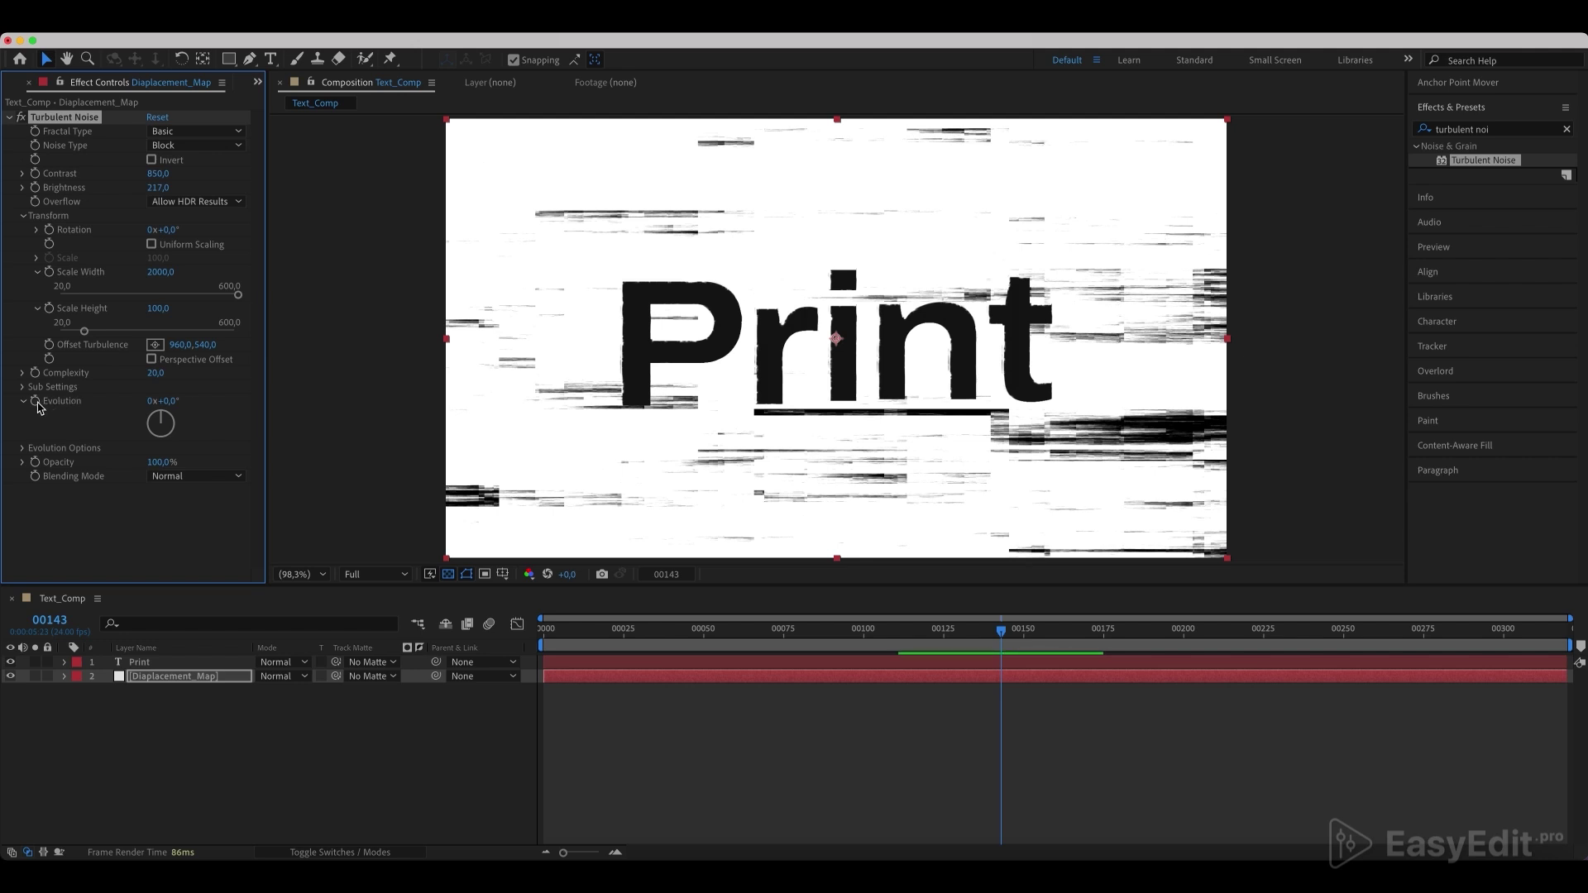
- Add the Evolution expression posterizeTime(8); with time*1000 on a second line
left_click(35, 402, "alt")
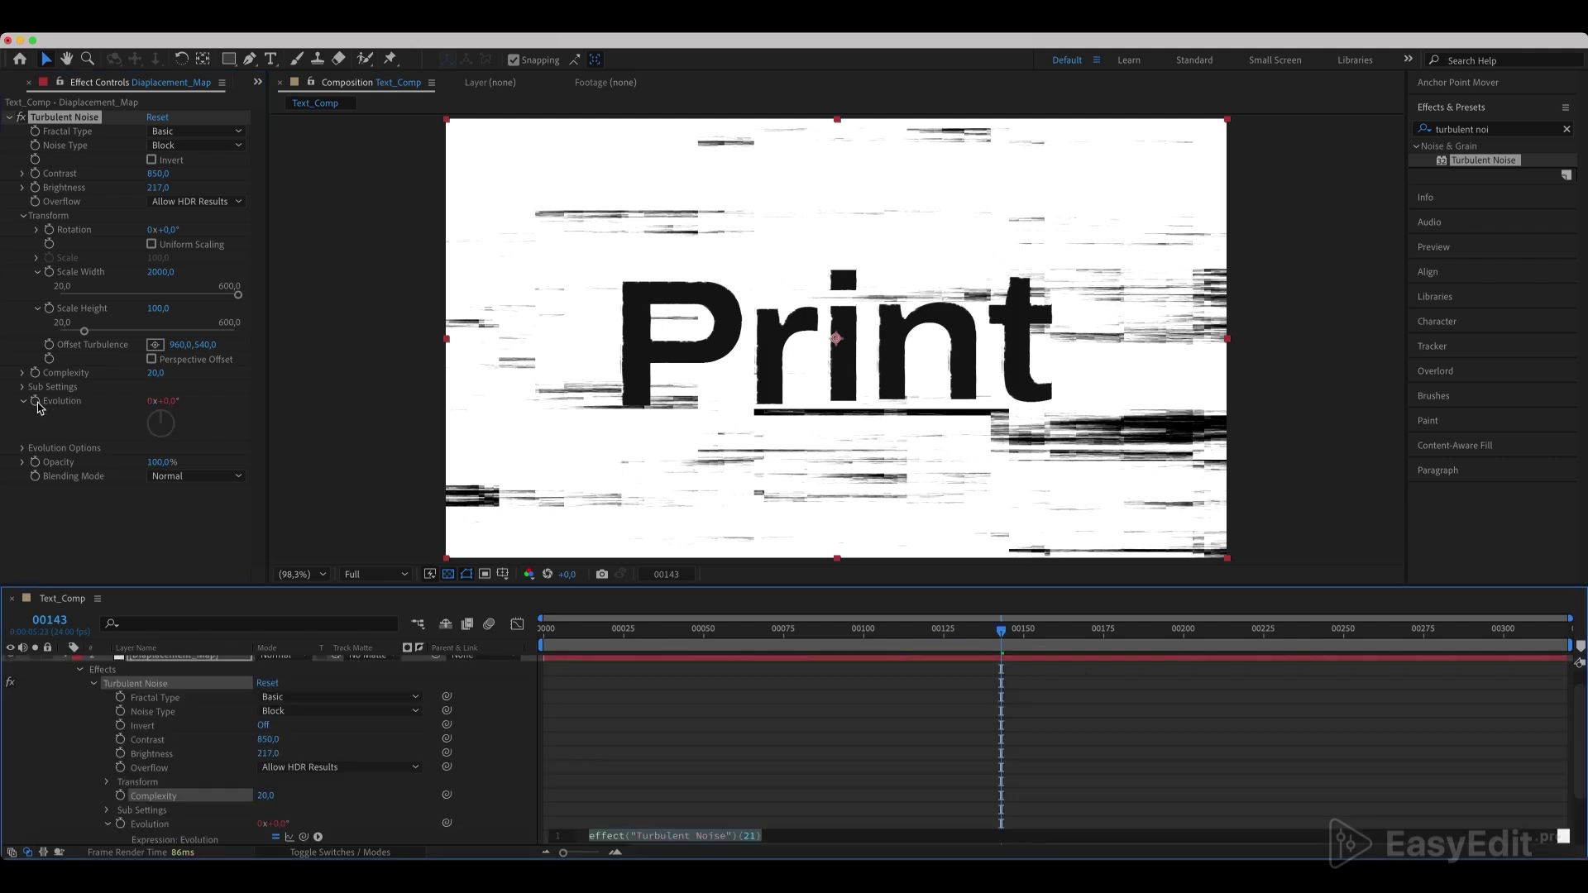
type("posterizeTime()")
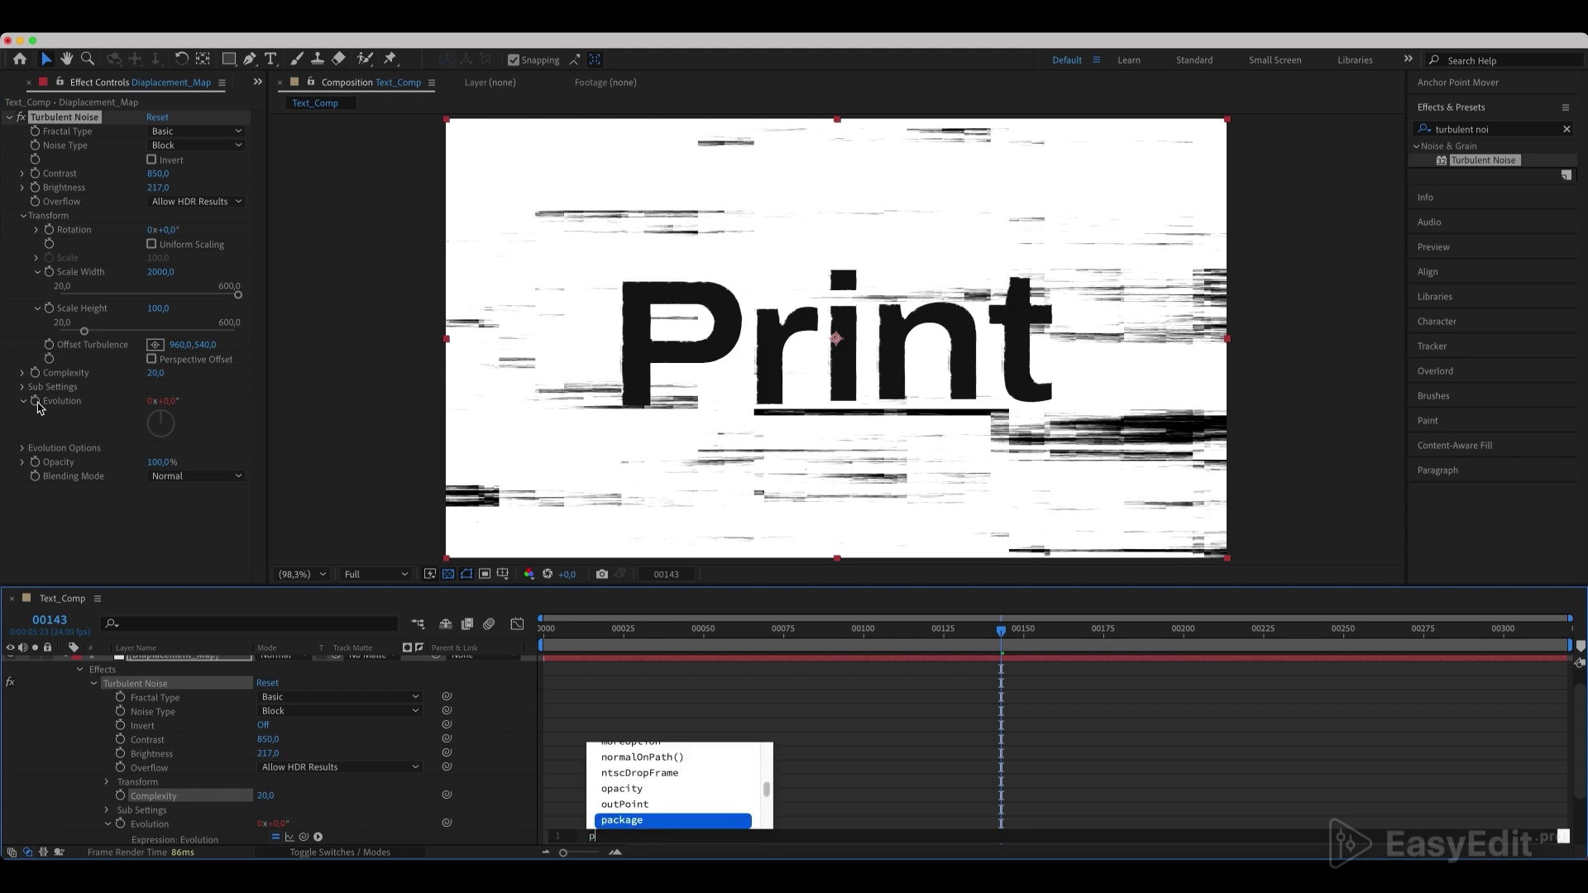
key("Return")
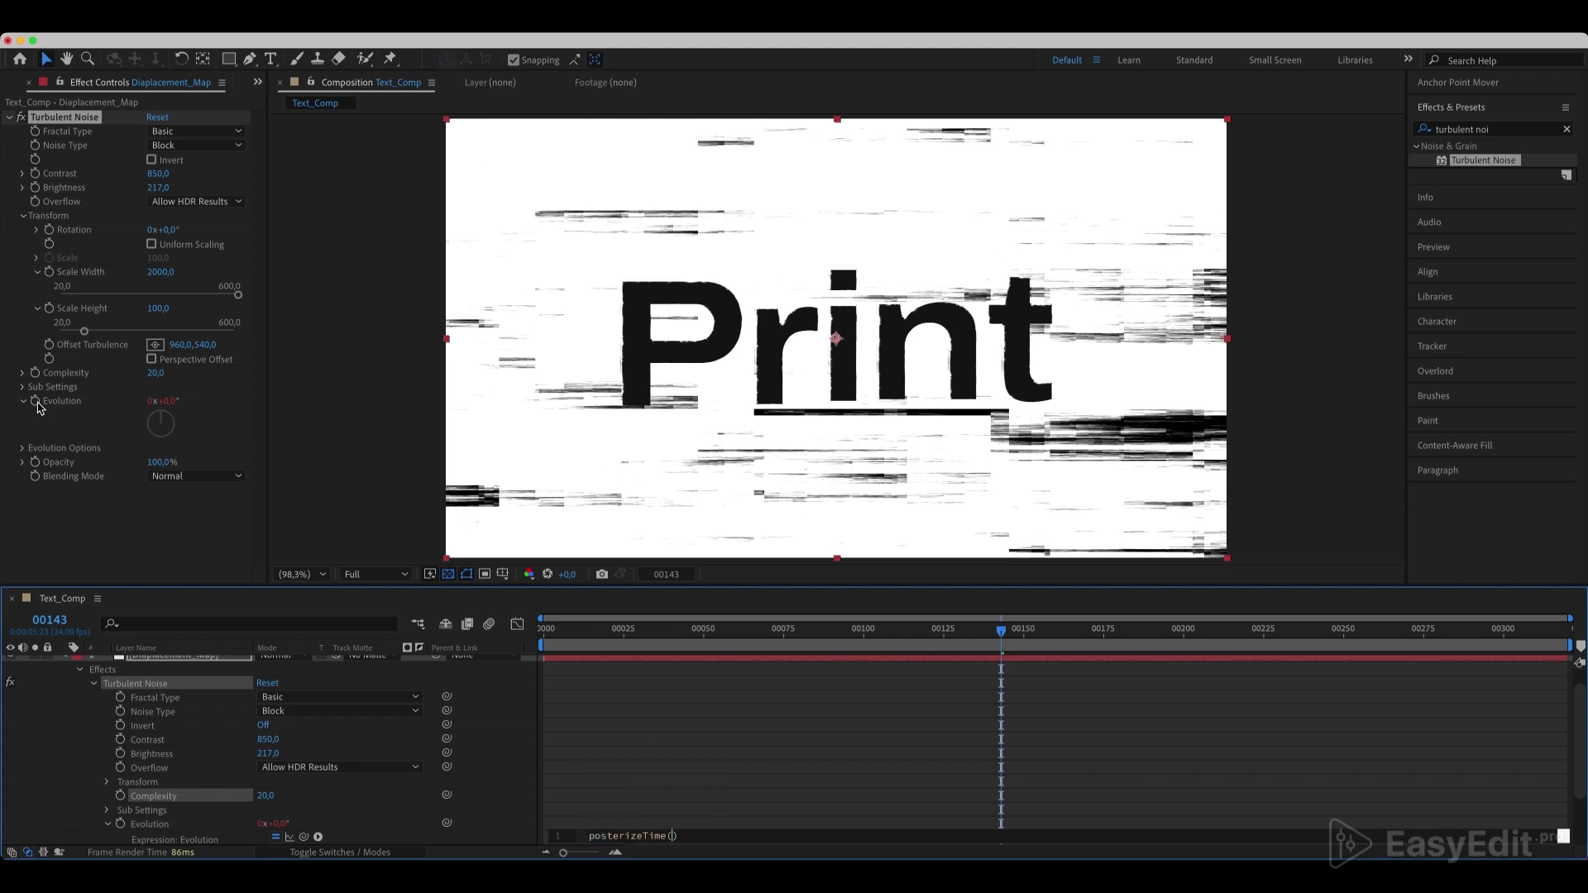
type("8")
key("Return")
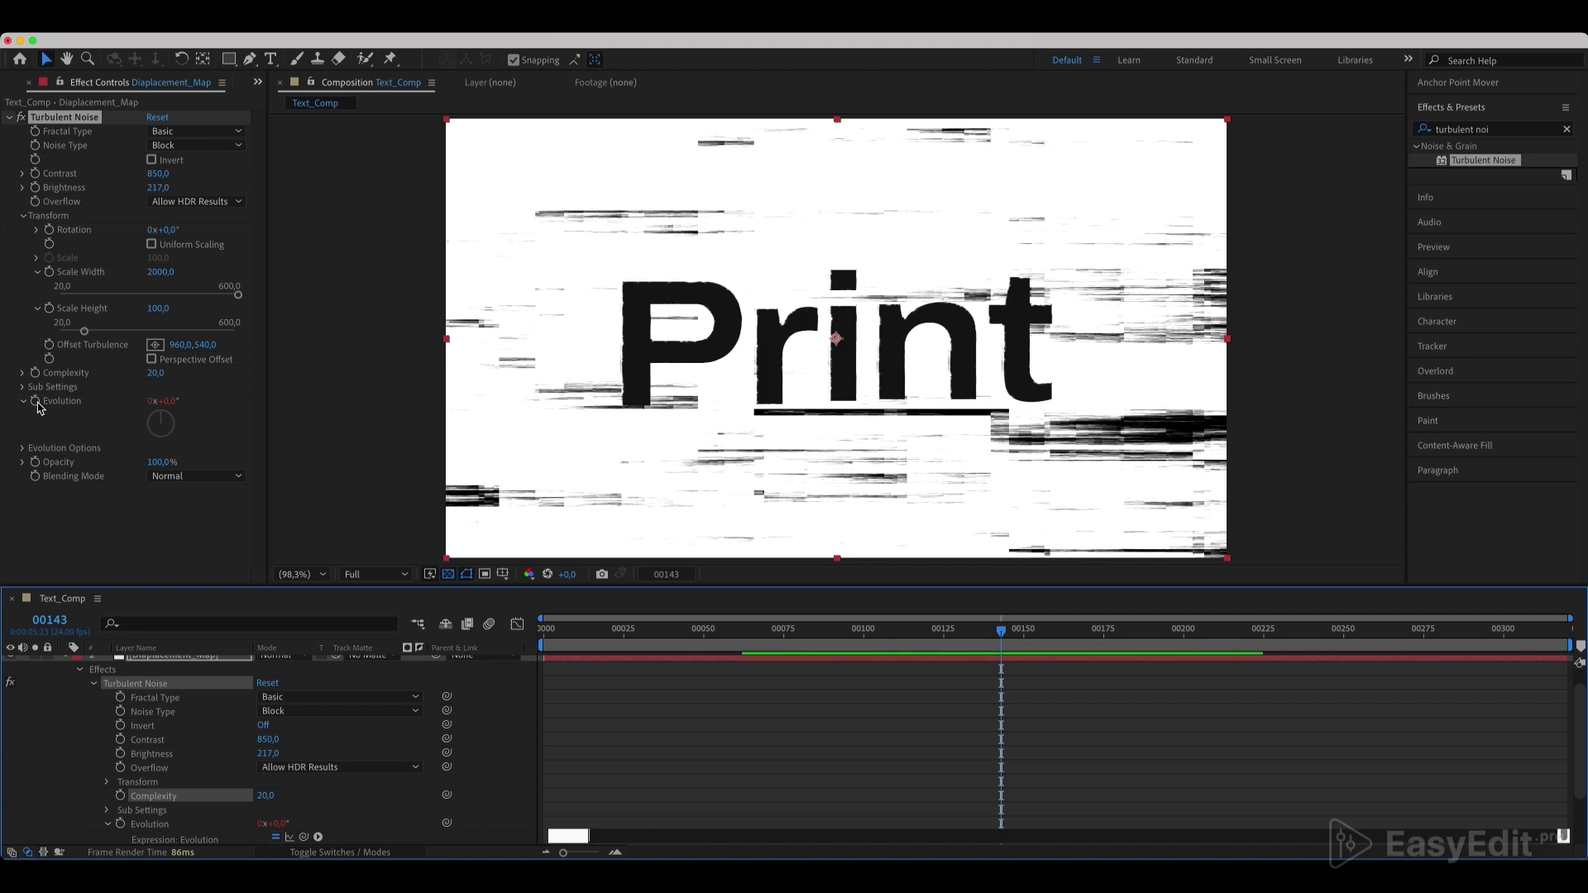
type("time*1000")
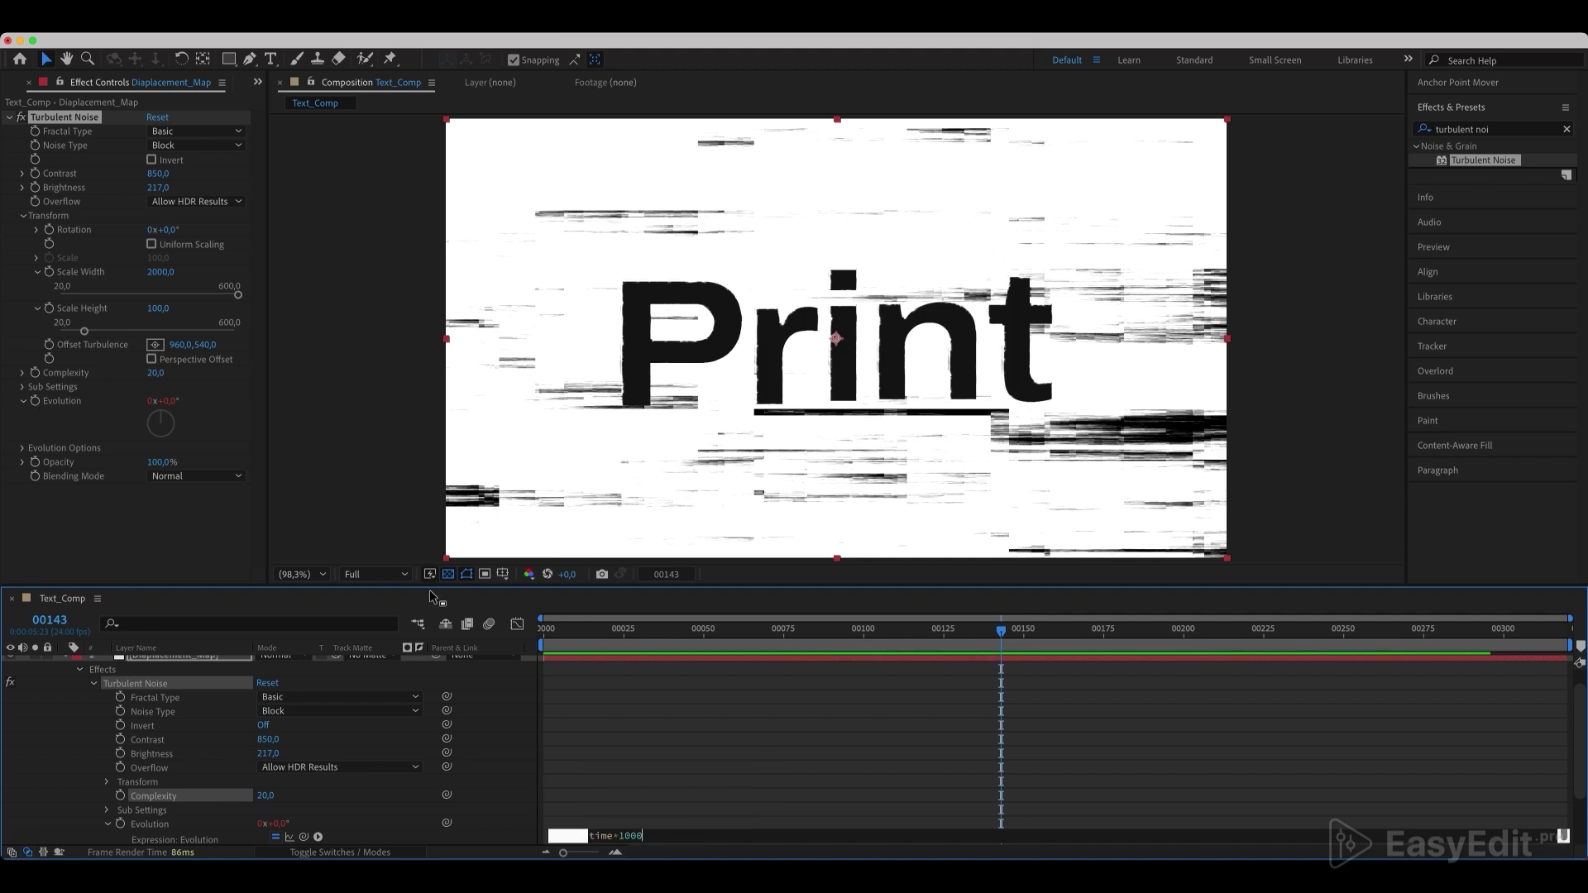
left_click(601, 719)
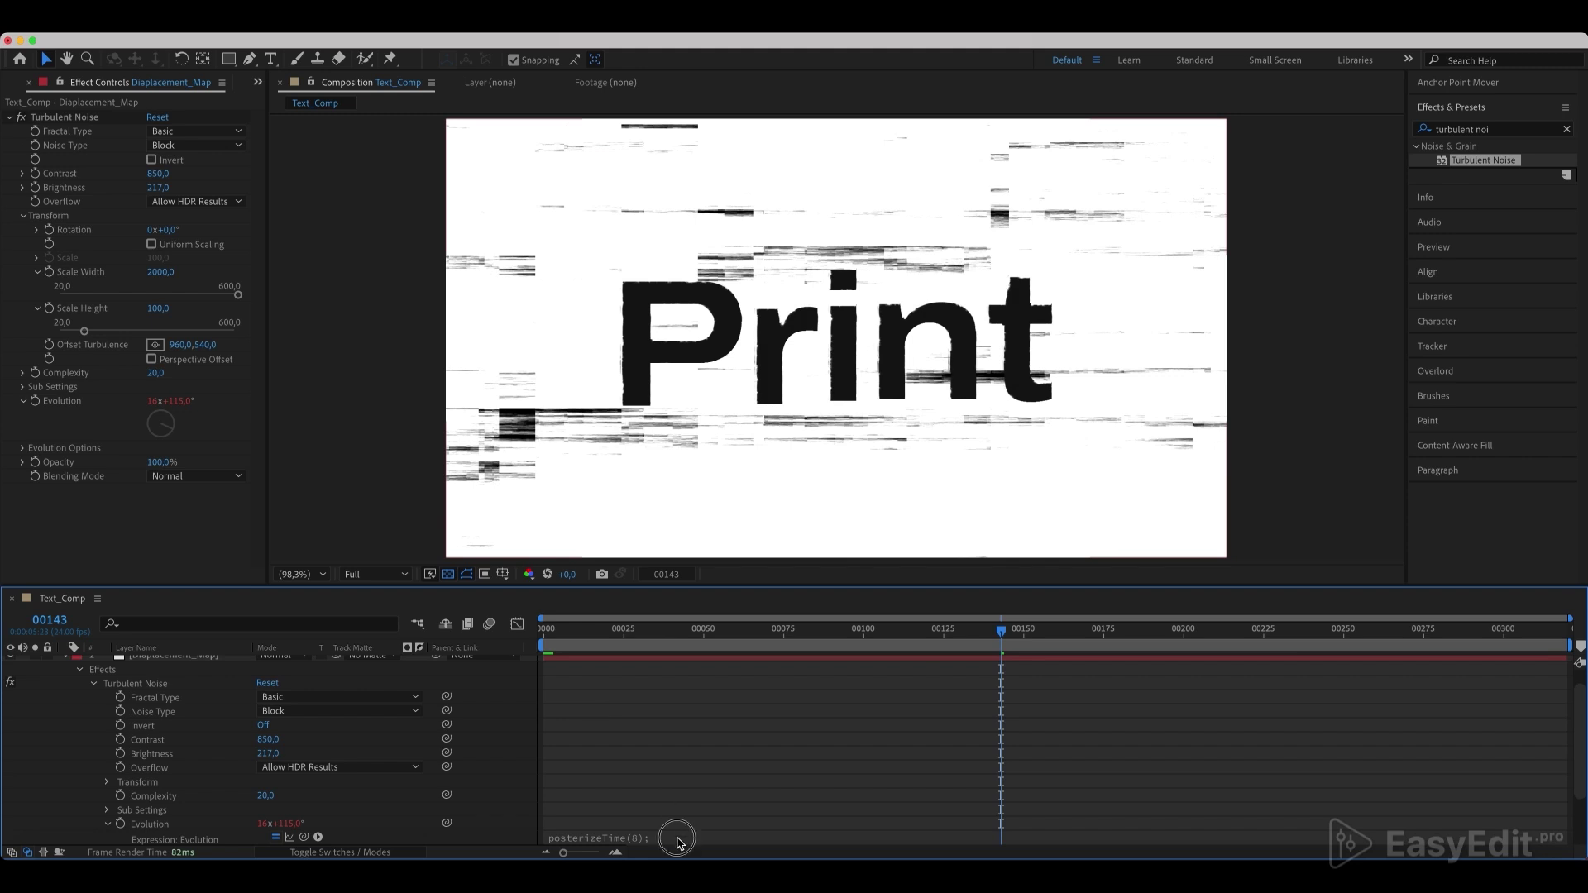
- Recheck the two-line Evolution expression, then select the Turbulent Noise effect
scroll(657, 777, "down", 3)
left_click(657, 771)
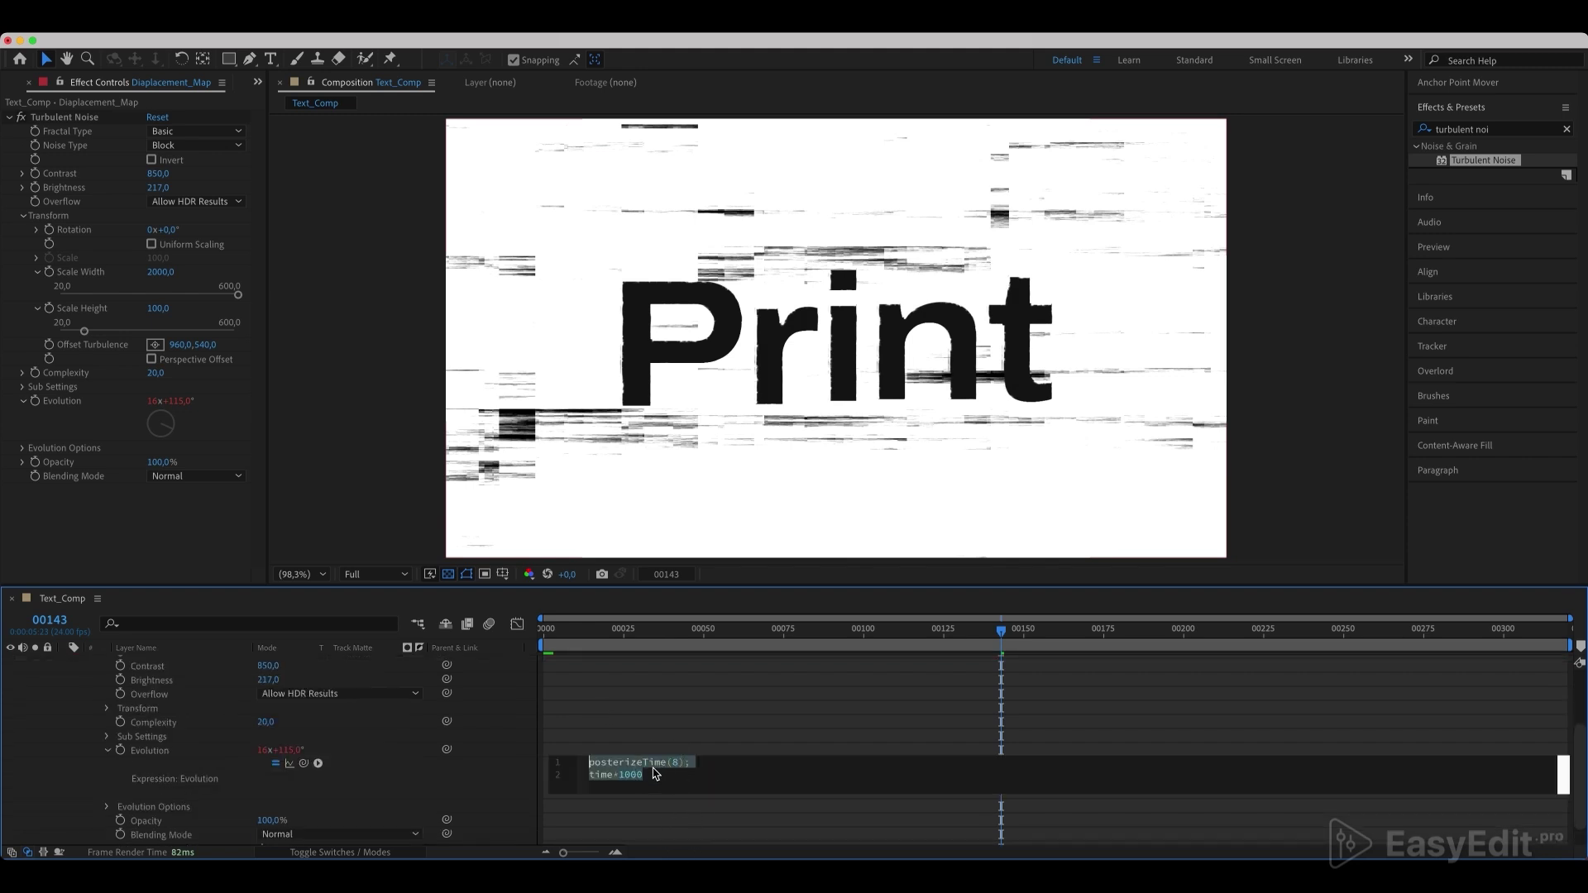
left_click(657, 736)
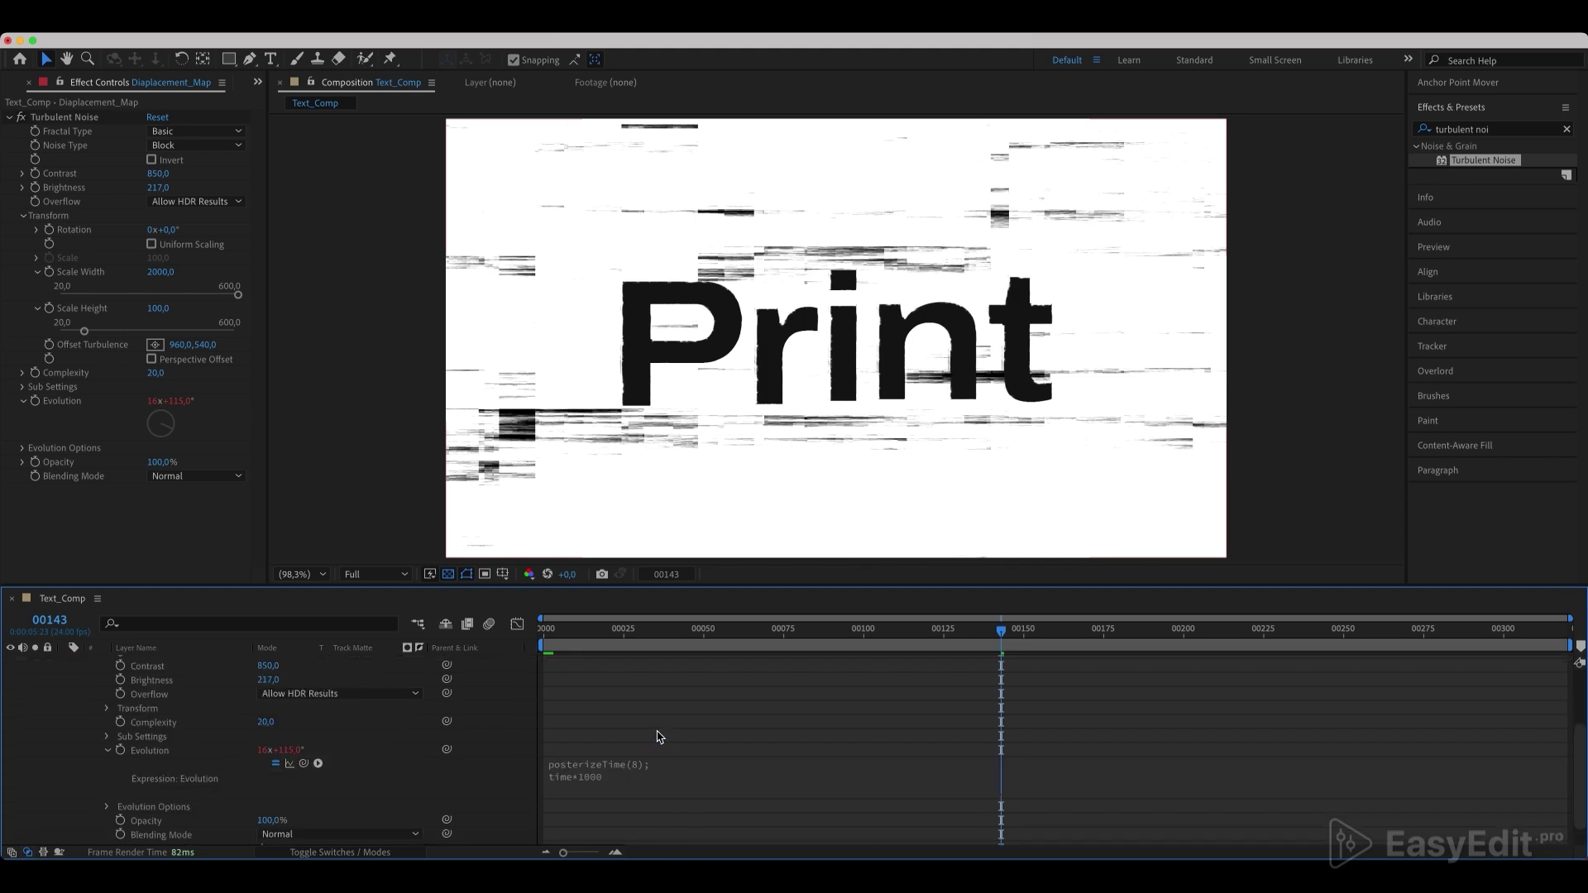
left_click(50, 118)
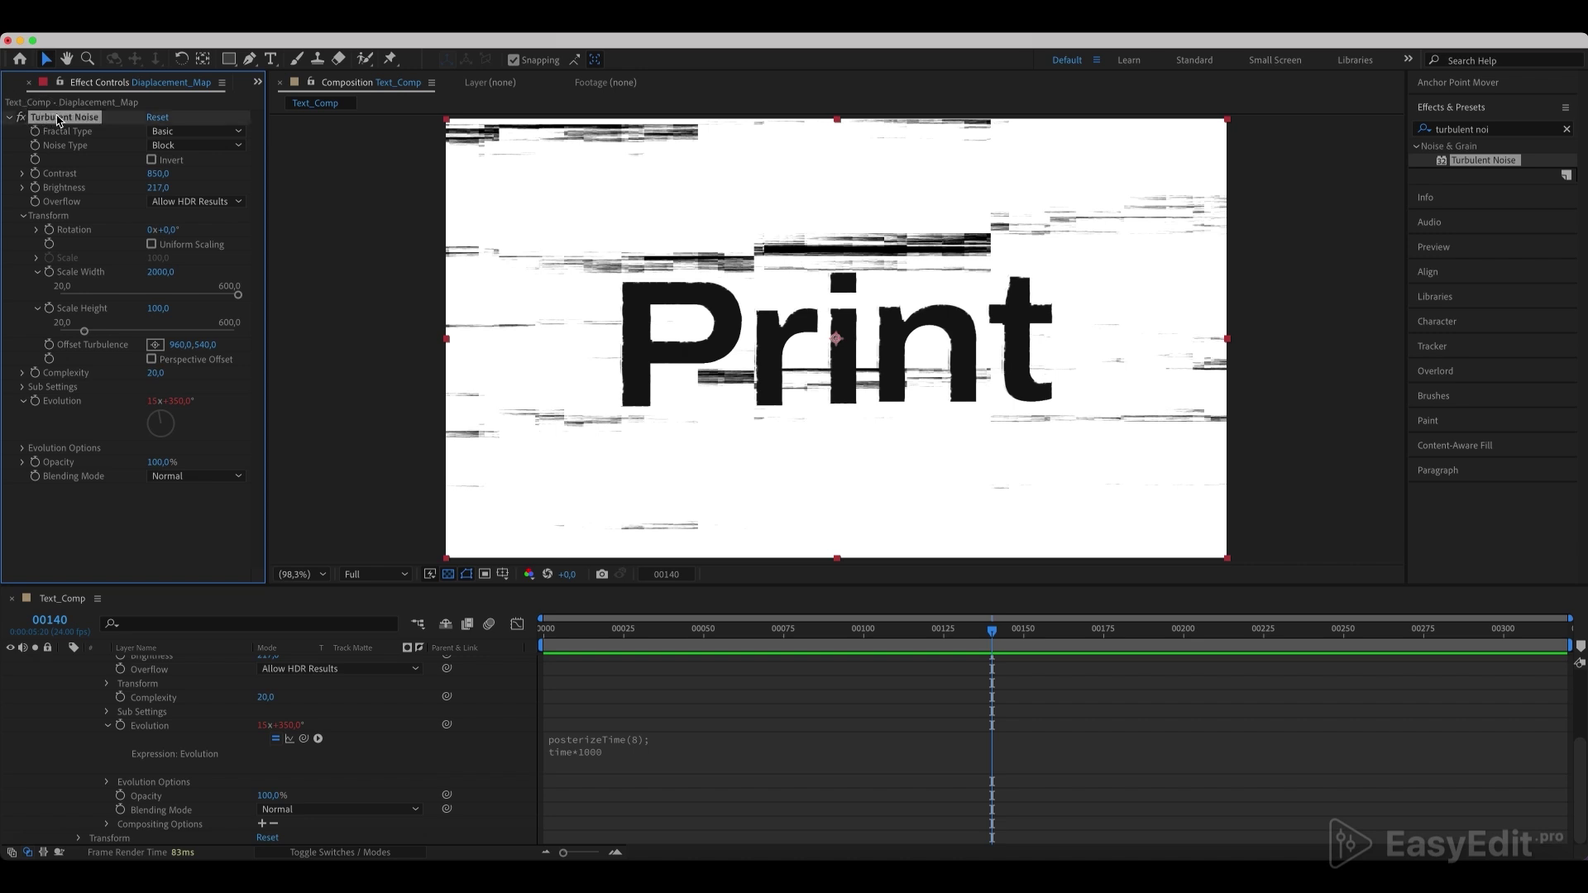
- Duplicate Turbulent Noise and set the copy to Soft Linear, Contrast 1440, Brightness 305
key("super+d")
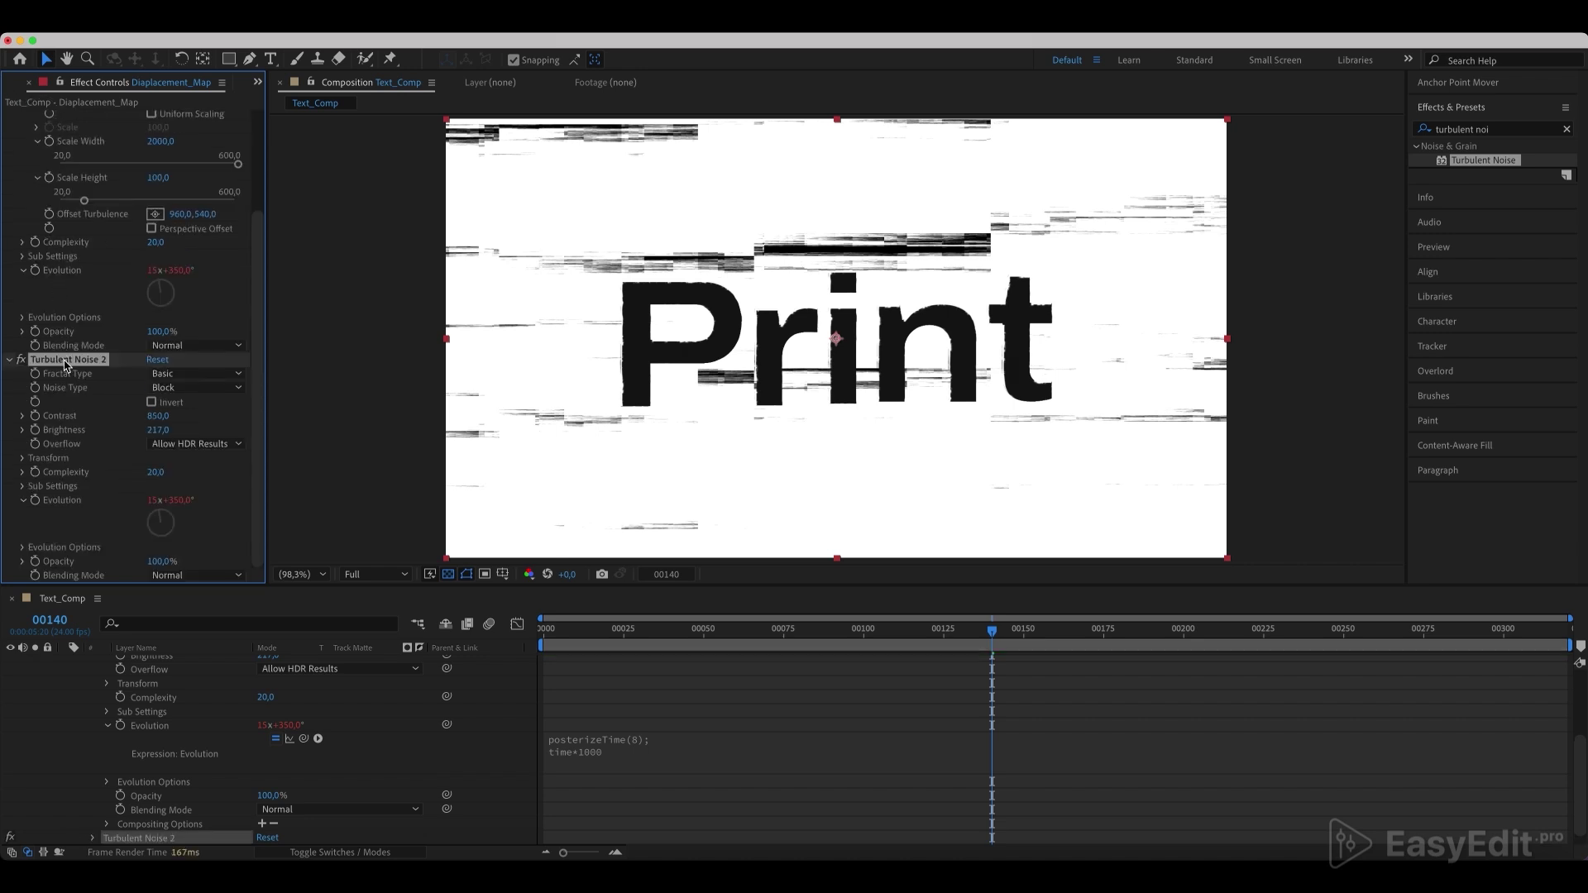
left_click(186, 388)
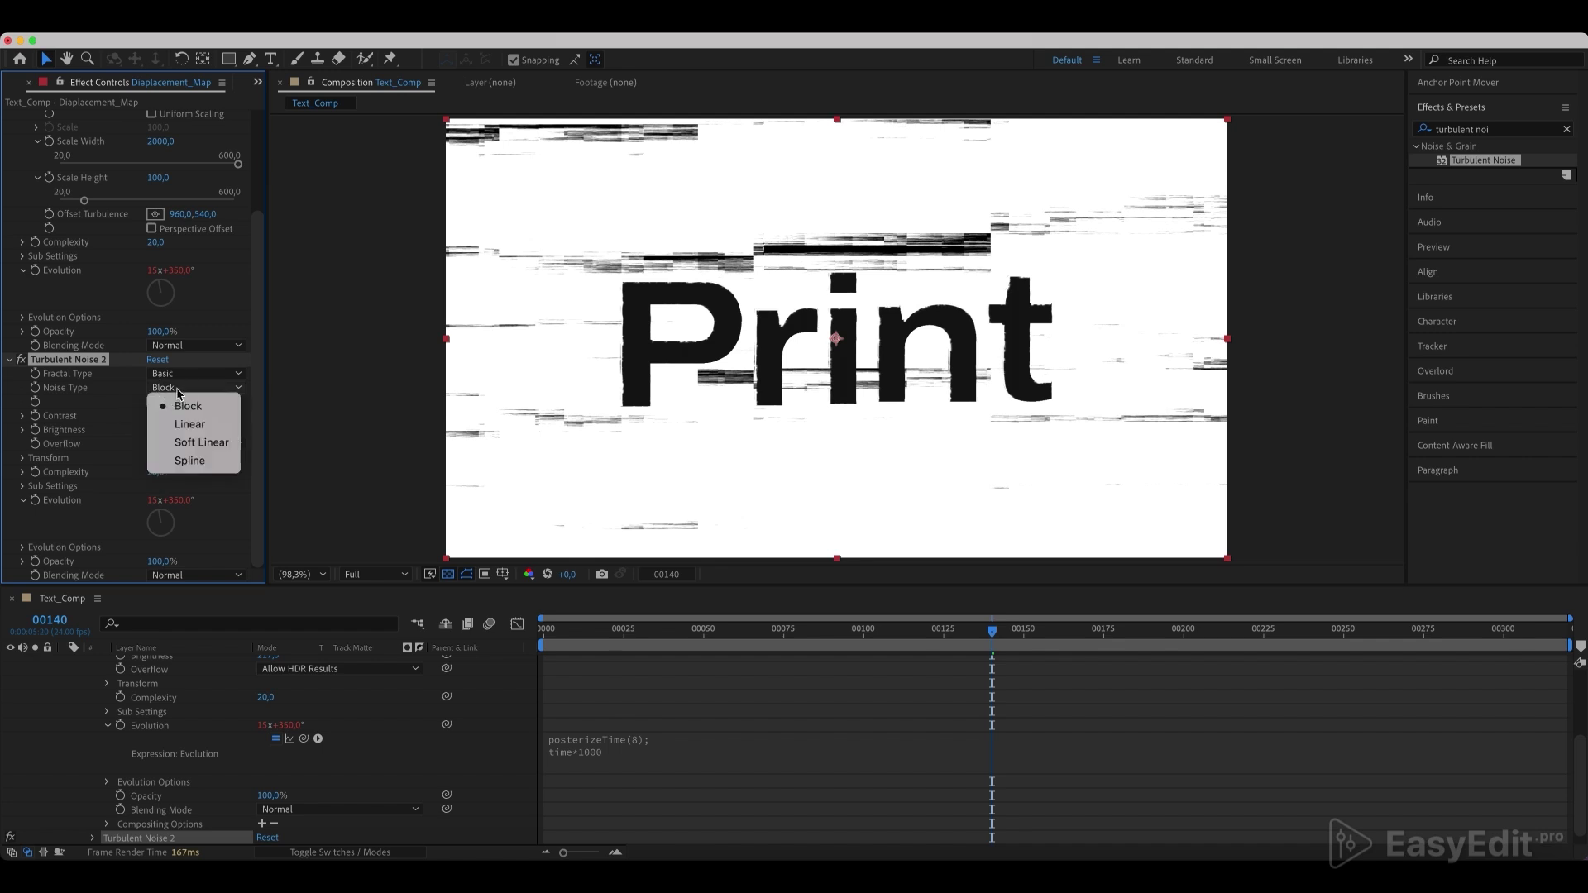
left_click(198, 442)
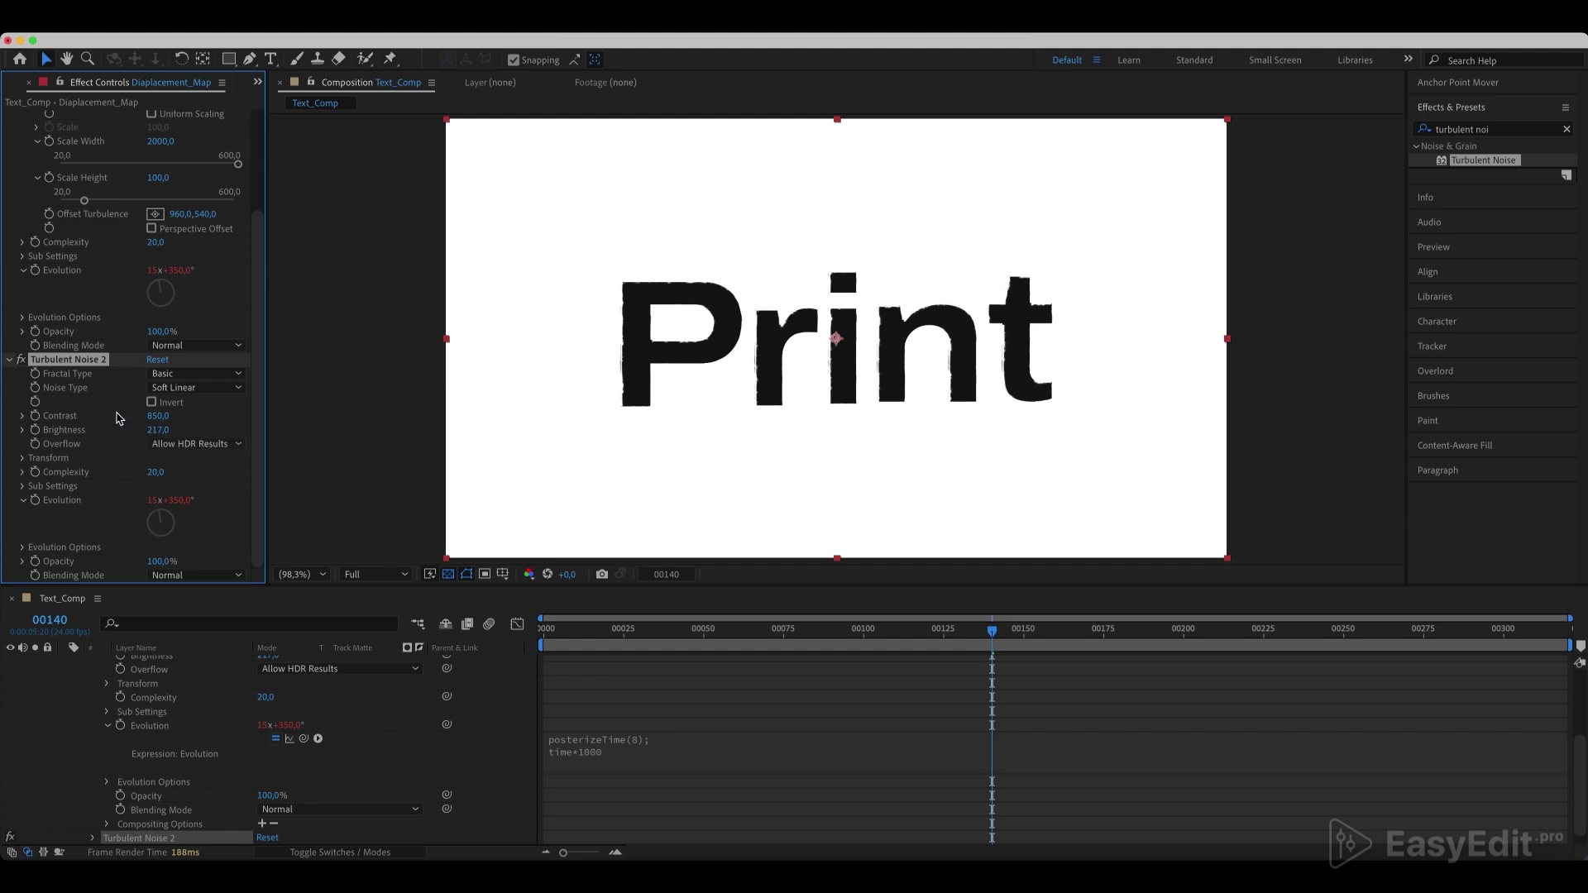
left_click(162, 417)
type("1440")
key("Return")
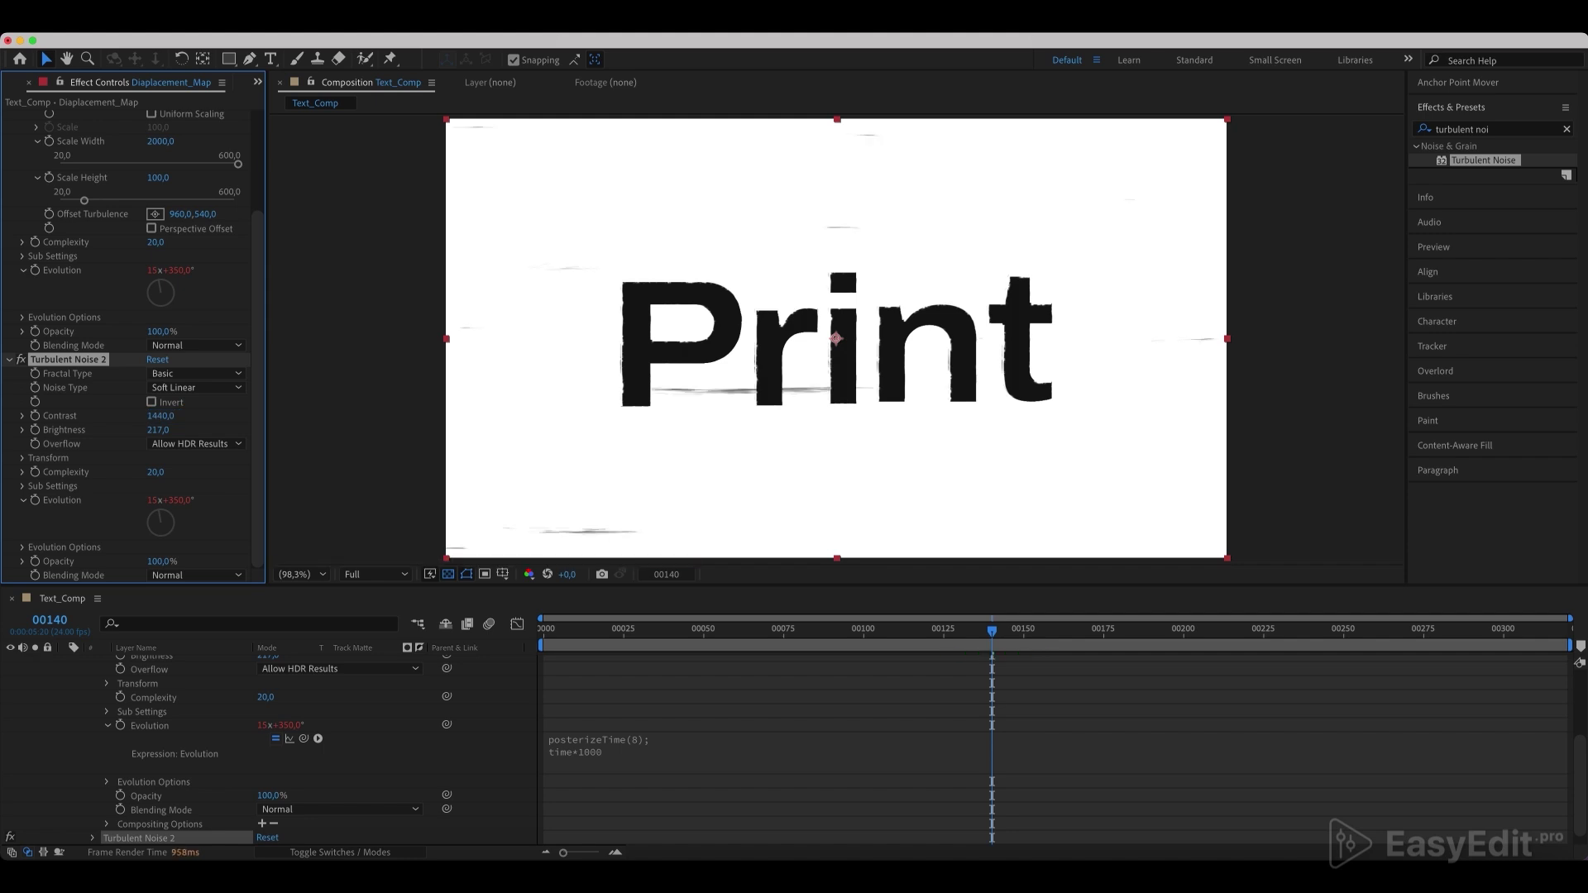
left_click(158, 430)
type("305")
key("Return")
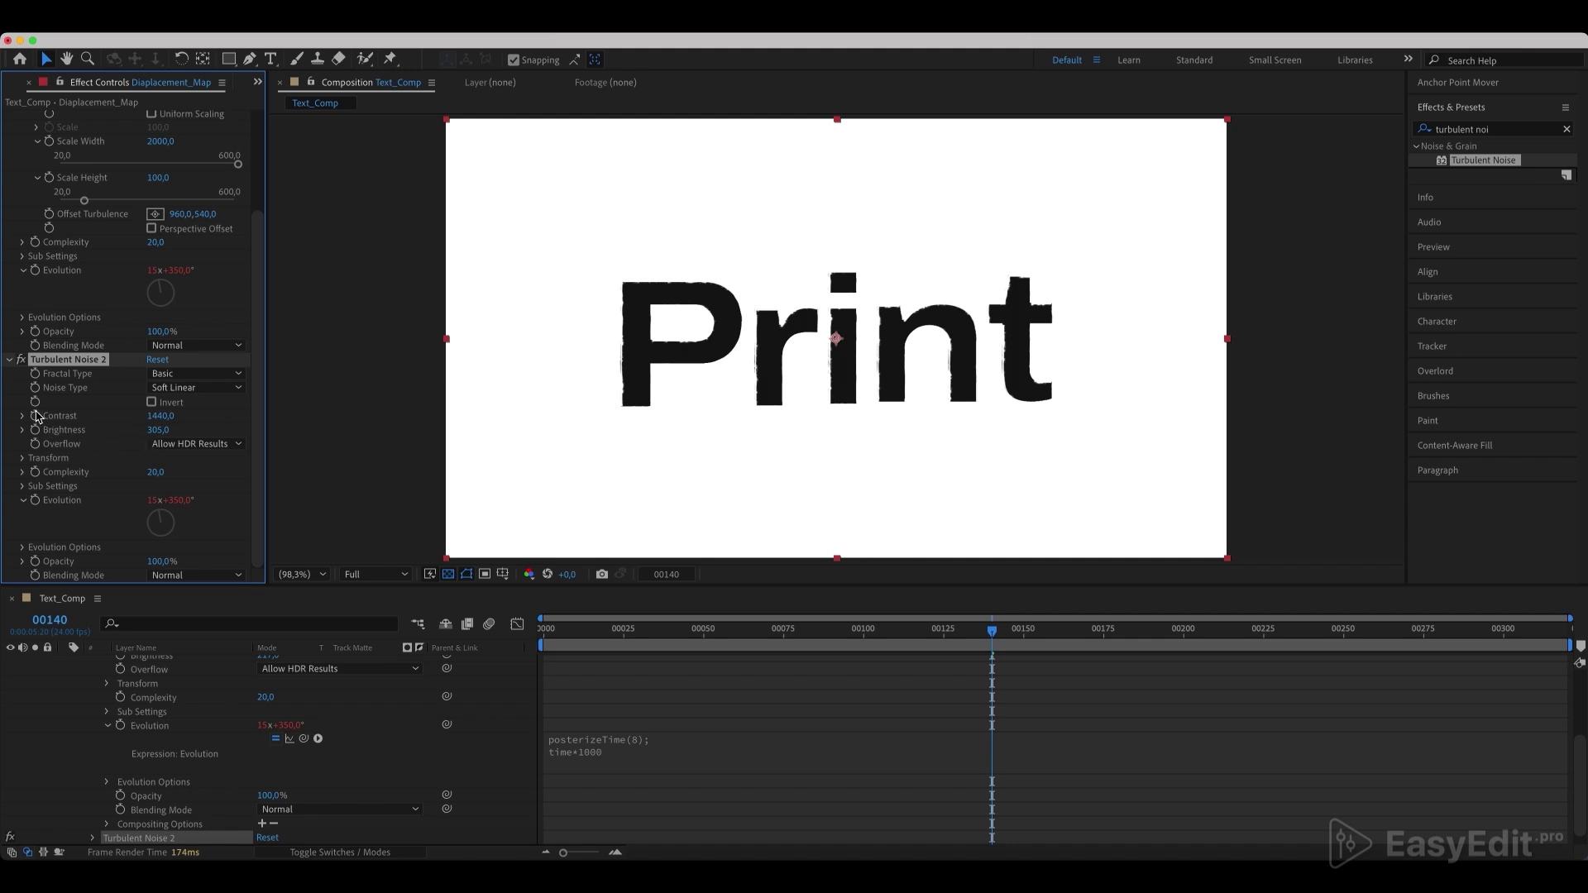
- Set Turbulent Noise 2's Scale Width and Scale Height to 20
left_click(24, 458)
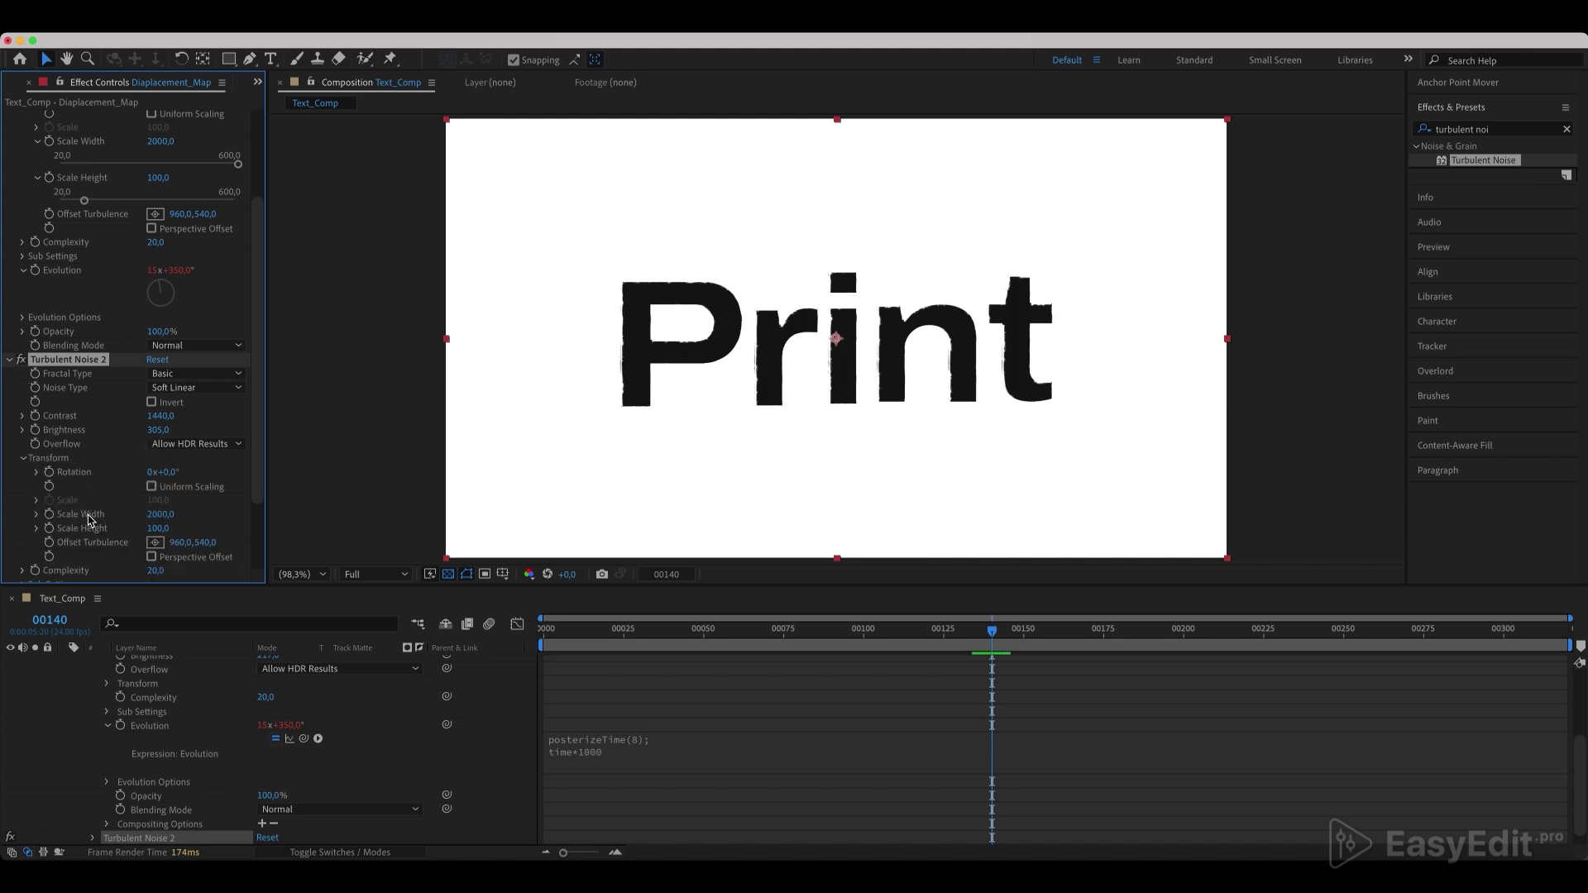
left_click(162, 514)
type("20")
key("Return")
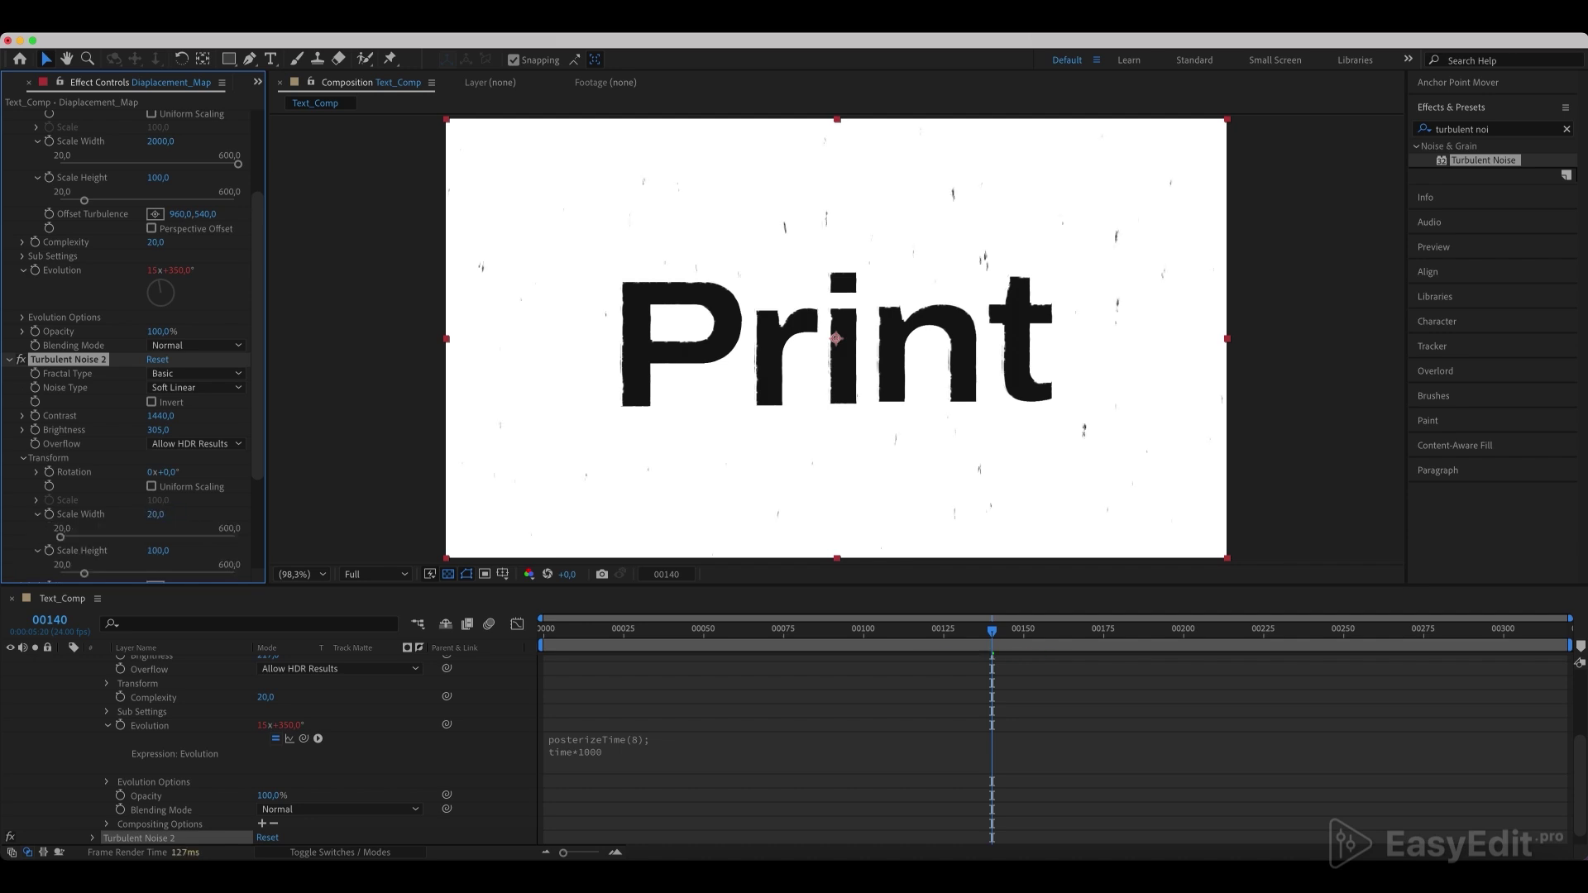
left_click(157, 551)
type("20")
key("Return")
- Set Turbulent Noise 2's Blending Mode to Multiply and collapse the layer's effect properties
scroll(124, 372, "down", 5)
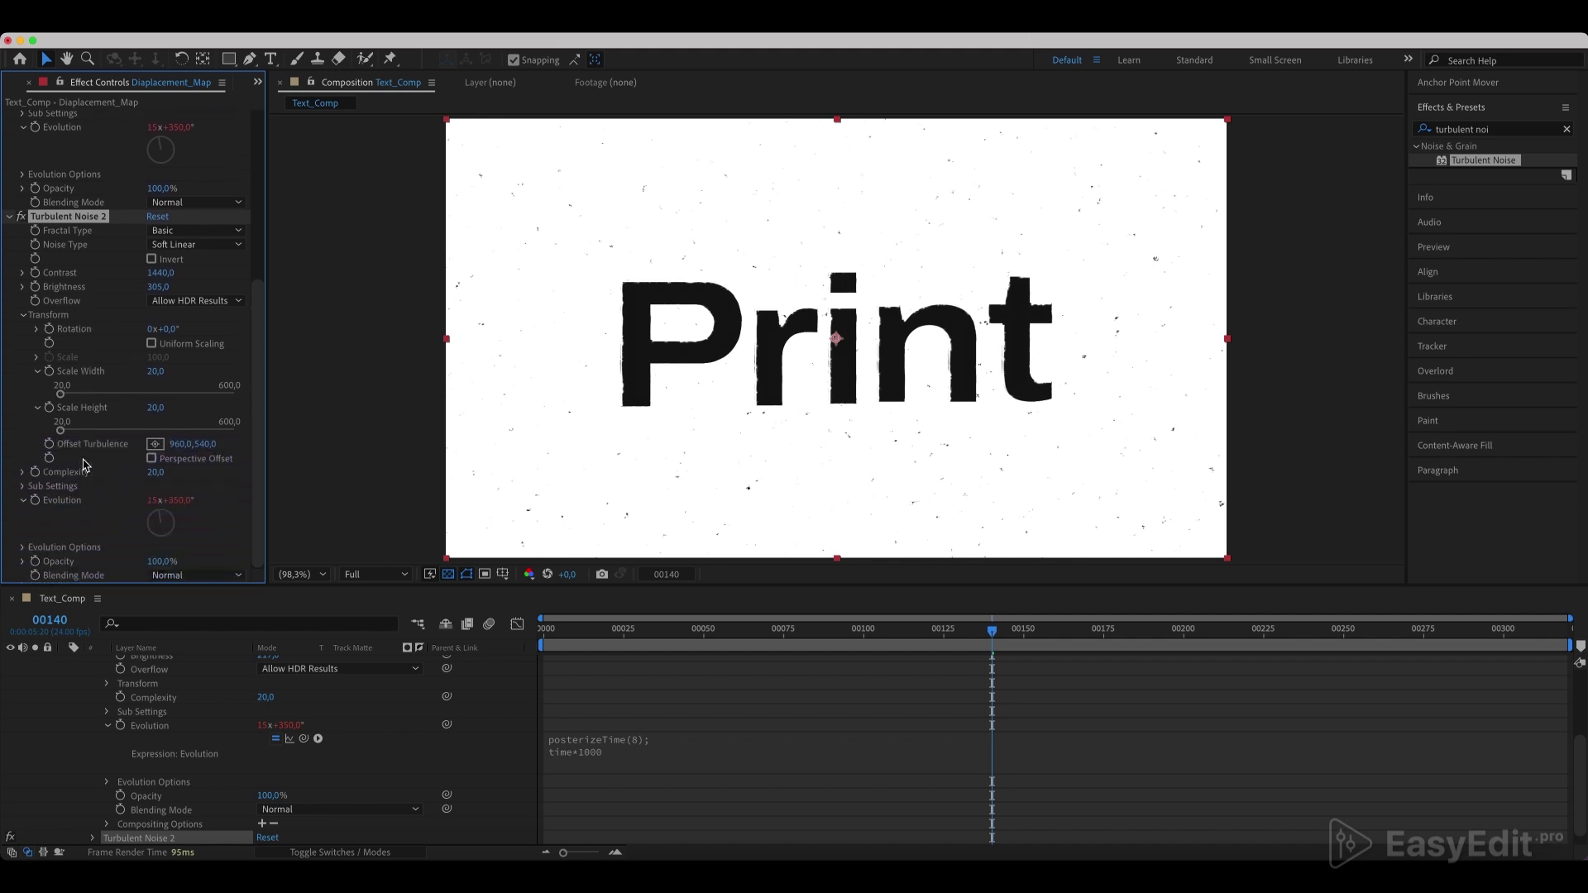
left_click(196, 574)
left_click(189, 581)
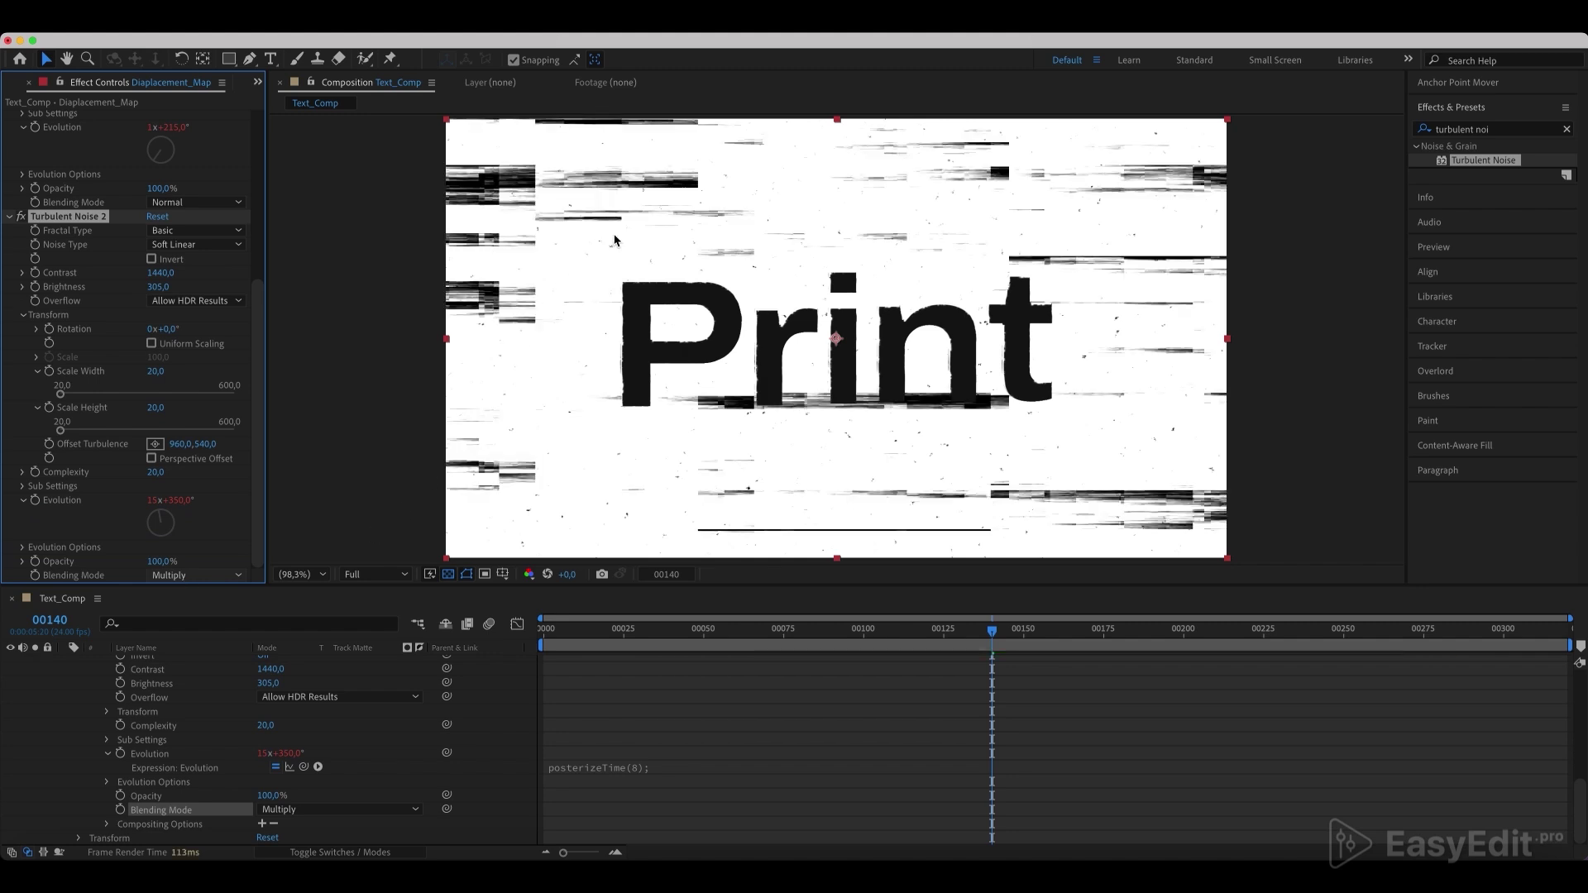
scroll(252, 347, "up", 3)
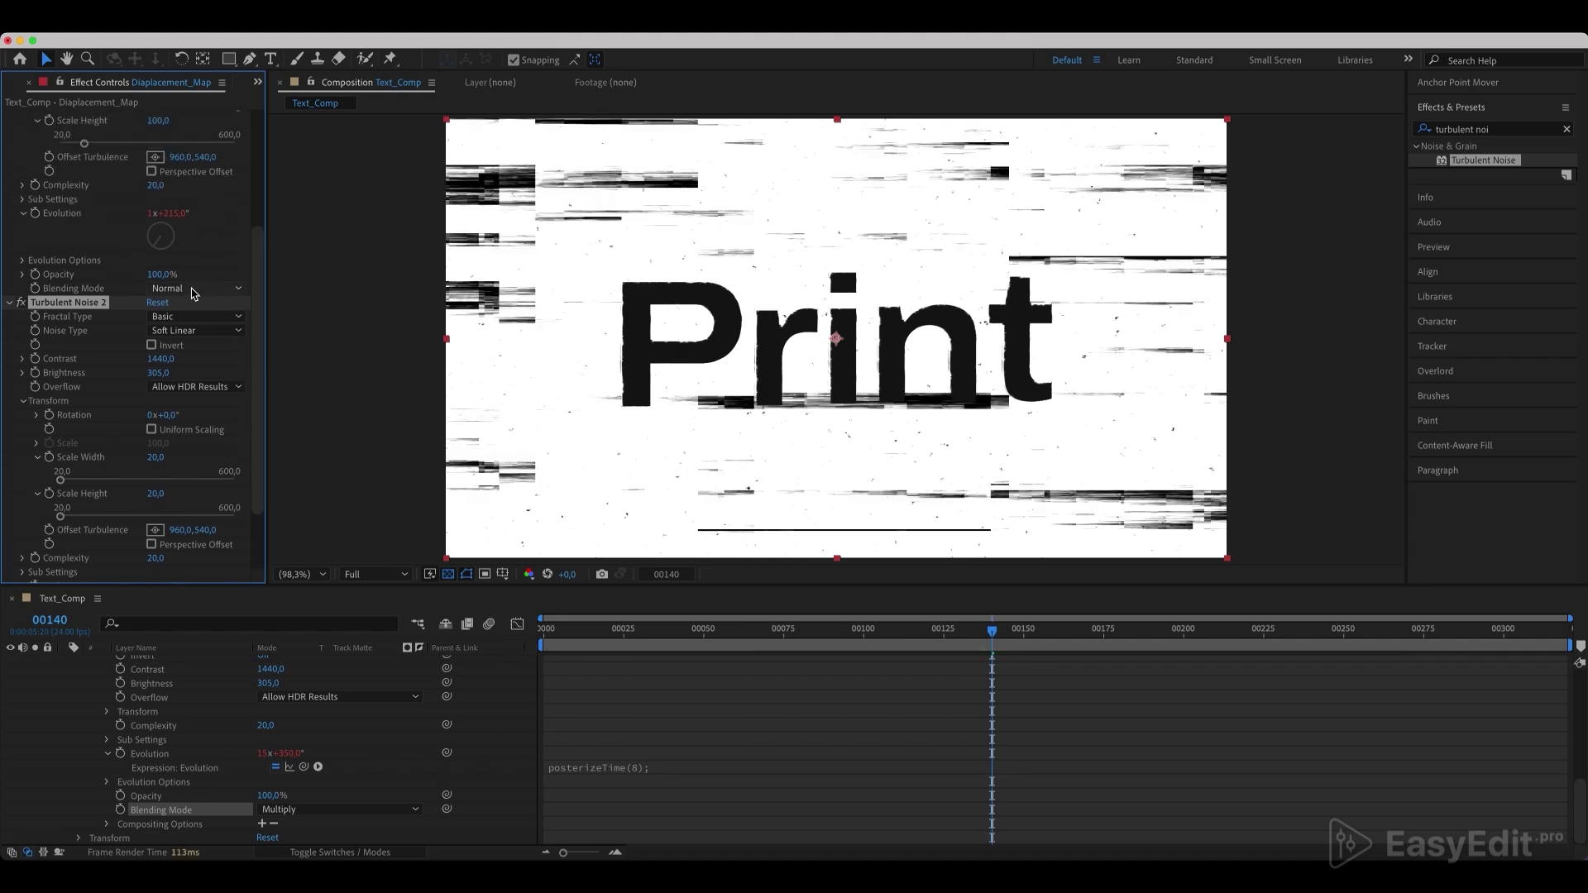
scroll(255, 283, "down", 3)
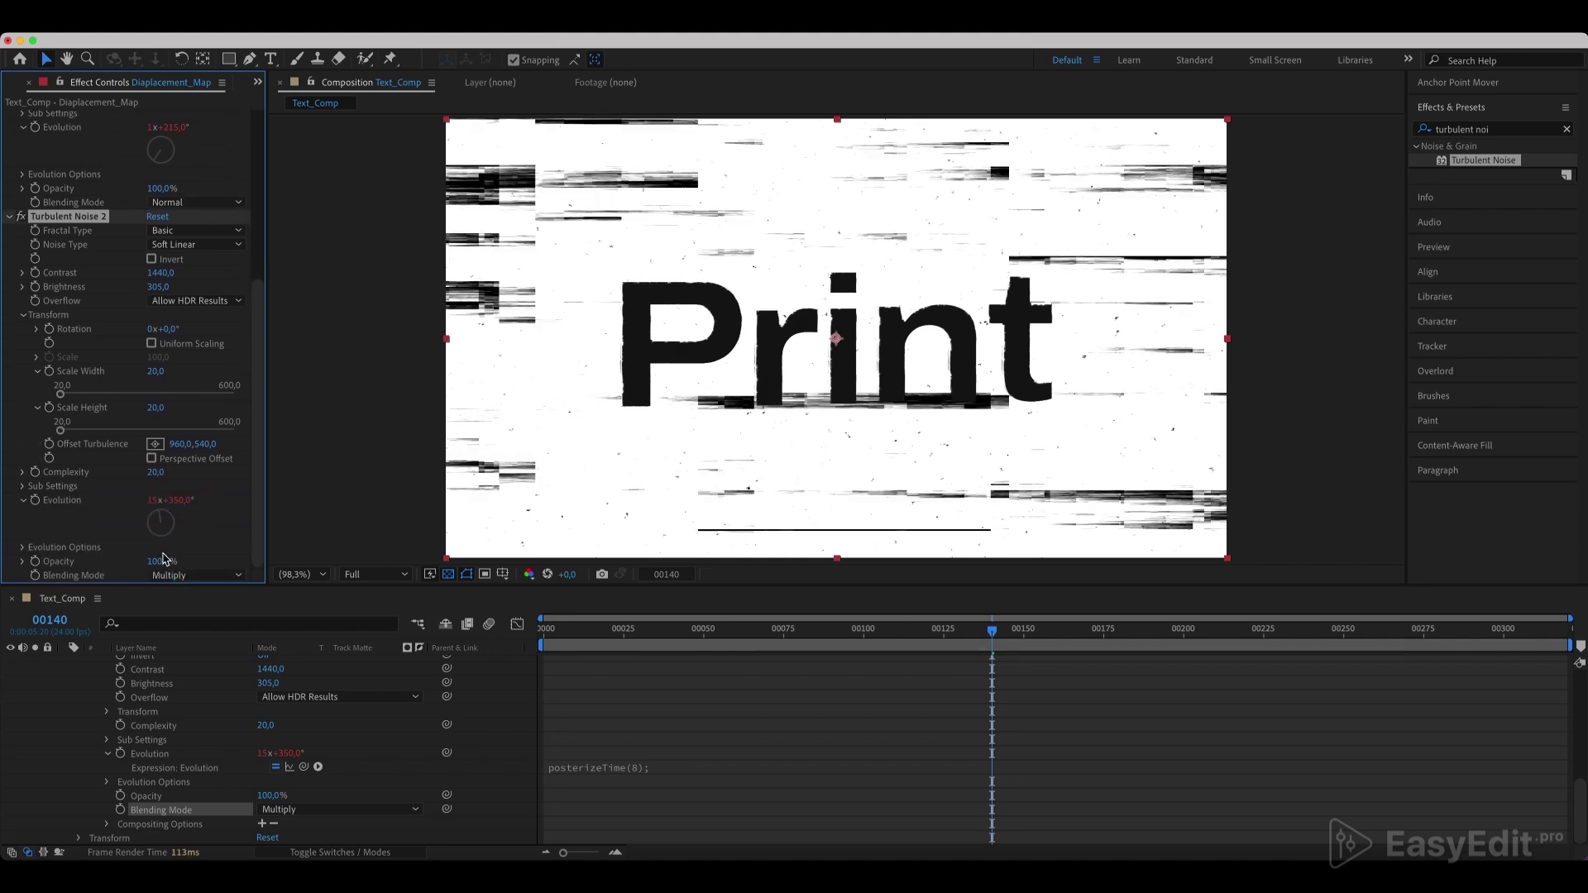
key("e")
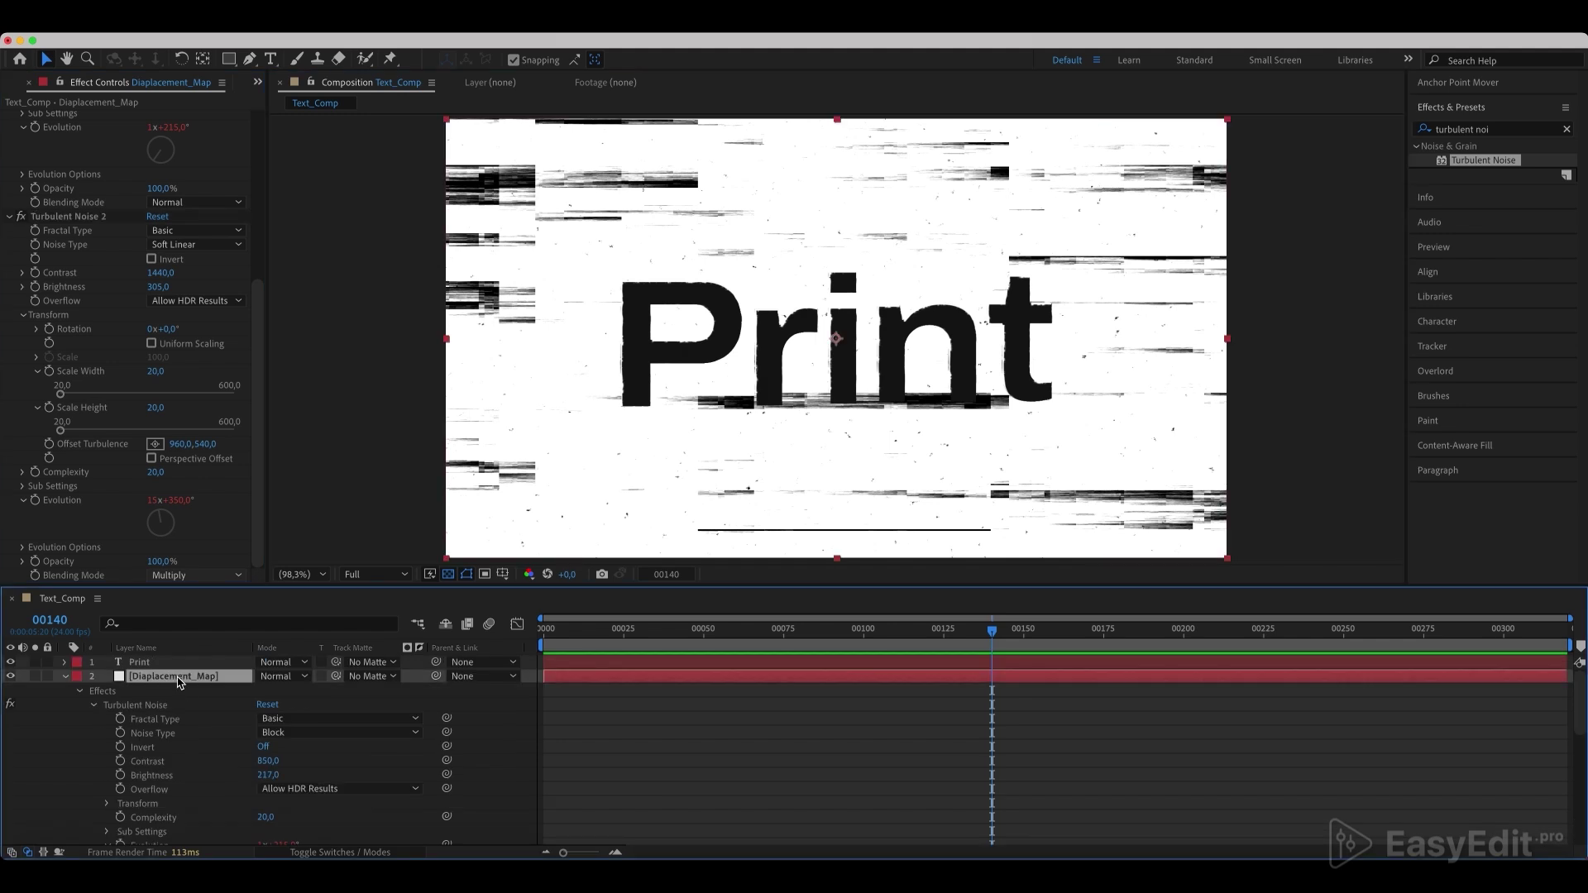
key("e")
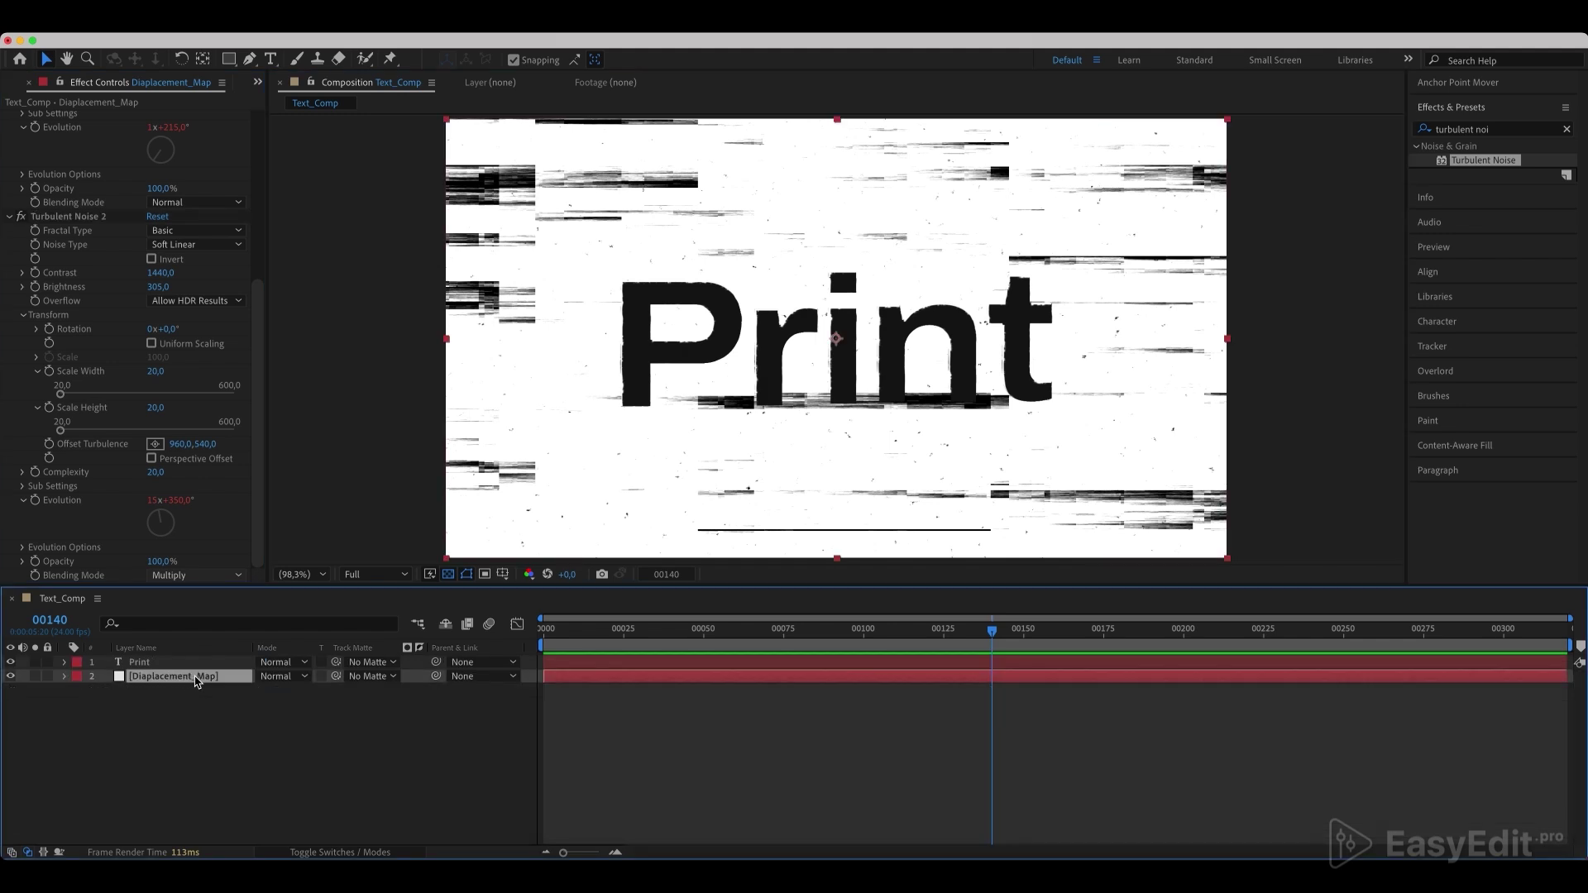
- Apply Stylize > Scatter to Diaplacement_Map with a Scatter Amount of 2
left_click(1565, 129)
type("sca")
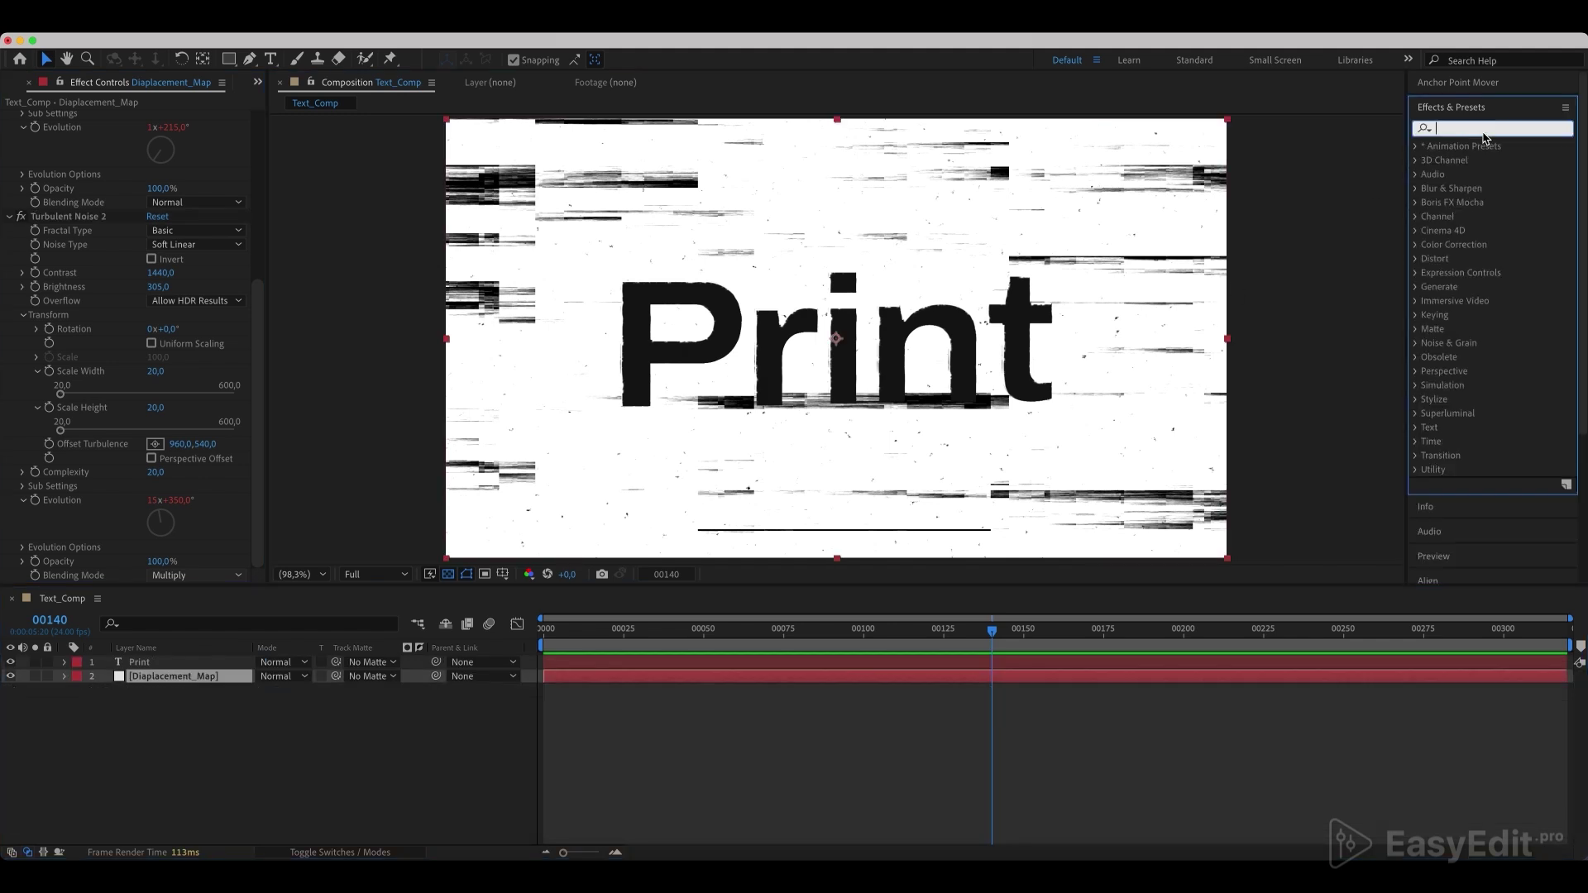
type("tter")
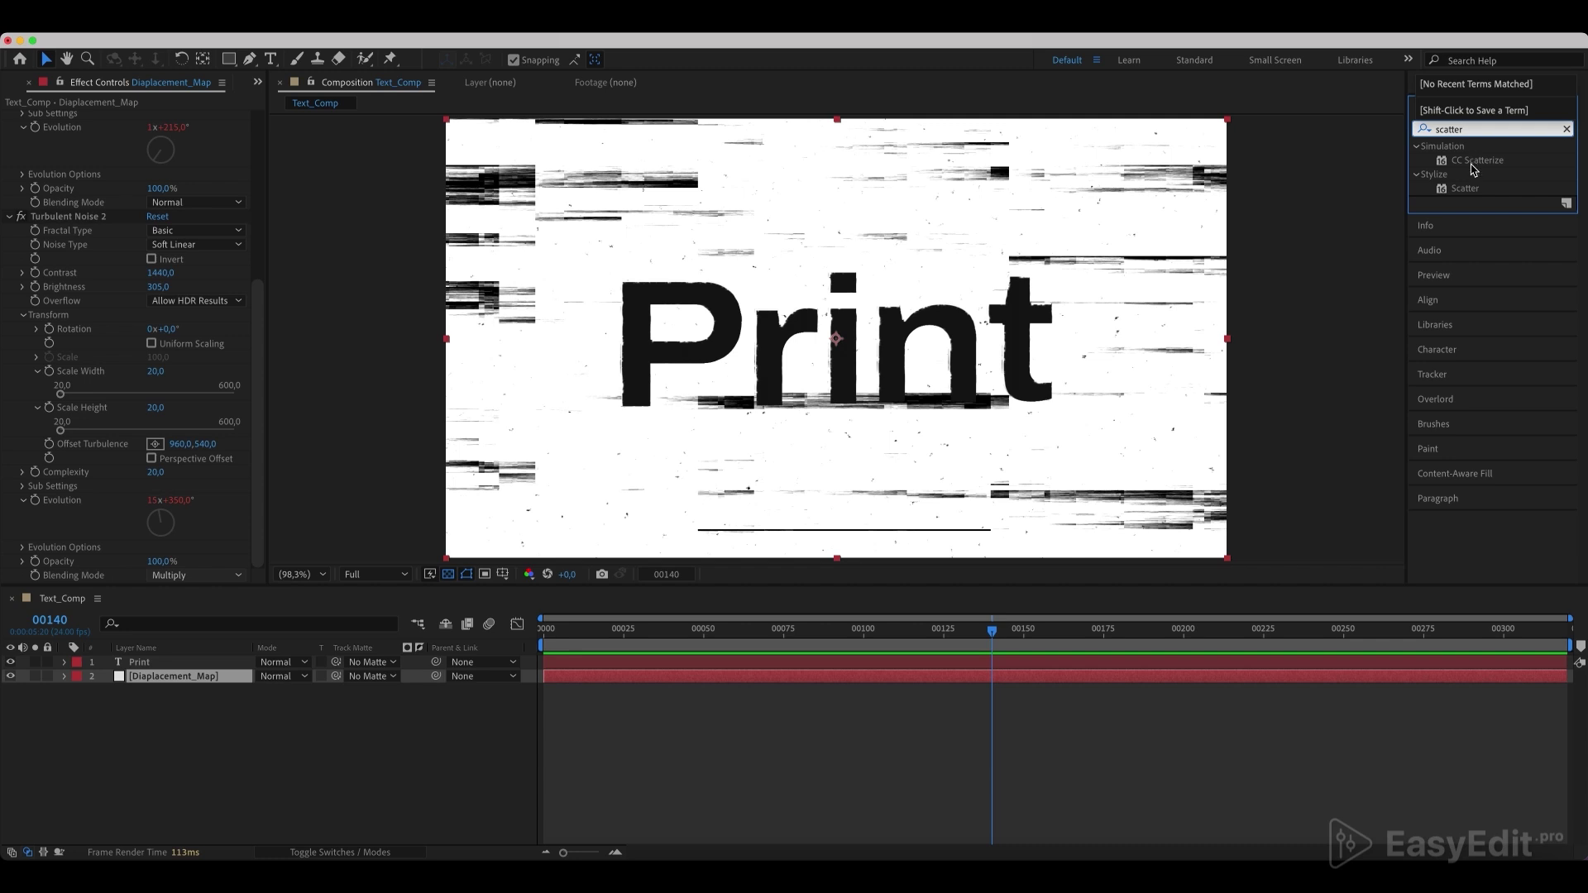
left_click(1477, 190)
left_click_drag(1477, 192, 163, 683)
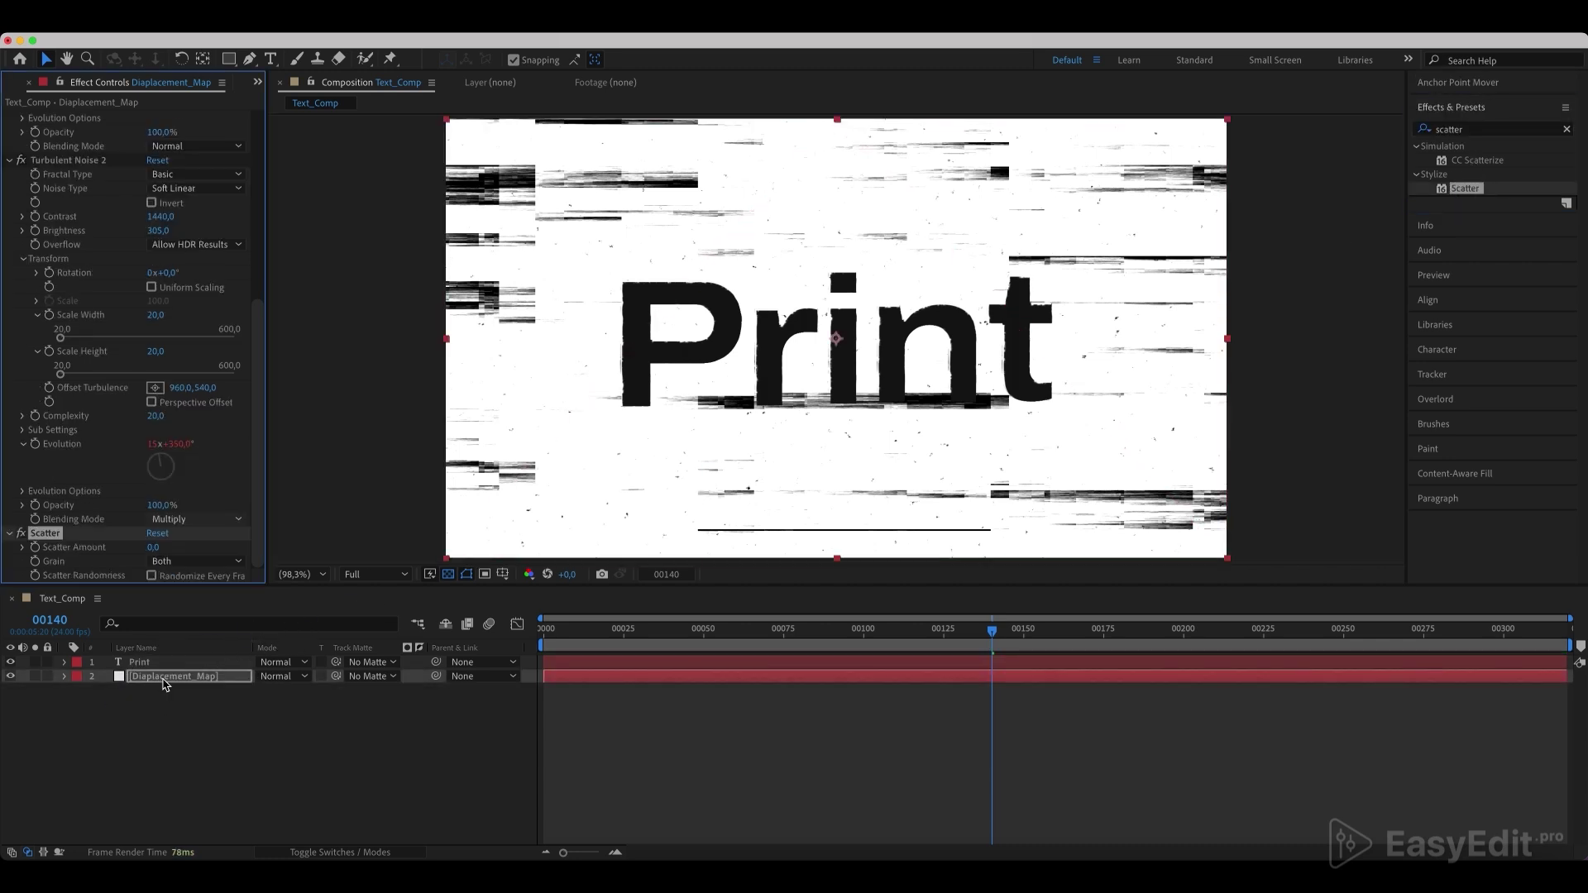
left_click(153, 547)
type("2")
left_click(126, 559)
left_click(223, 678)
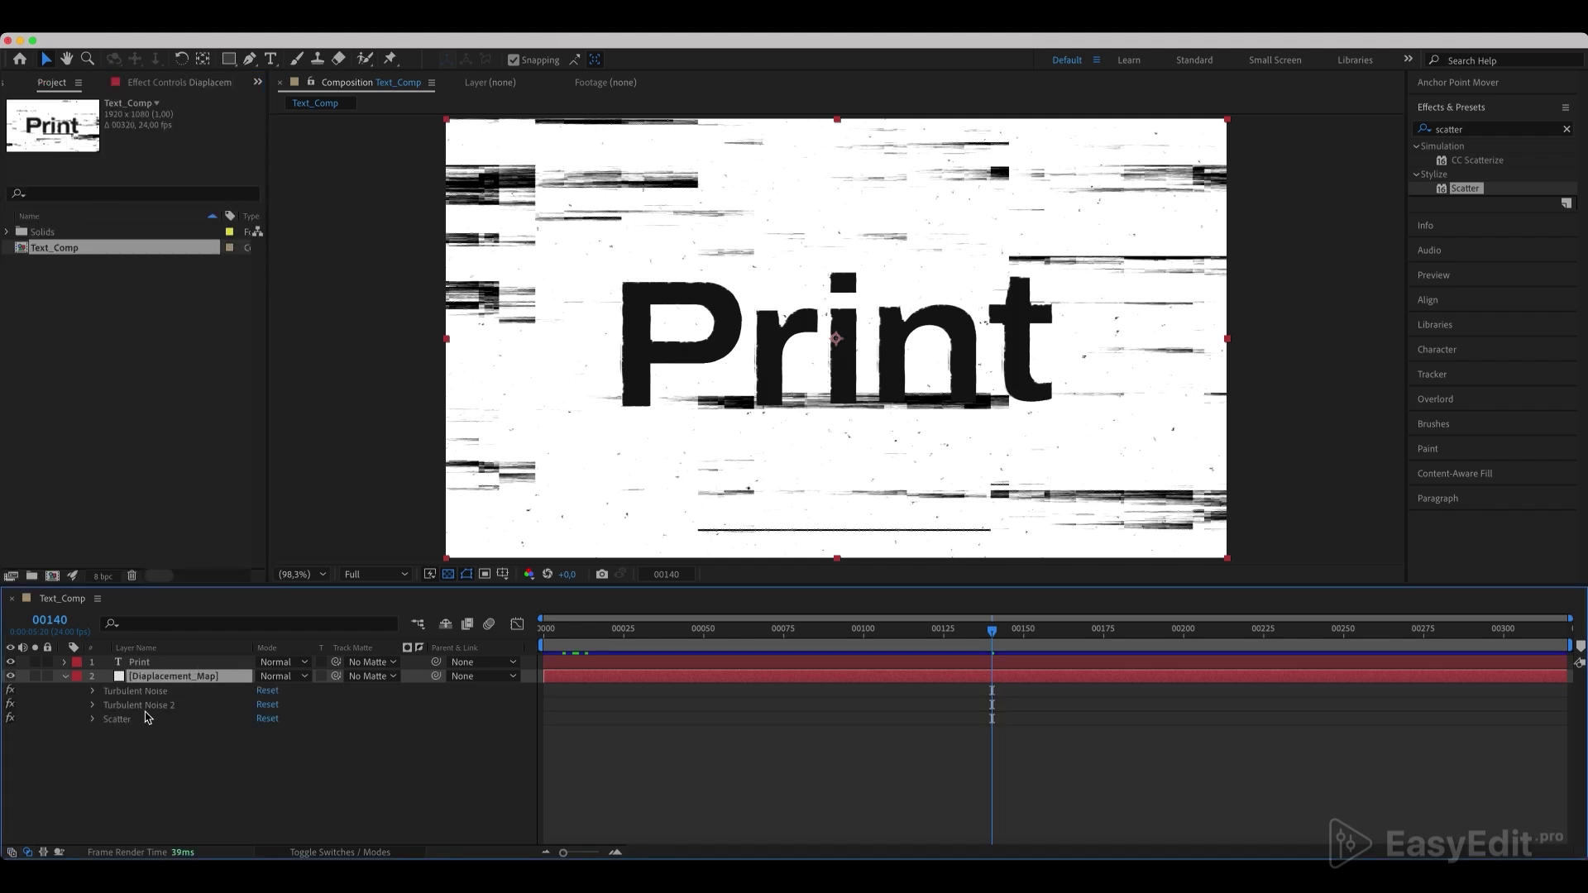
- Set Print's Displacement Map Layer to 2. Diaplacement_Map using Effects & Masks
left_click(153, 663)
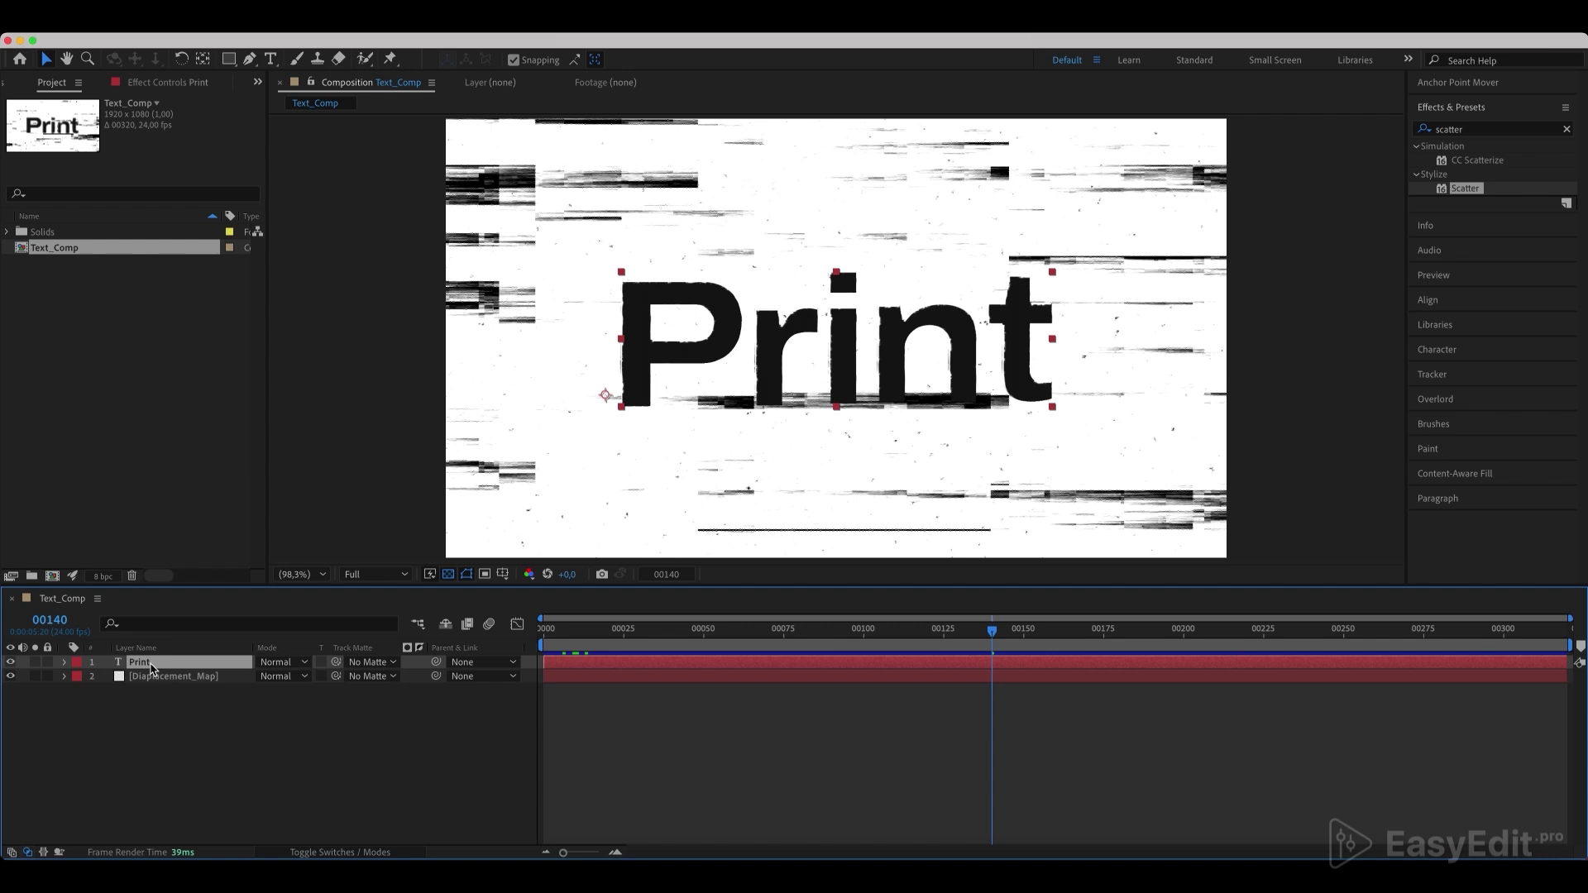
key("e")
left_click(135, 705)
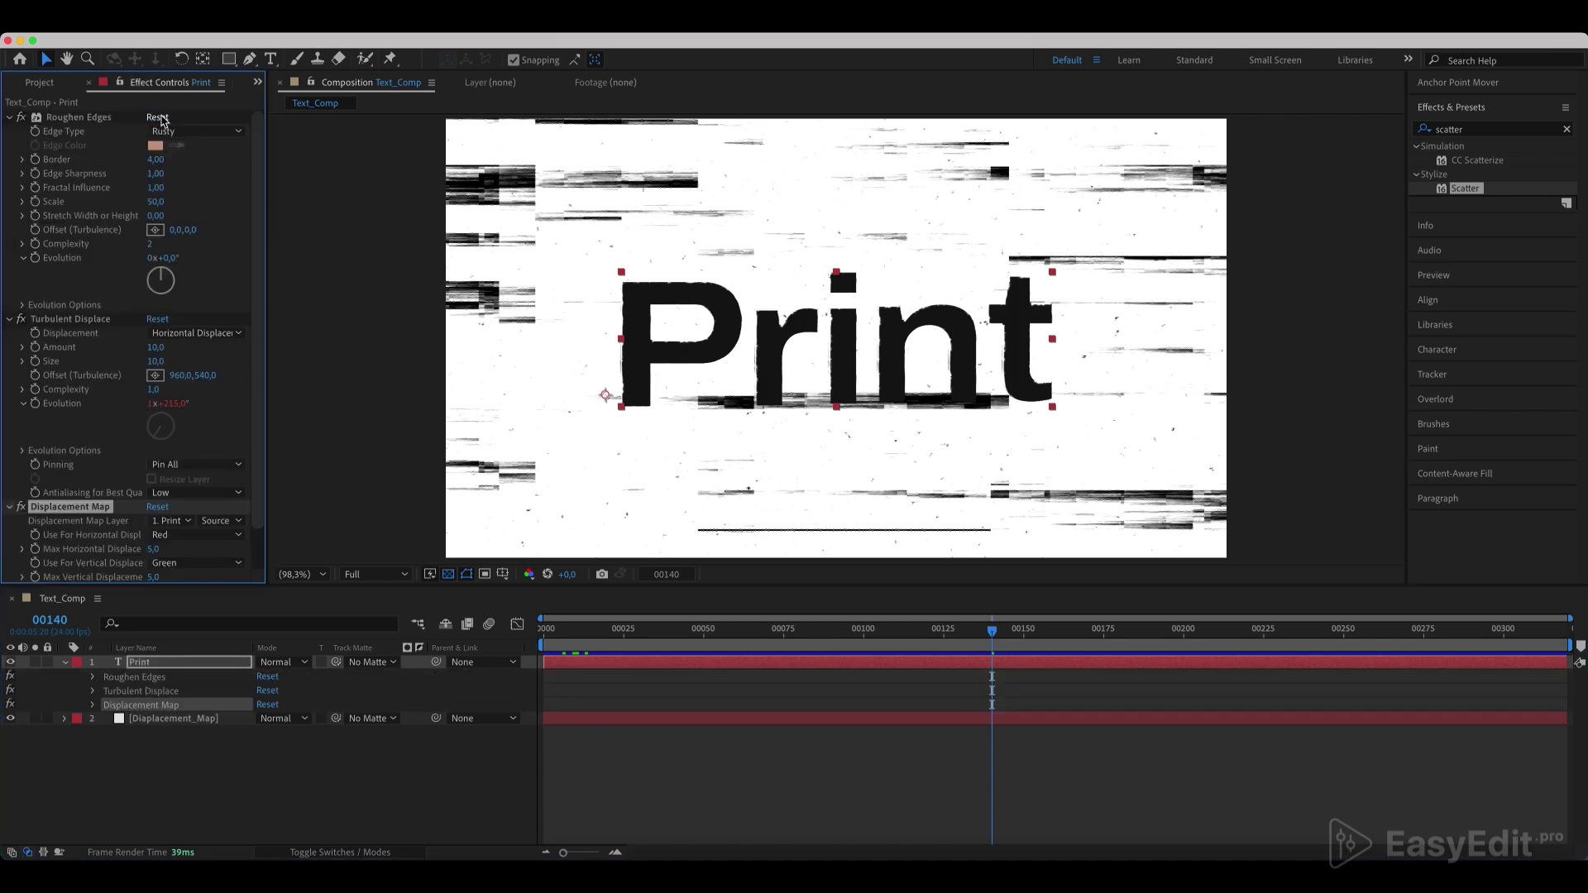
scroll(258, 182, "down", 3)
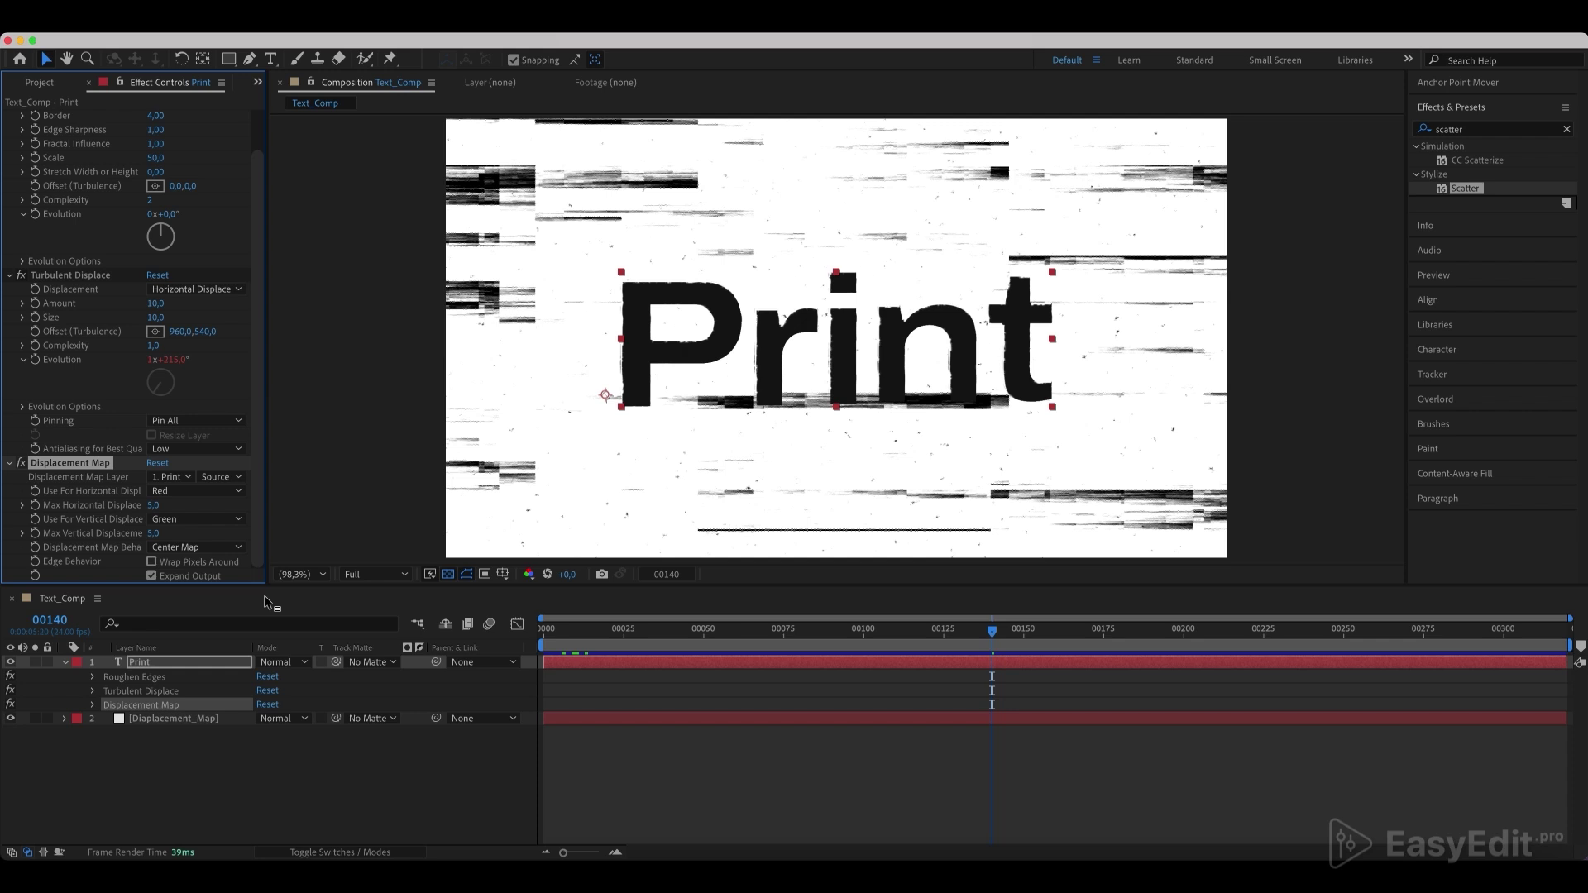
left_click(170, 478)
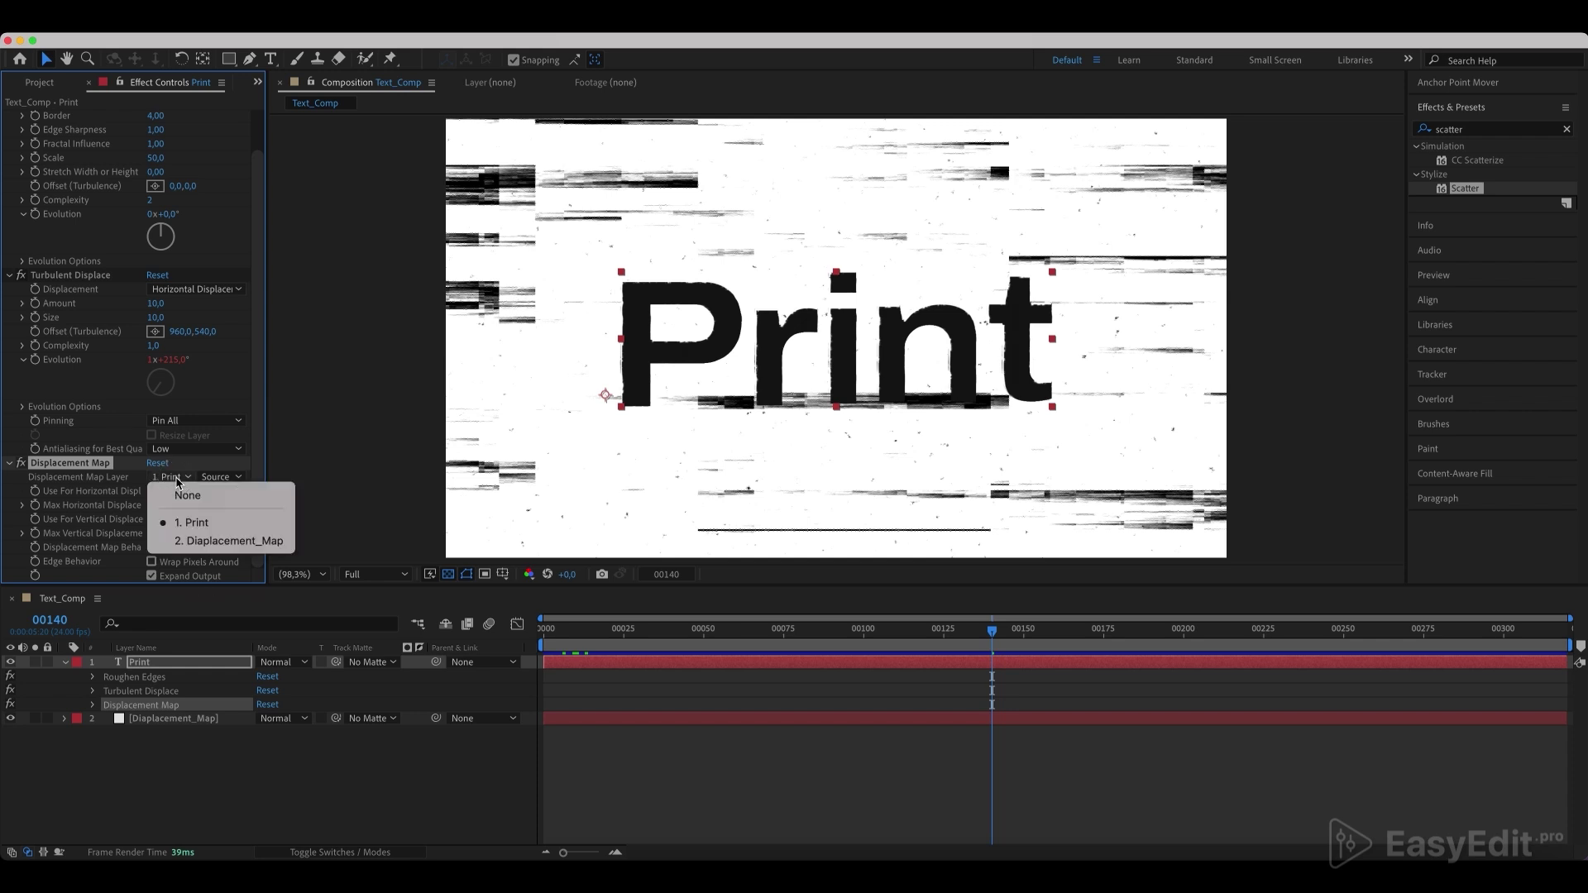
left_click(214, 542)
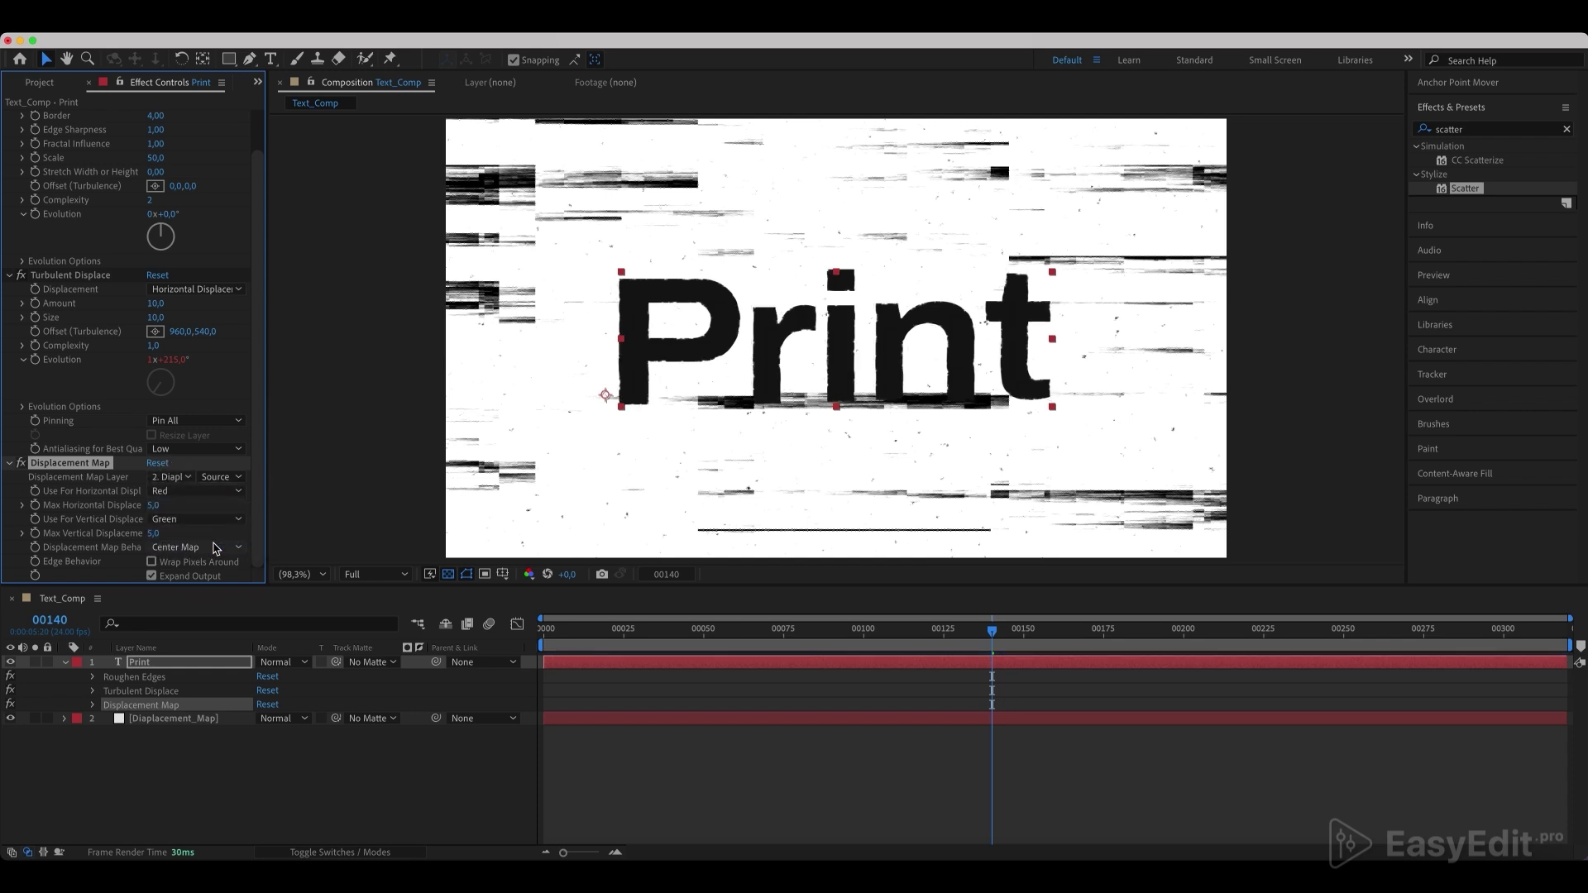
left_click(221, 477)
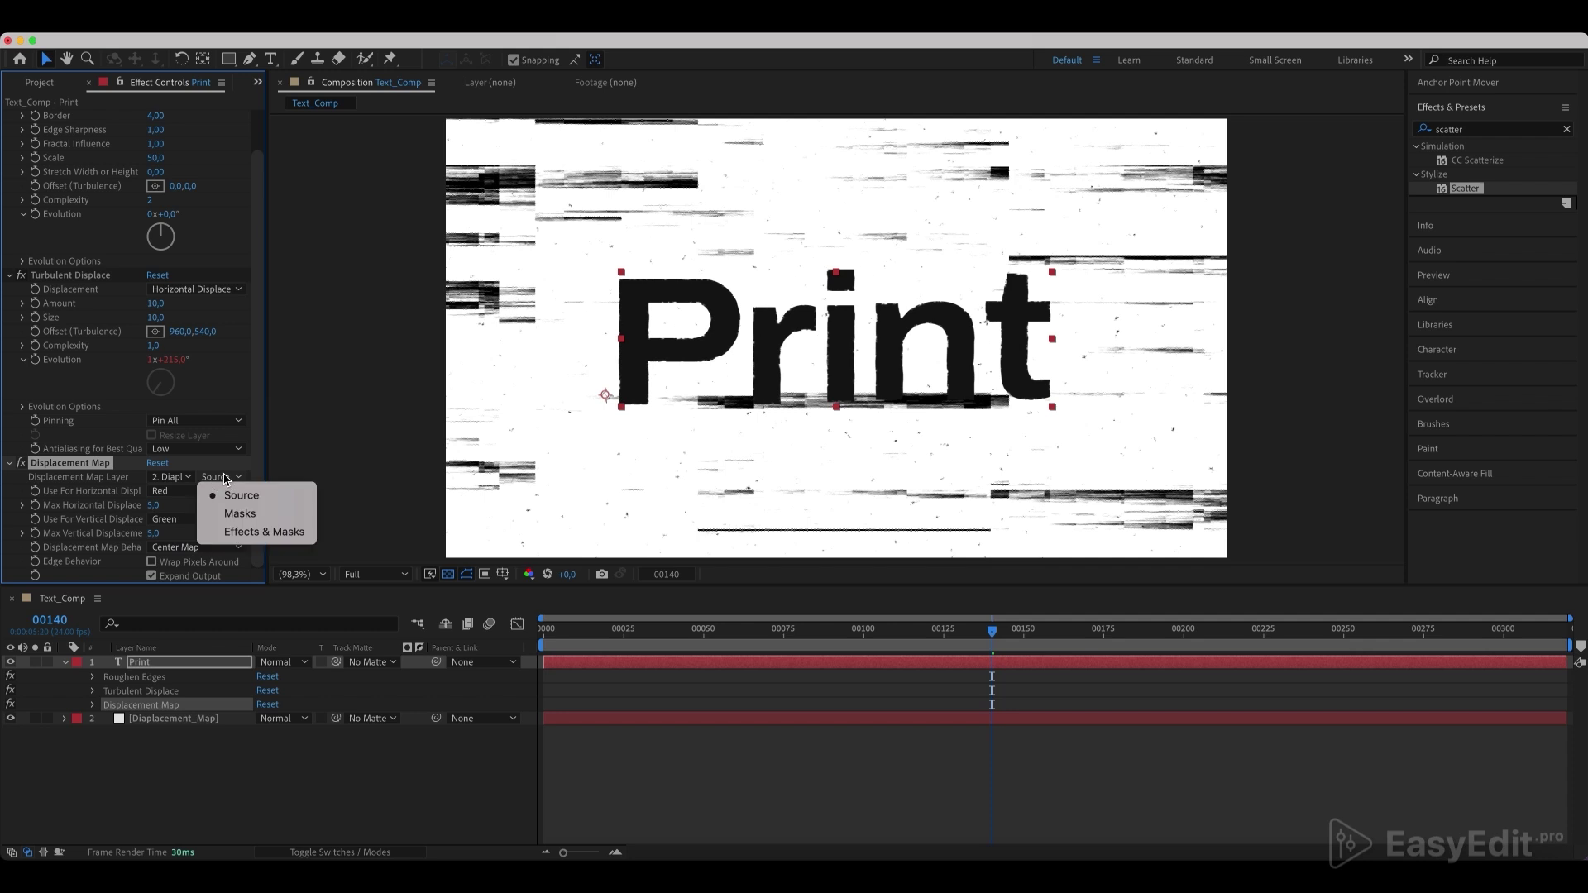
left_click(237, 535)
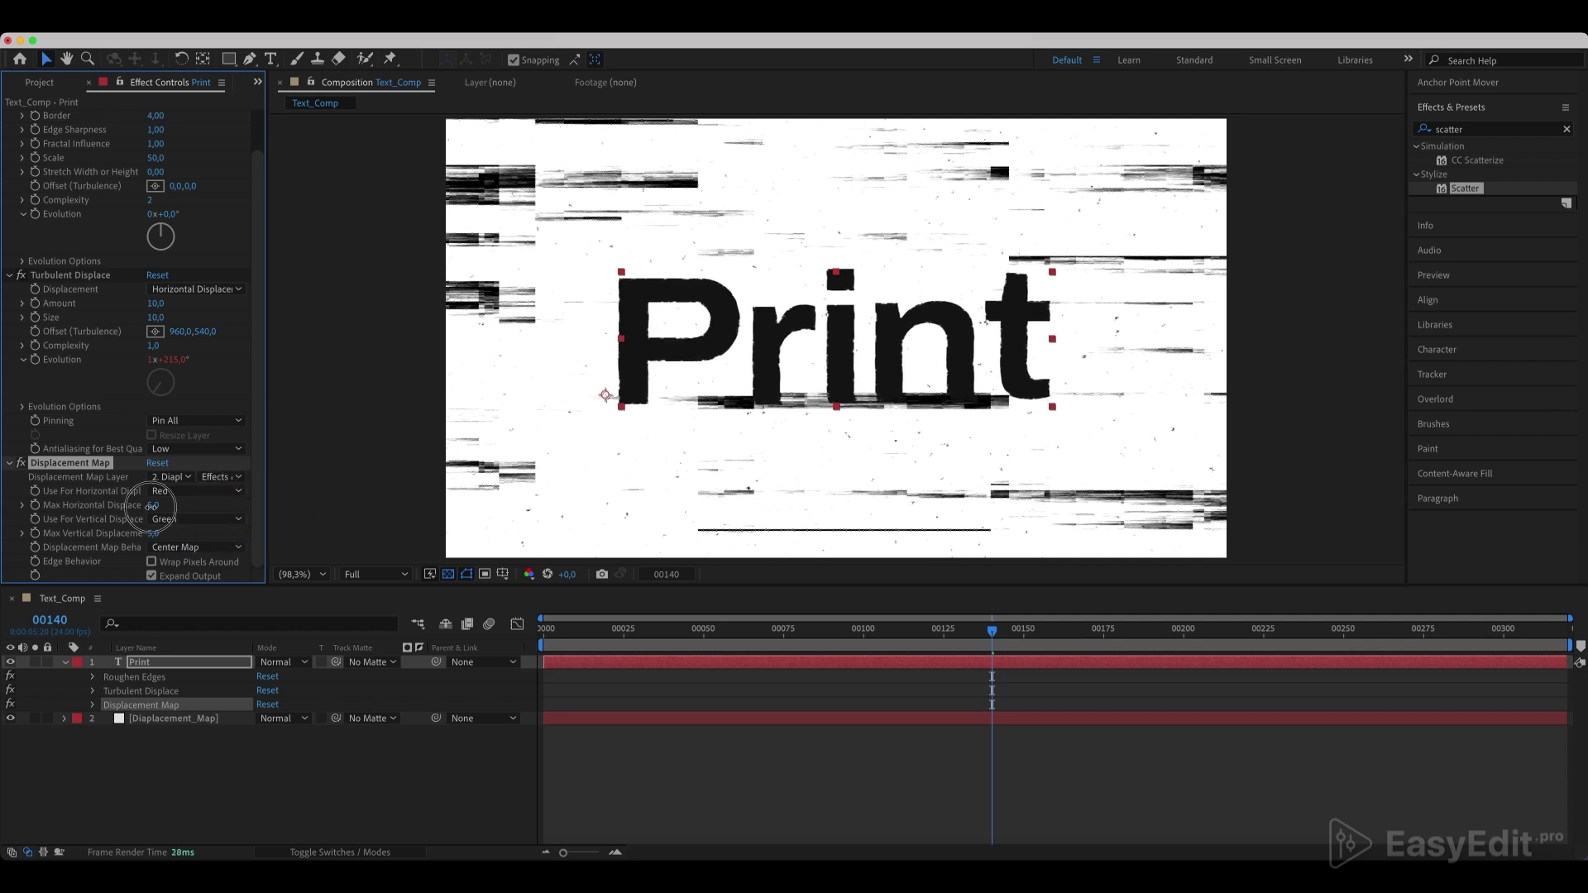
- Set Max Horizontal Displacement to 10 and Max Vertical Displacement to 0
left_click(154, 505)
type("10")
key("Return")
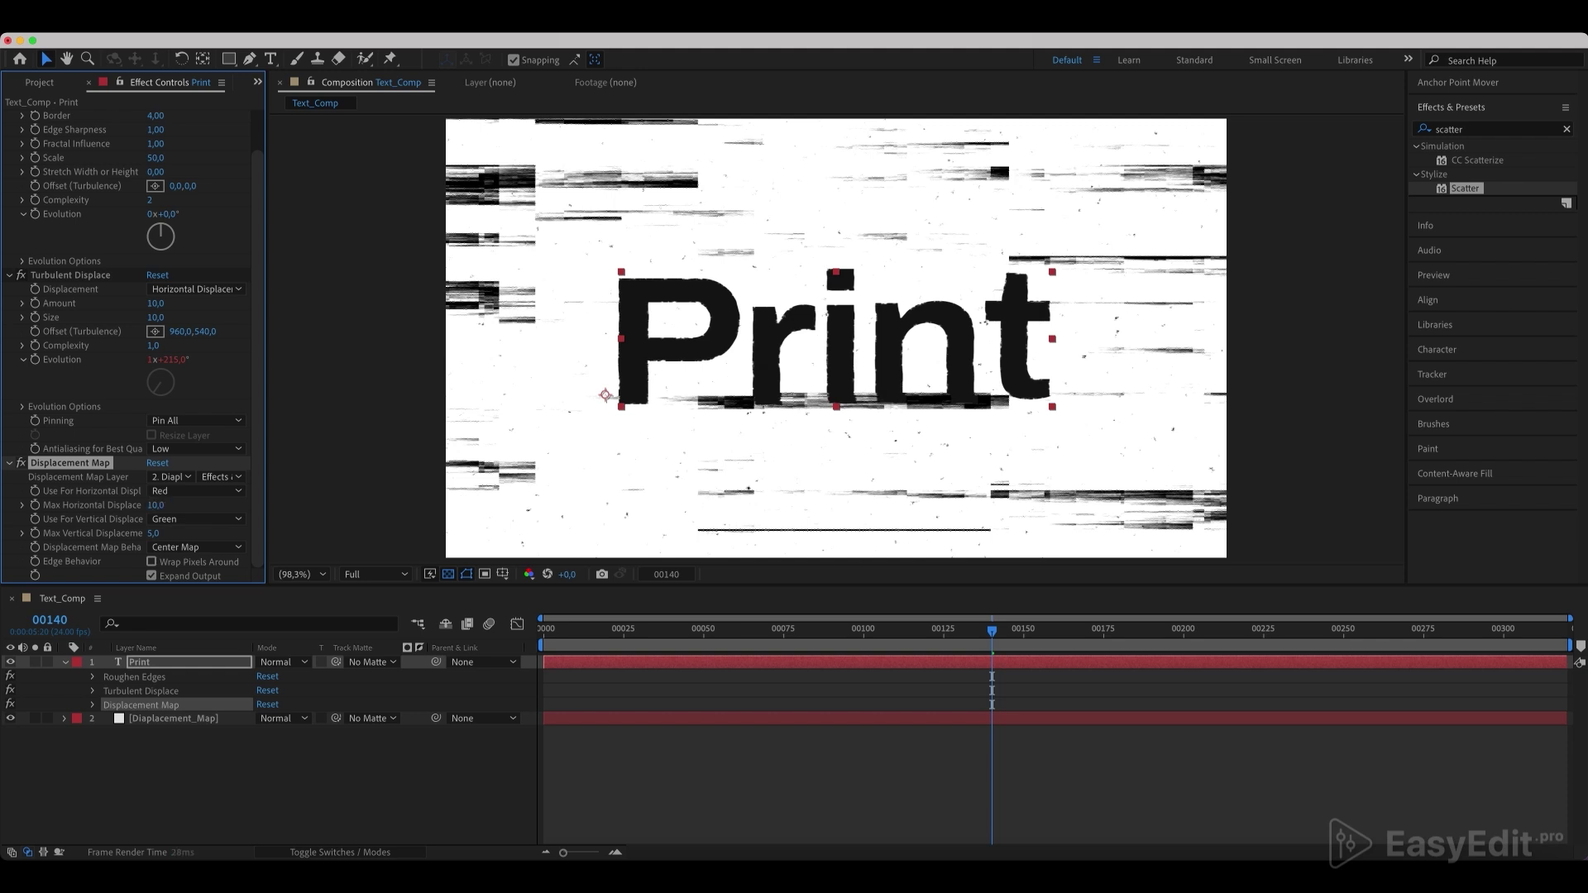
left_click(153, 533)
type("0")
key("Return")
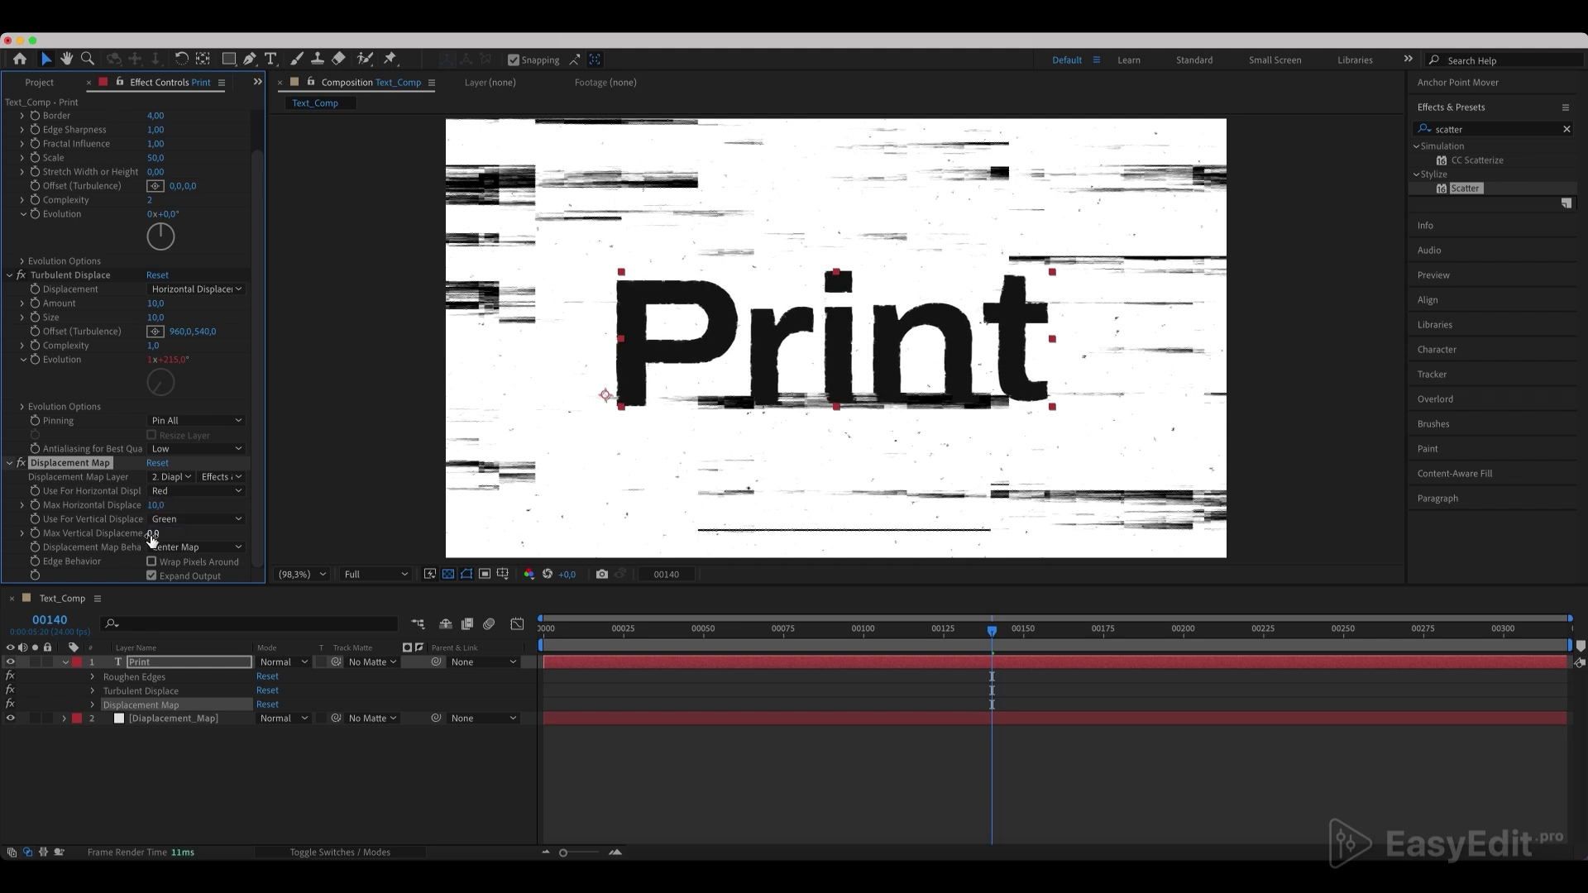
- Drive Max Horizontal Displacement with the expression posterizeTime(8); gaussRandom(5,15)
left_click(35, 505, "alt")
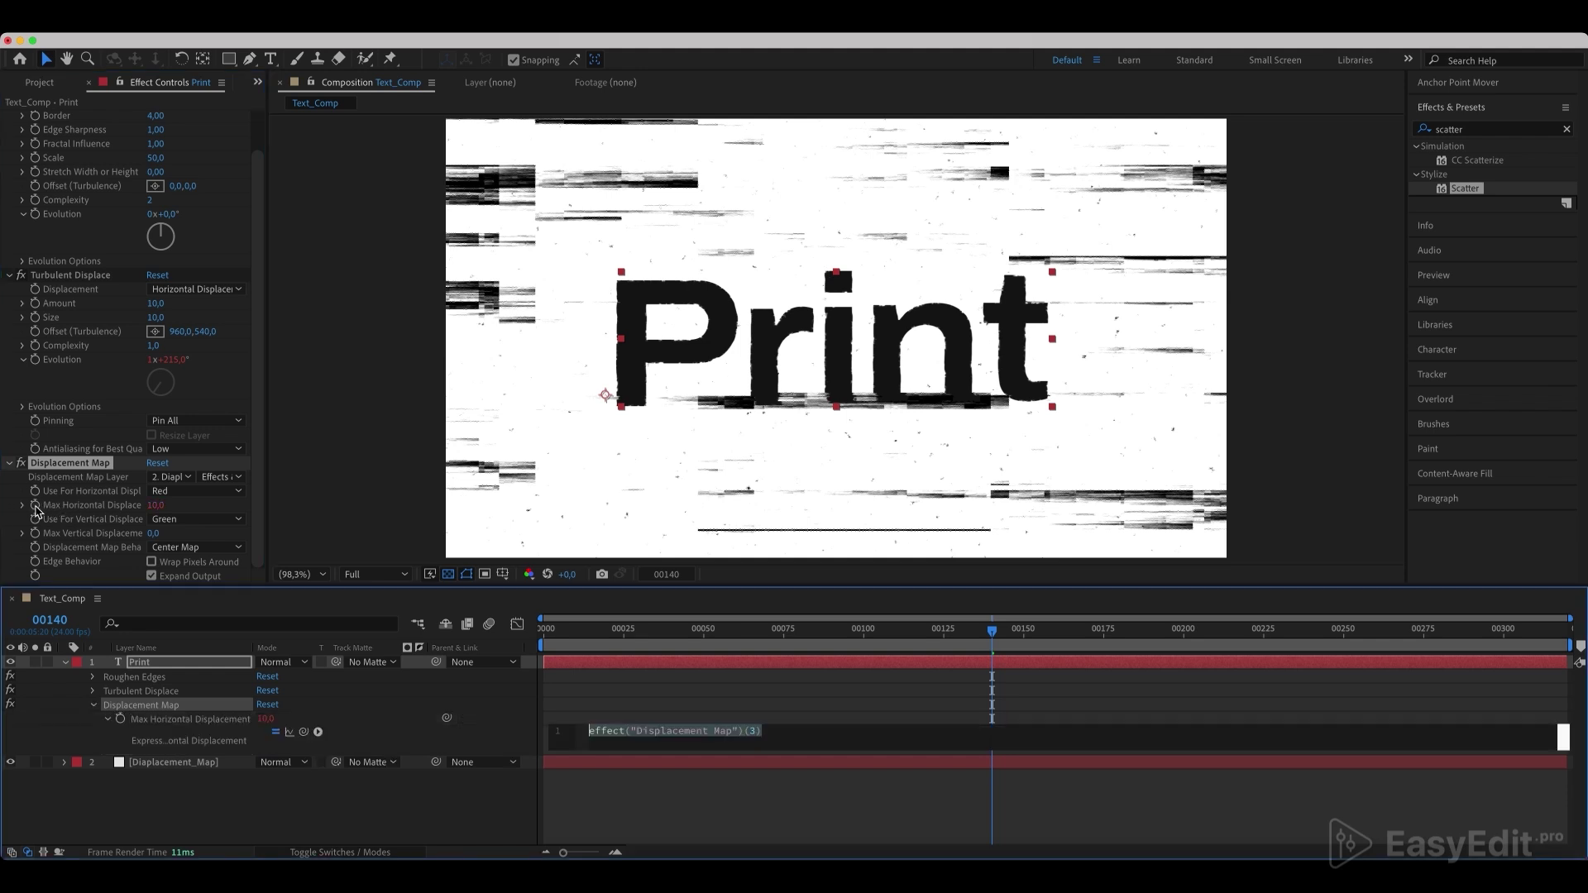
type("posterizeTime()")
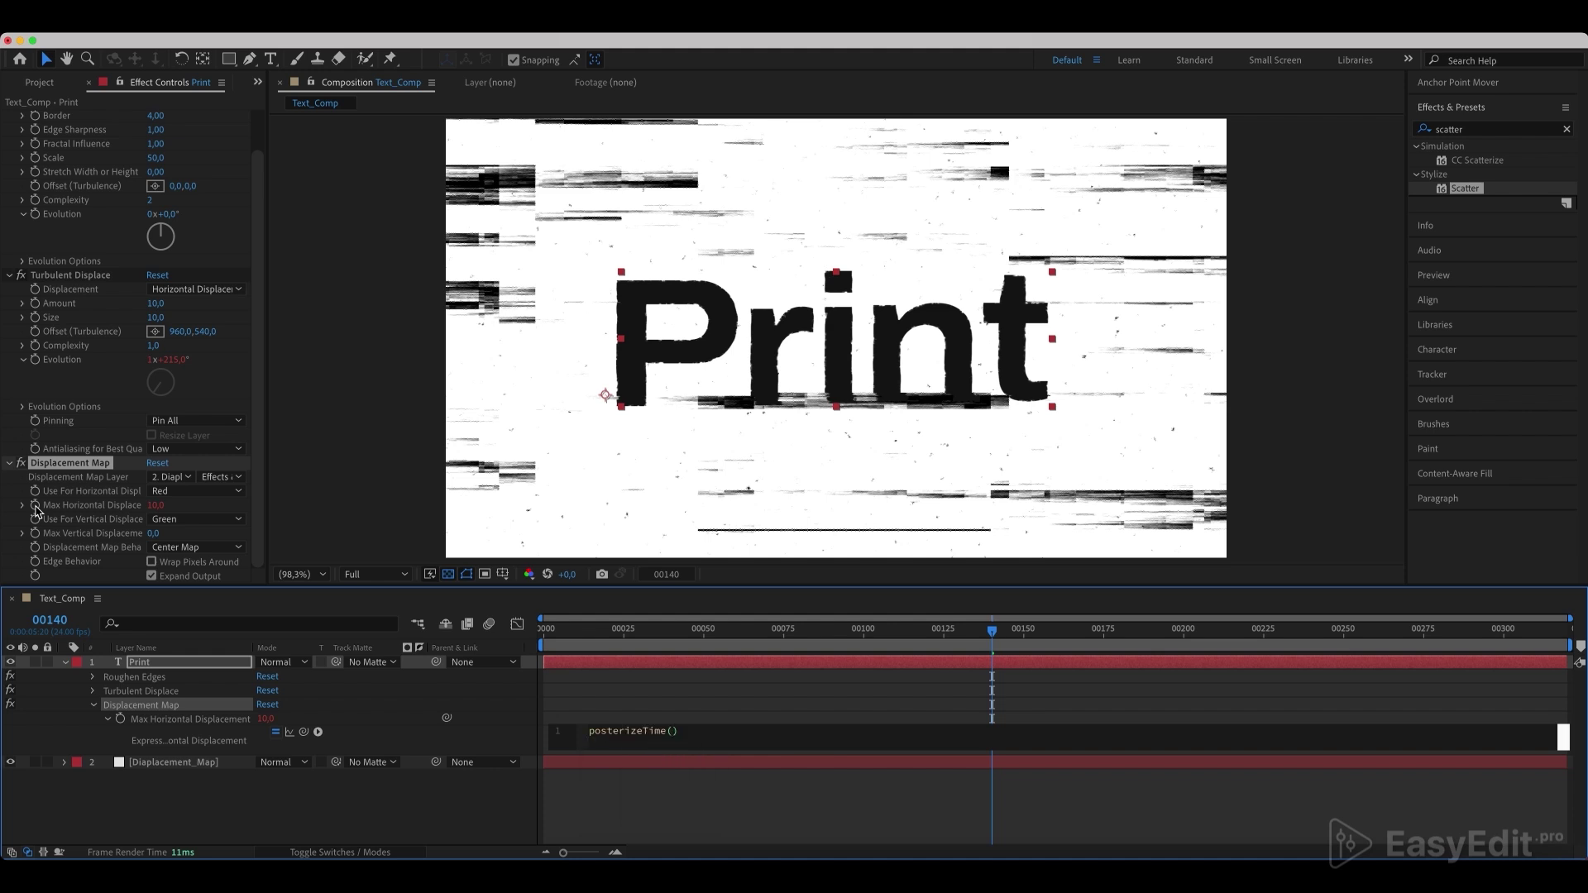
type("8gaussRandom()")
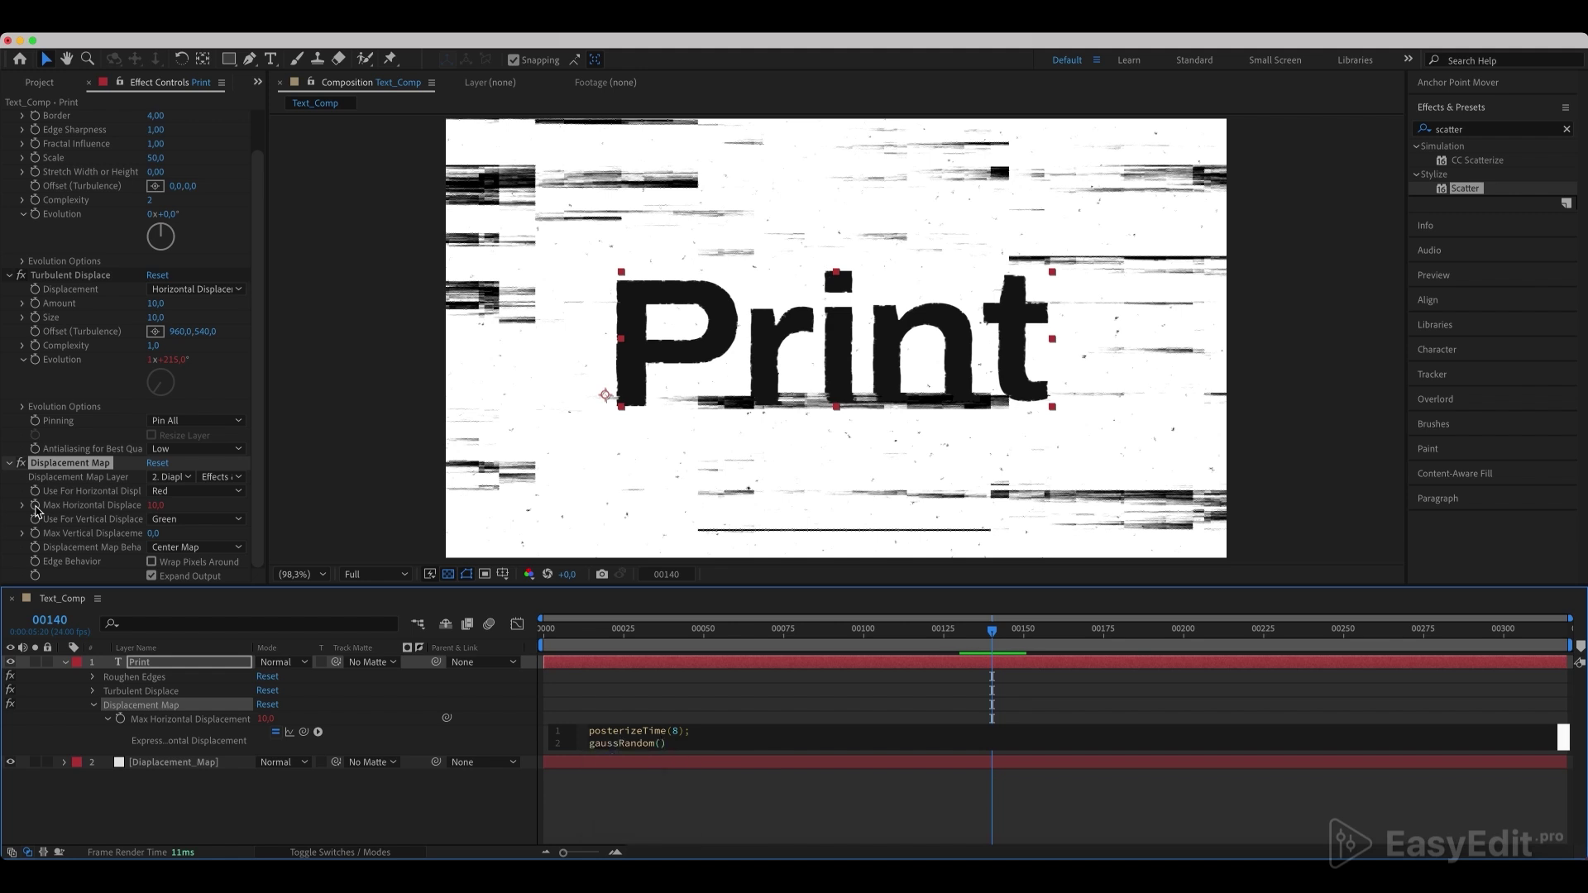
key("Left")
type("5,15")
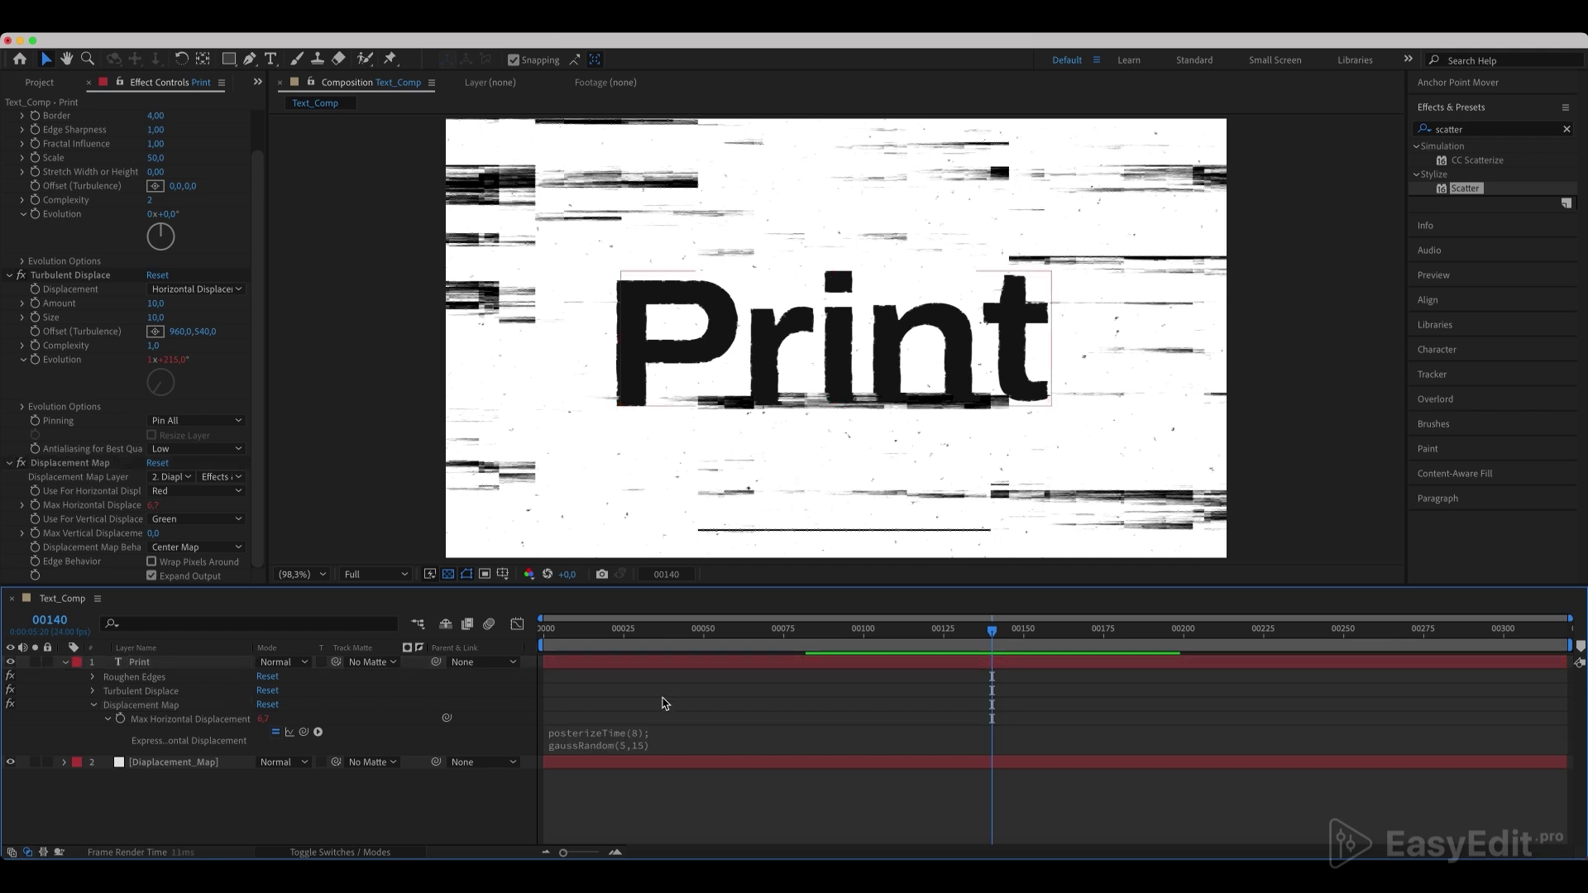
key("space")
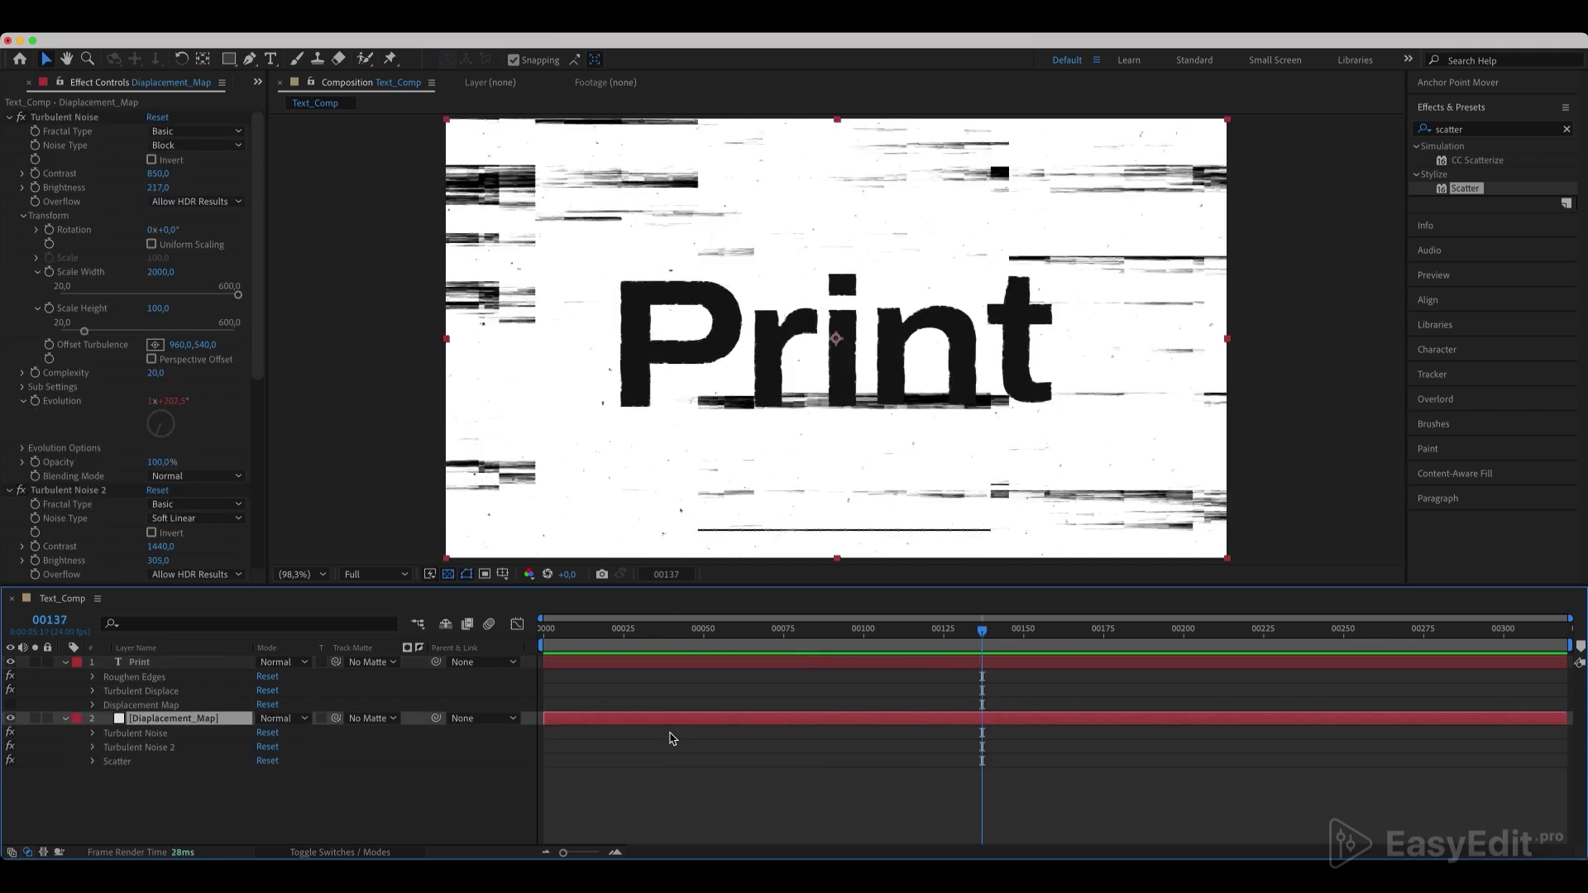
- Update the first noise's Evolution expression to time*1000 and preview the animation
key("e")
key("e")
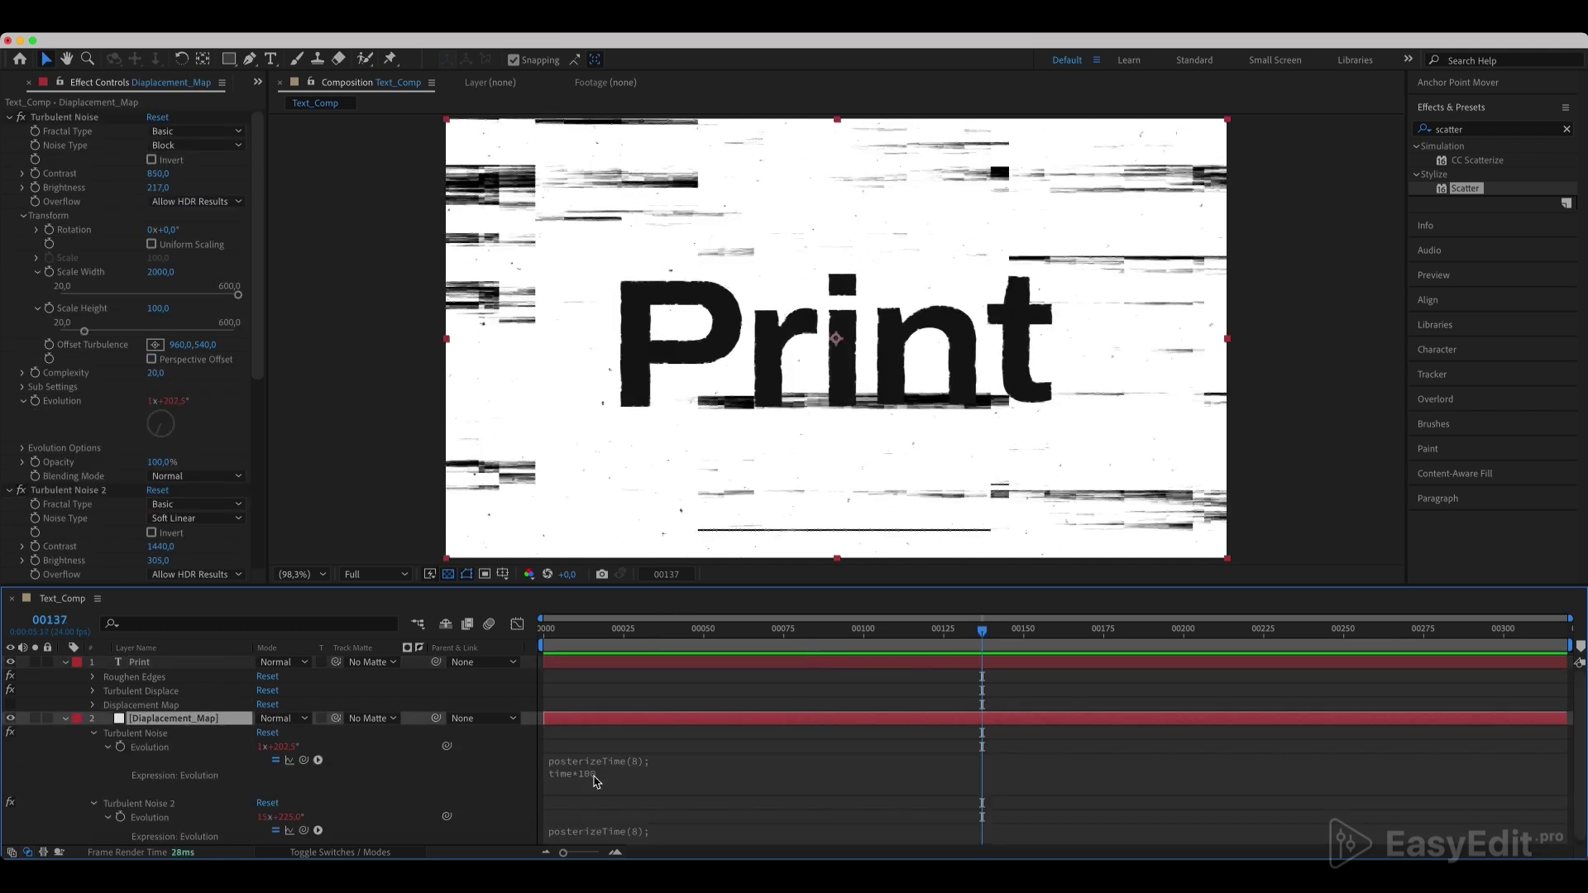
left_click(148, 748)
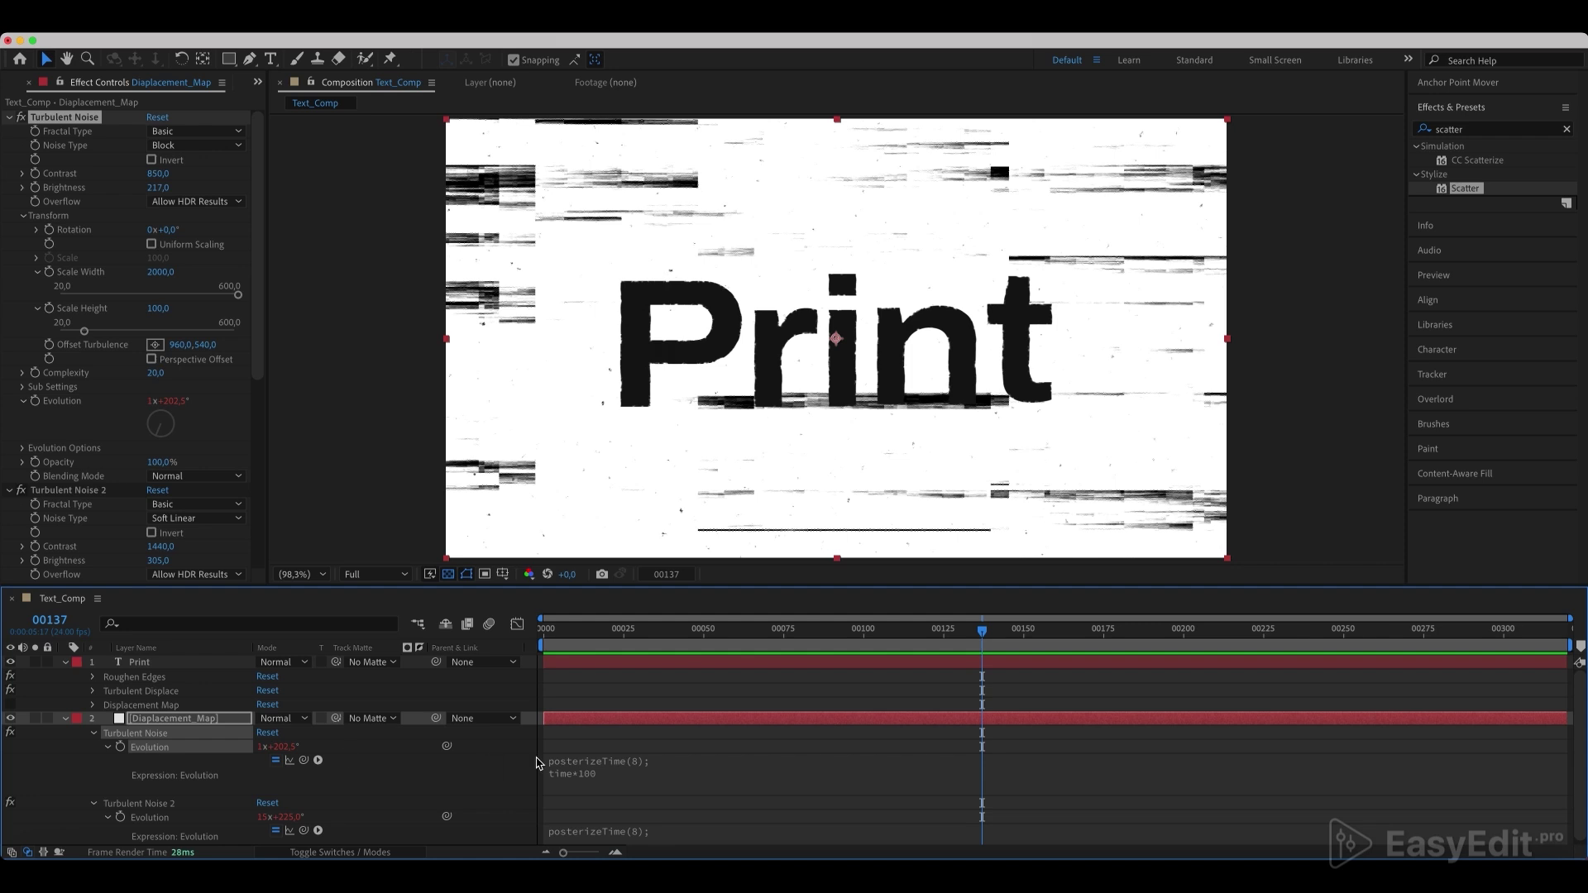
left_click(614, 779)
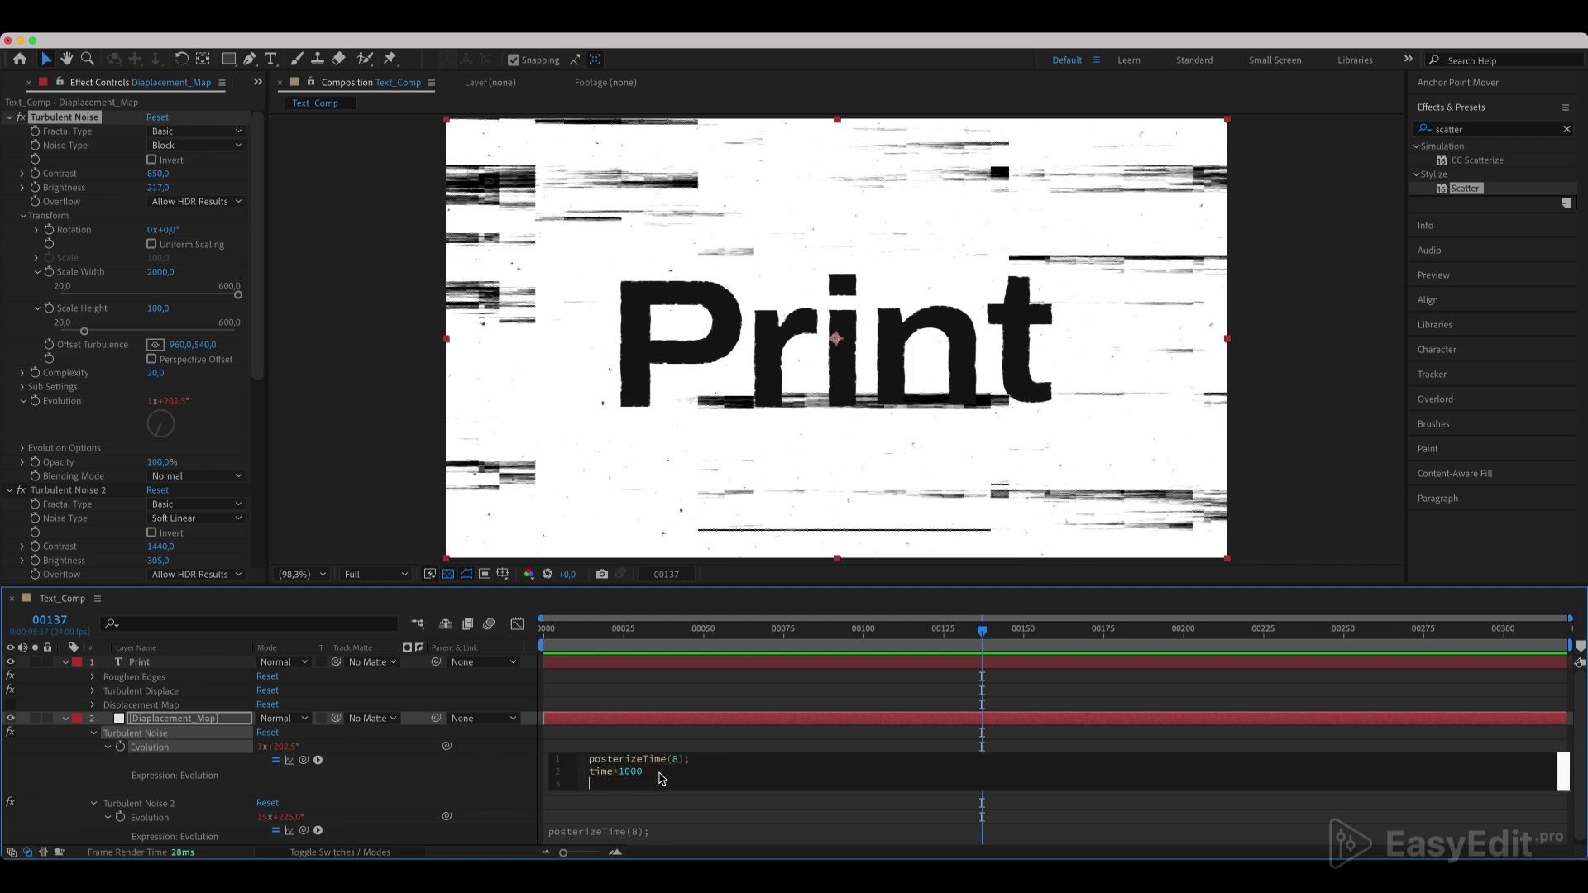
left_click(671, 710)
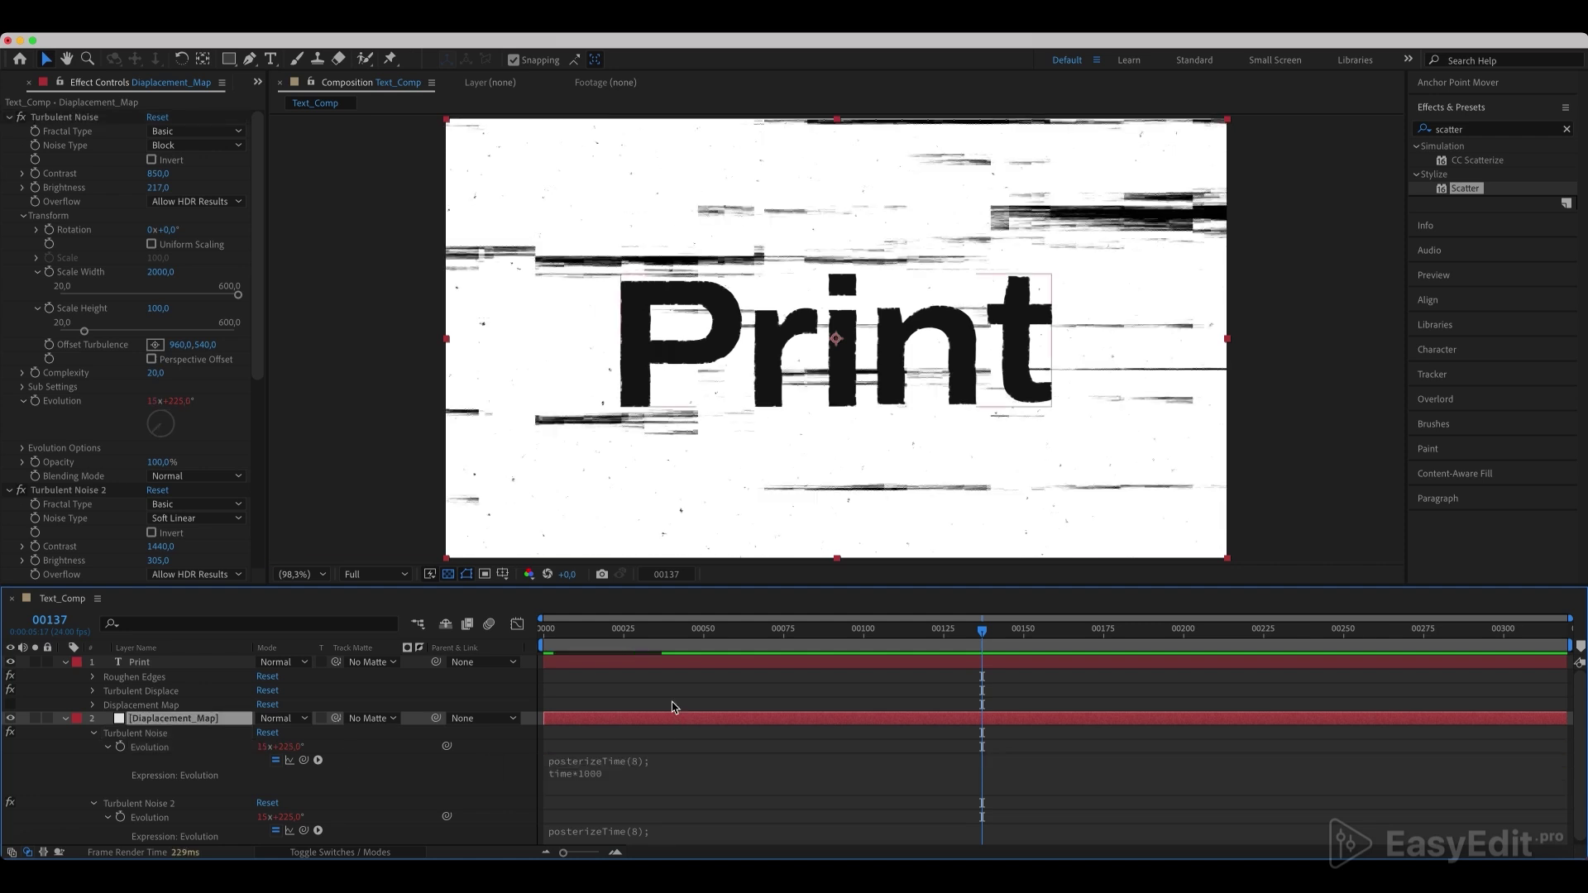
key("space")
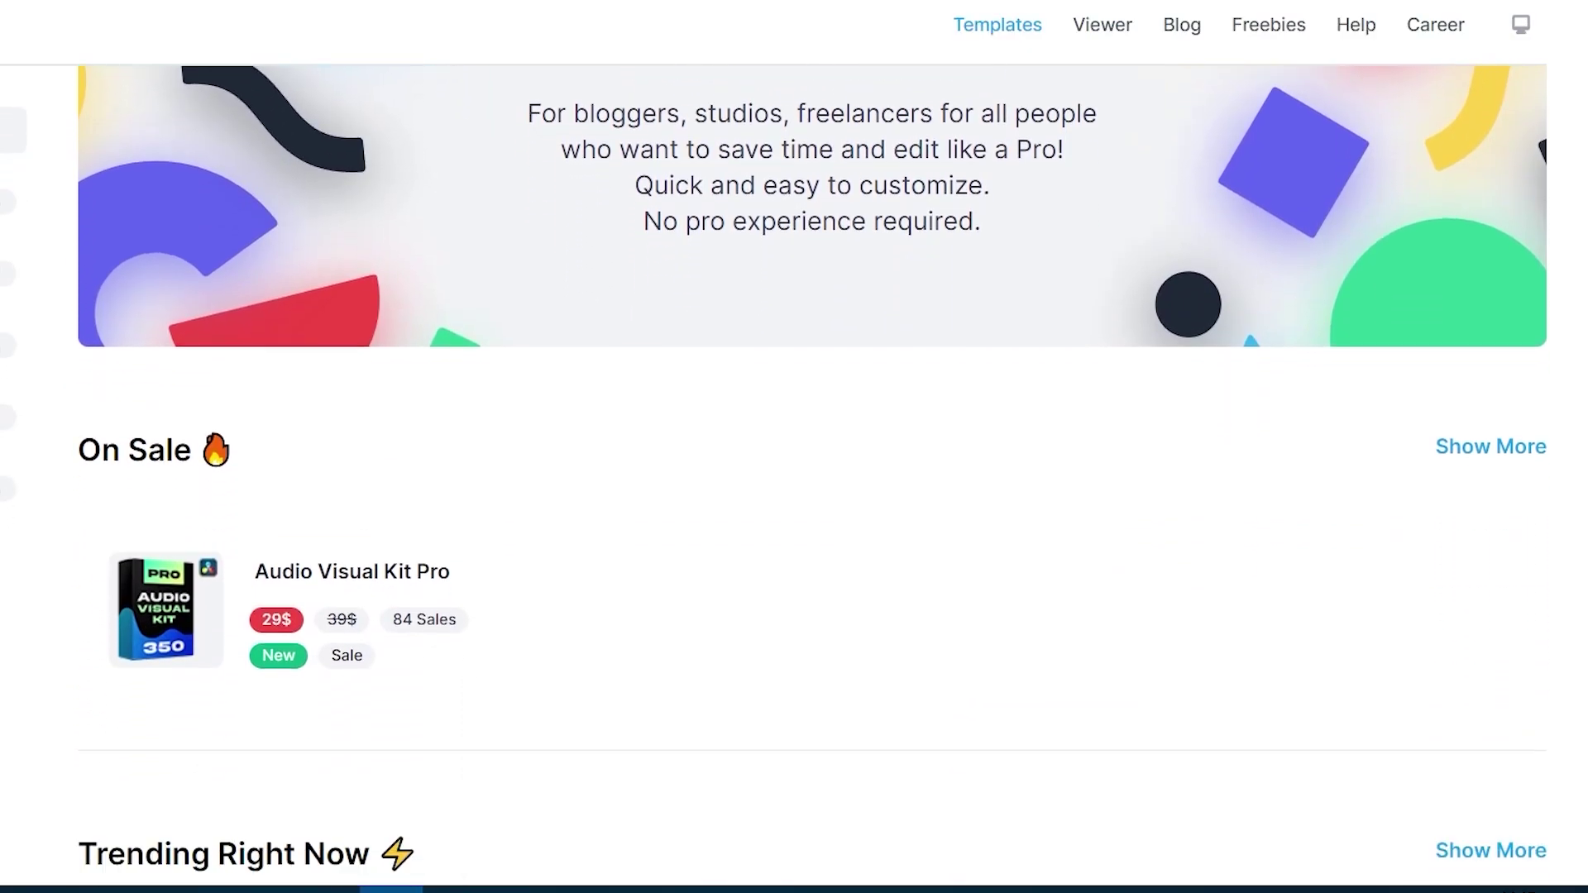
- Scroll the EasyEdit.pro page and go to the Titles Pro product page
scroll(794, 488, "down", 9)
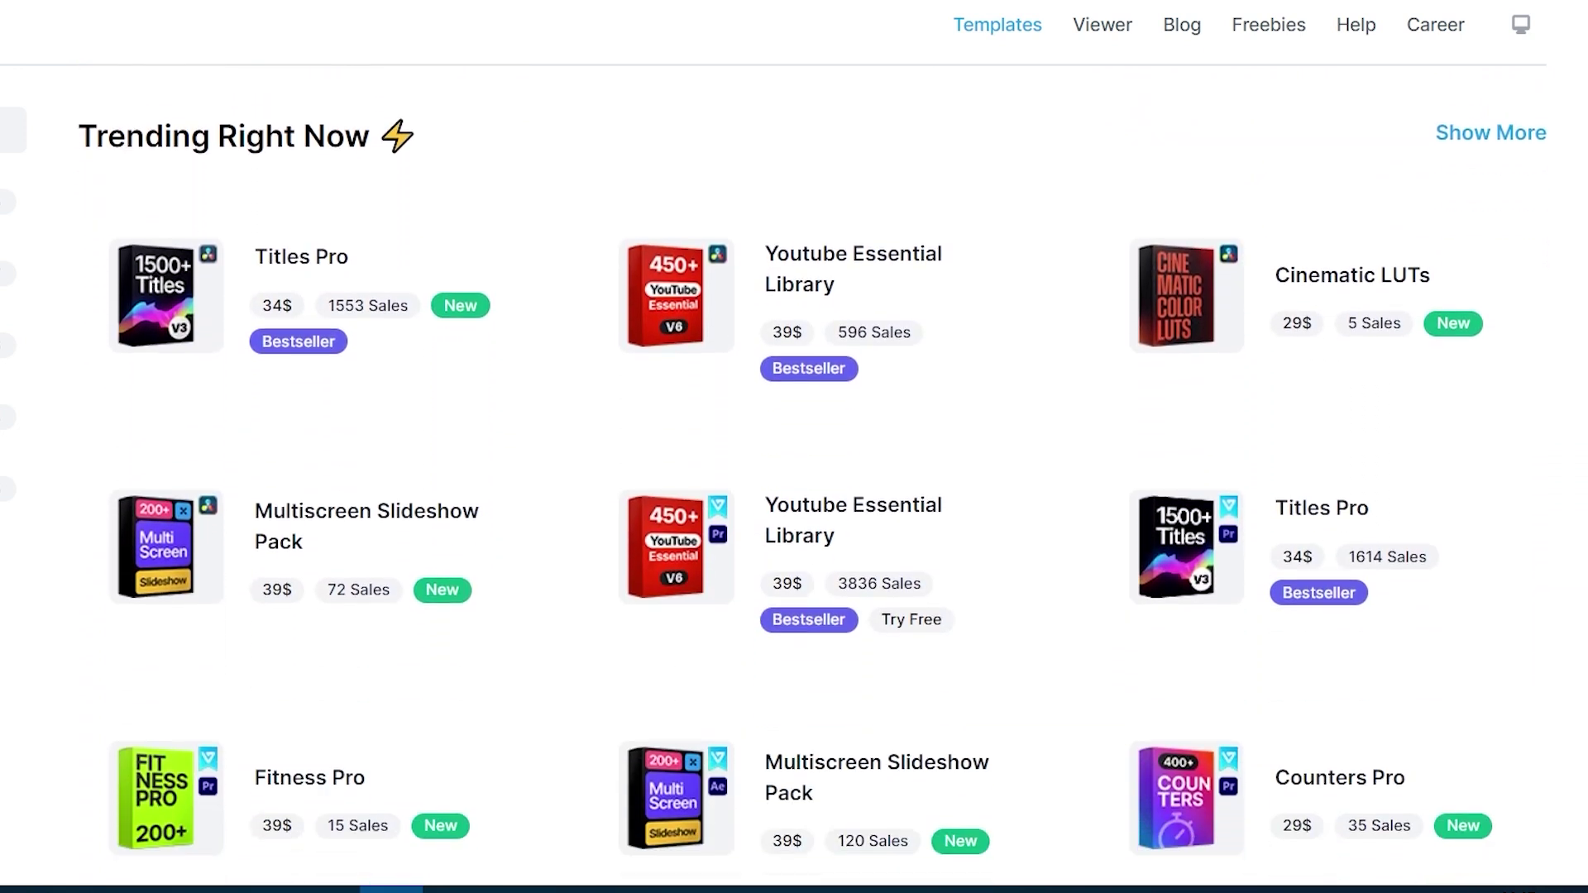
scroll(794, 488, "down", 9)
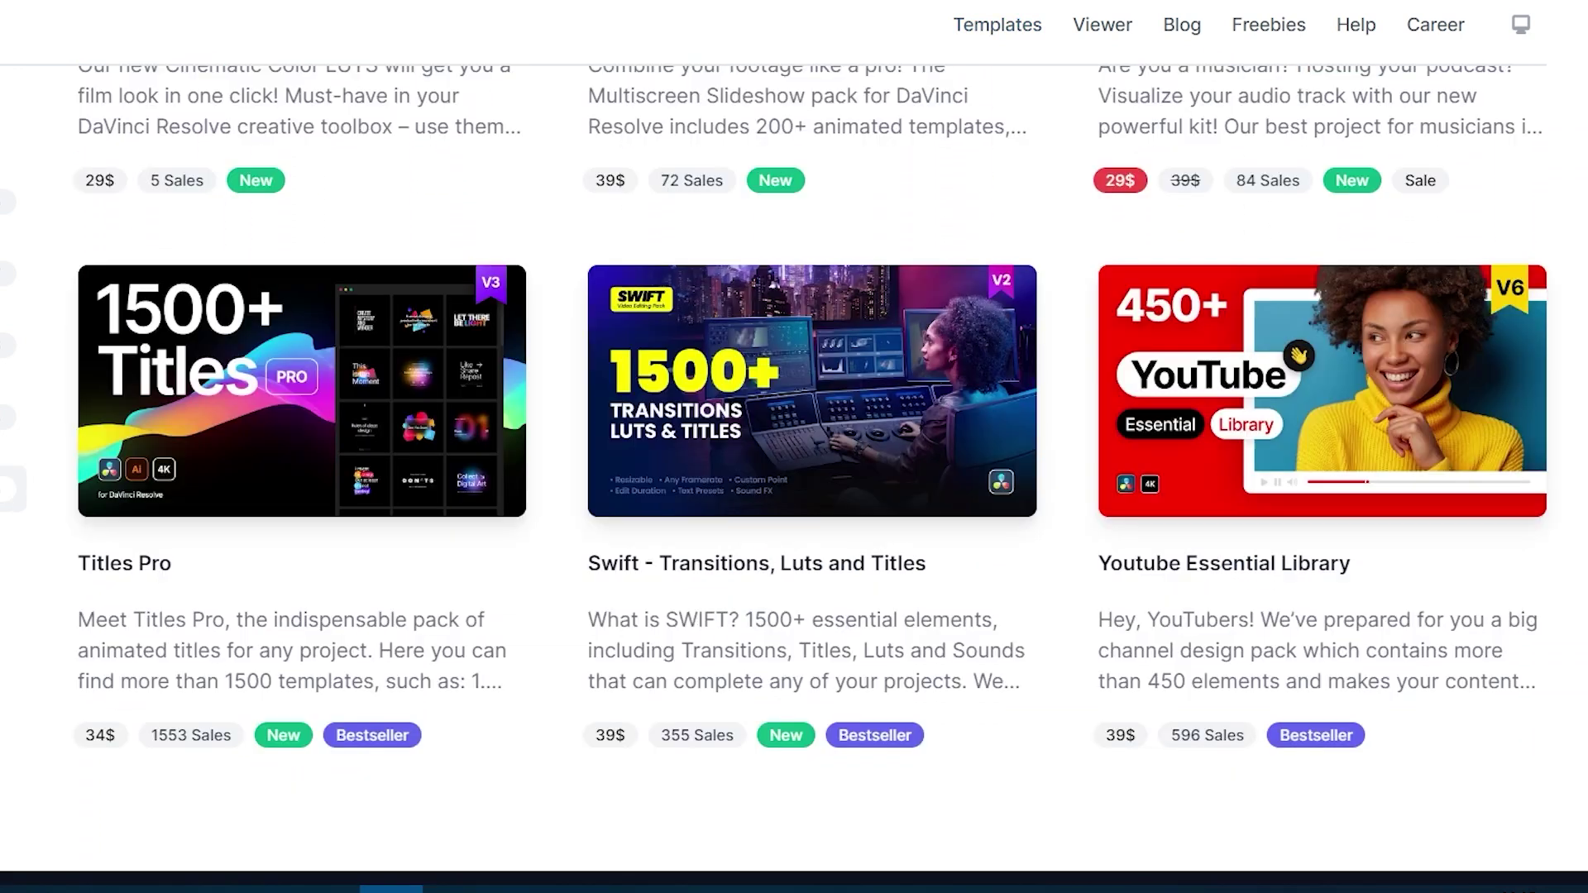
left_click(280, 458)
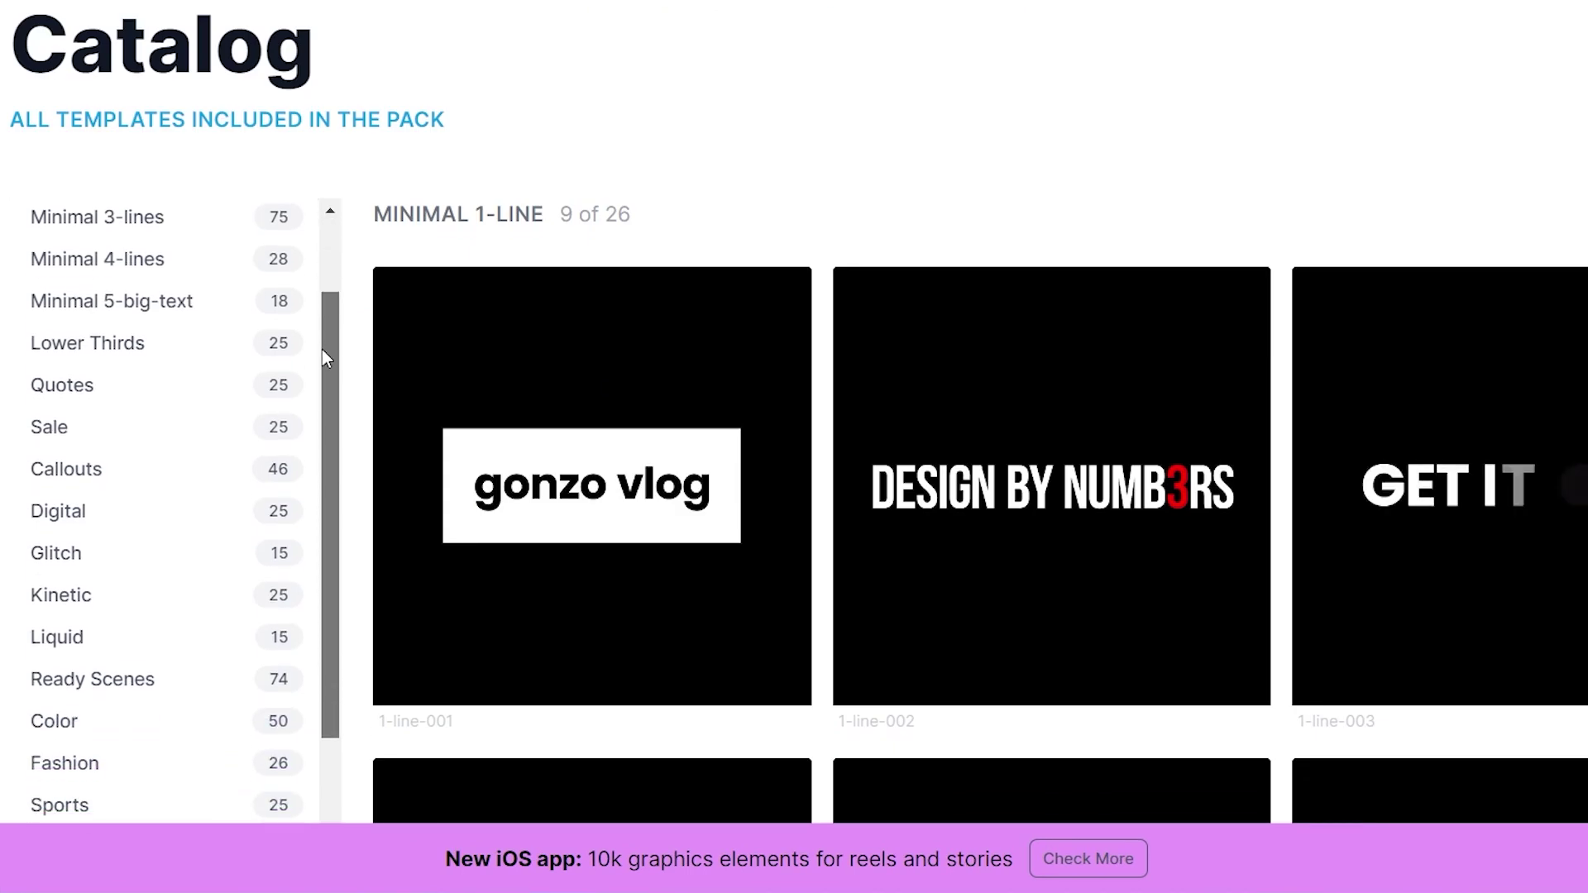
- Browse the Details and Cinematic catalog categories and scroll through the template grid
left_click_drag(320, 349, 294, 609)
left_click(220, 670)
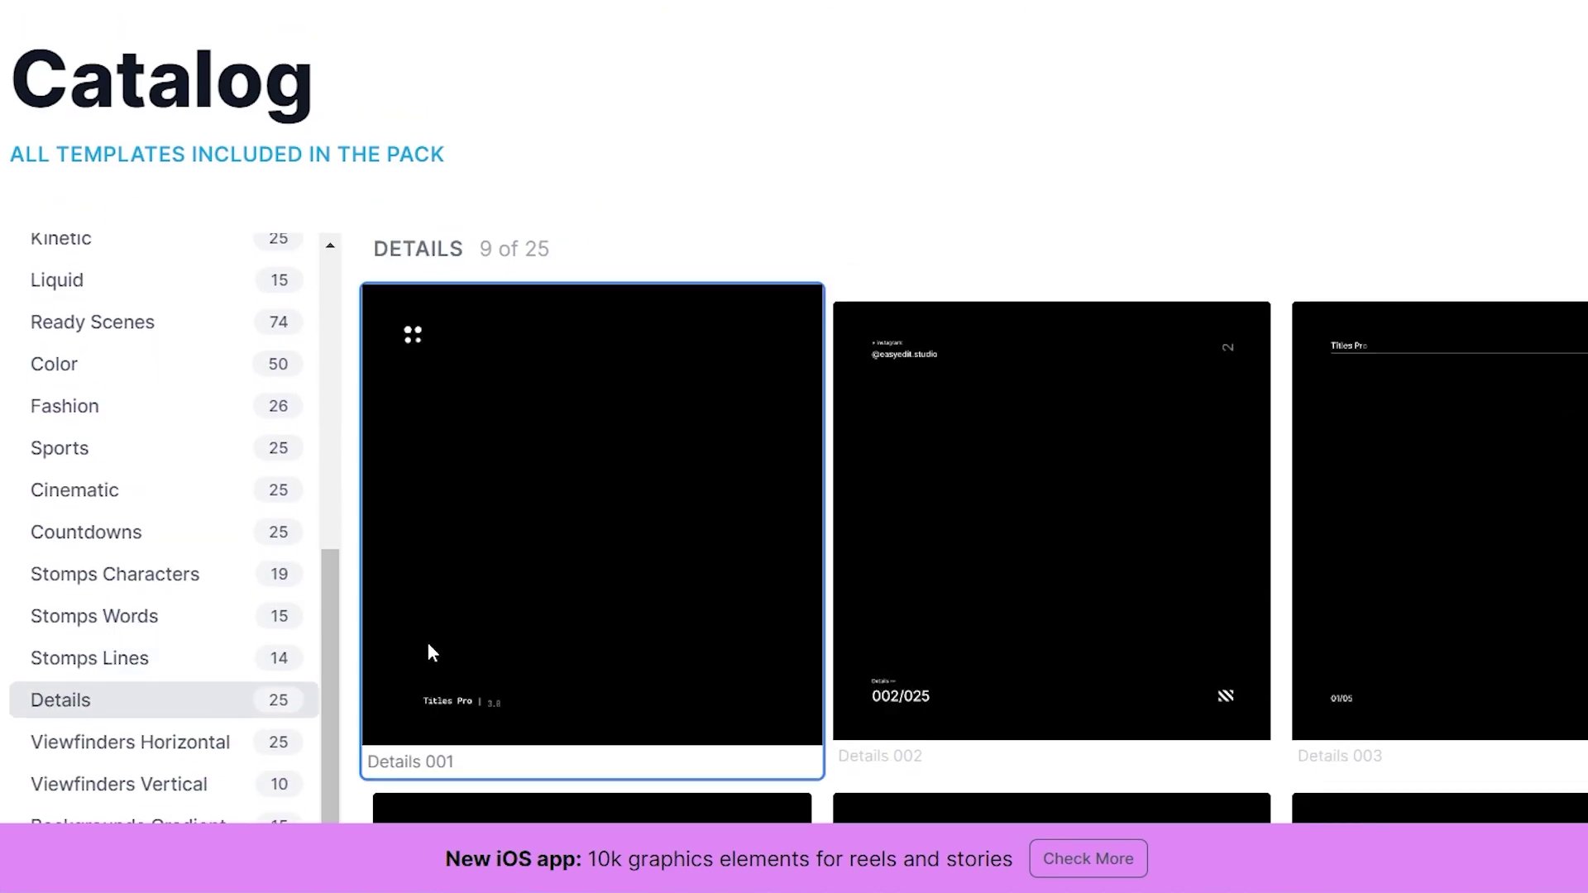
left_click(171, 491)
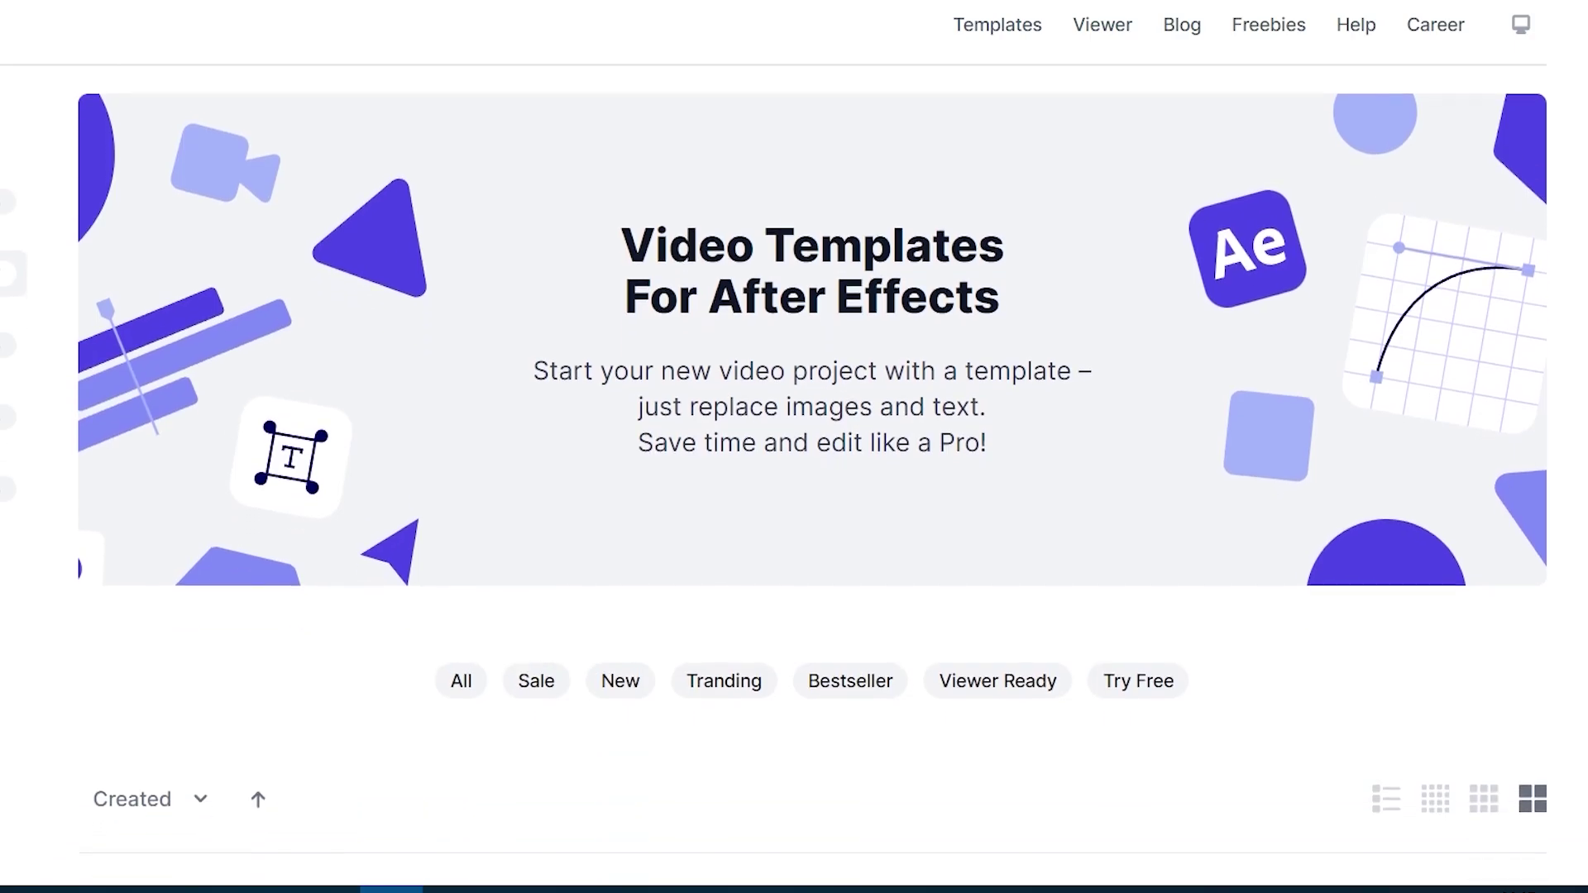
scroll(794, 463, "down", 8)
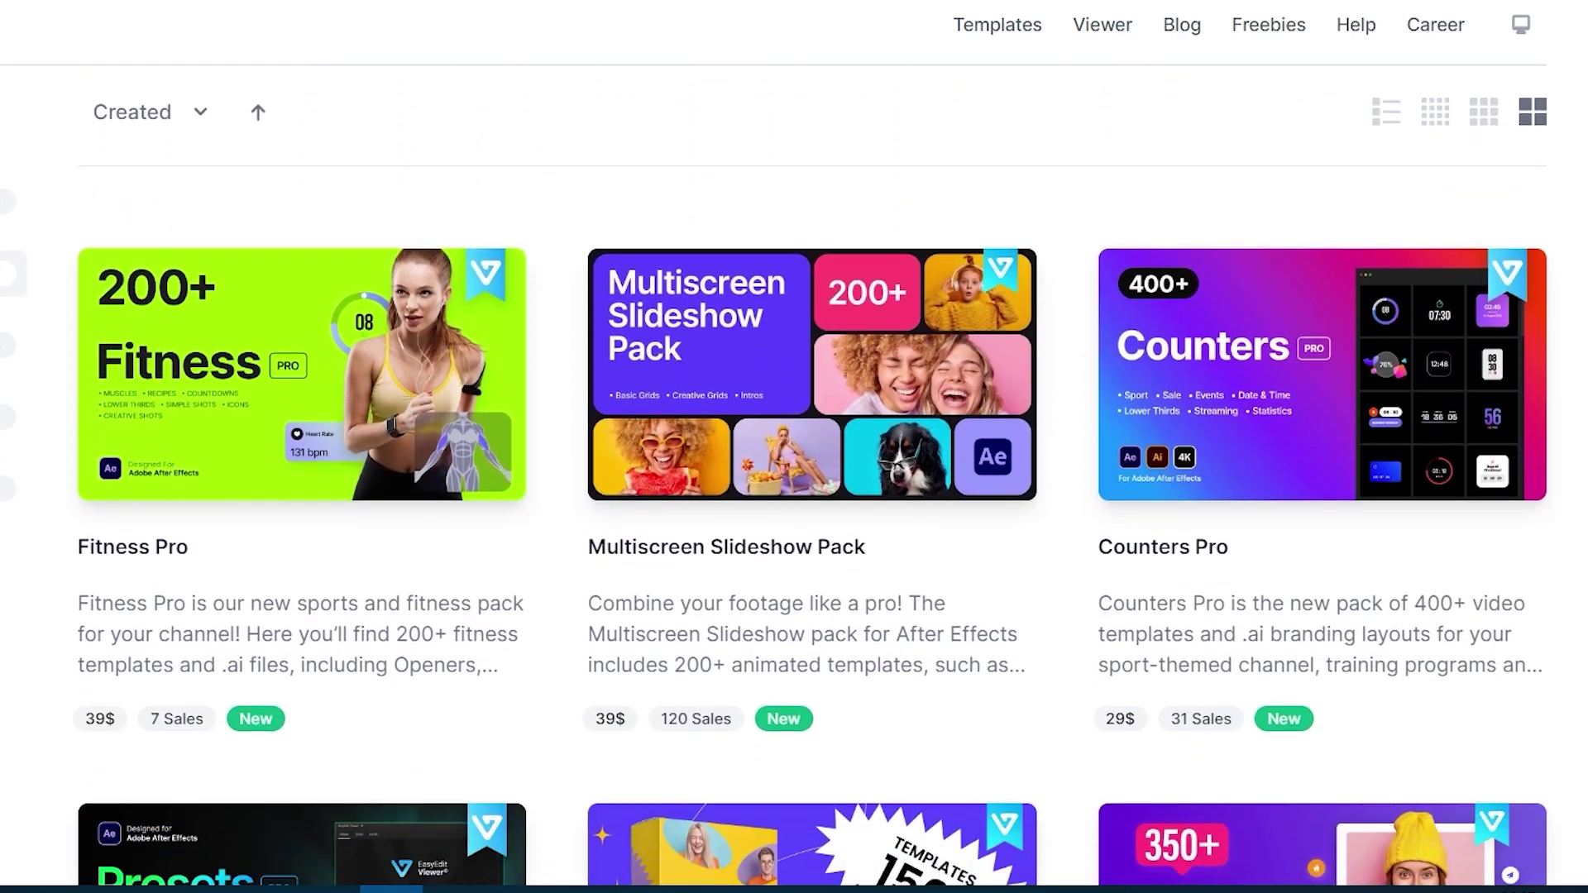
scroll(794, 463, "down", 6)
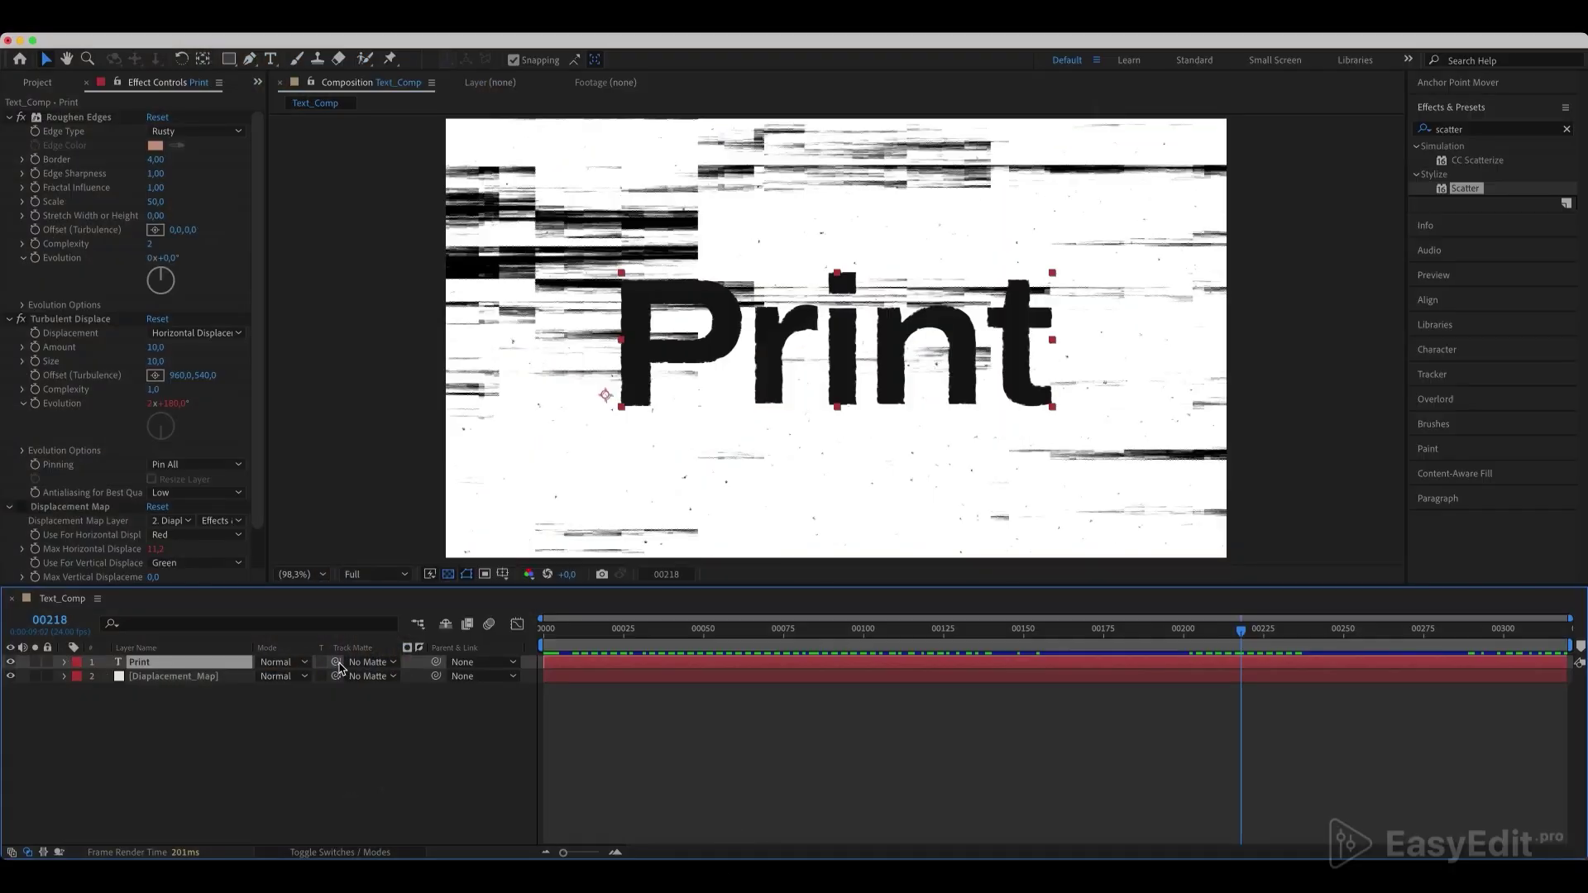
- Make Diaplacement_Map the Print layer's track matte, toggle the matte type, and scrub to preview
left_click(339, 852)
left_click(339, 853)
left_click_drag(335, 662, 202, 681)
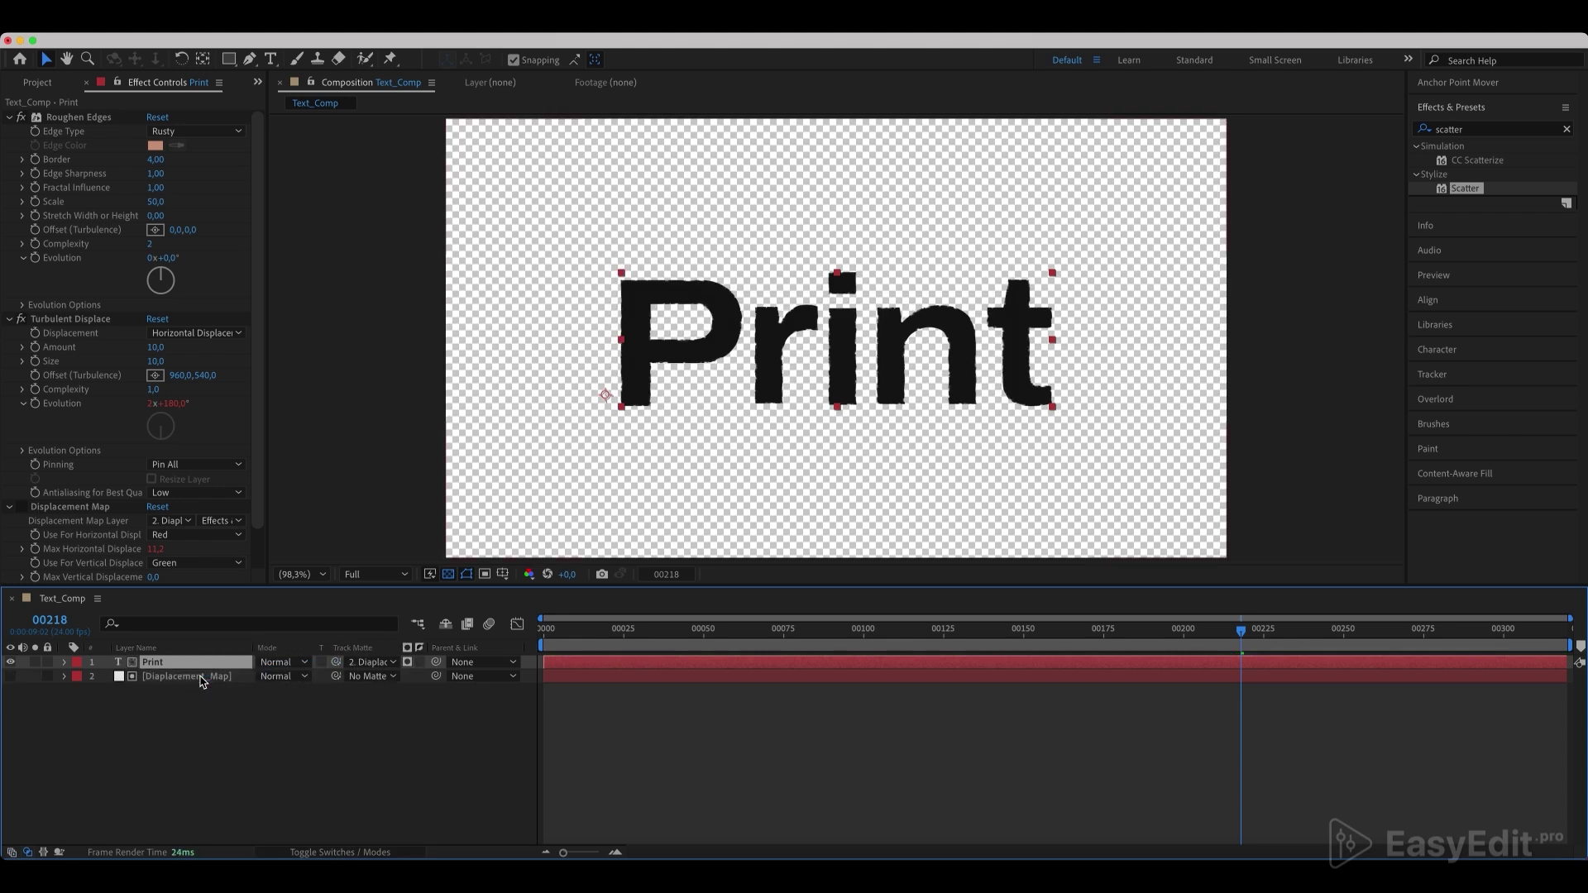
left_click(408, 663)
left_click_drag(1246, 644, 899, 644)
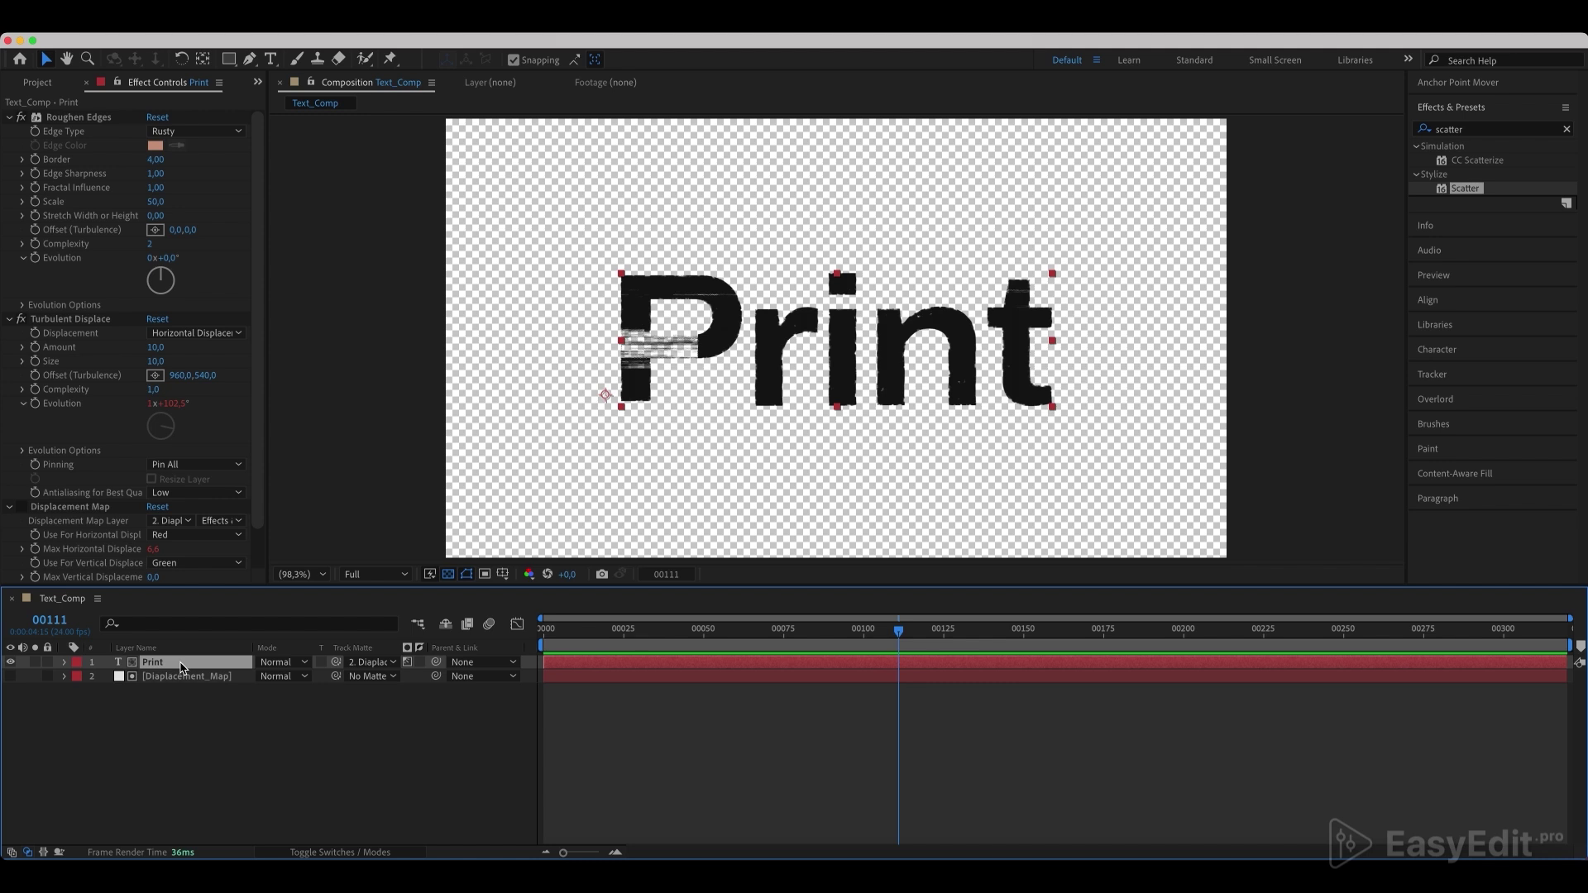
- Duplicate Print as Print 2, move it beneath Print, and set its Track Matte to No Matte
key("super+d")
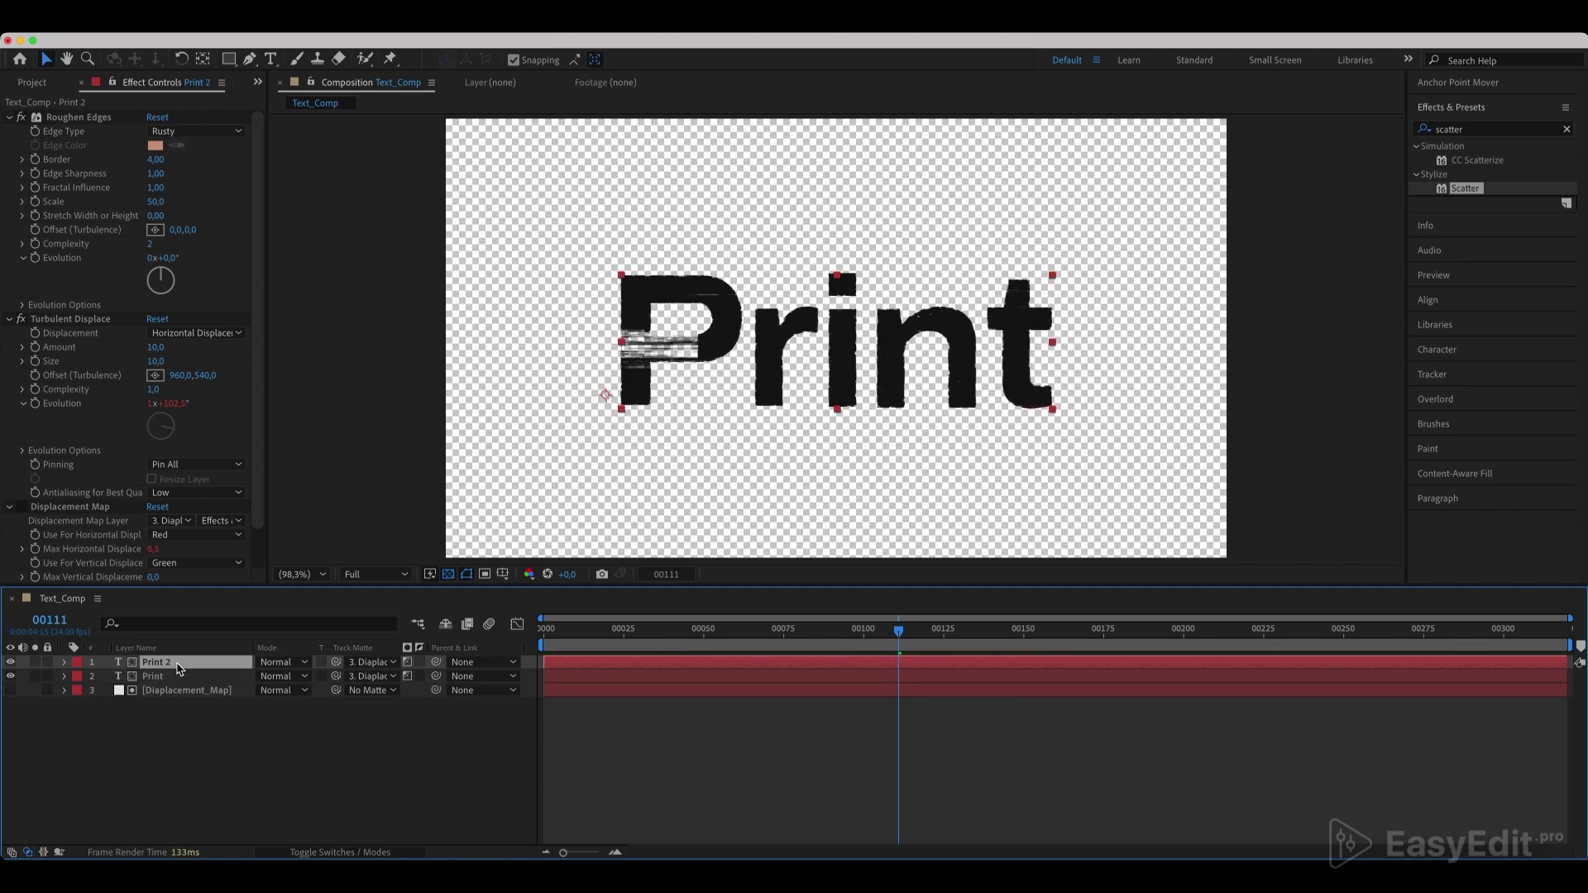
mouse_move(177, 668)
left_mouse_down()
mouse_move(177, 698)
mouse_move(175, 685)
left_mouse_up()
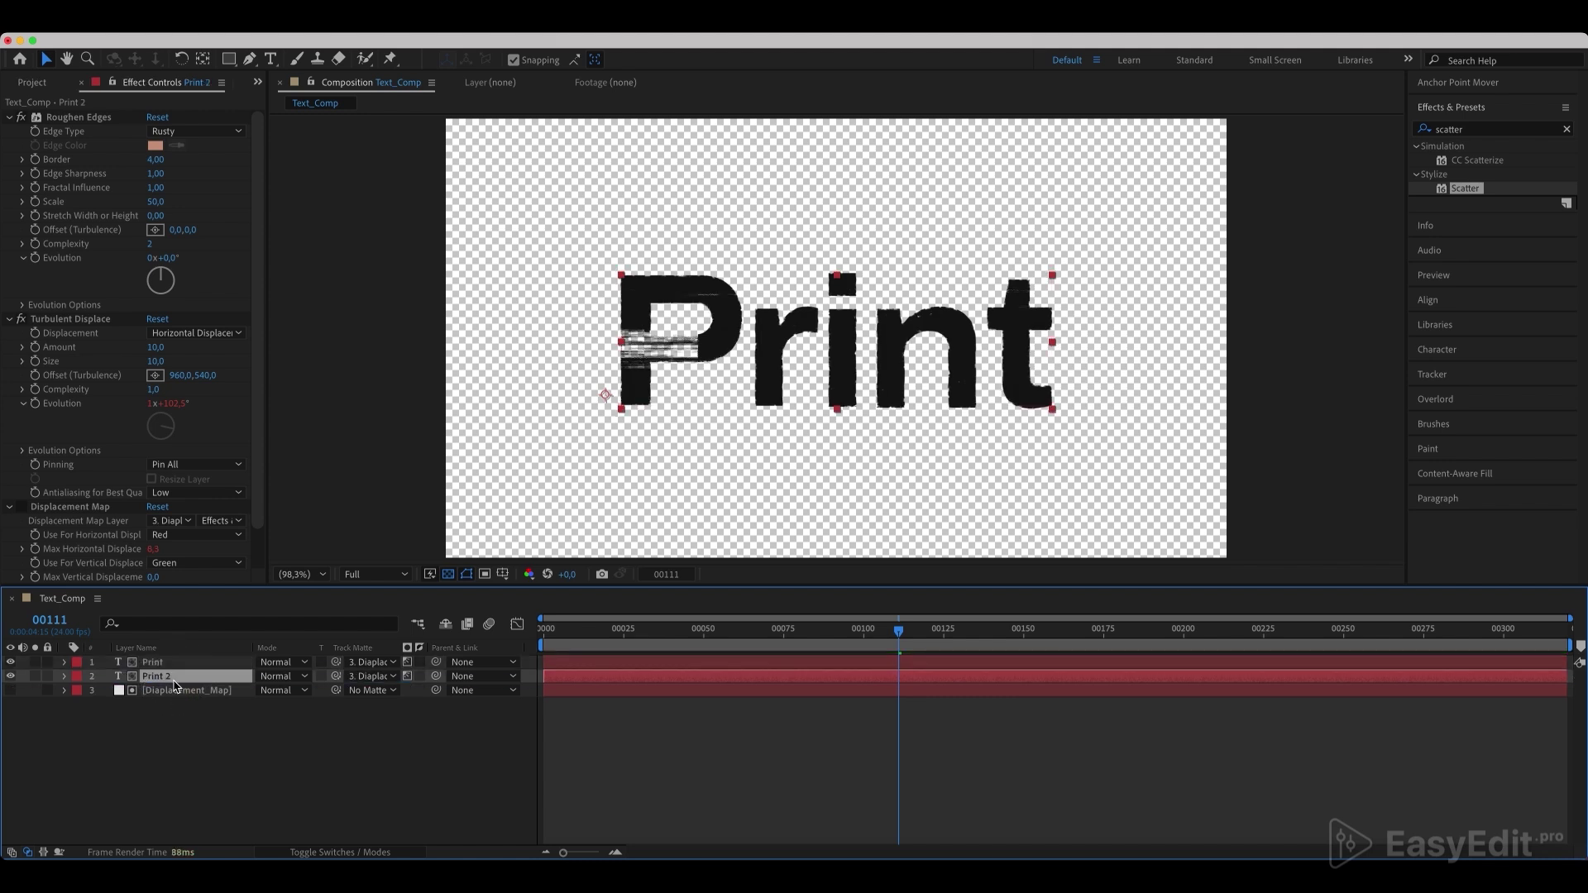
left_click(366, 676)
left_click(370, 693)
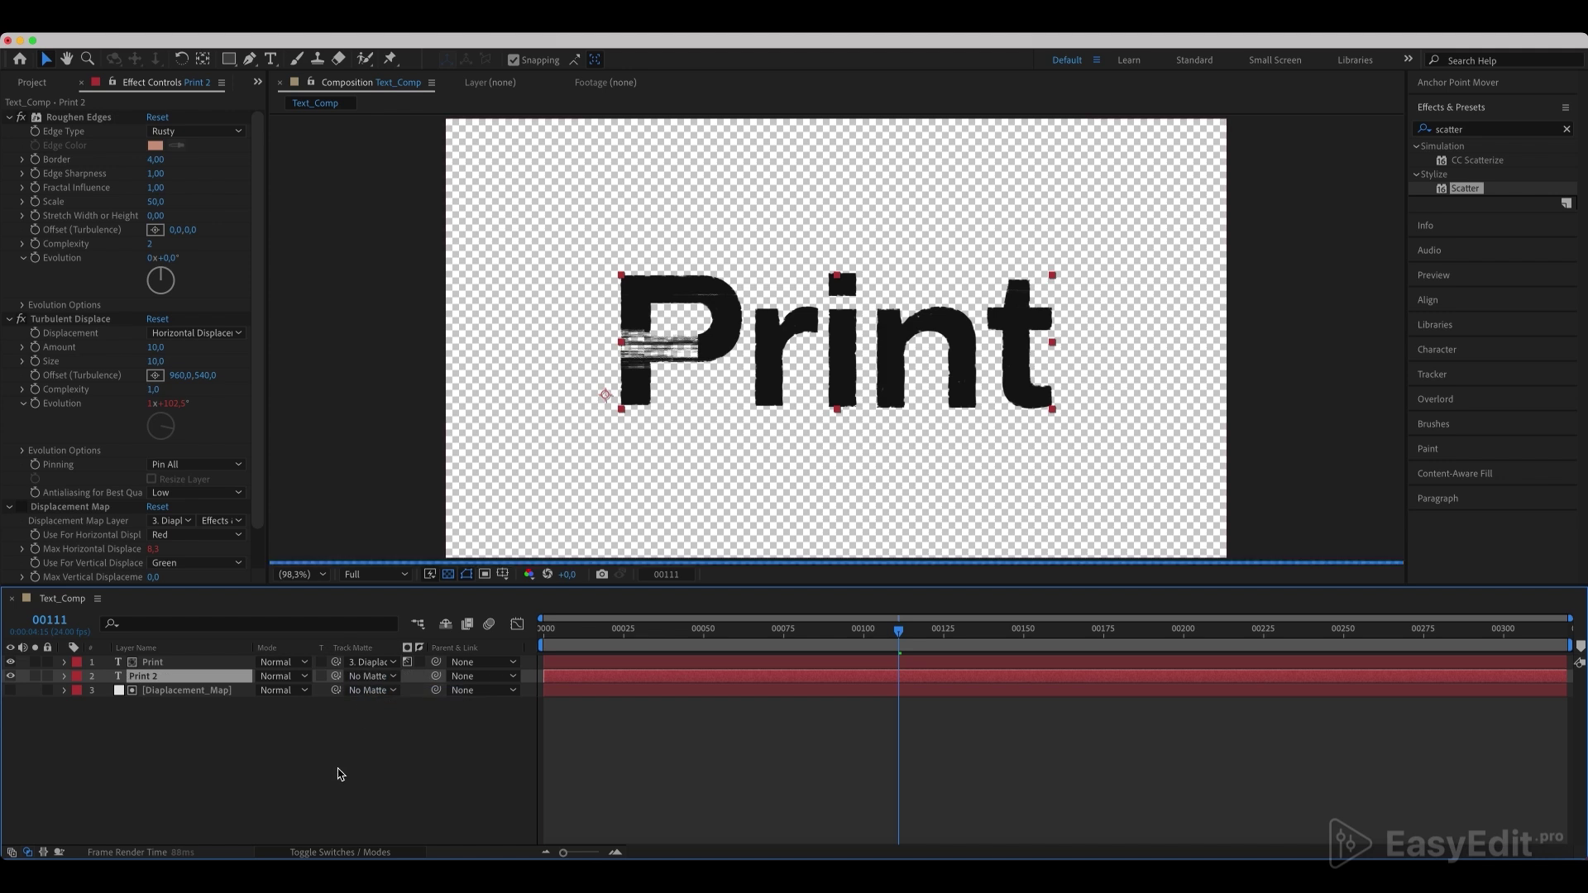
key("super+6")
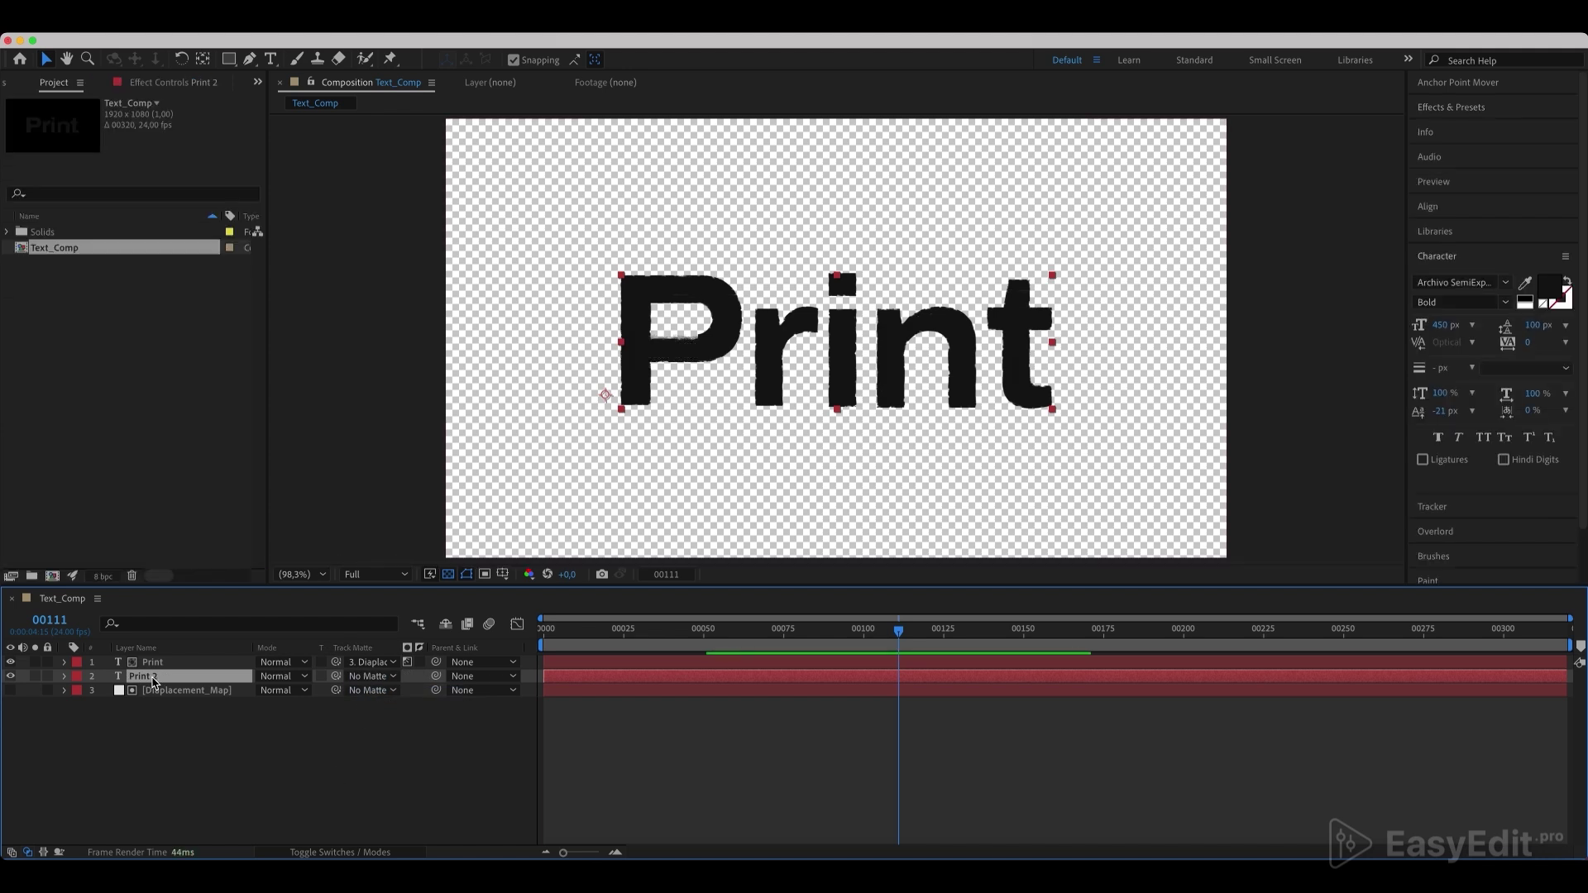
- Set Print 2's font size to 470 px and centre it horizontally and vertically
left_click(1440, 325)
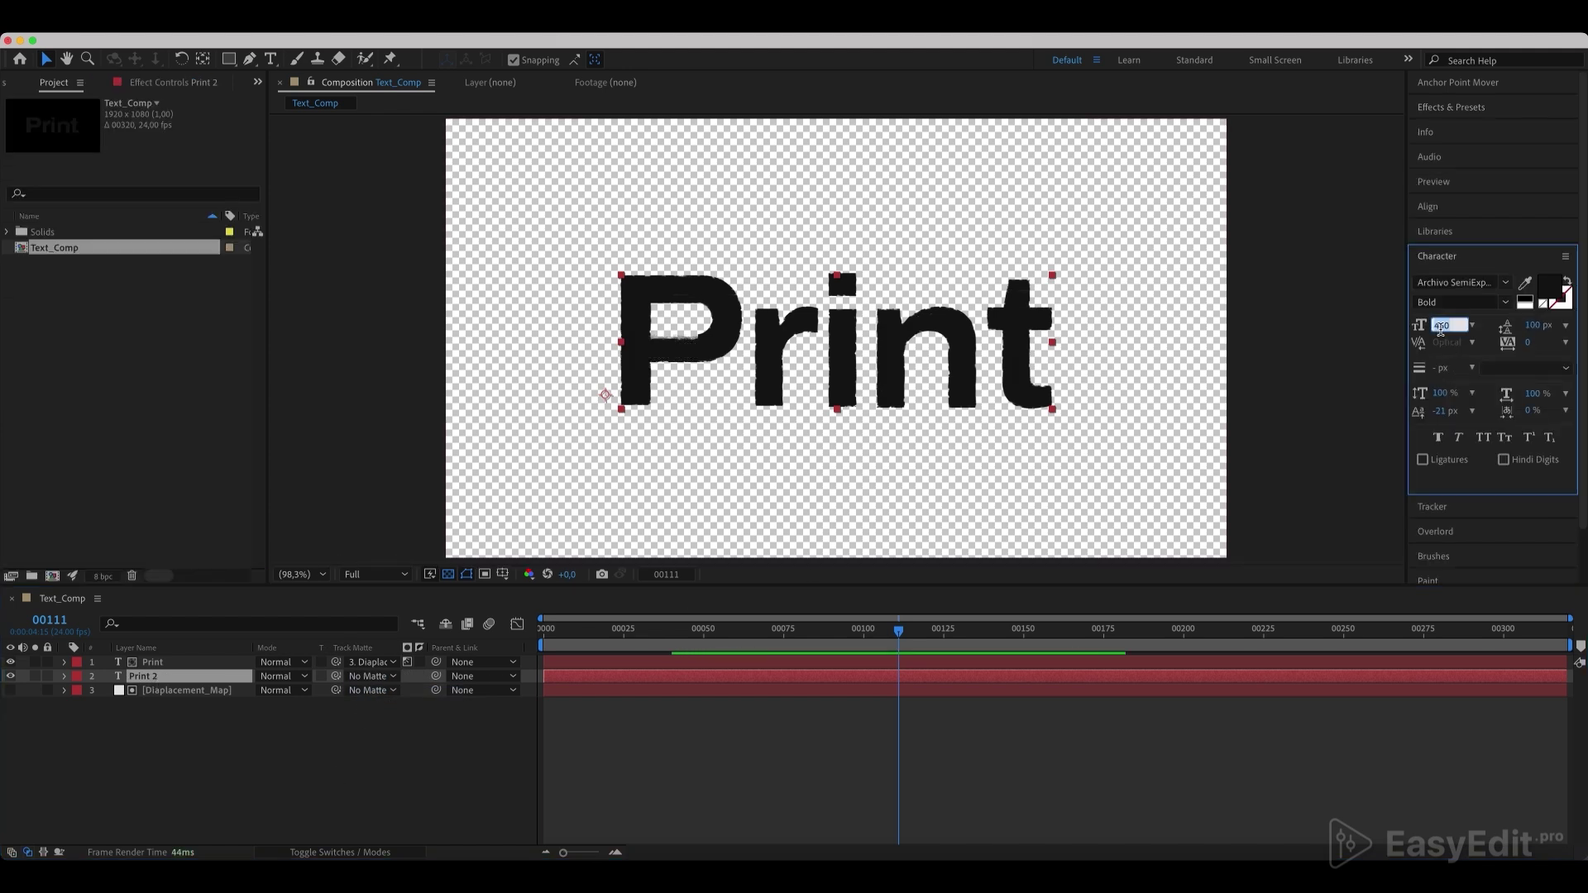
type("470")
key("Return")
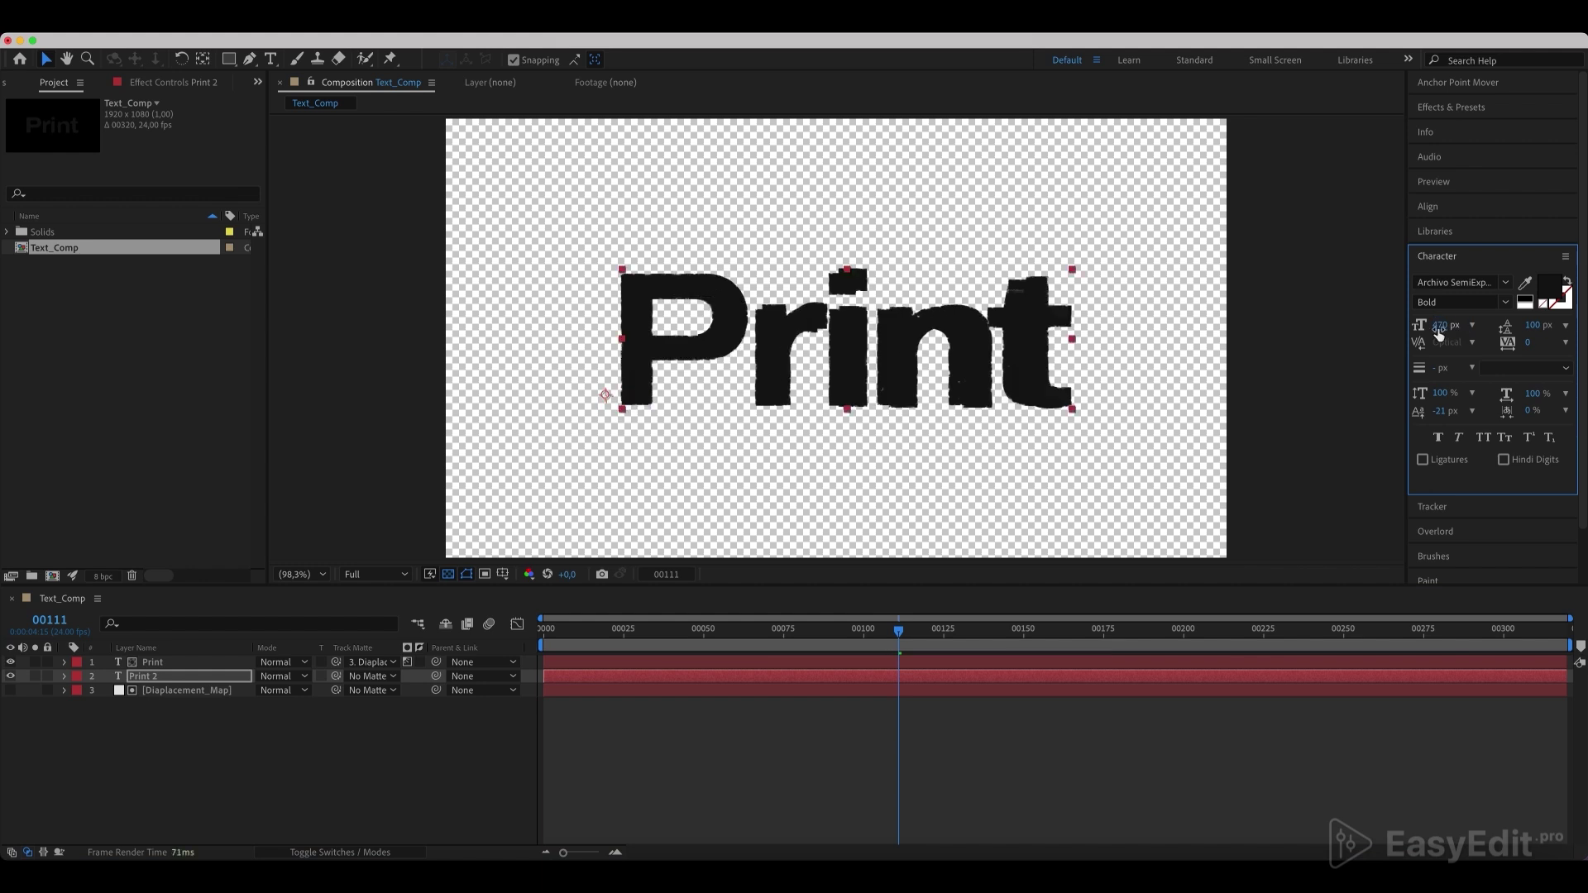
left_click(1441, 209)
left_click(1451, 247)
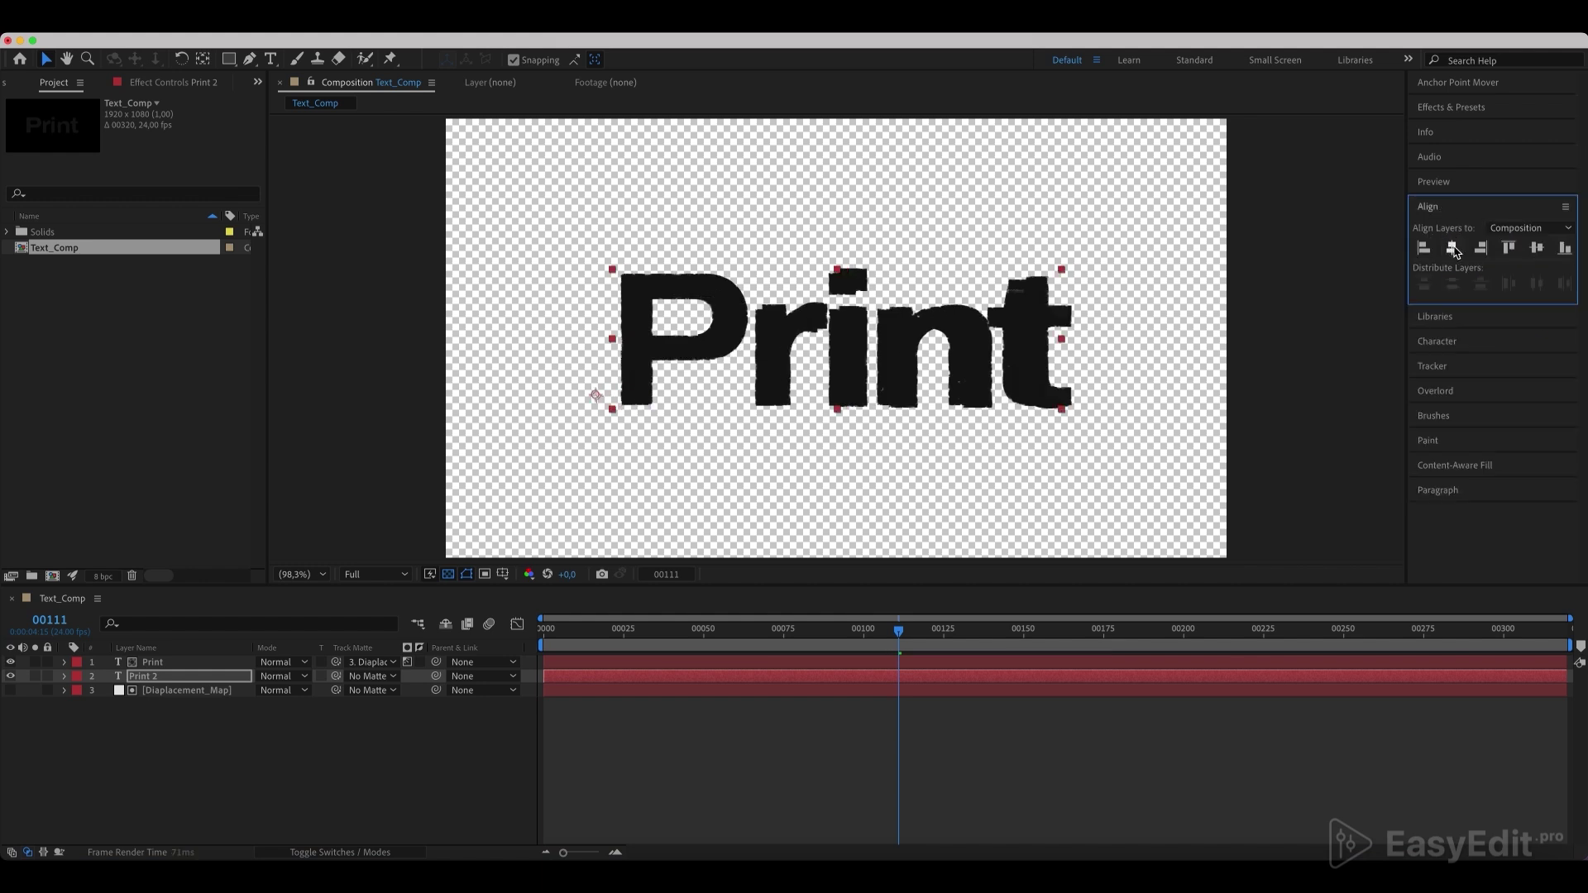
left_click(1534, 250)
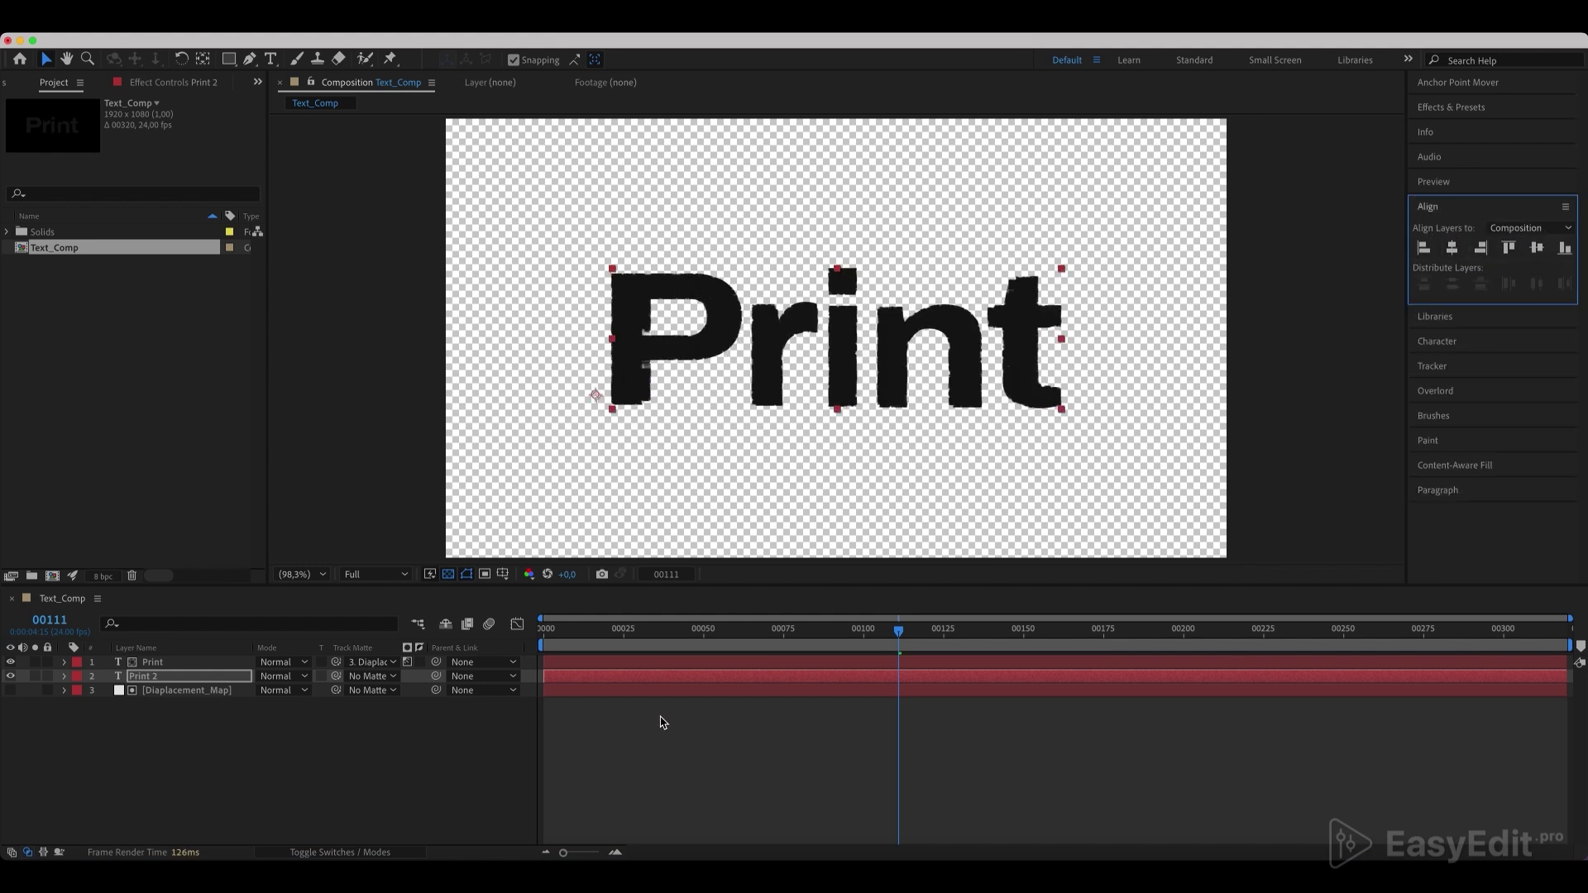
- Toggle the Displacement Map effect on both Print layers and preview at frame 00138
left_click(11, 677)
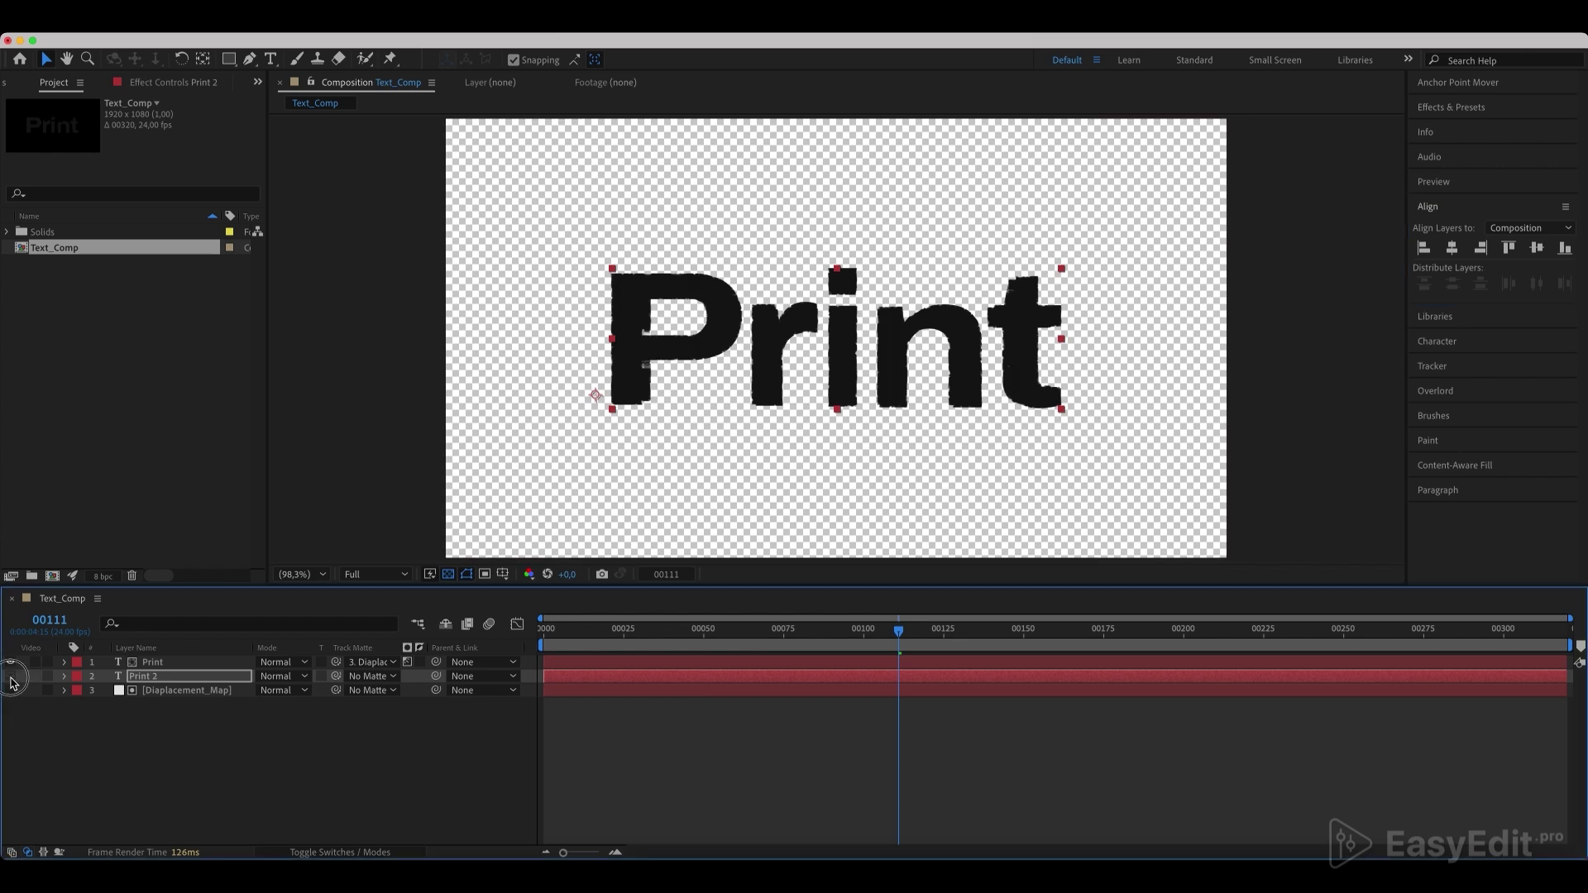
left_click(11, 677)
left_click(10, 676)
left_click(11, 677)
left_click(172, 665, "shift")
key("e")
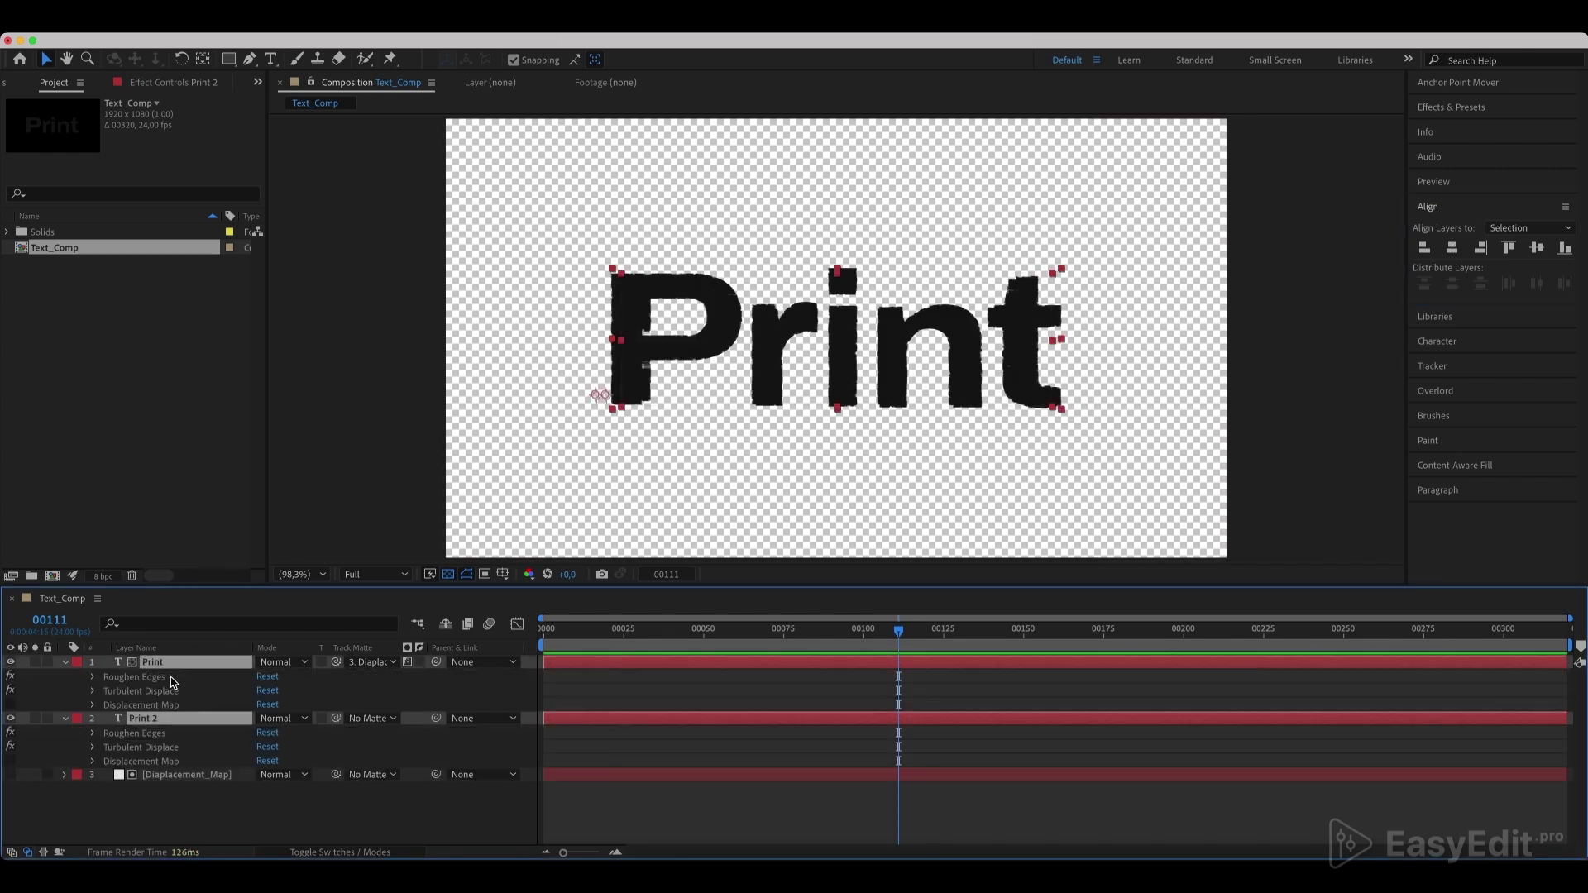
left_click(133, 761)
left_click(10, 761)
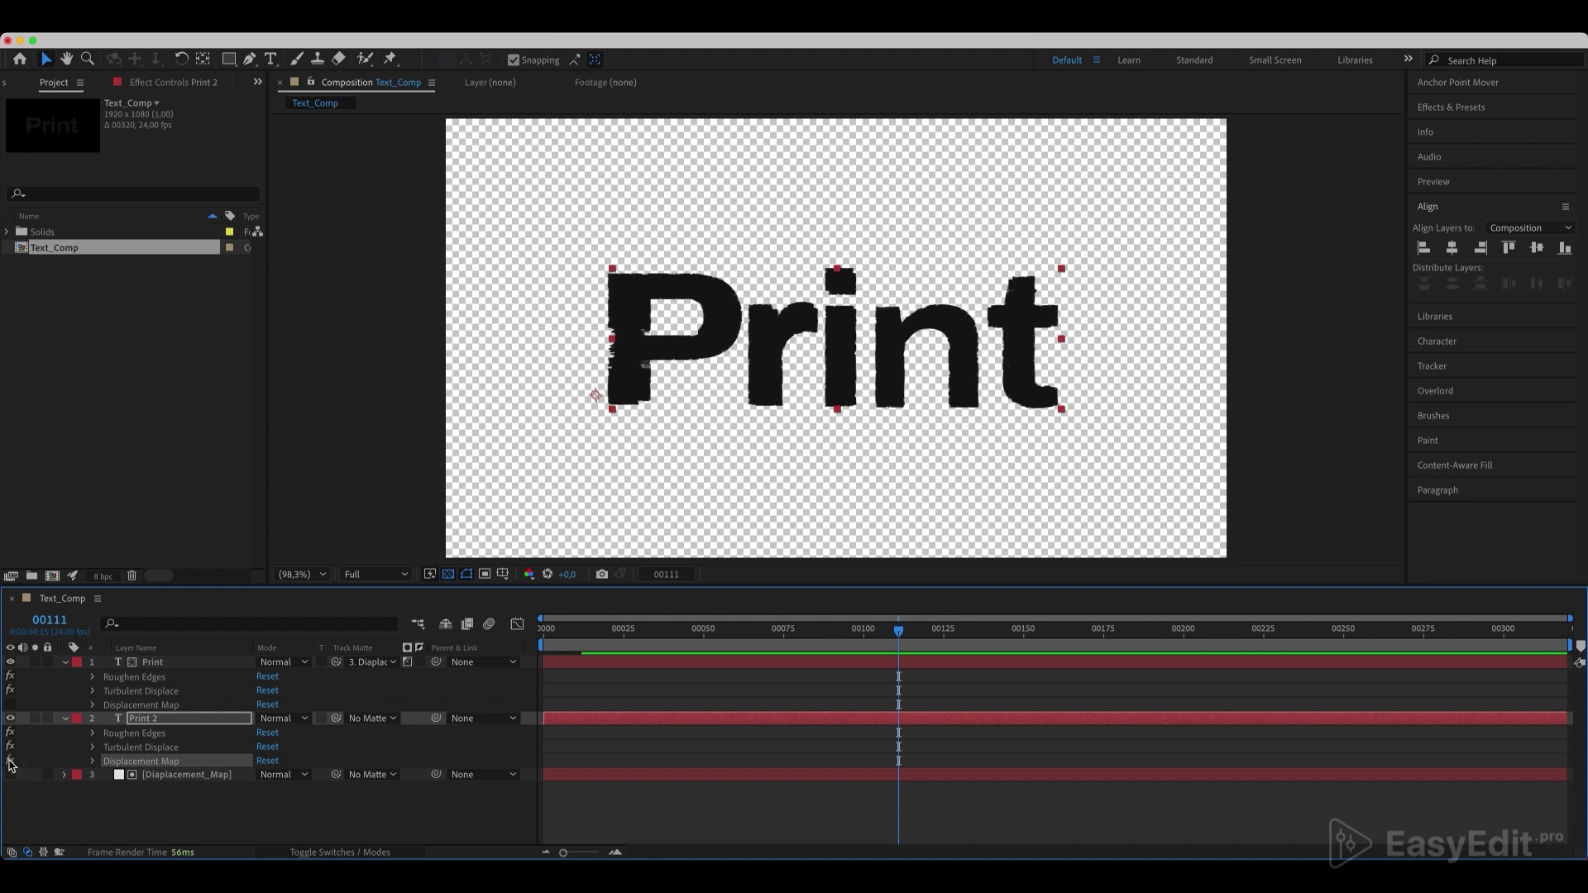
left_click(10, 703)
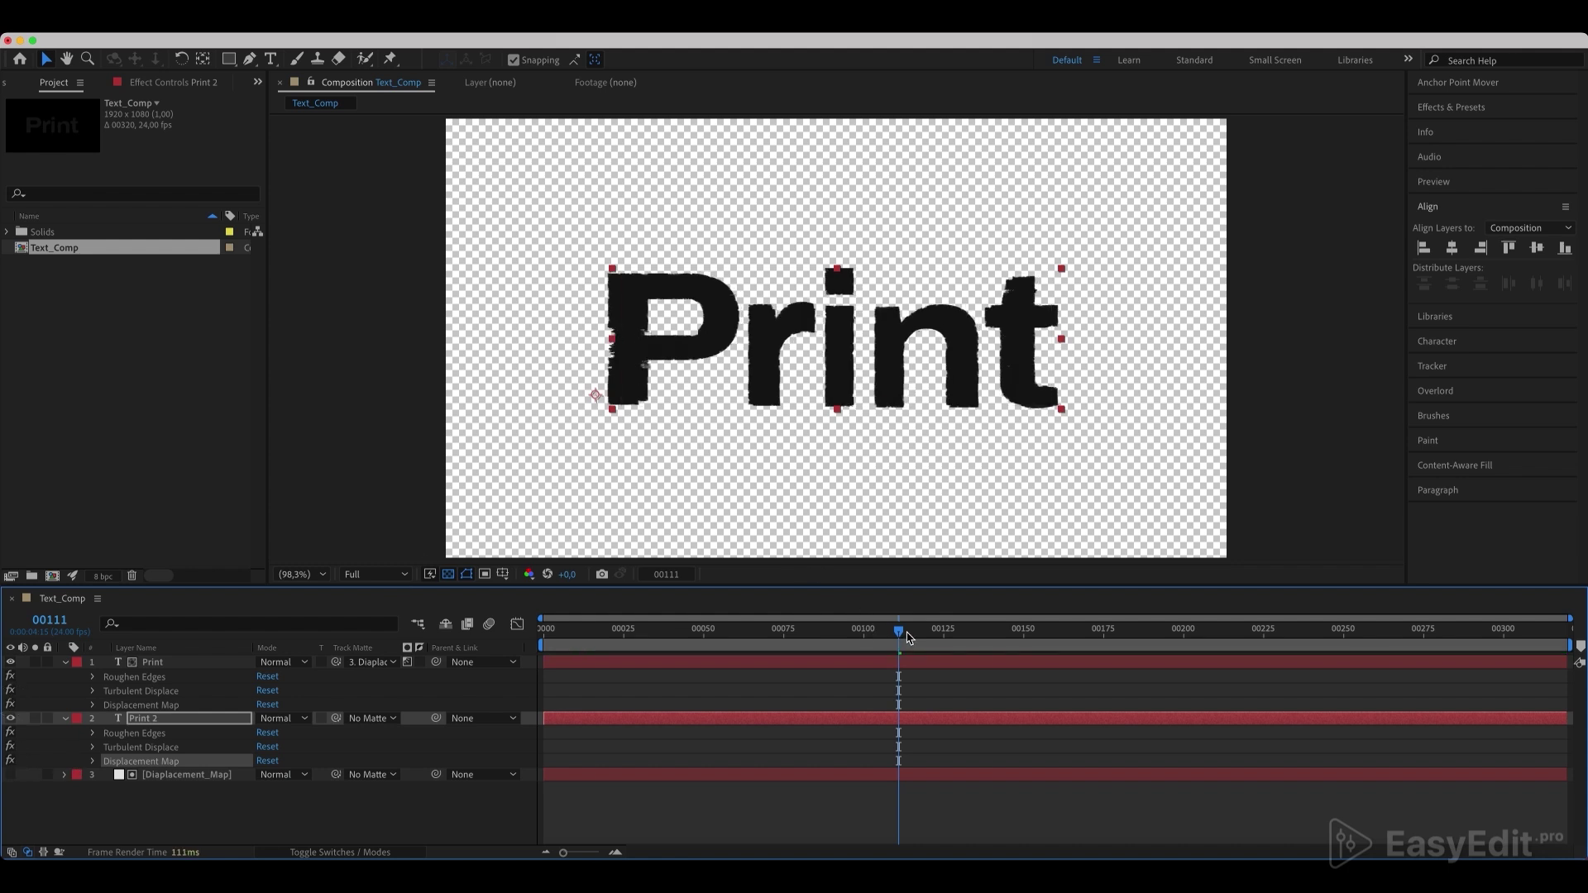
left_click_drag(900, 633, 985, 633)
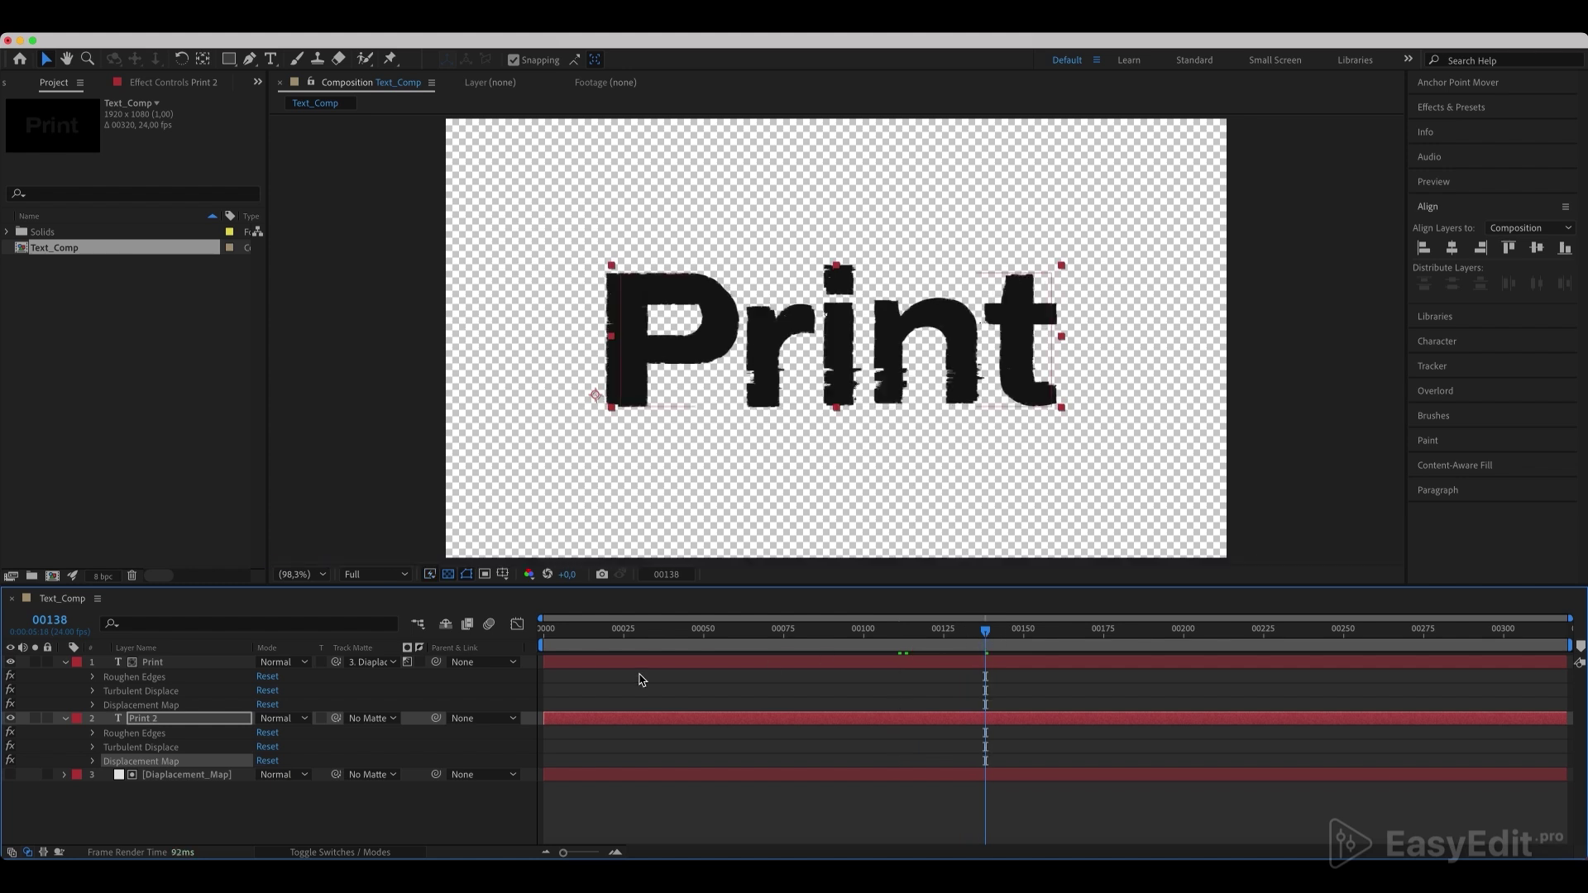
- Set Print 2's Turbulent Displace to Amount 20, Size 50 and Complexity 10
left_click(162, 751)
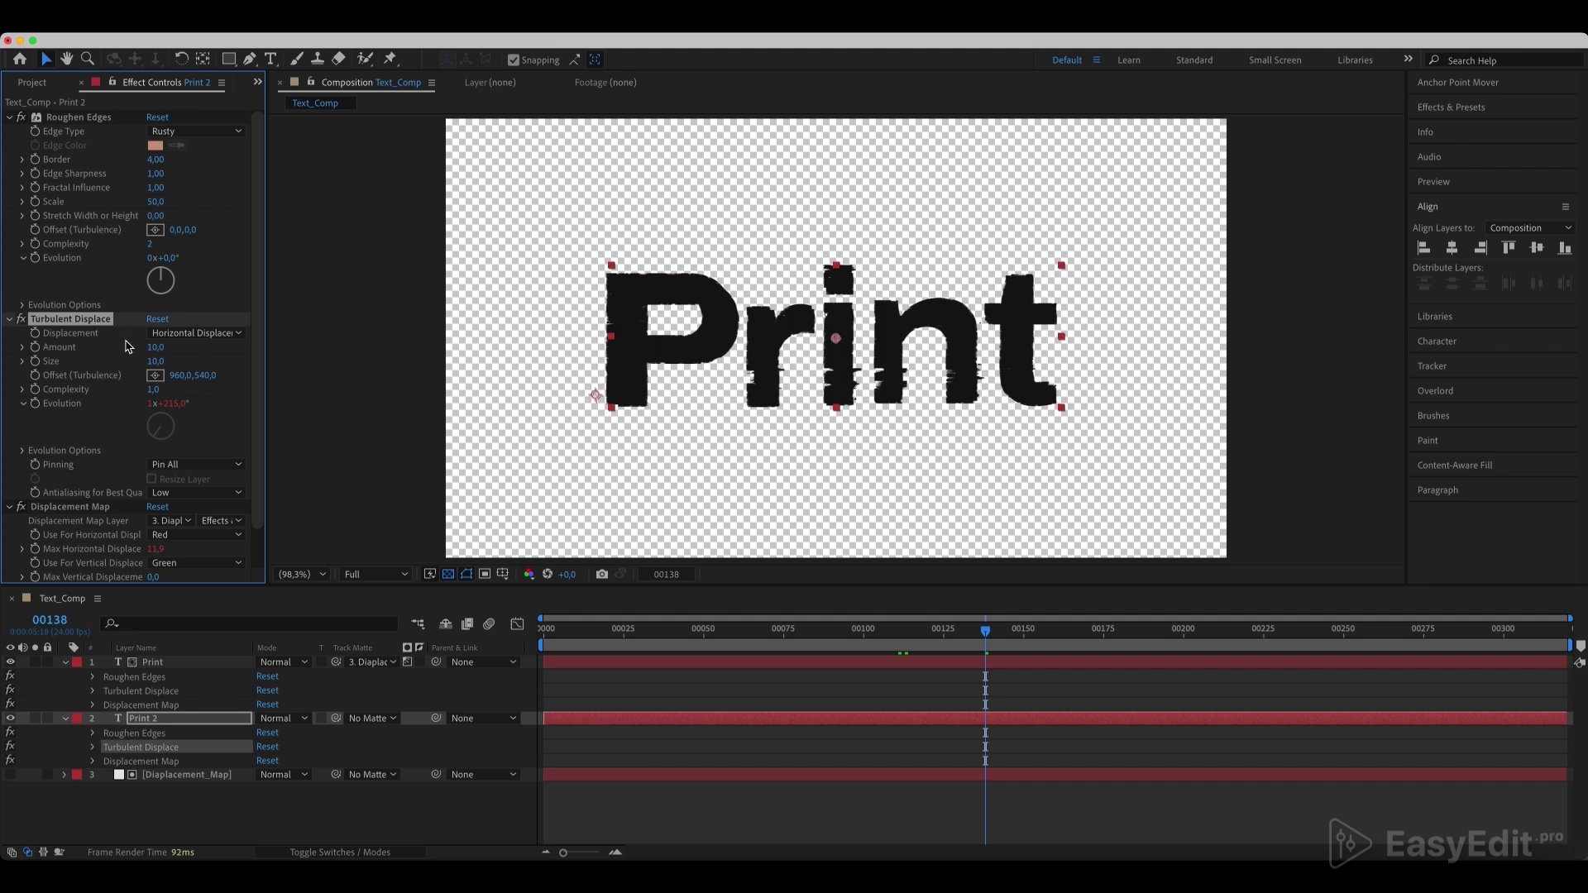
left_click(160, 348)
key("Return")
left_click(156, 364)
type("50")
key("Return")
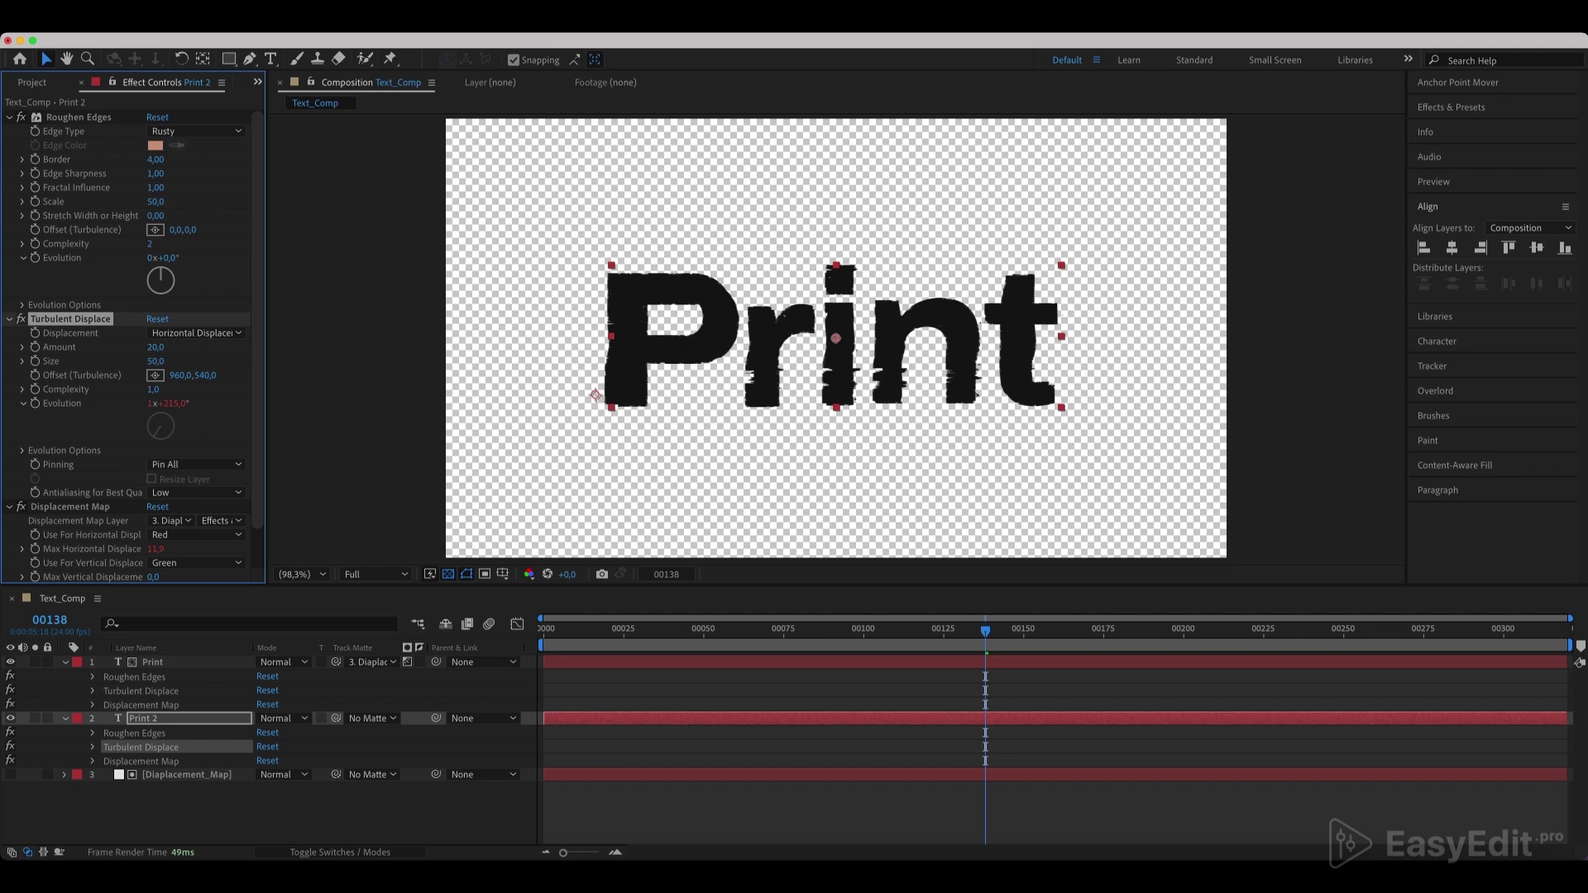
left_click(153, 389)
type("10")
key("Return")
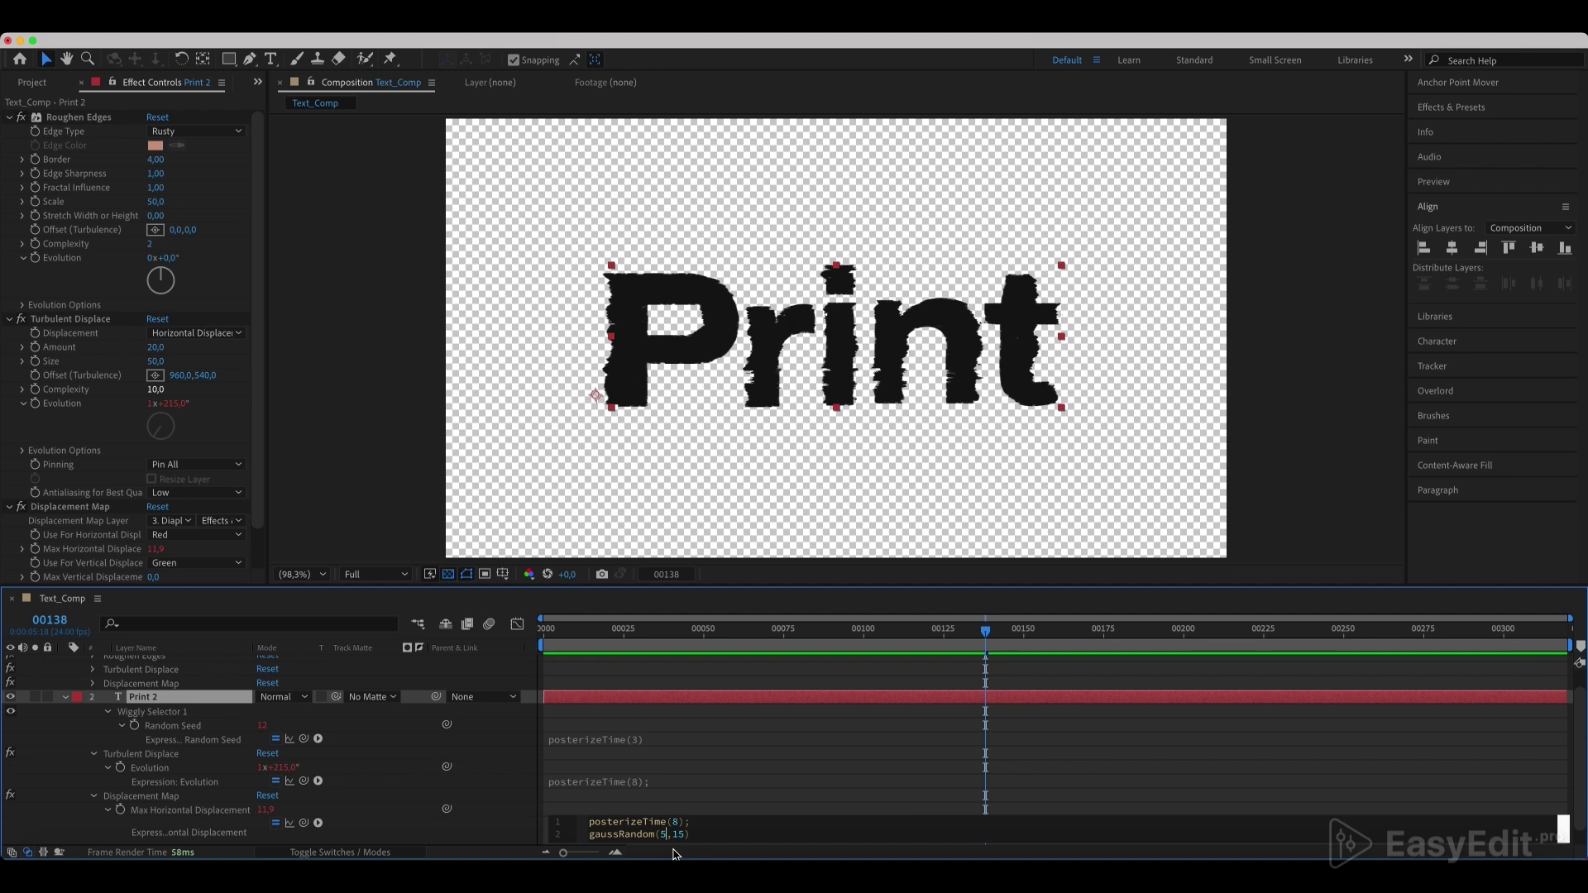
- Edit the Max Horizontal Displacement gaussRandom expression and select both text layers
key("BackSpace")
left_click(727, 789)
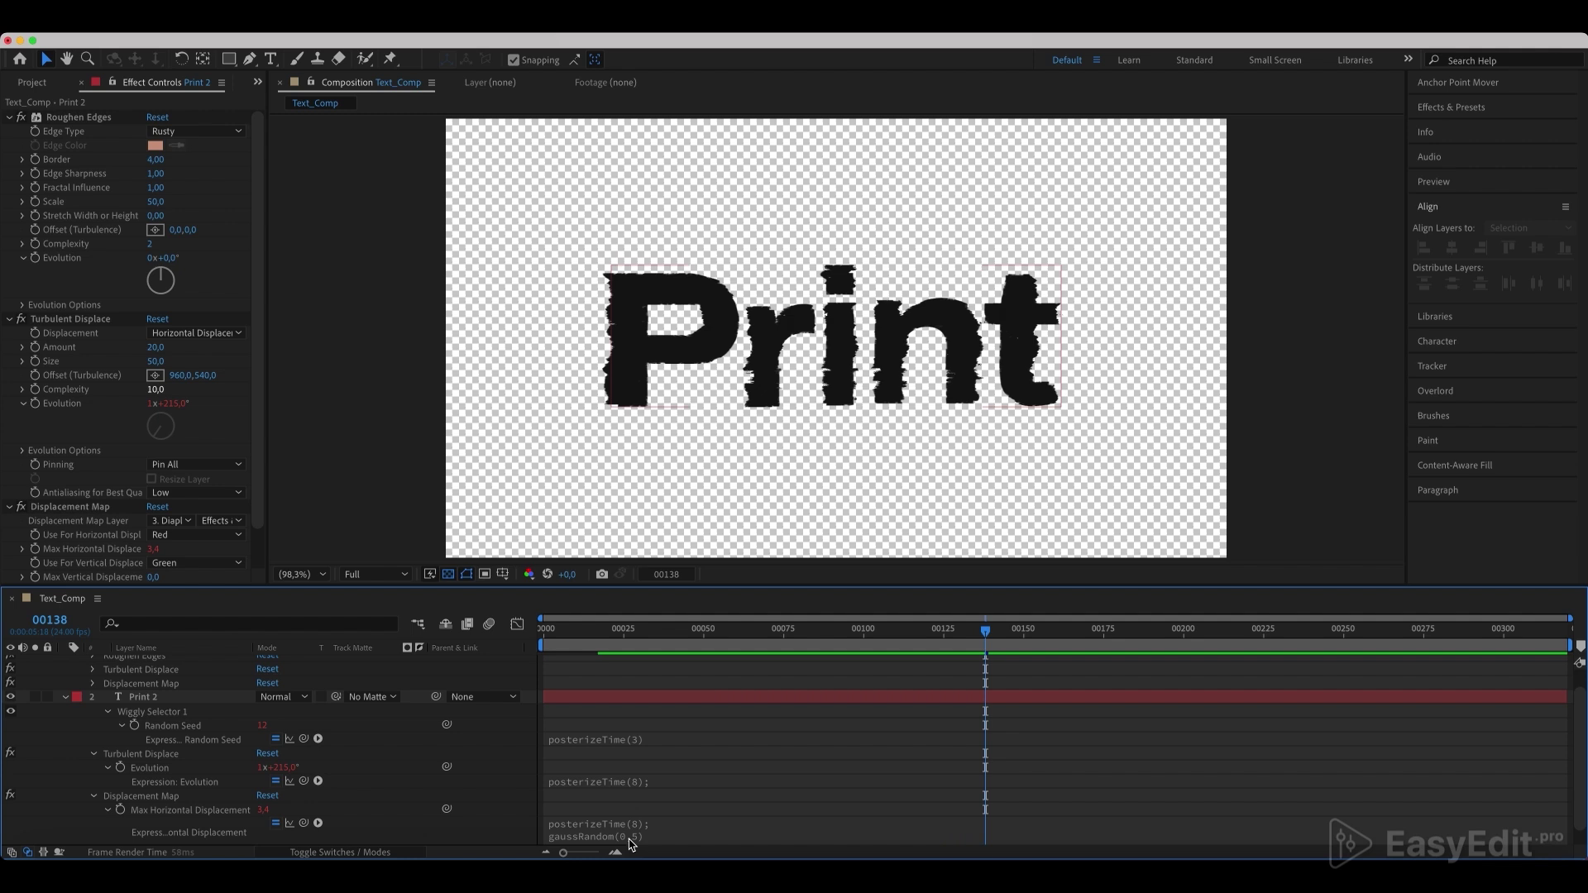
key("ctrl+a")
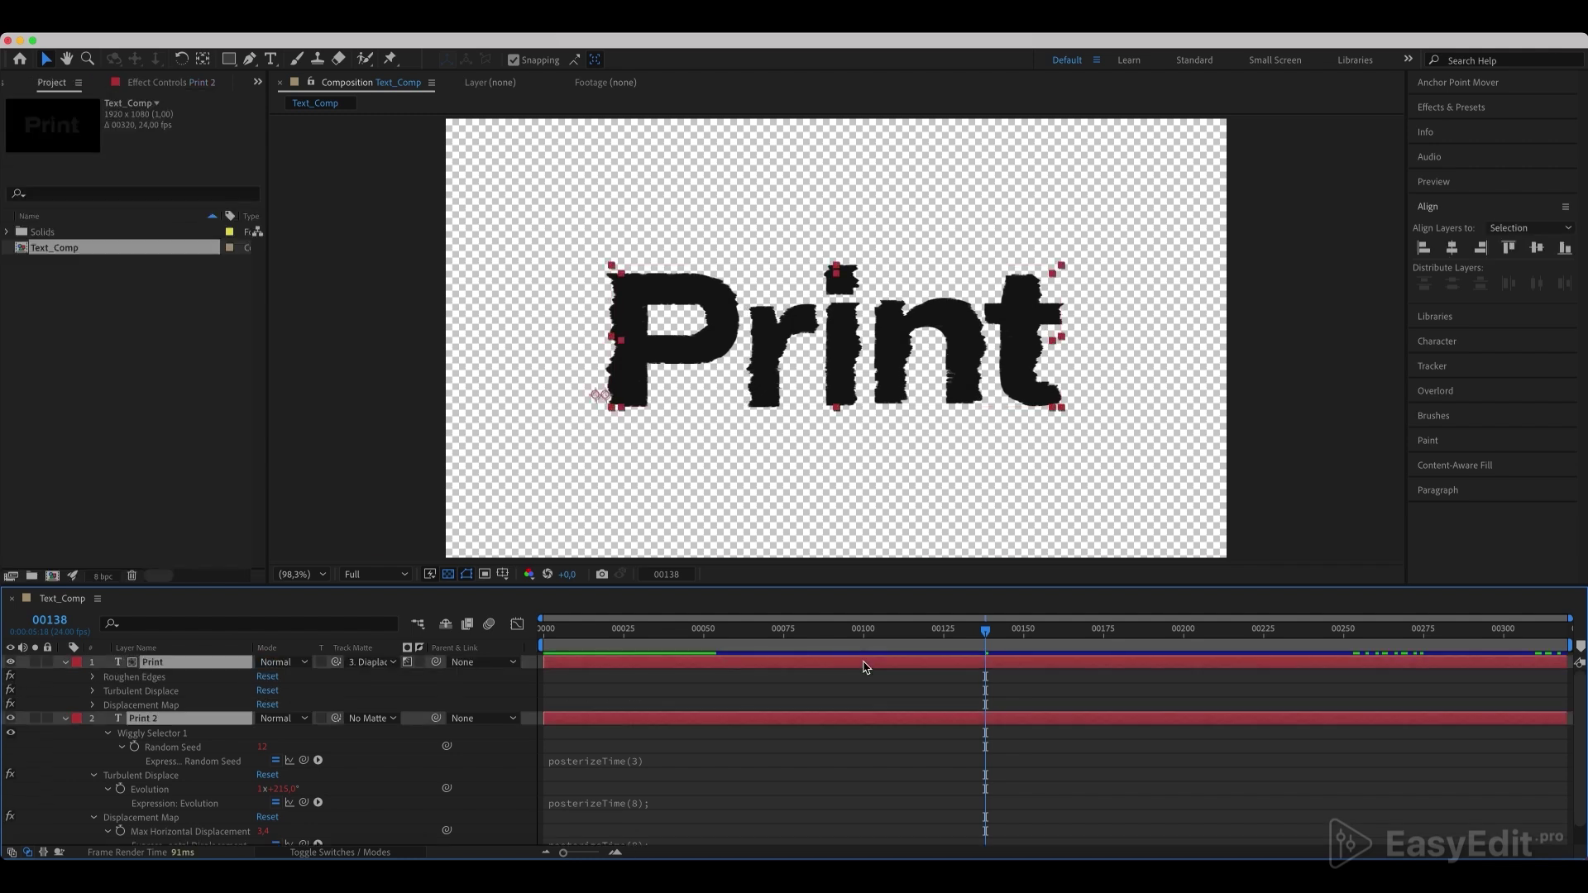
- Collapse all layer properties and select only the Print 2 layer
key("u")
key("ctrl+shift+a")
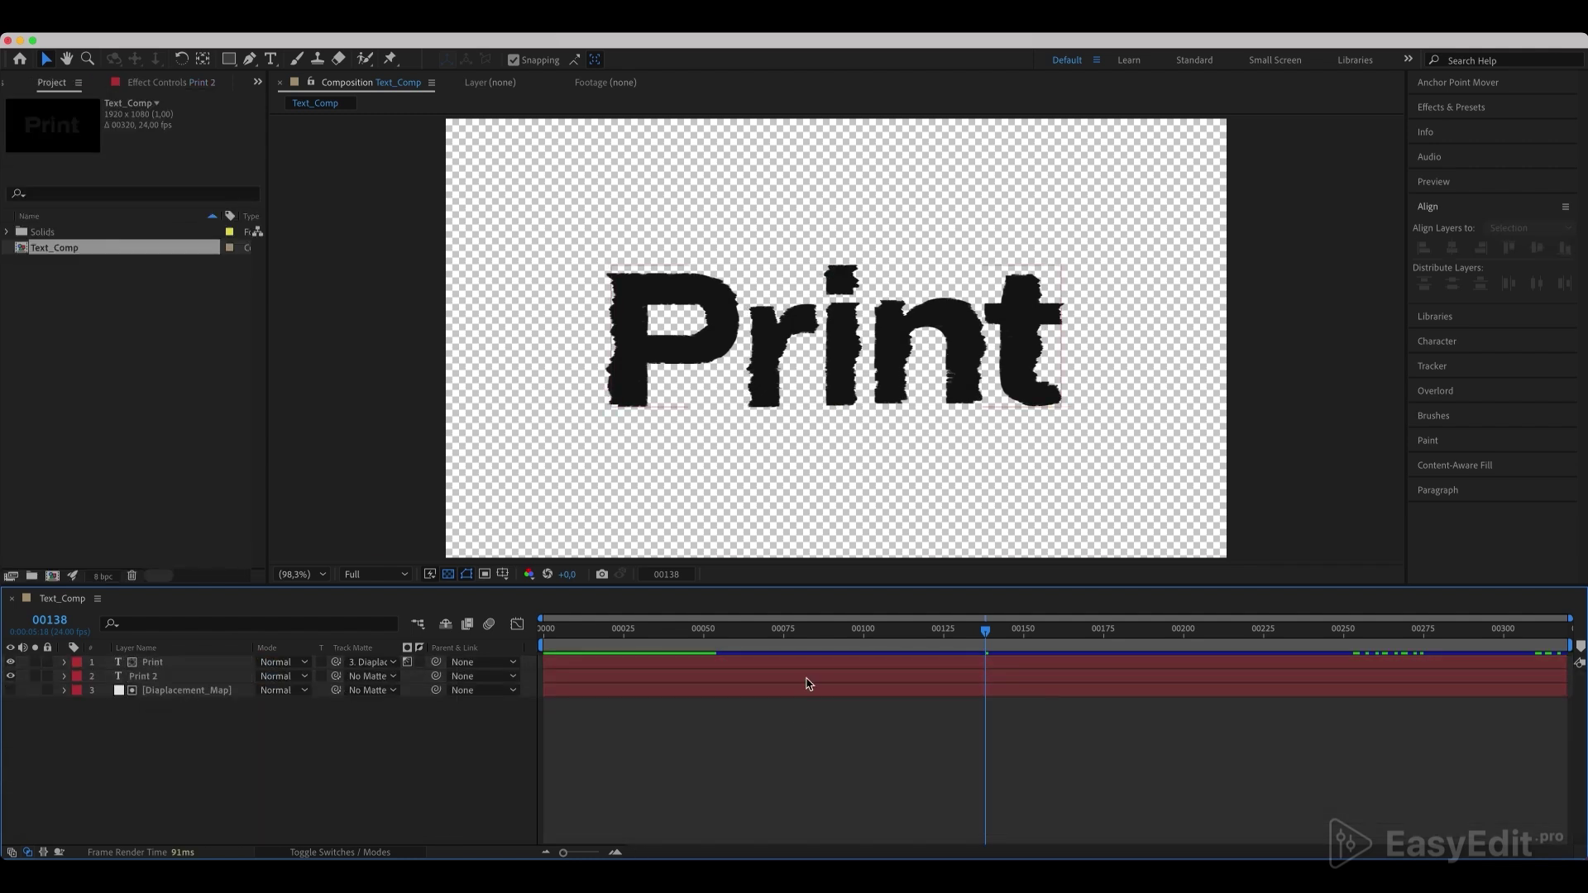
left_click(798, 677)
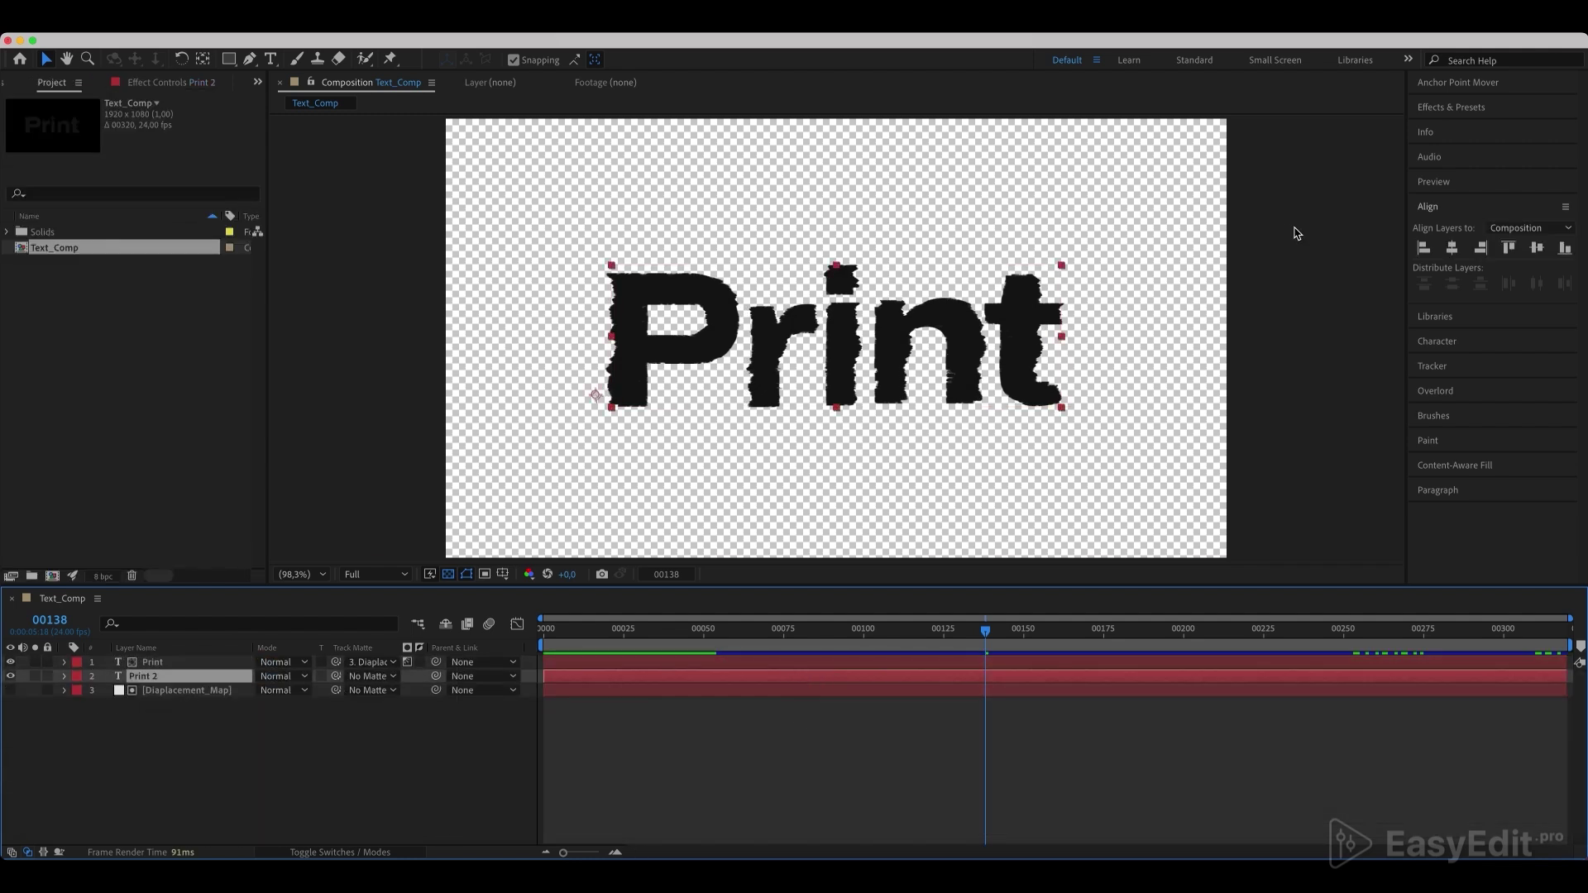
- Apply Gaussian Blur to Print 2 with Blurriness 40
left_click(1448, 108)
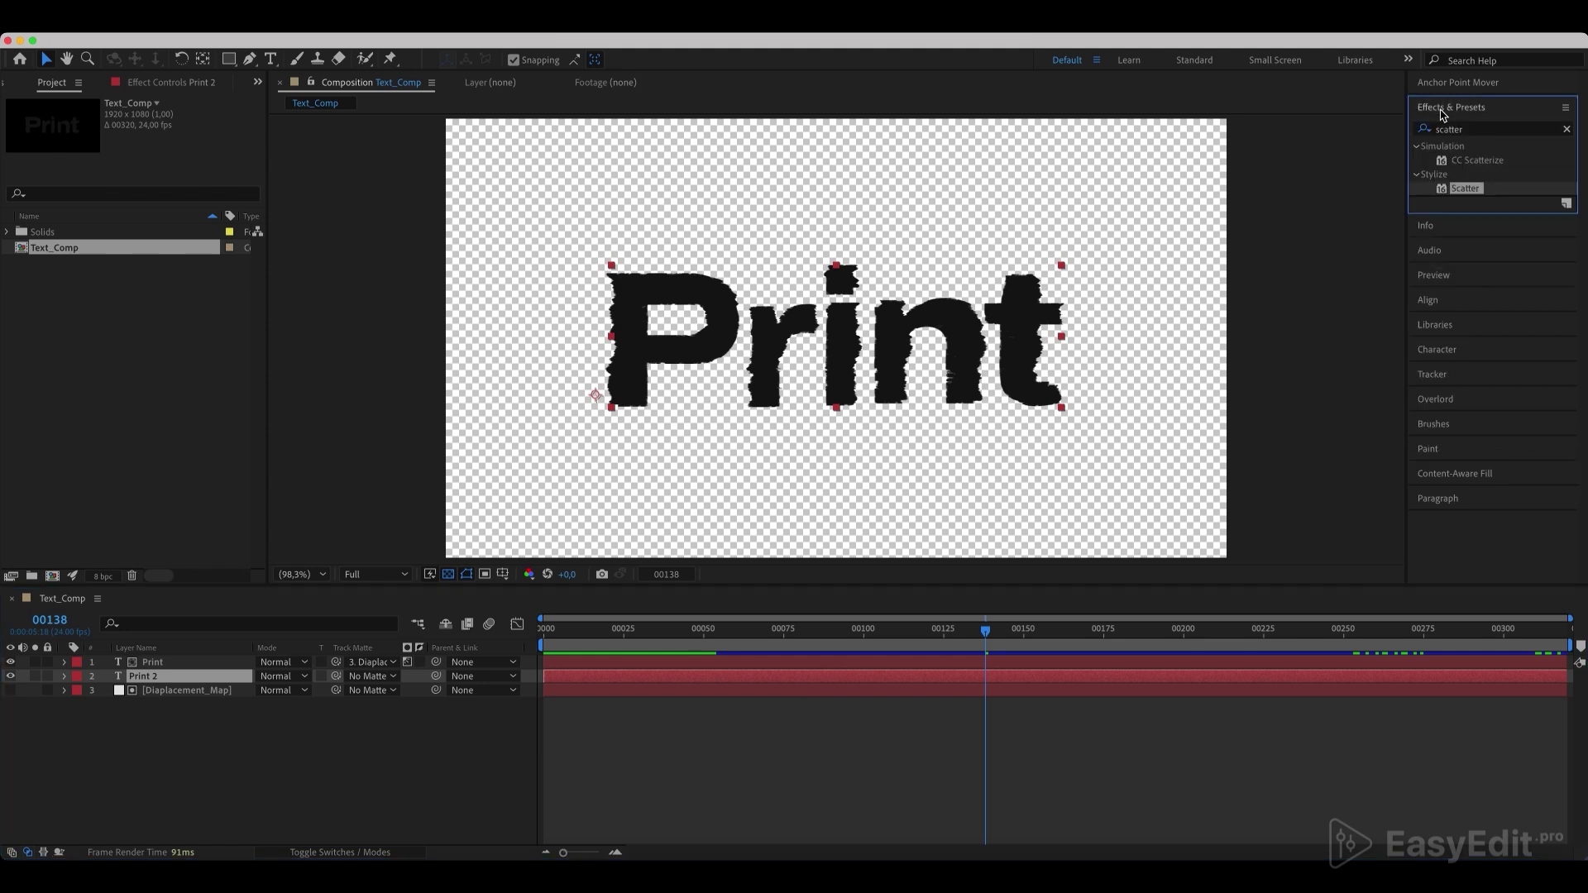
left_click(1568, 130)
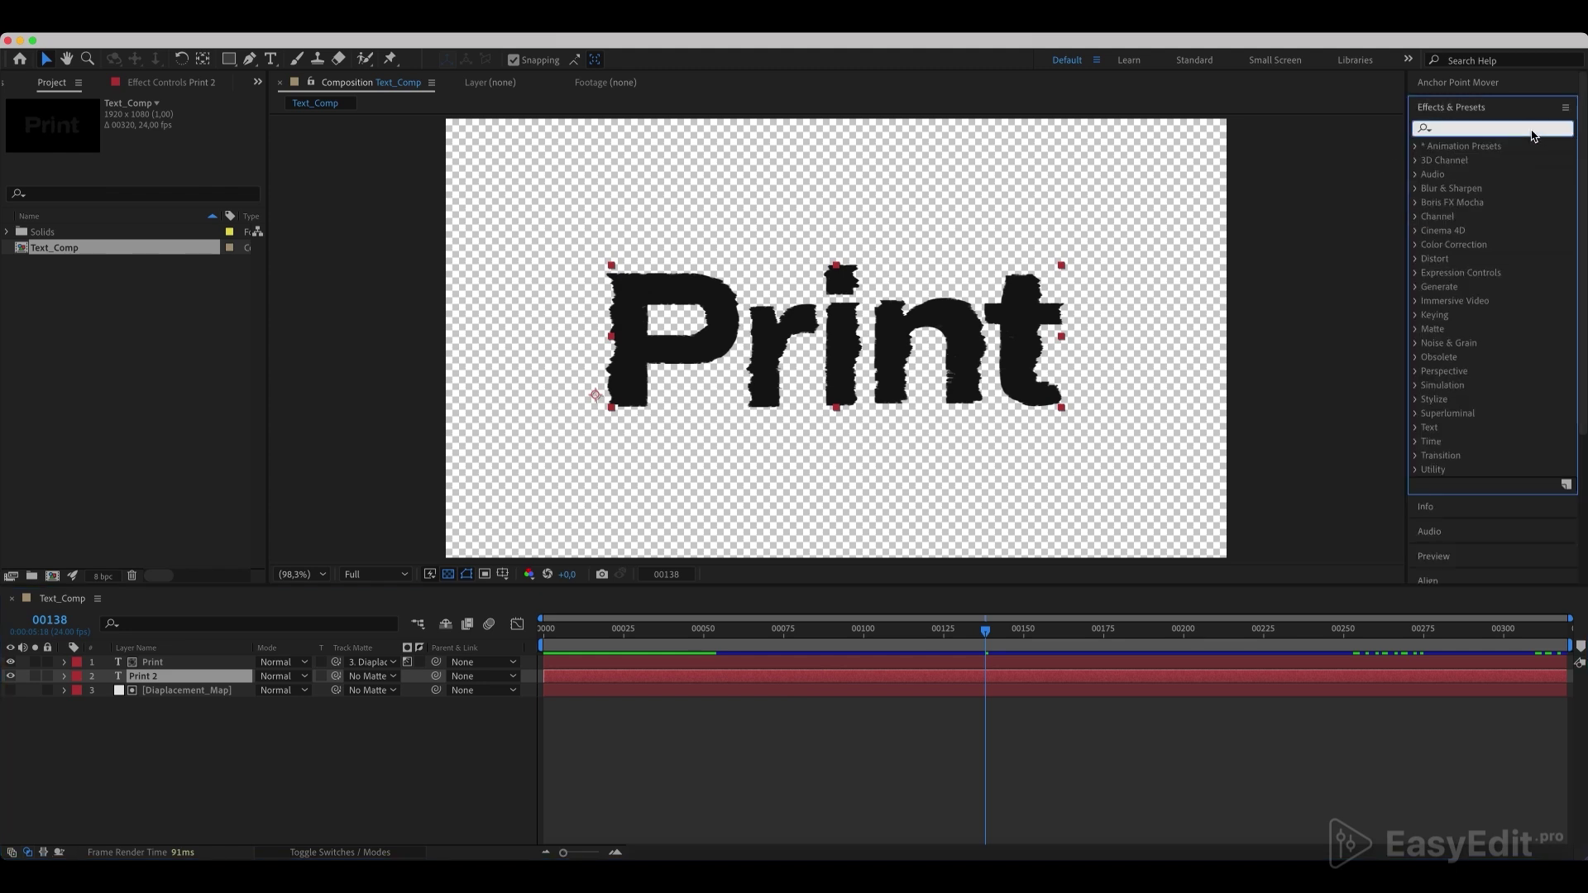
type("gauss")
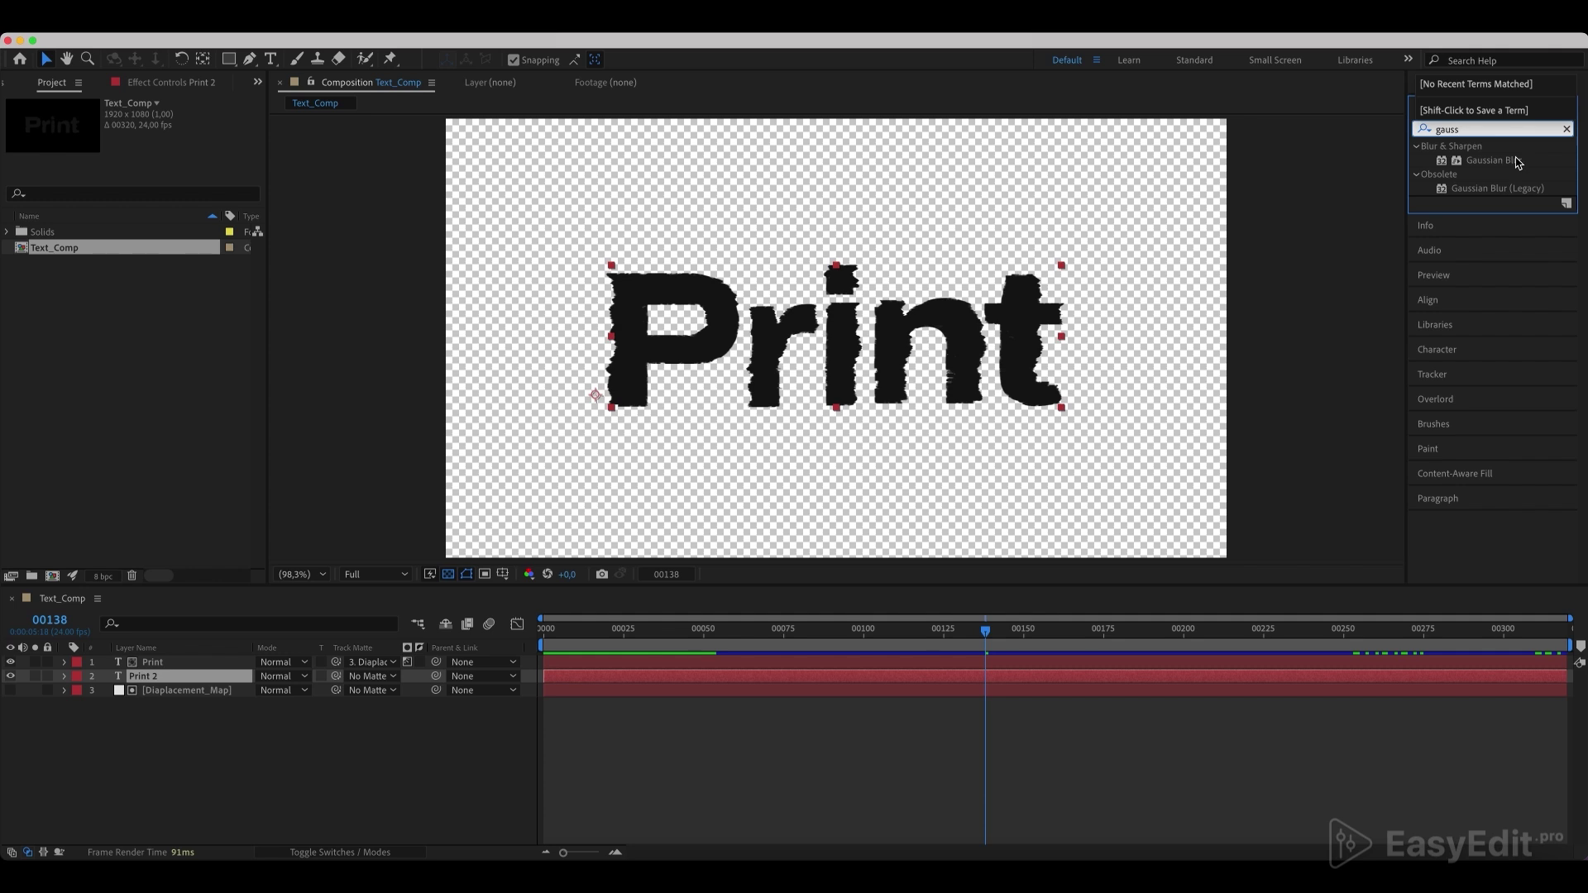
left_click(1493, 161)
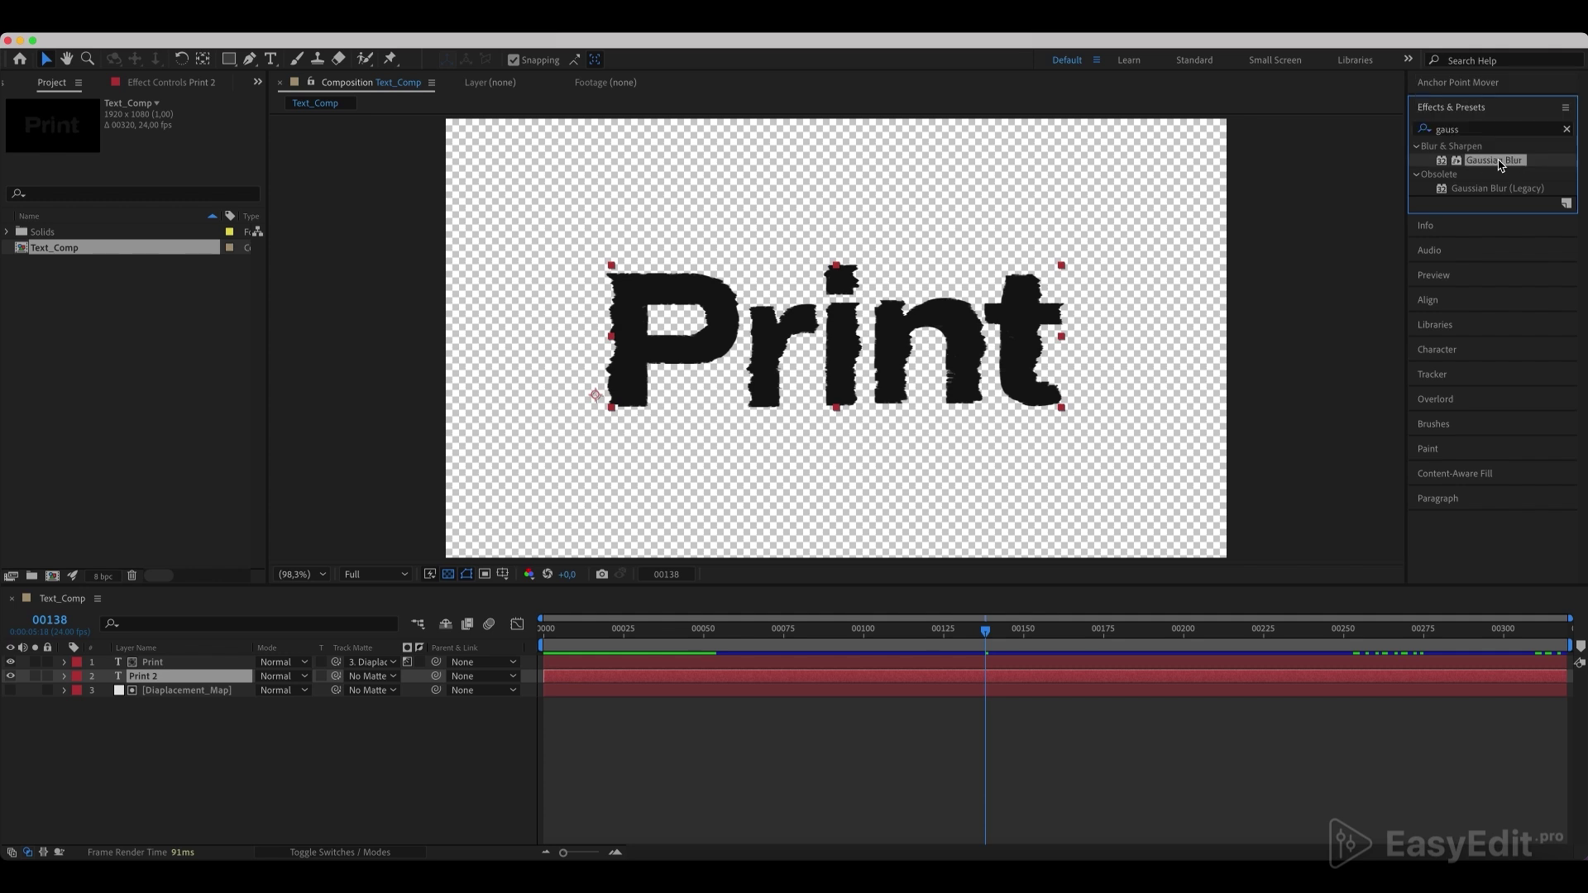
left_click_drag(1499, 163, 191, 680)
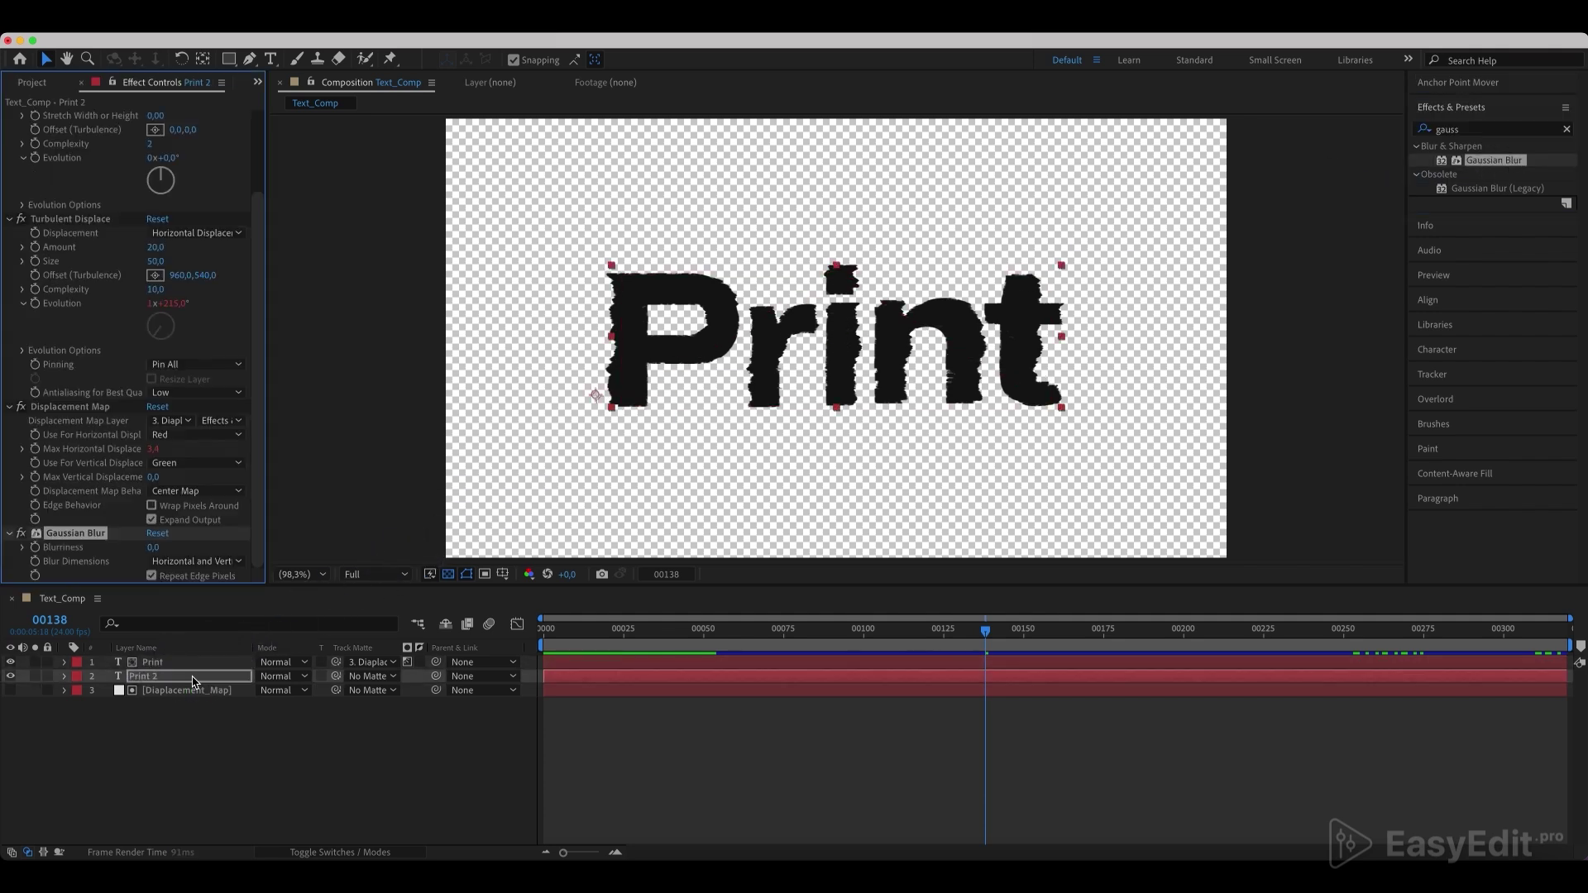
left_click(153, 548)
key("Return")
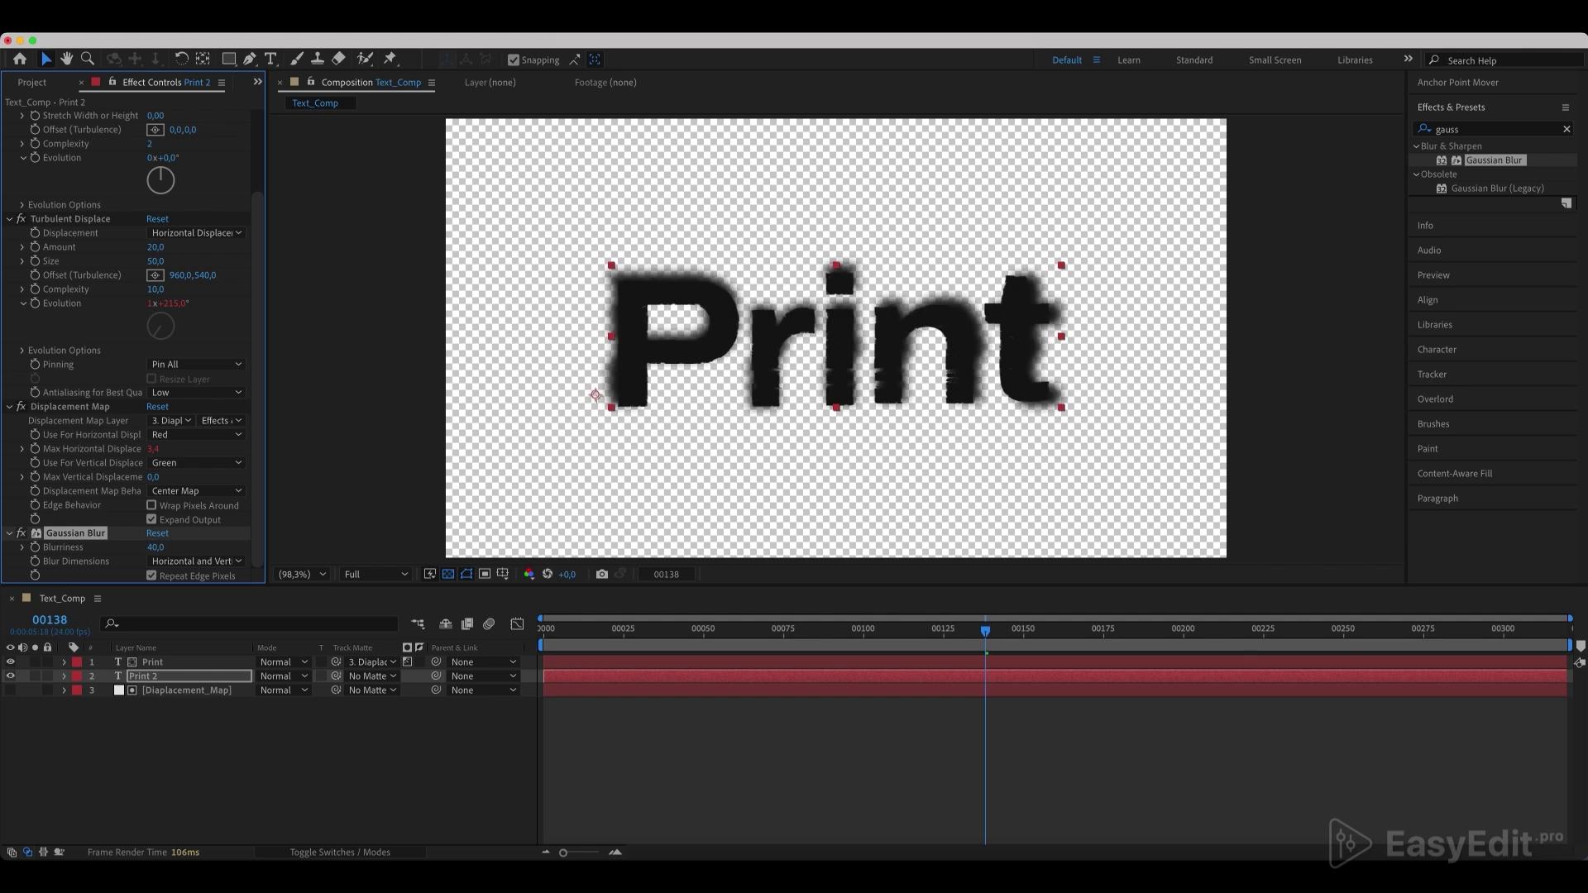
- Apply CC Lens to the Print layer and set its Size to 178
left_click(152, 662)
left_click(1566, 128)
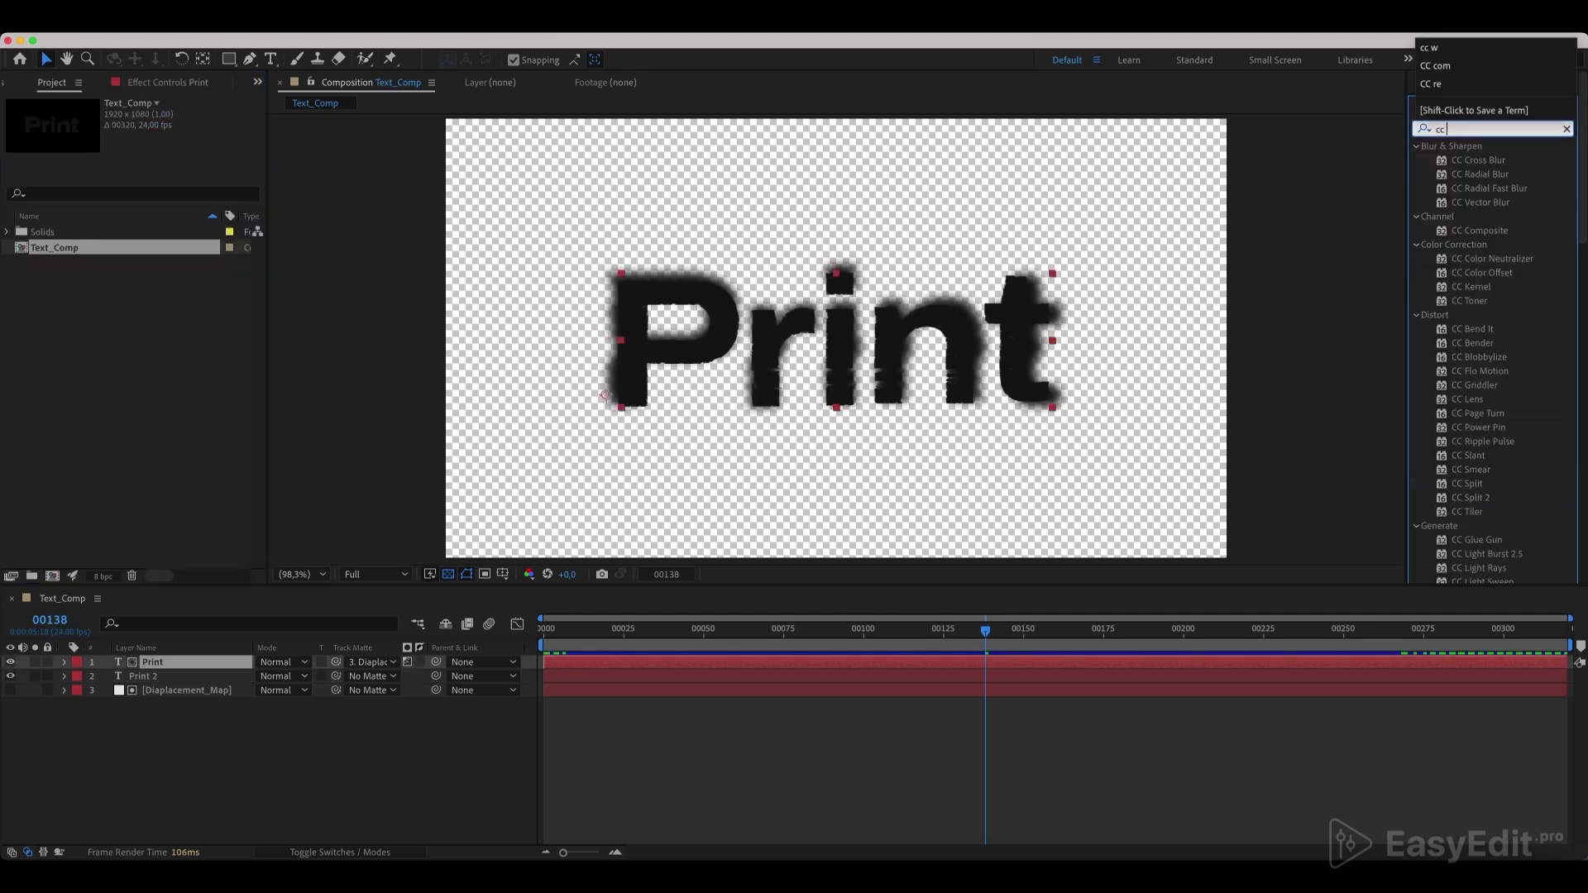
type("cc len")
left_click(1480, 161)
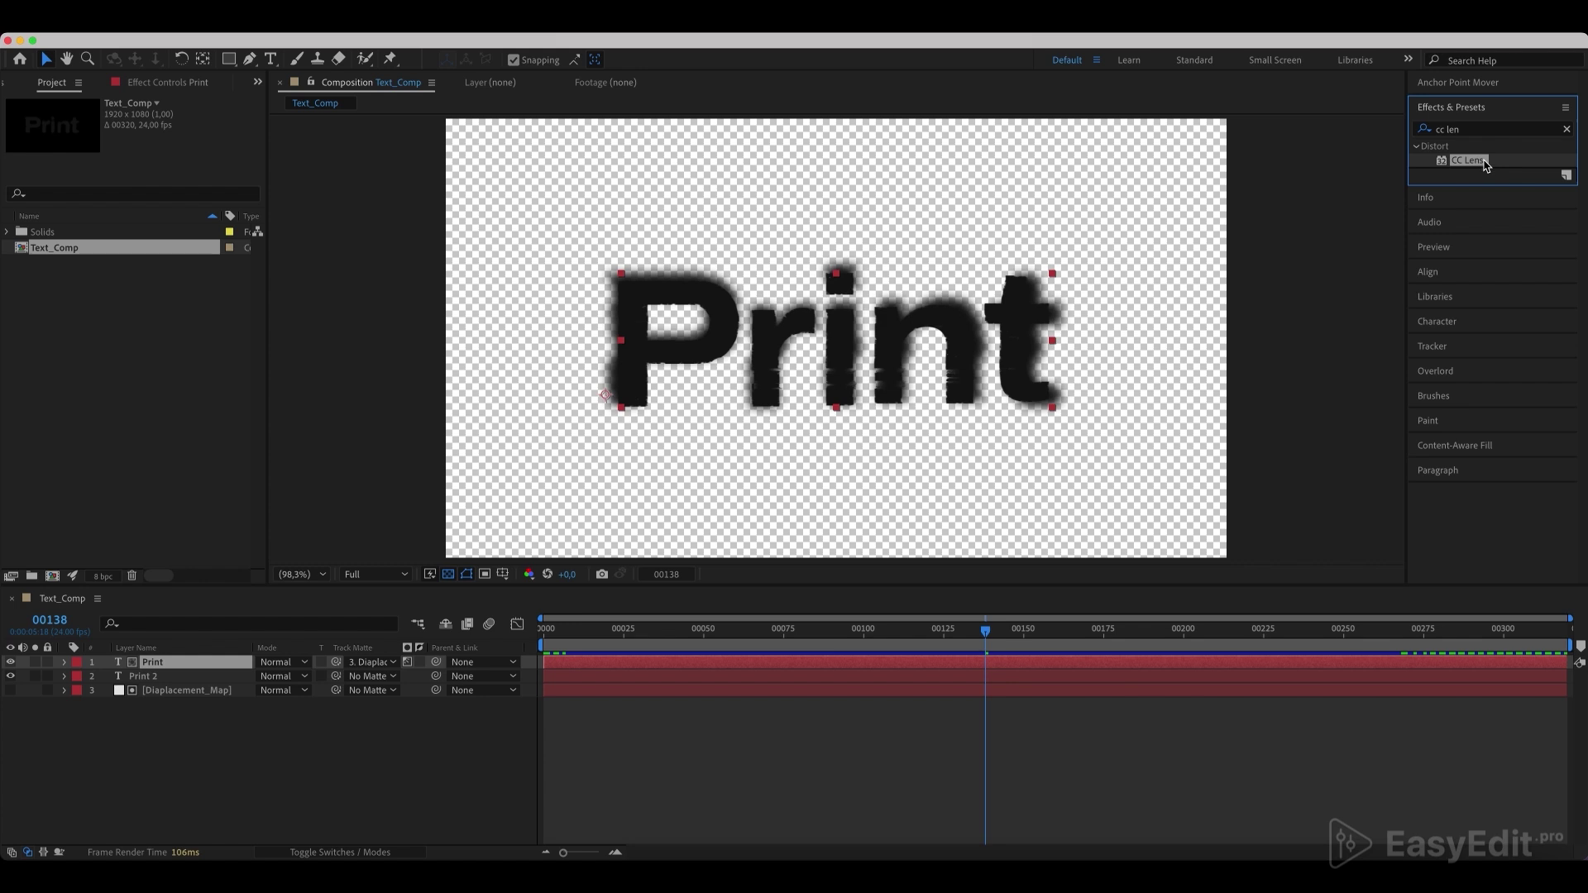
left_click_drag(1484, 166, 183, 666)
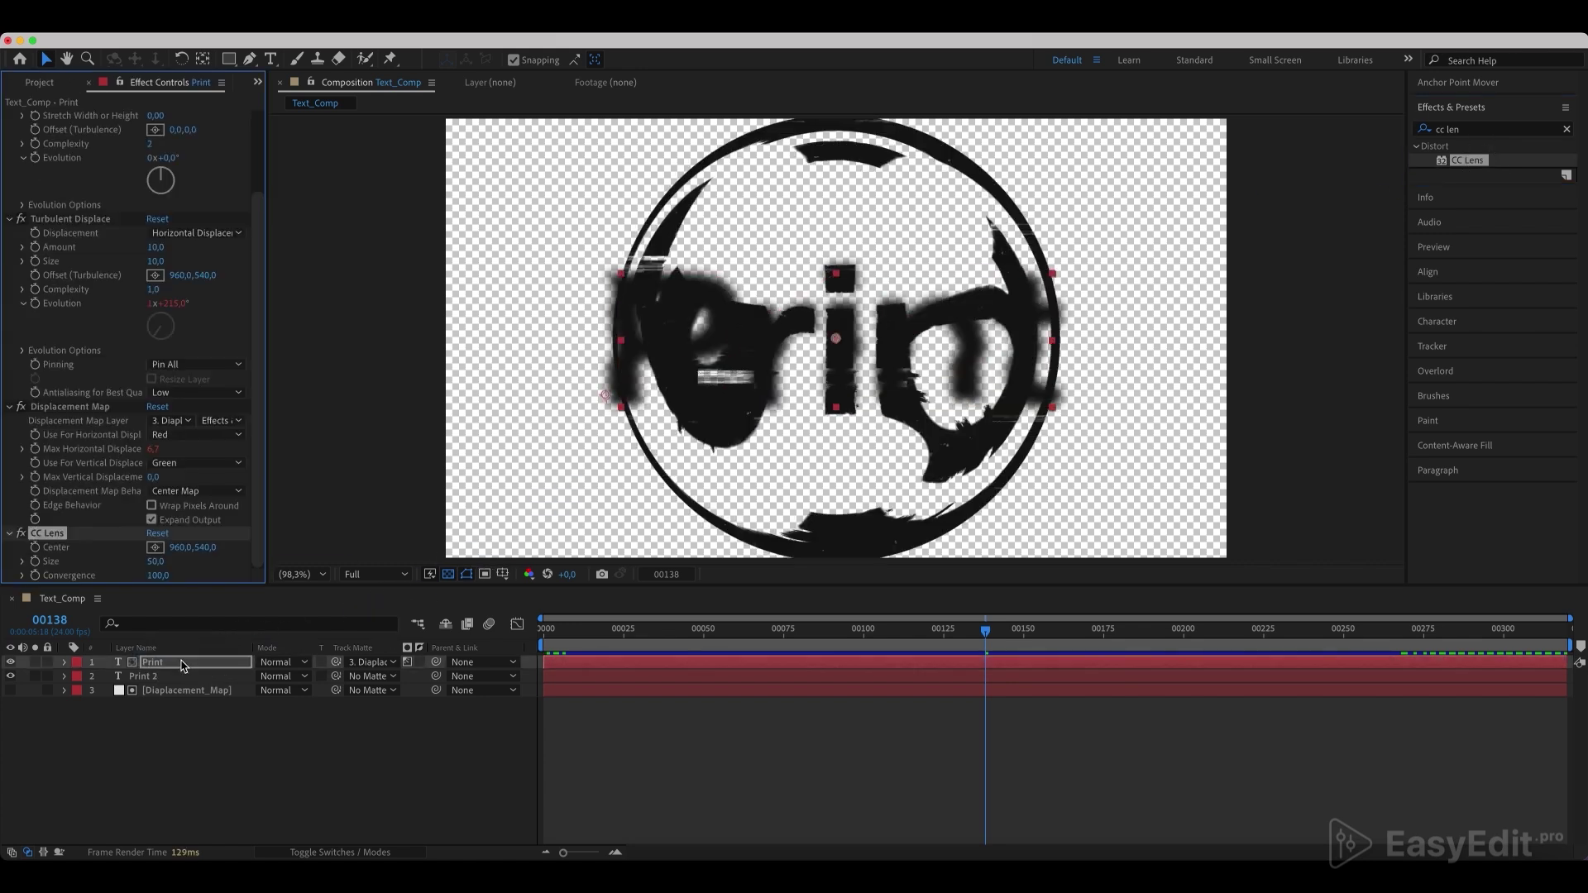
left_click(155, 560)
key("Return")
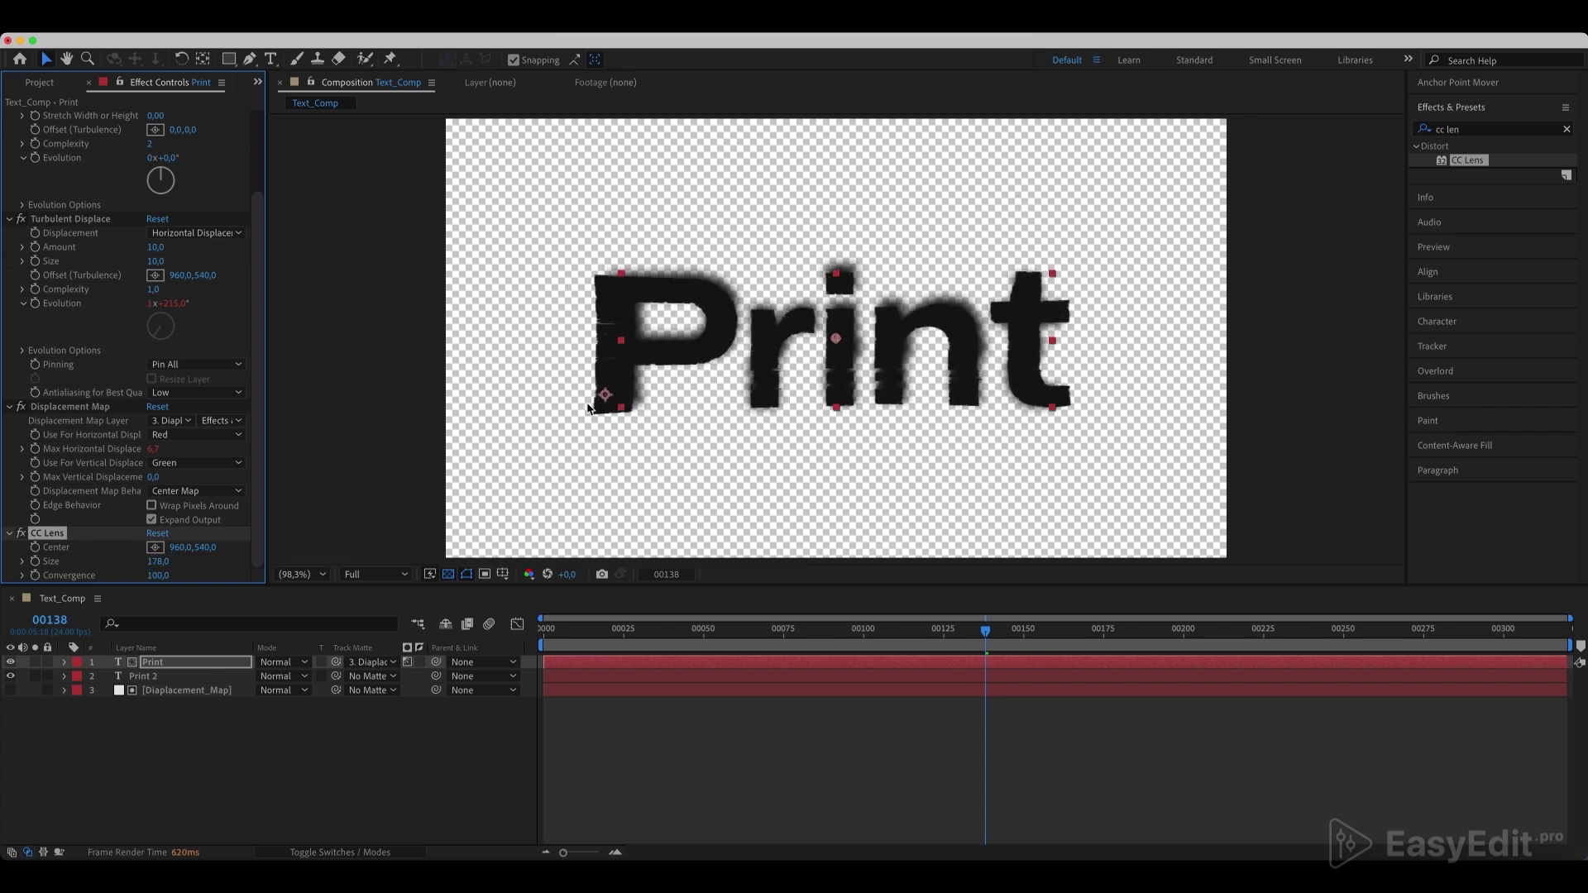
left_click(54, 534)
- Set the CC Lens Size on Print 2 to 135
left_click(160, 678)
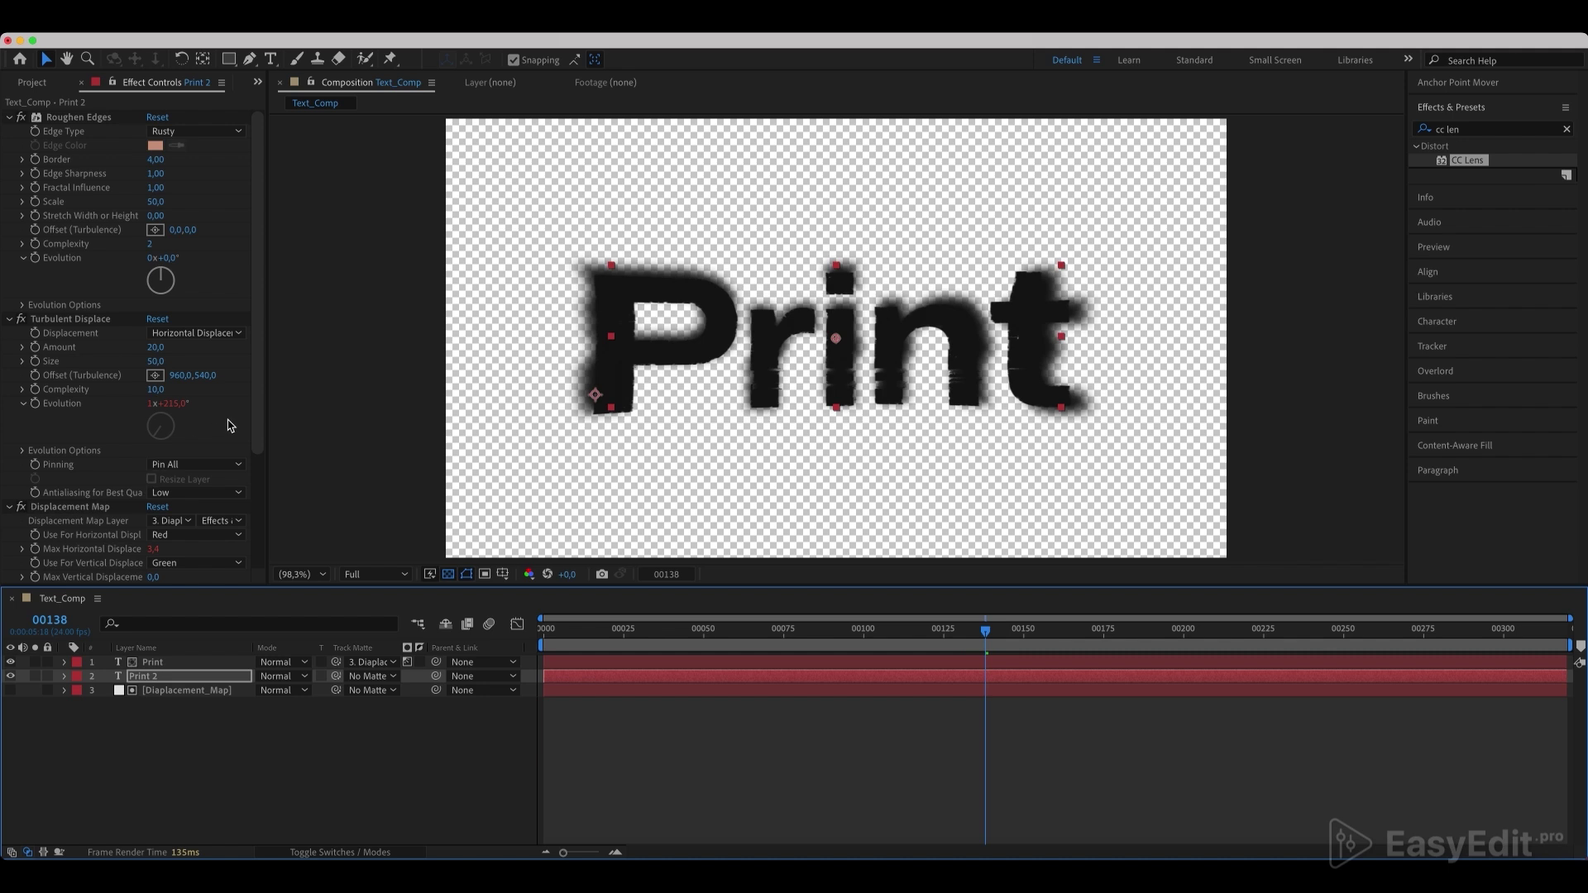
scroll(235, 496, "down", 4)
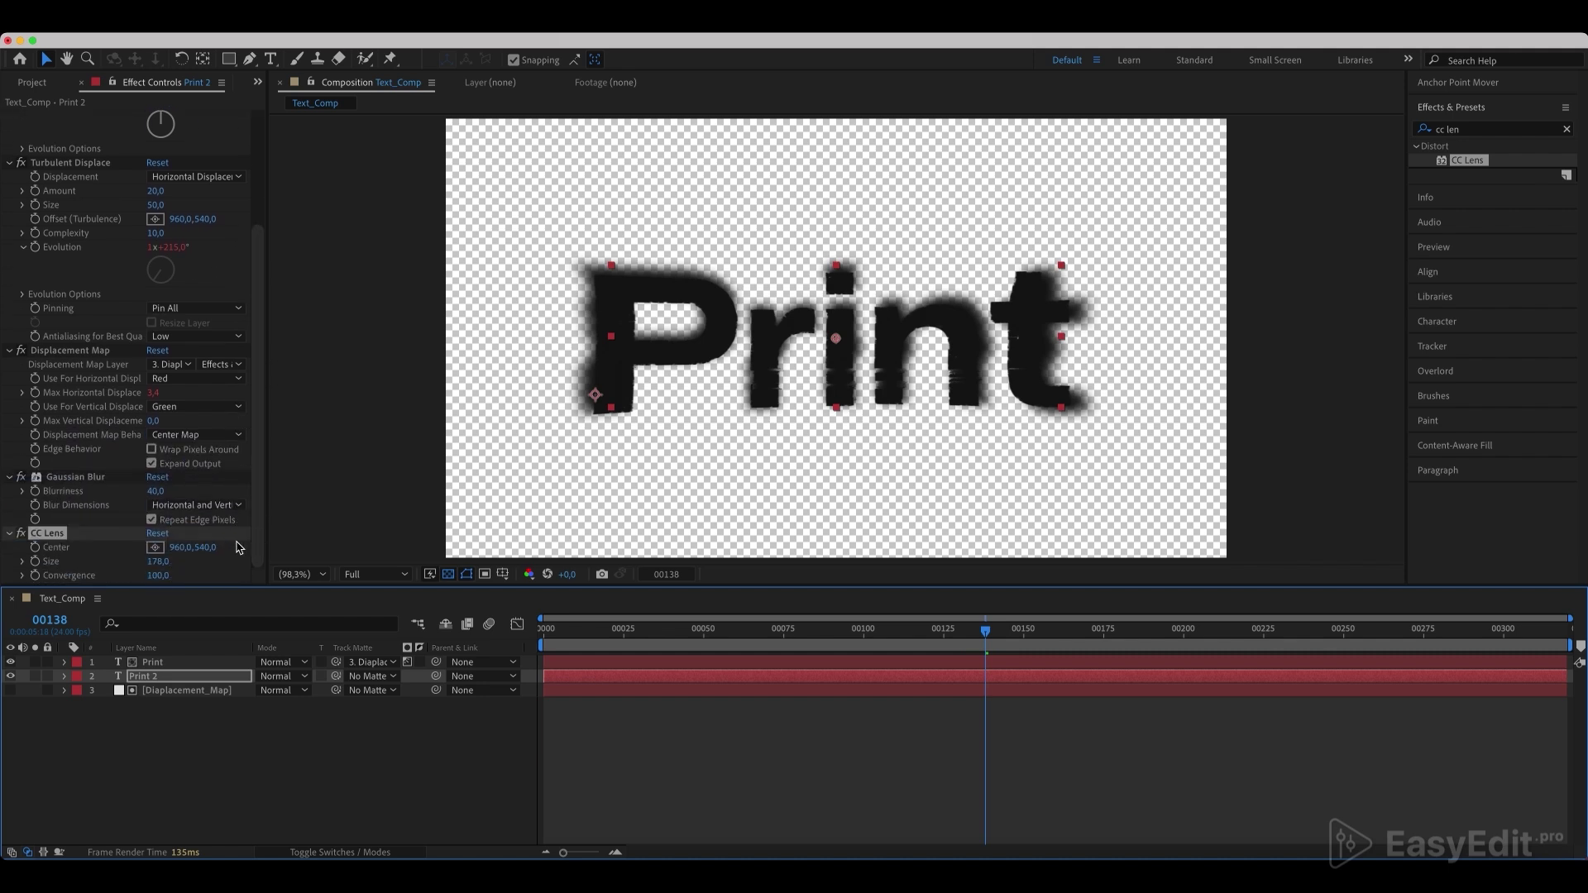
left_click(157, 561)
type("1")
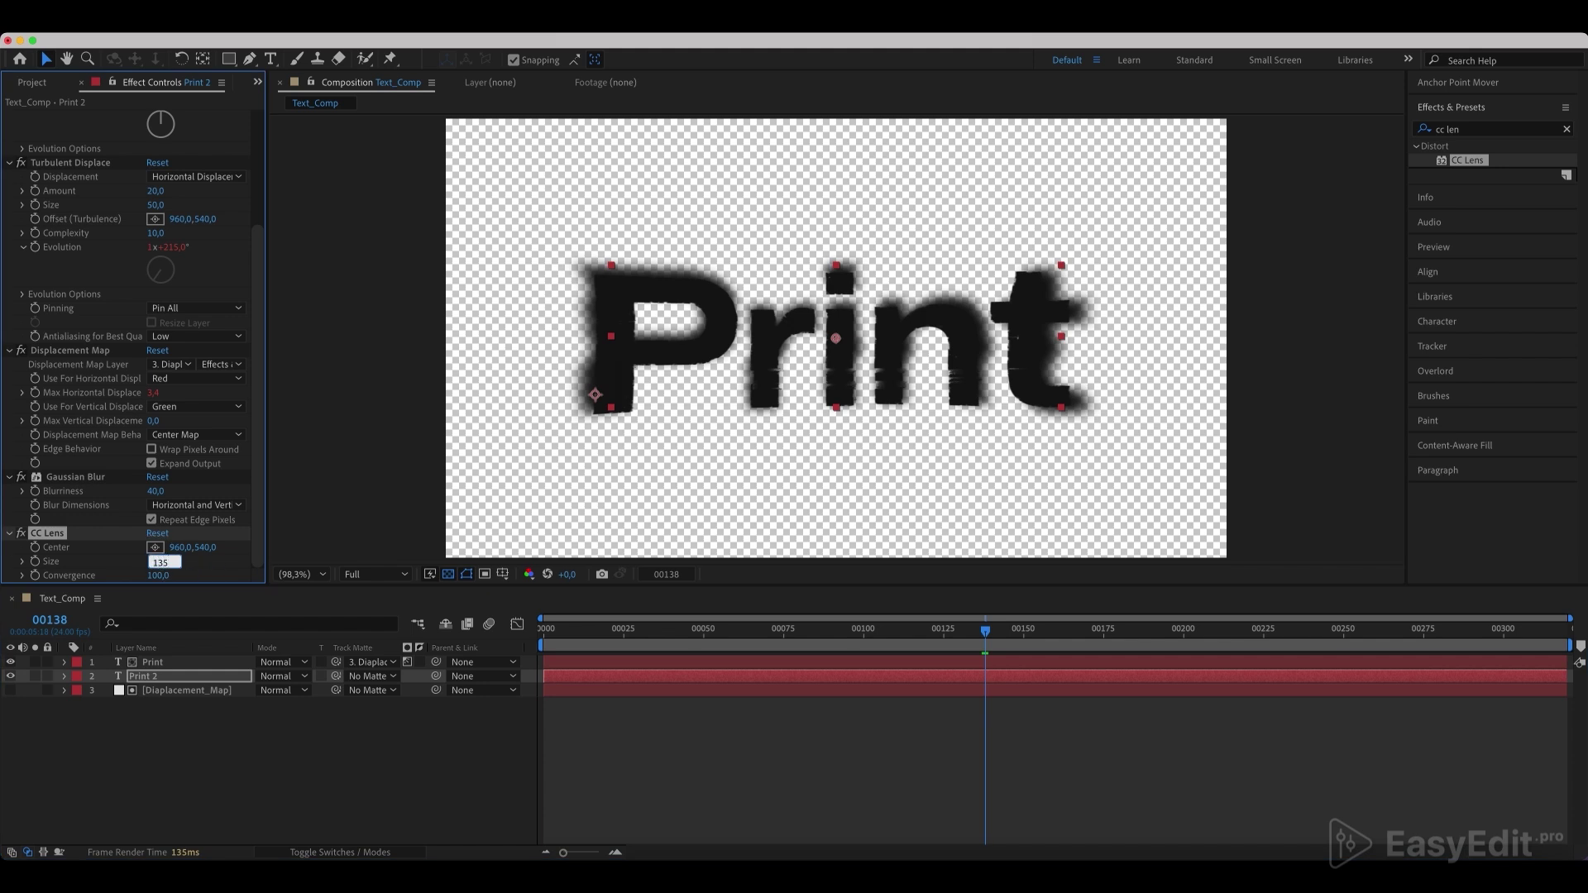
type("35")
key("Return")
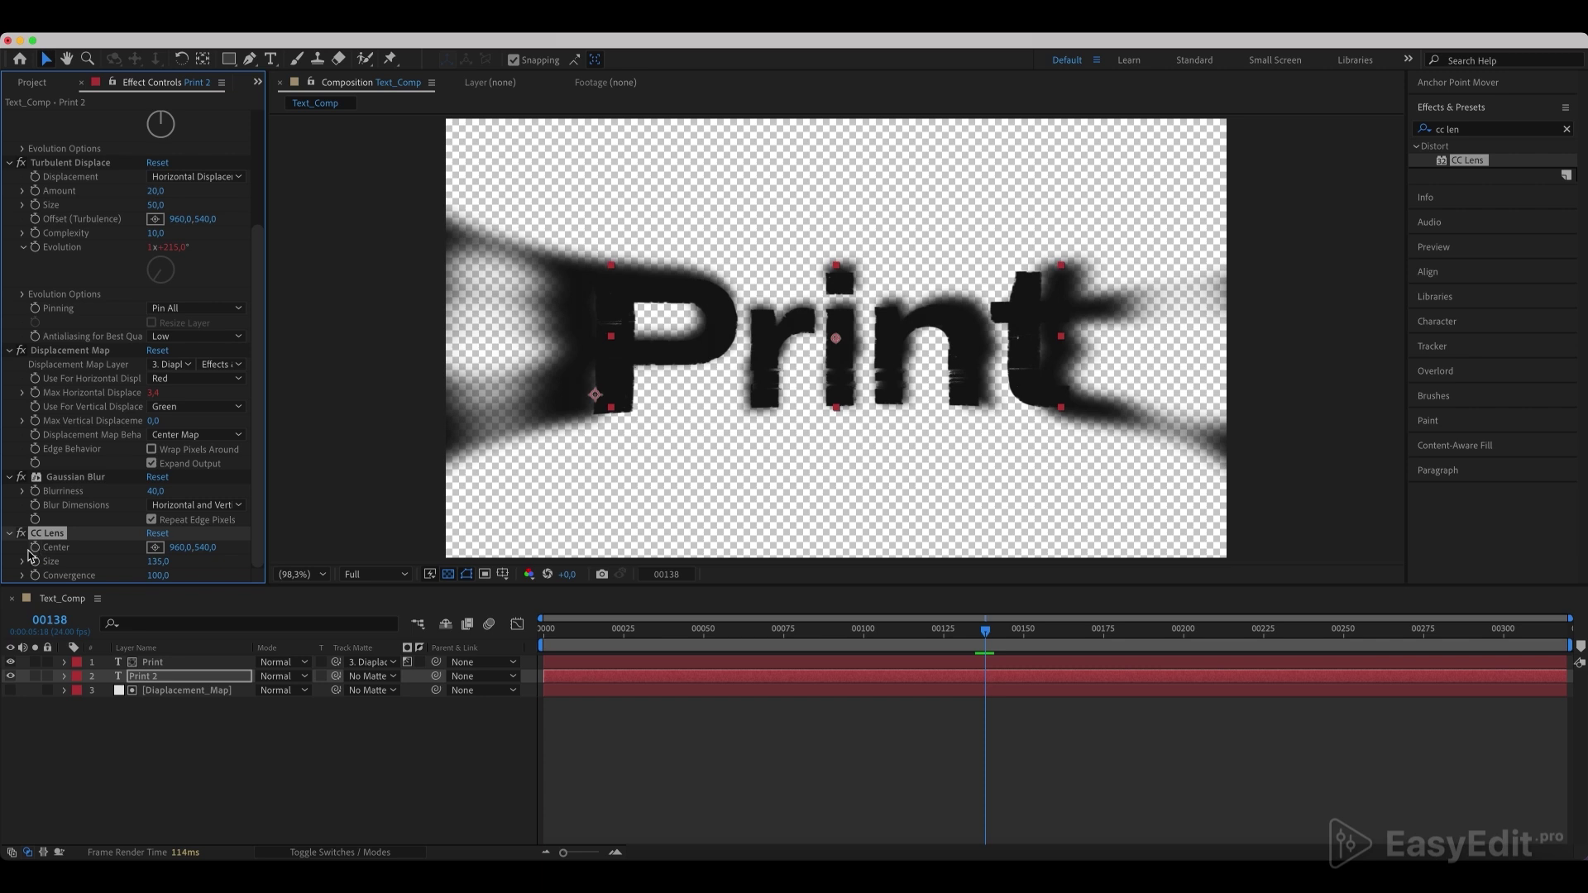
- Give the CC Lens Center a posterizeTime(18); wiggle(3,80) expression
left_click(36, 548, "alt")
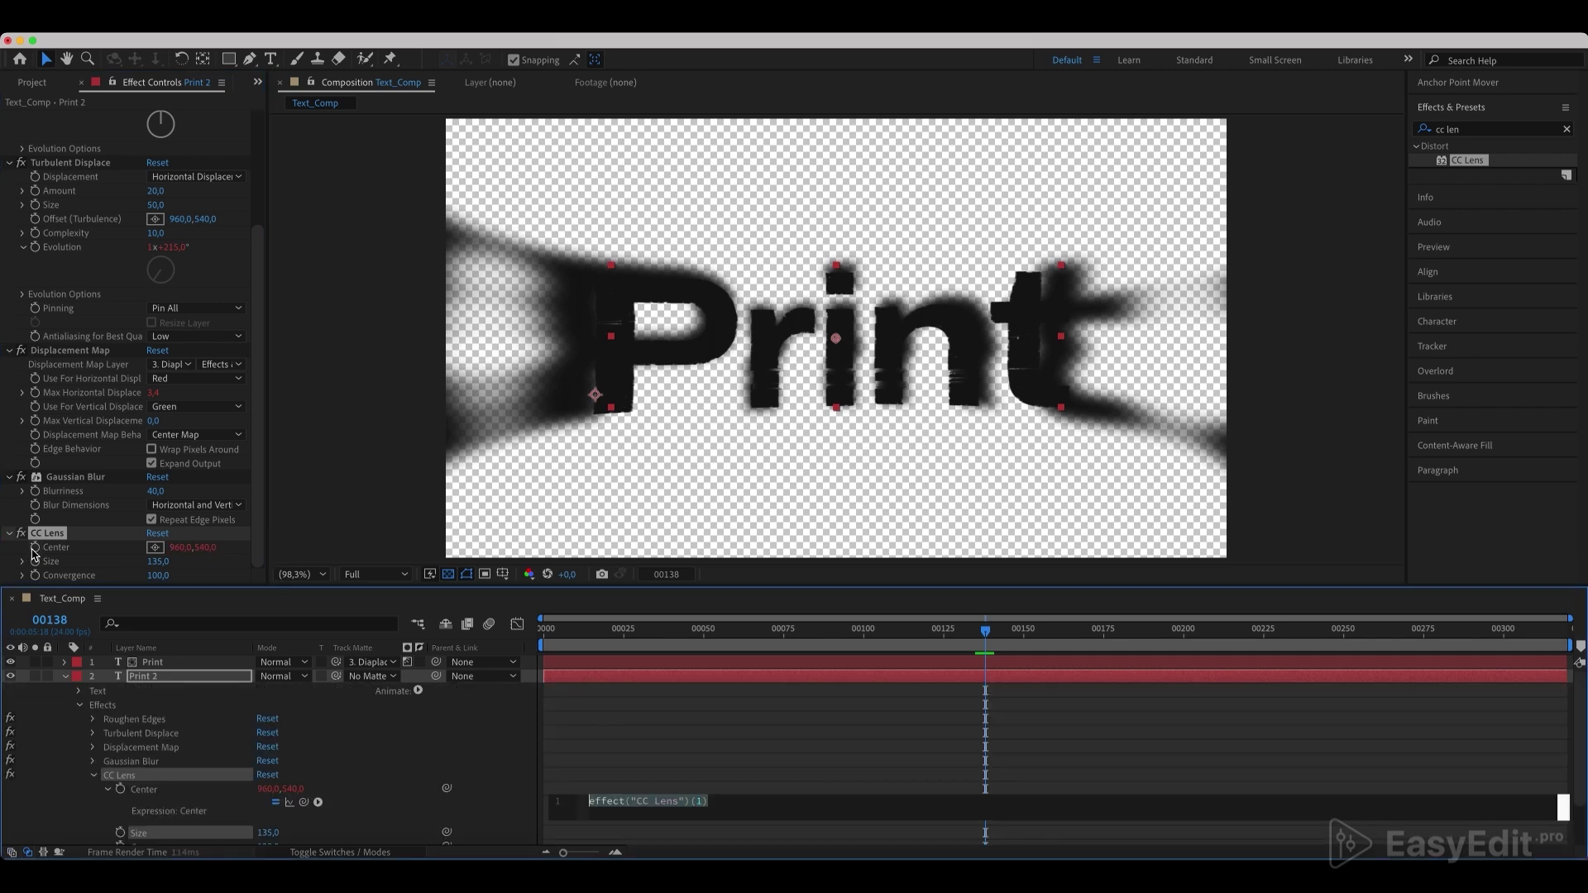
type("posterizeTime()")
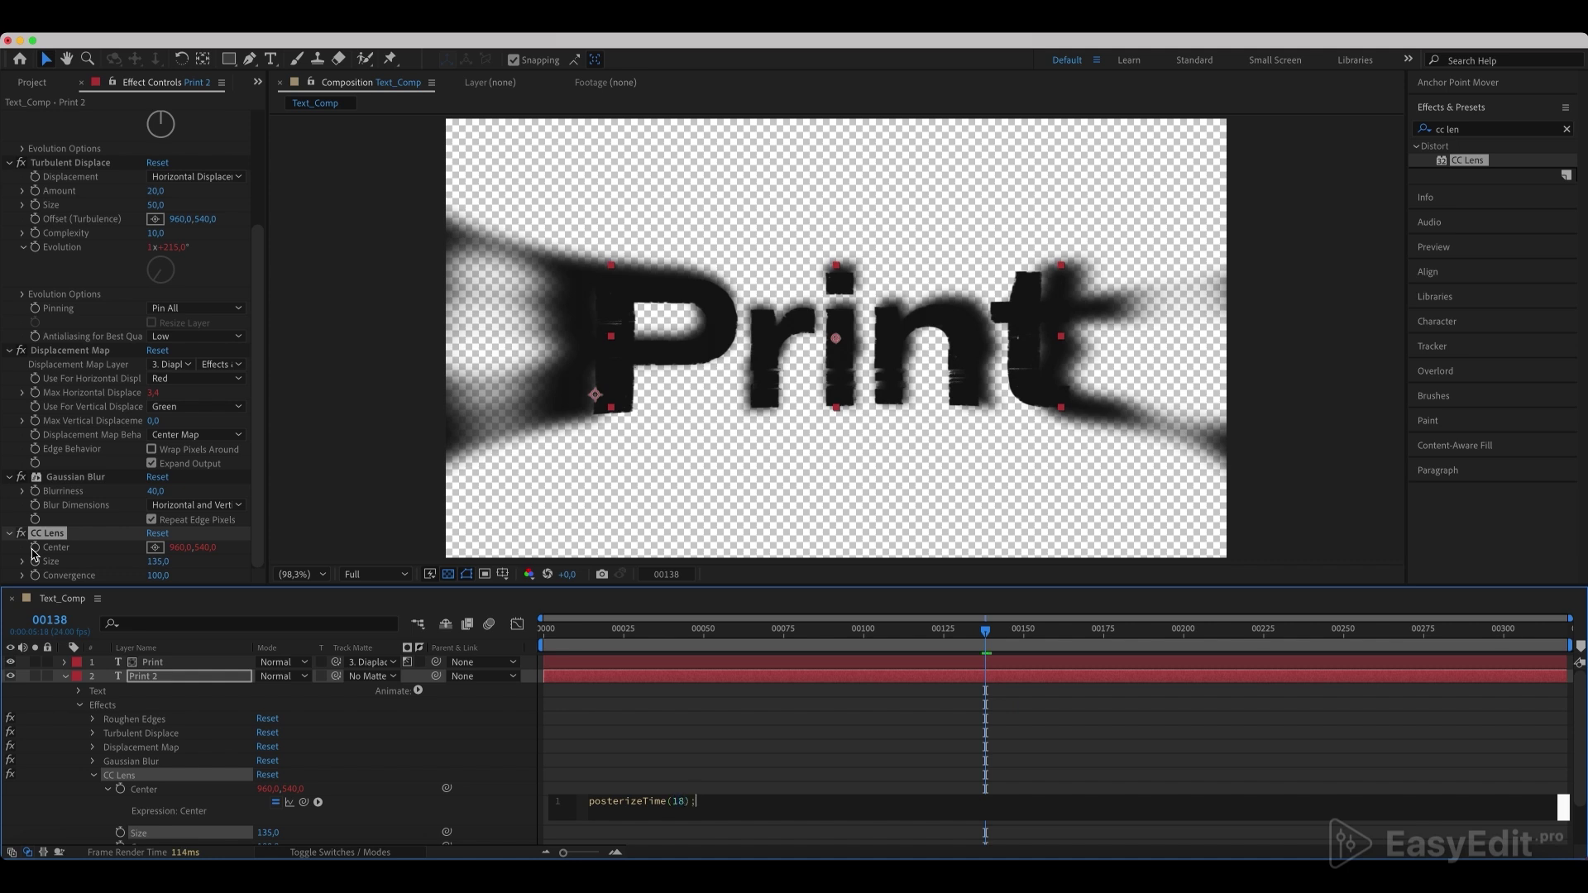
type("wiggle(3,80")
left_click(808, 751)
- Add posterizeTime(18); wiggle(2,10) expressions to CC Lens Size and Convergence, then scrub to preview
scroll(806, 750, "down", 3)
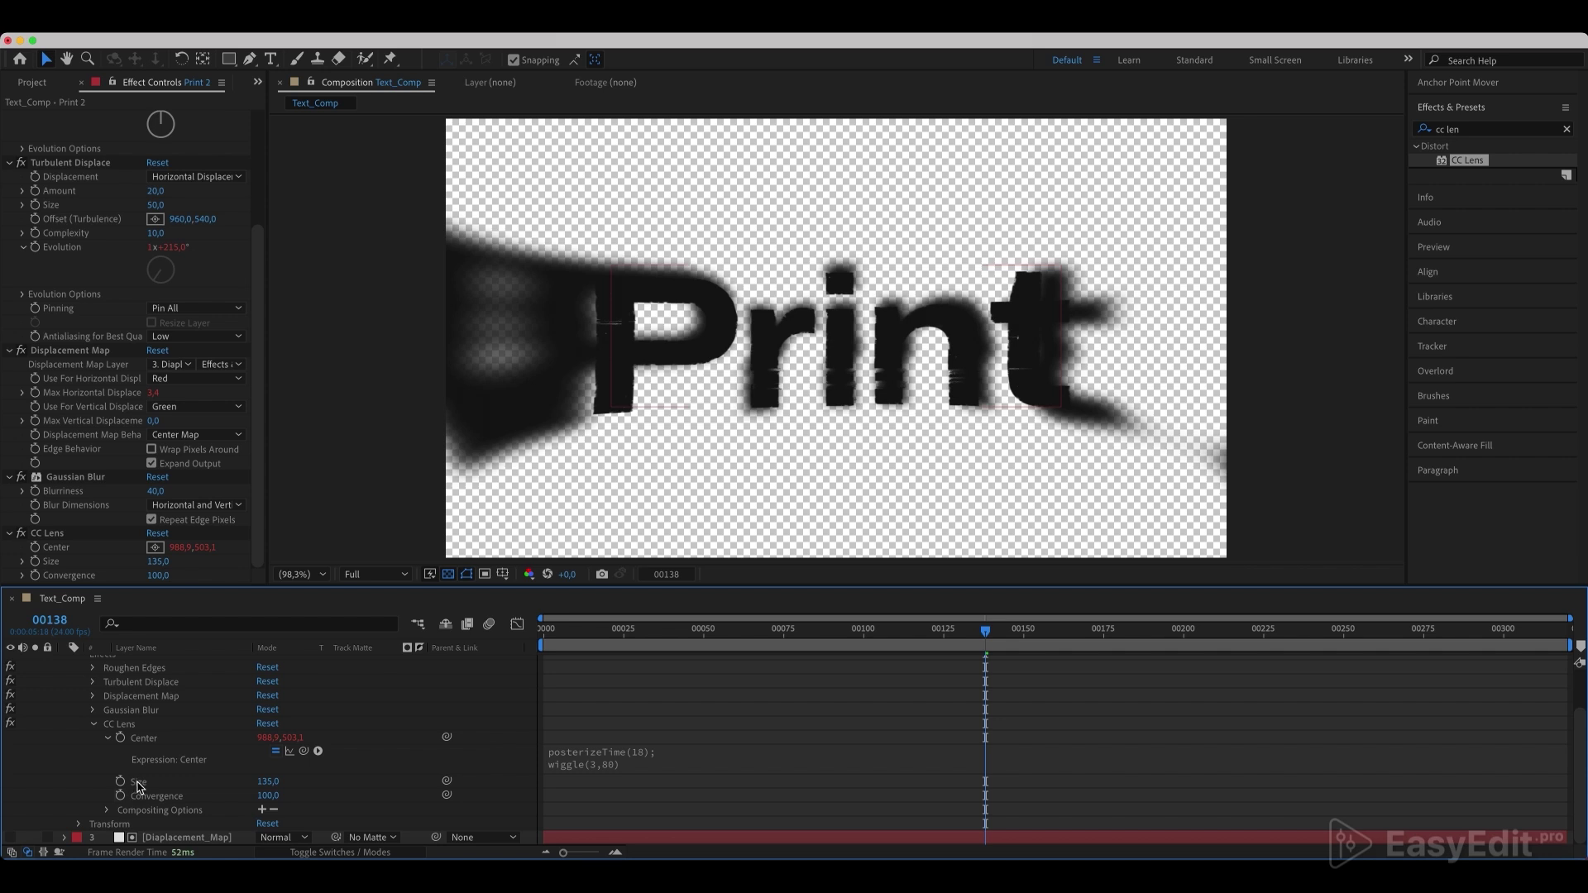
left_click(120, 781, "alt")
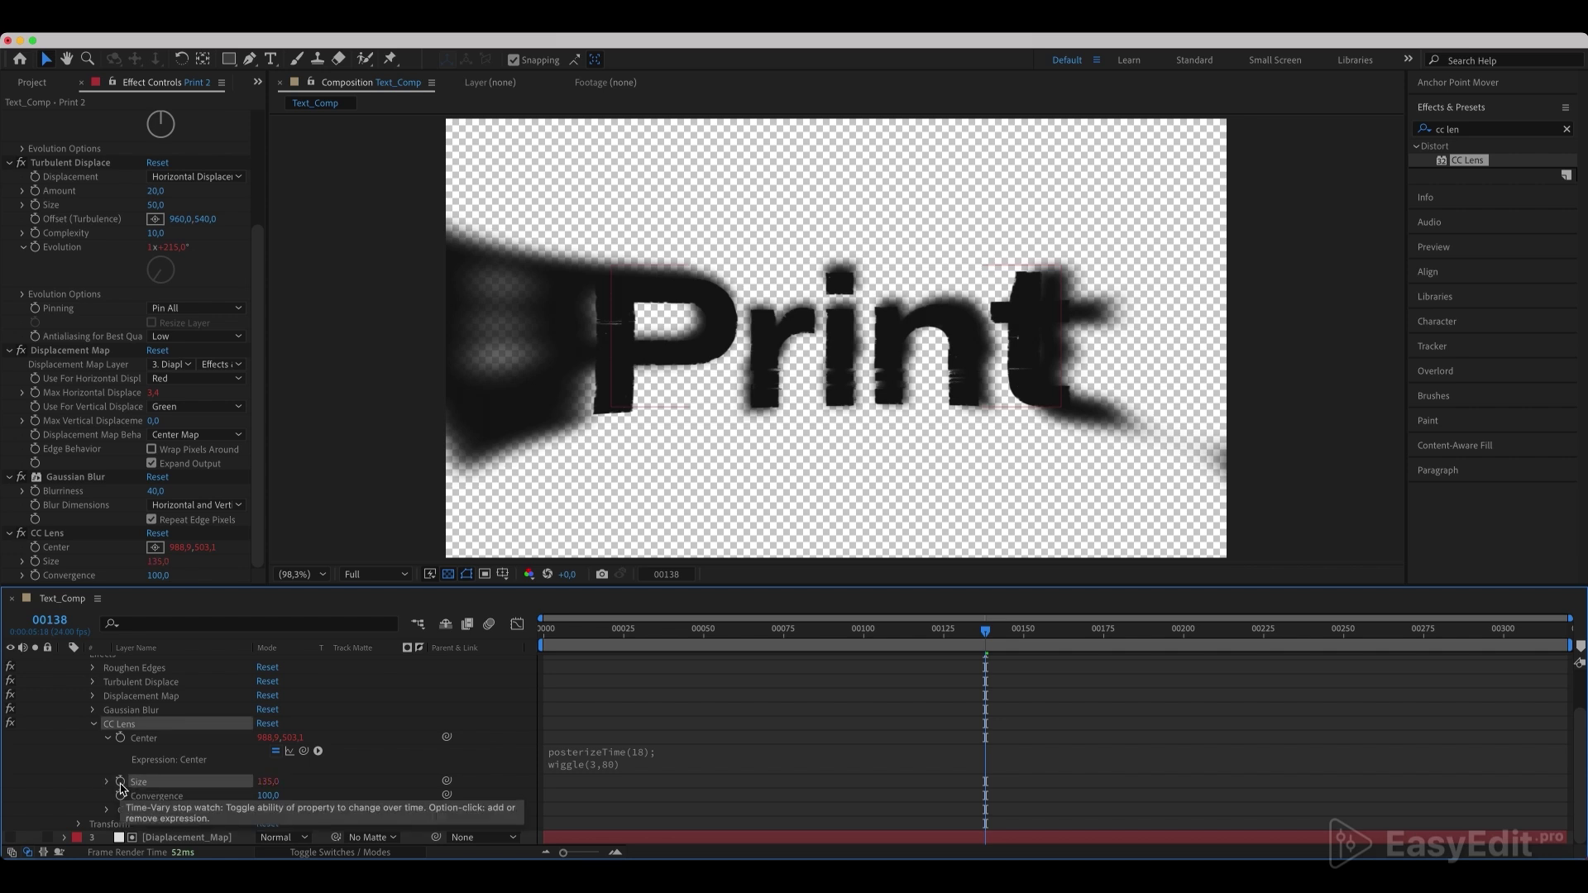
type("posterizeTime(18); ")
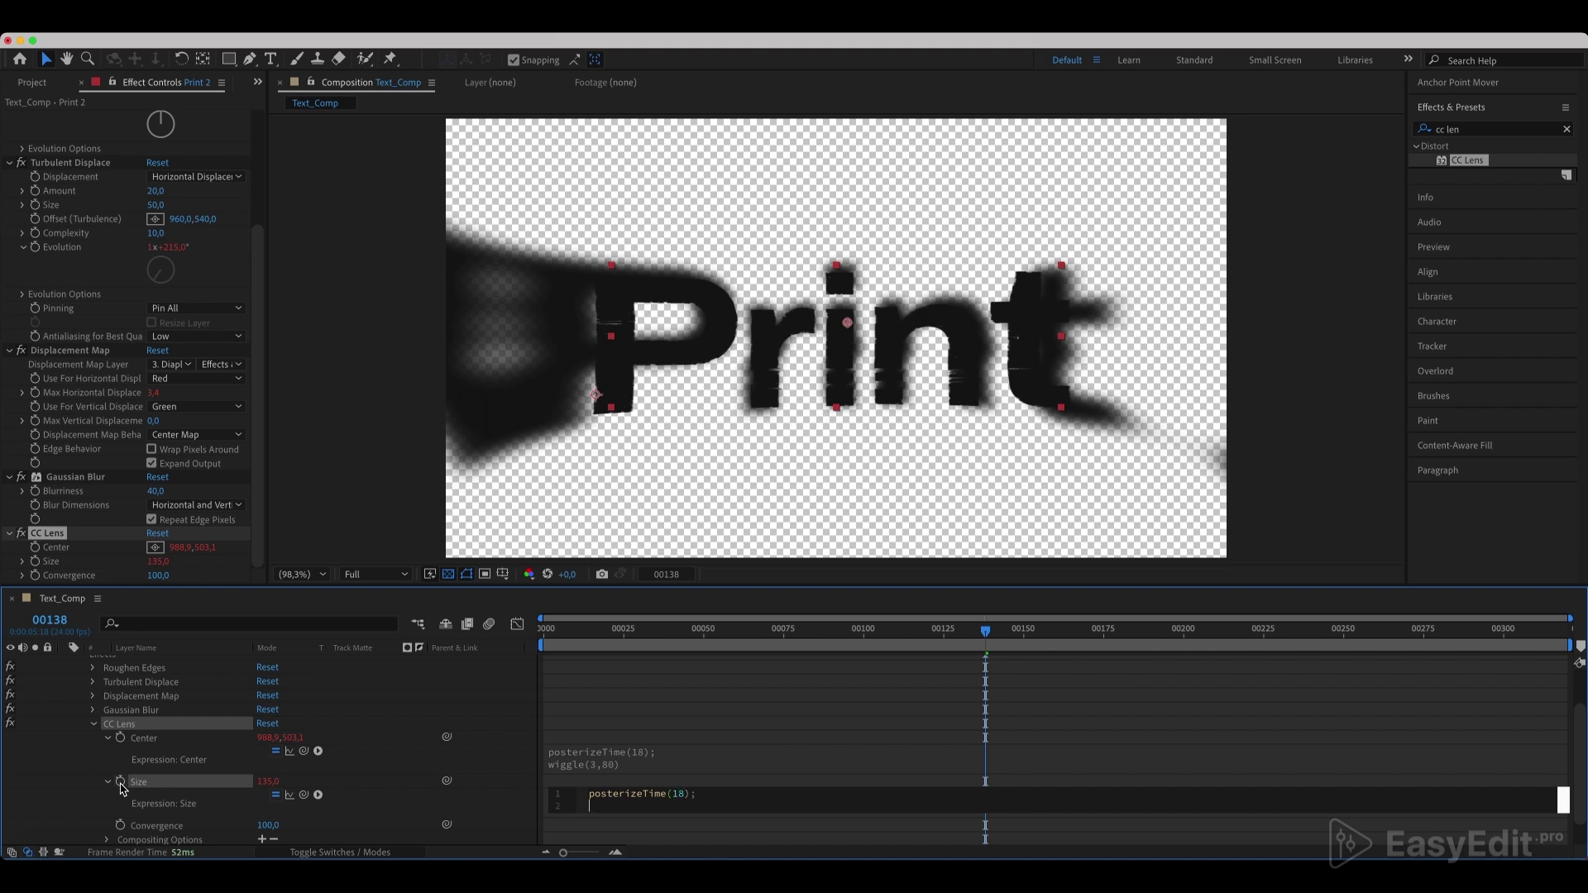
type("wiggle(2,10")
left_click(652, 697)
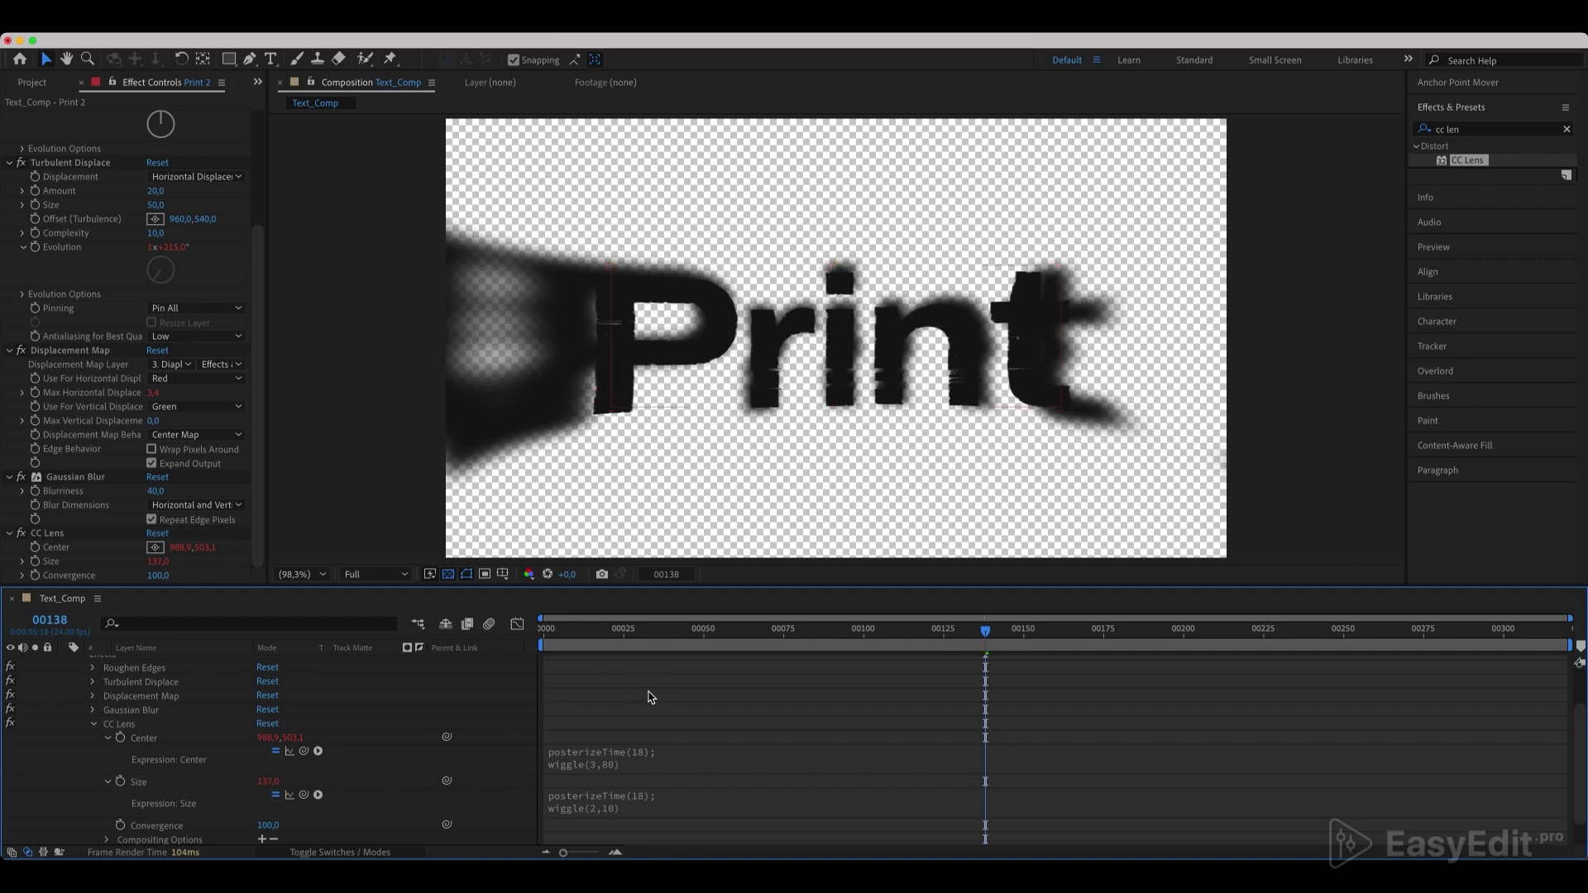
scroll(651, 697, "down", 2)
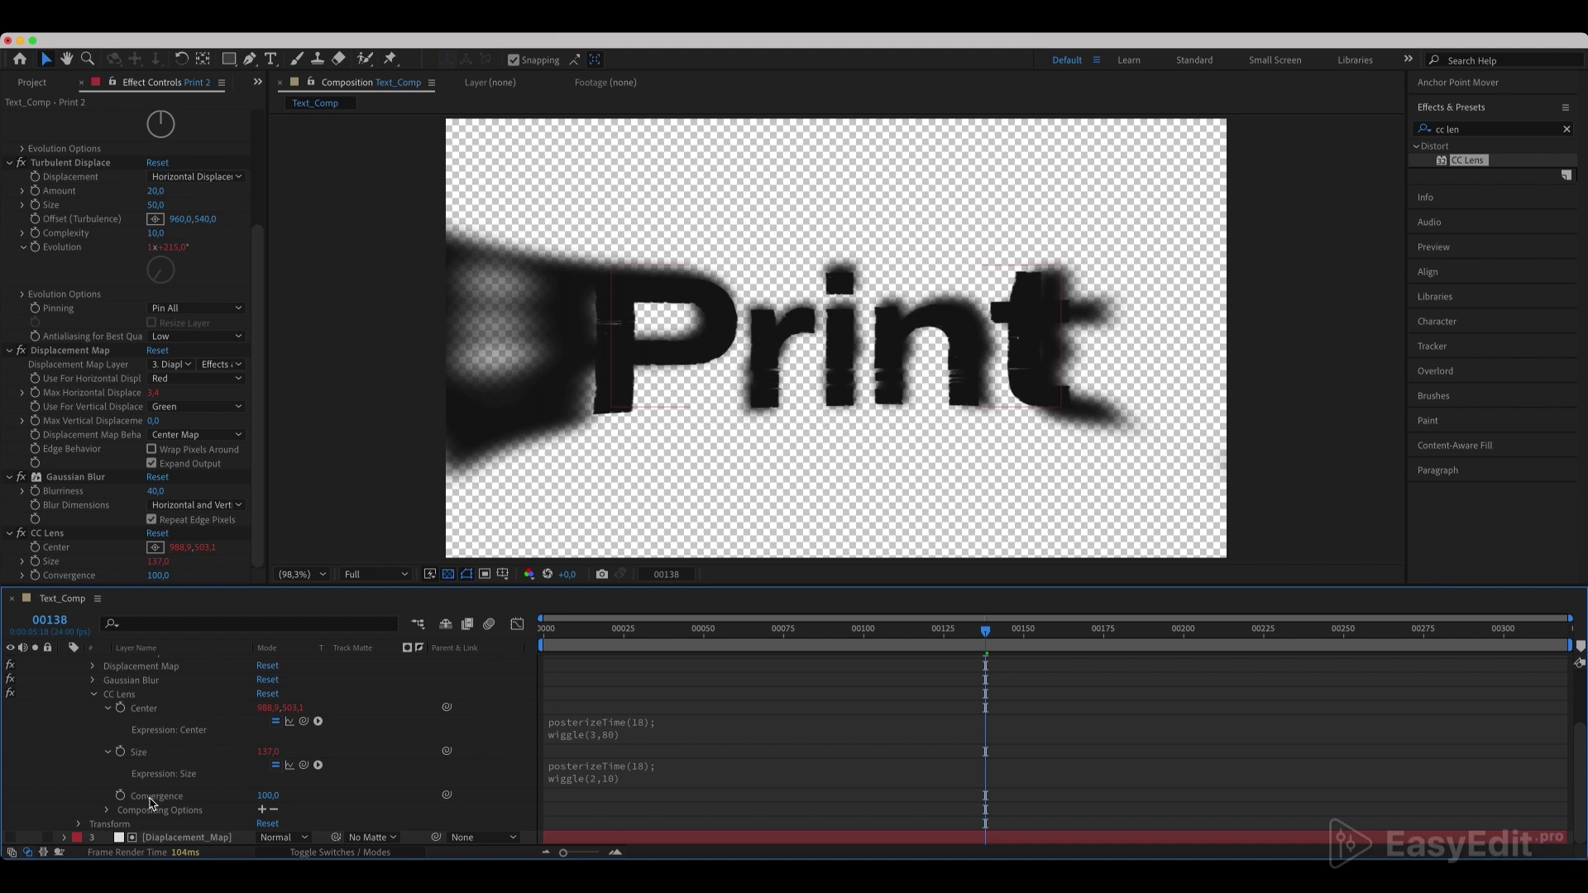
left_click(120, 795, "alt")
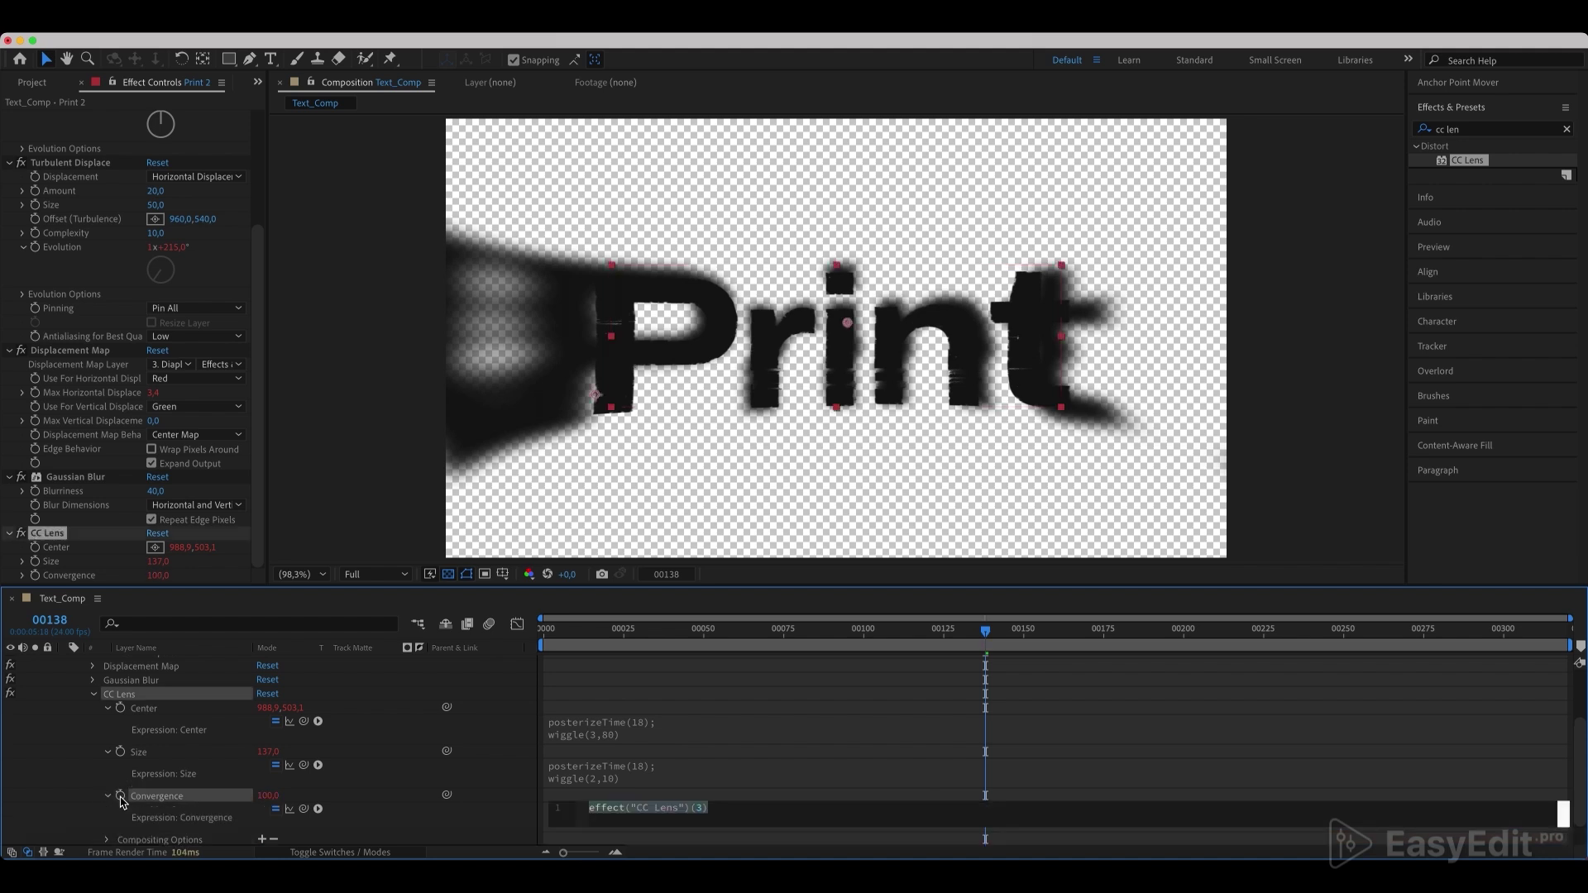
type("posterizeTime(18); ")
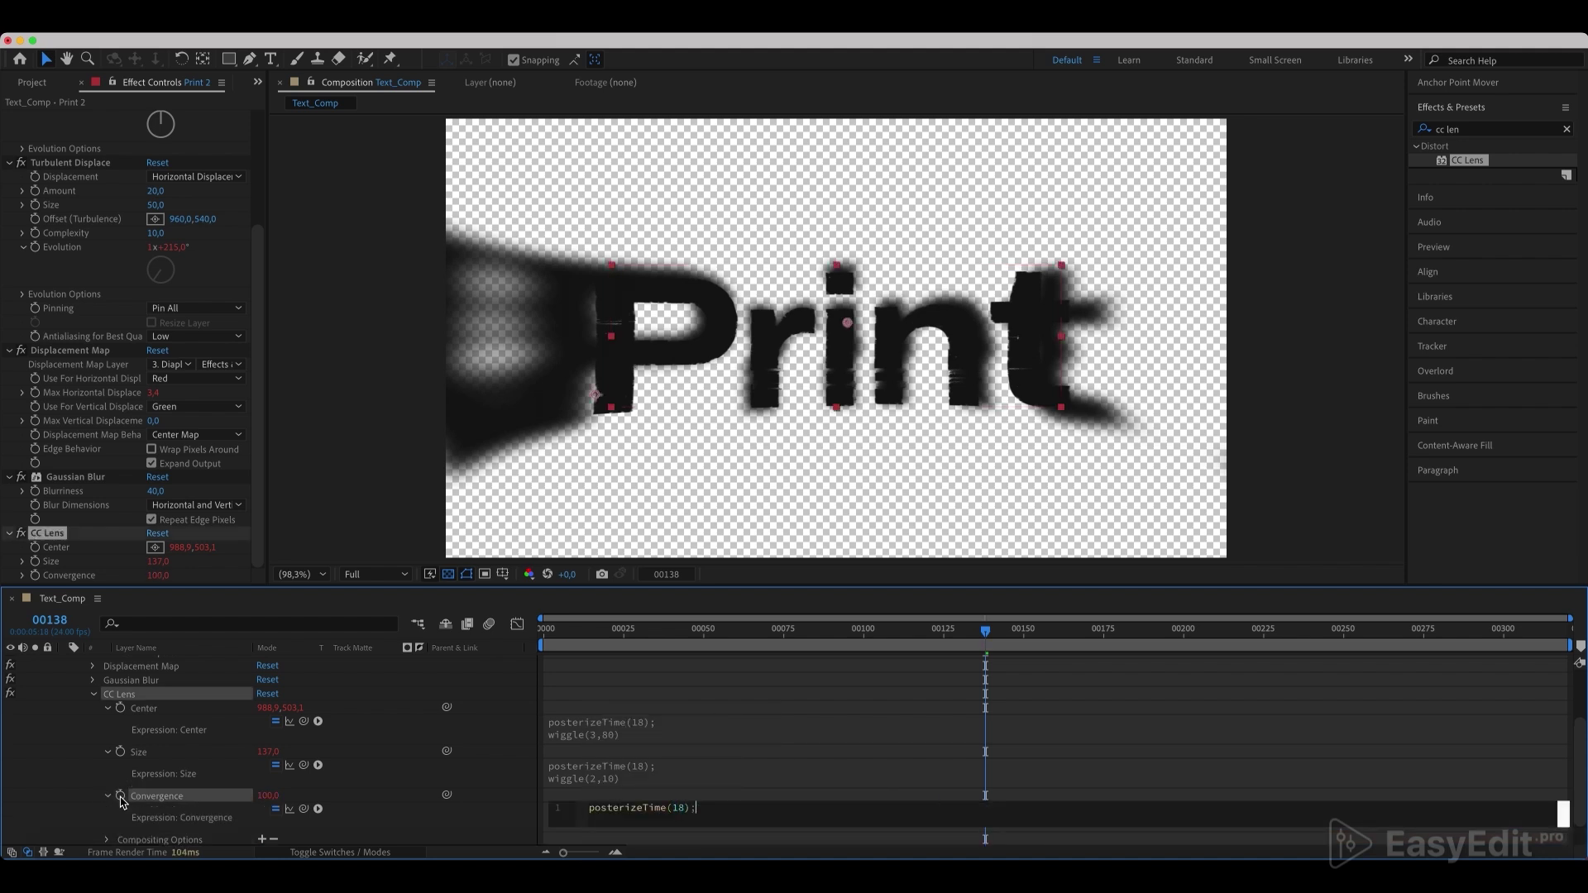
type("wiggle()")
left_click(744, 680)
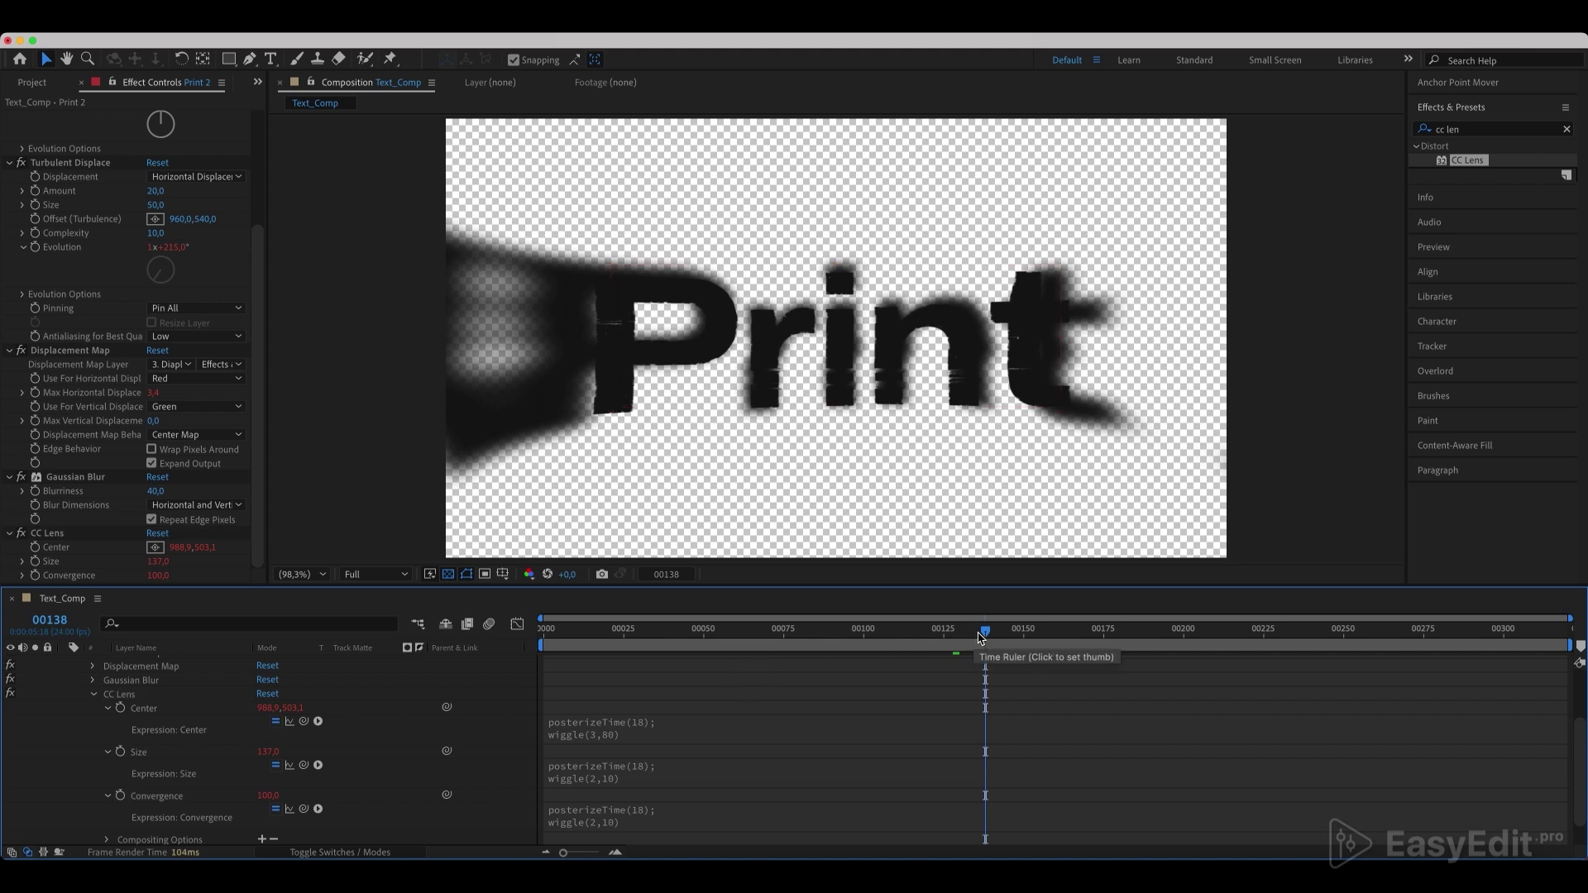
left_click_drag(976, 644, 808, 640)
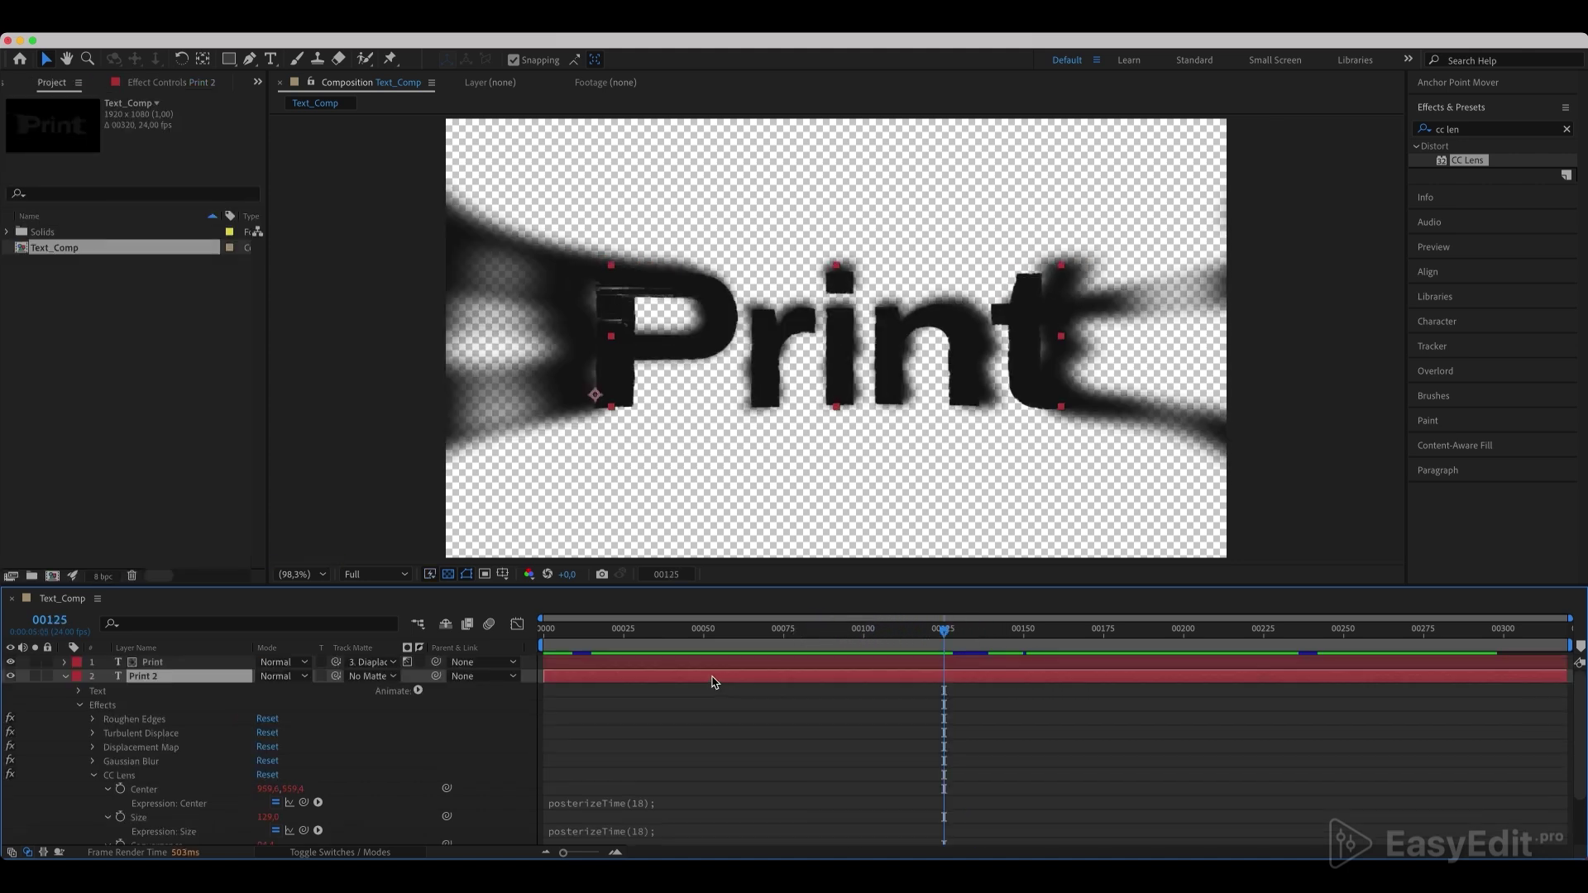
- Start a new 1920×1080 solid named Dots and bring up its colour picker
right_click(212, 719)
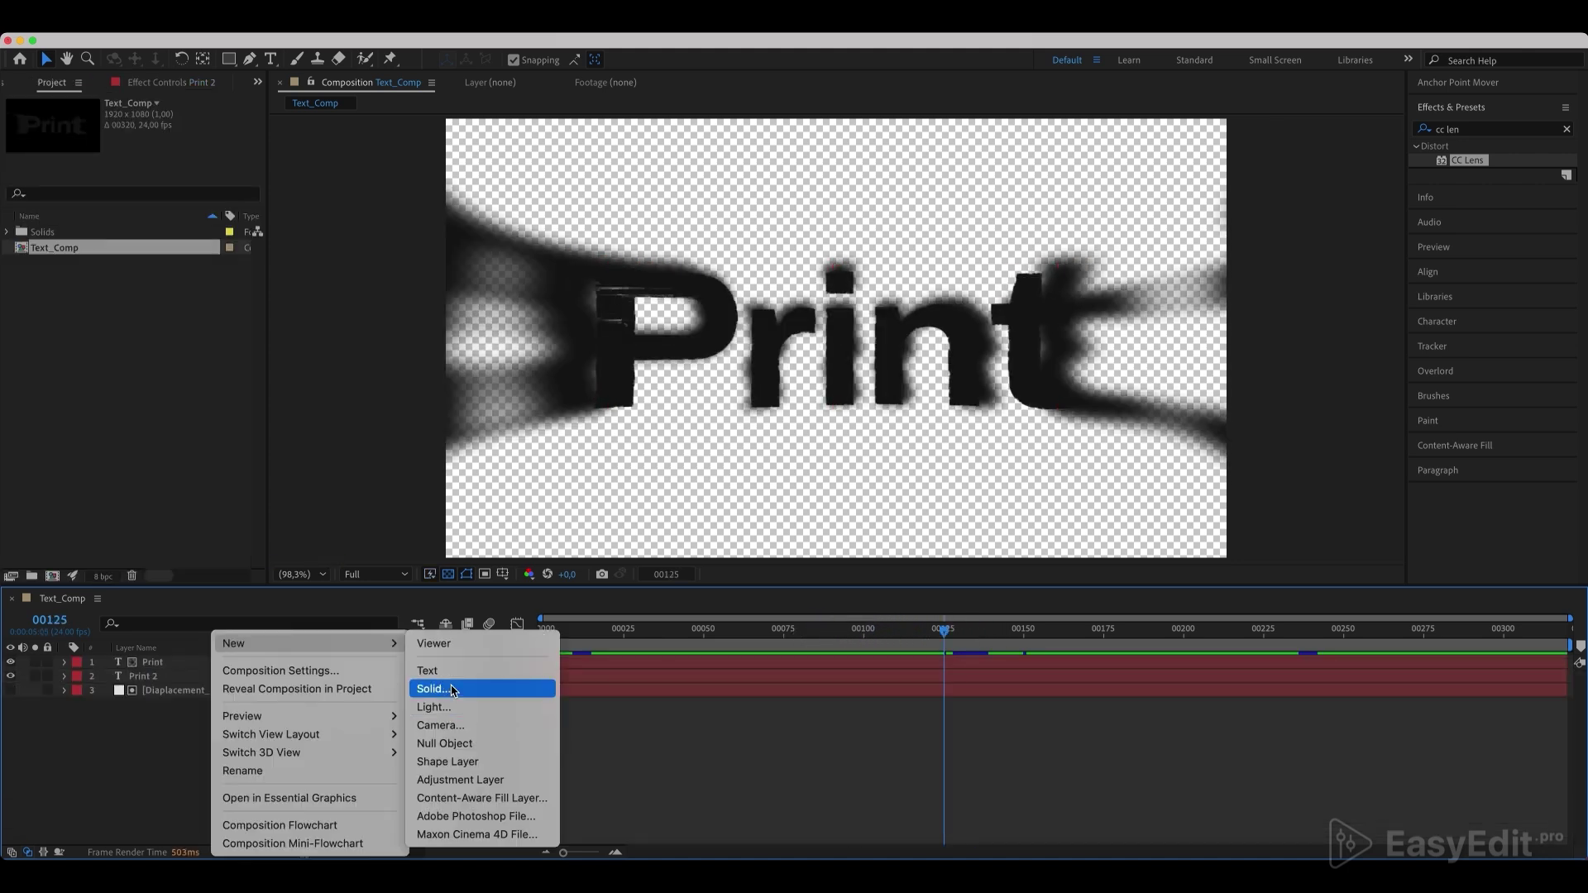
left_click(454, 689)
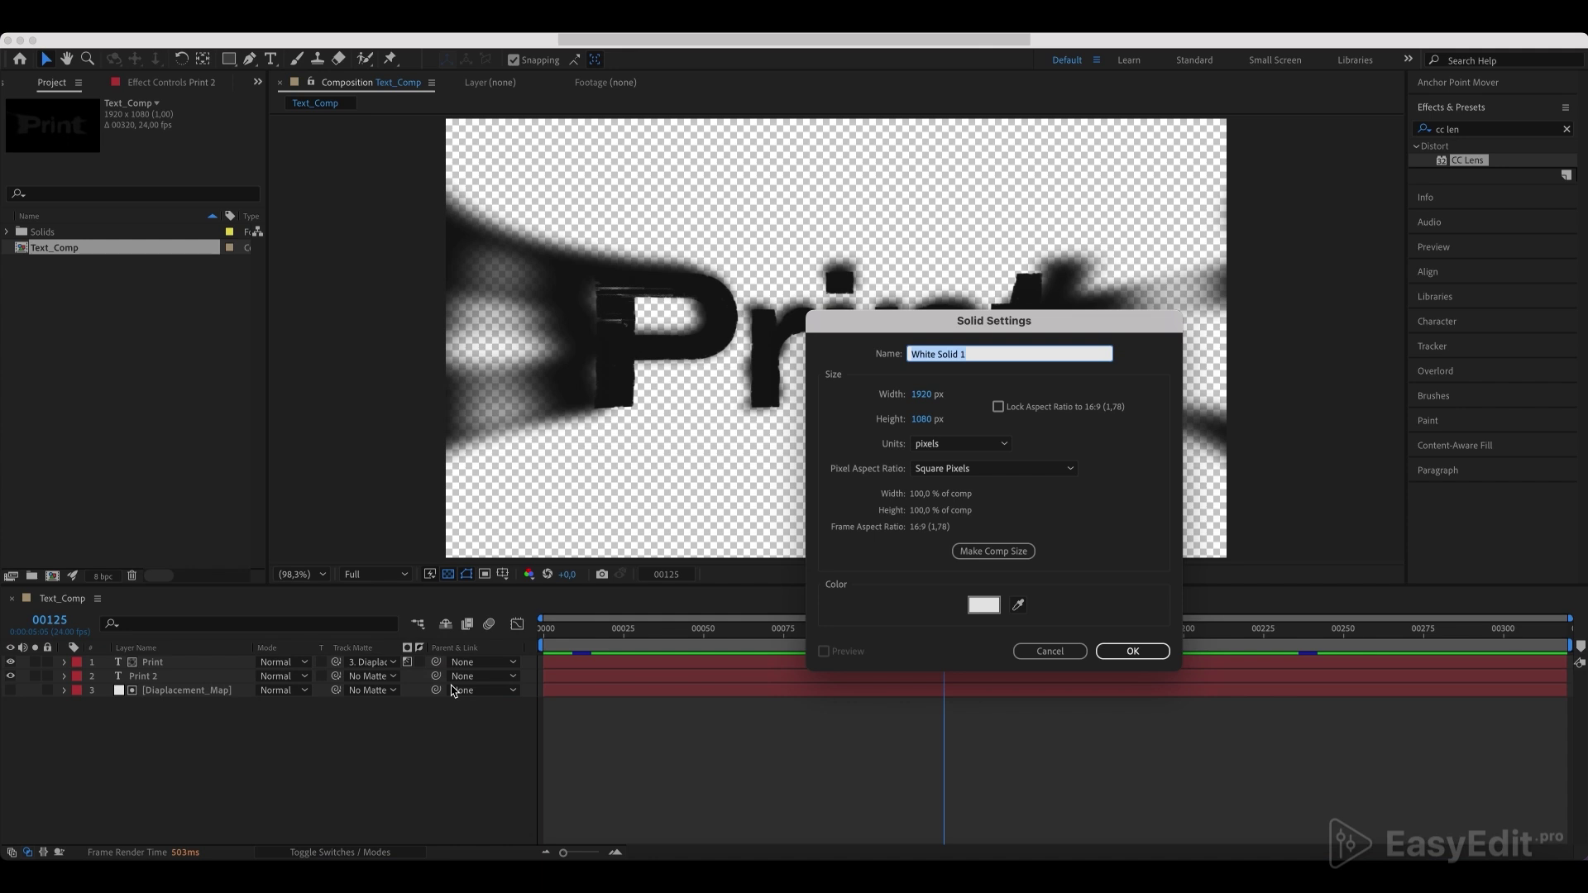
type("Dots")
left_click(983, 604)
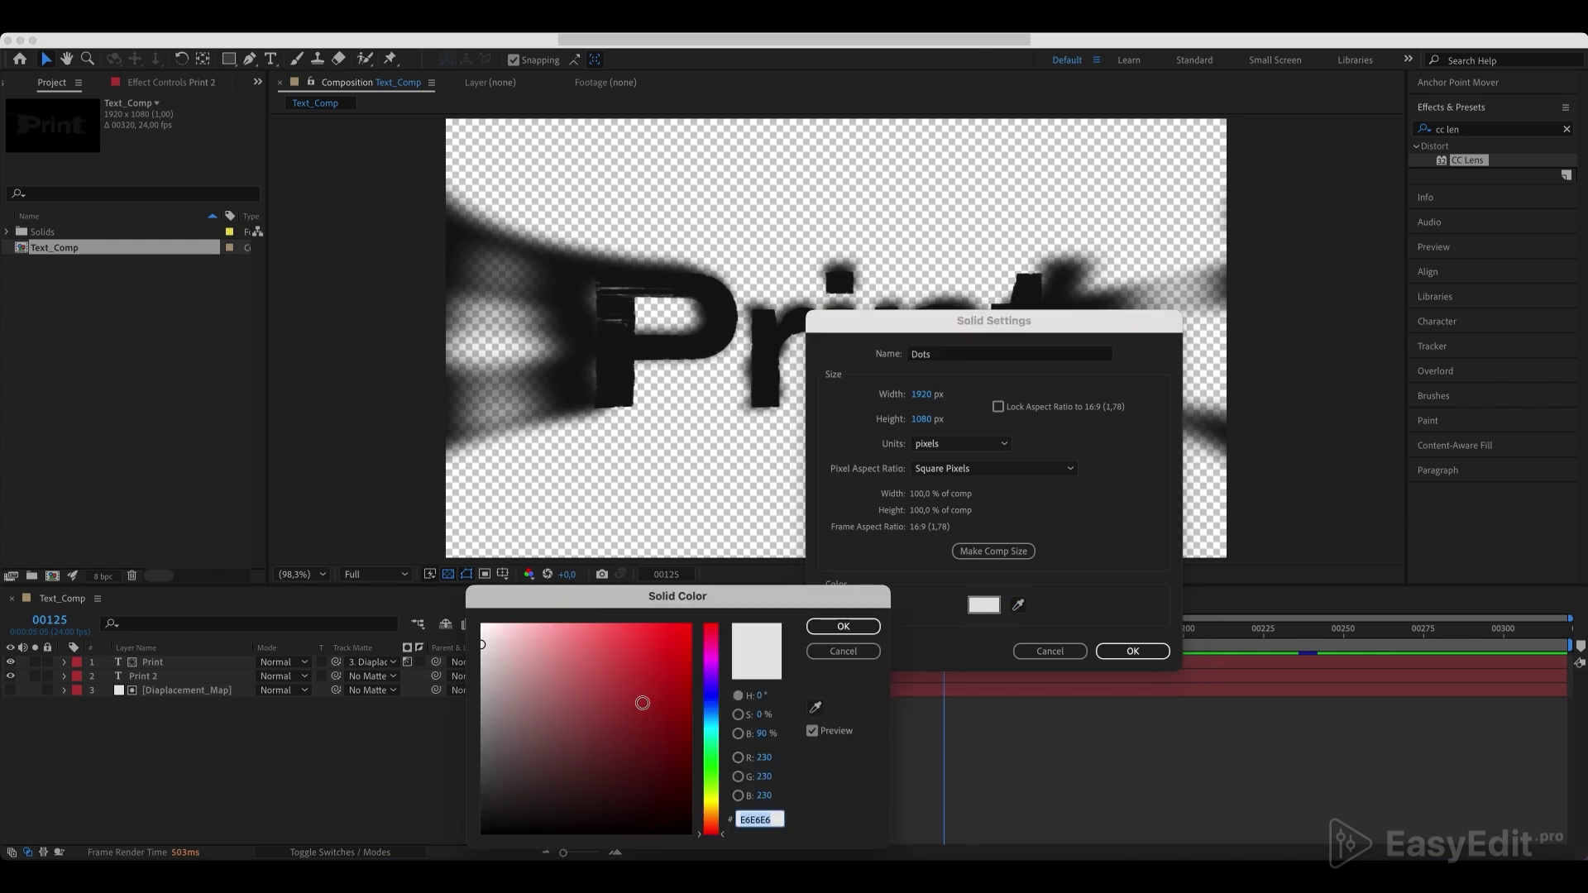
- Make the Dots solid black and move it to the bottom of the layer stack
type("000000")
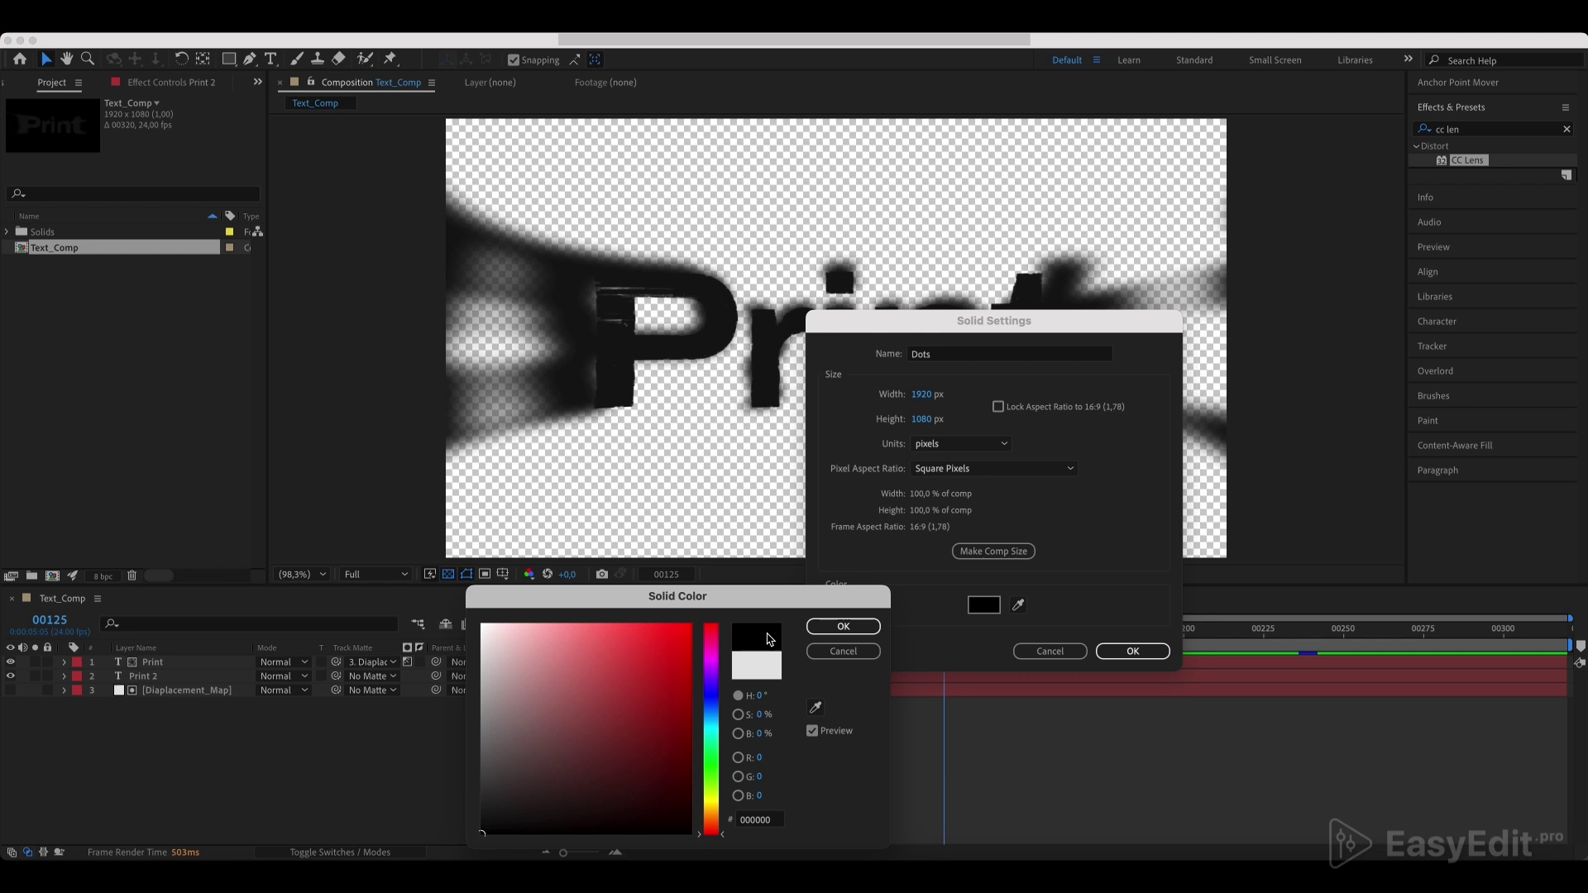
left_click(817, 629)
left_click(1132, 651)
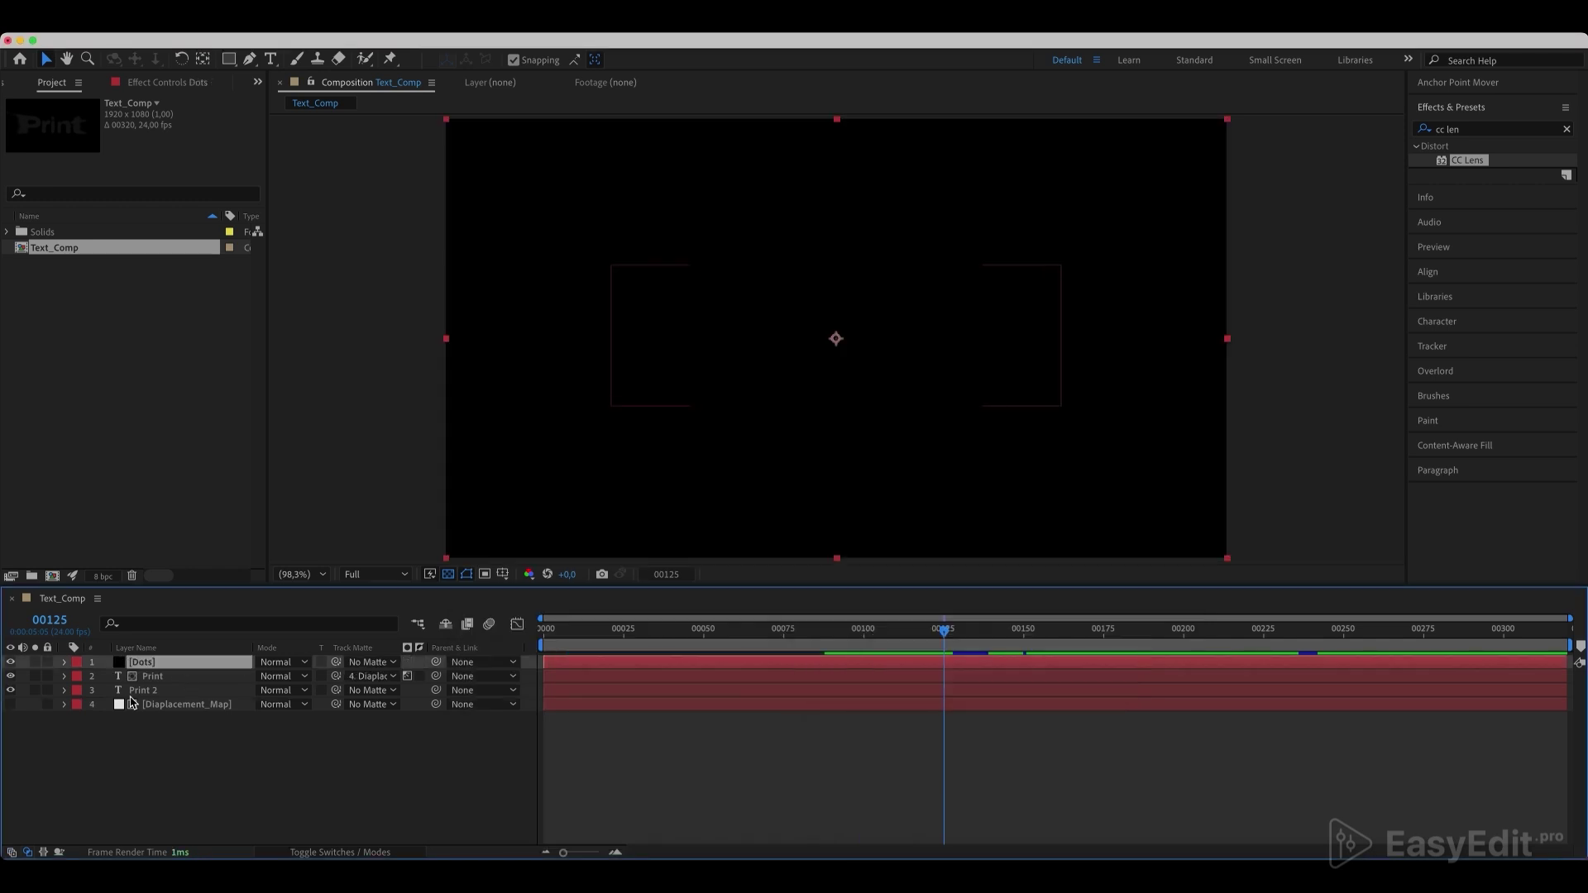
left_click_drag(136, 662, 145, 726)
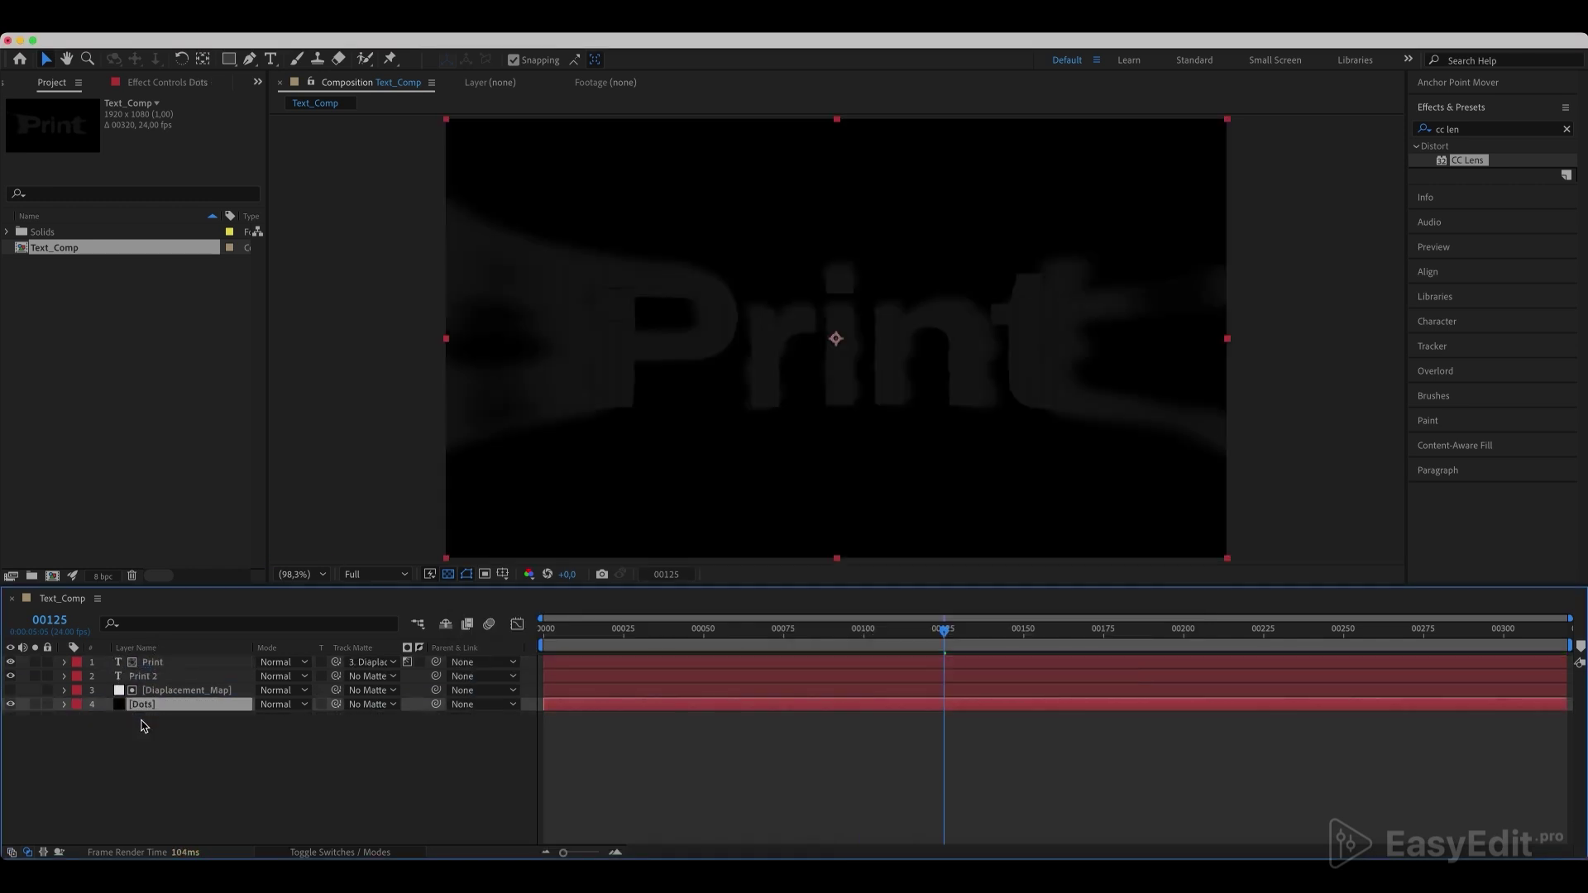
- Apply CC Ball Action to Dots with Grid Spacing 3, Ball Size 50, luma-matted to Print 2
left_click(1566, 128)
left_click(1529, 133)
type("cc ball")
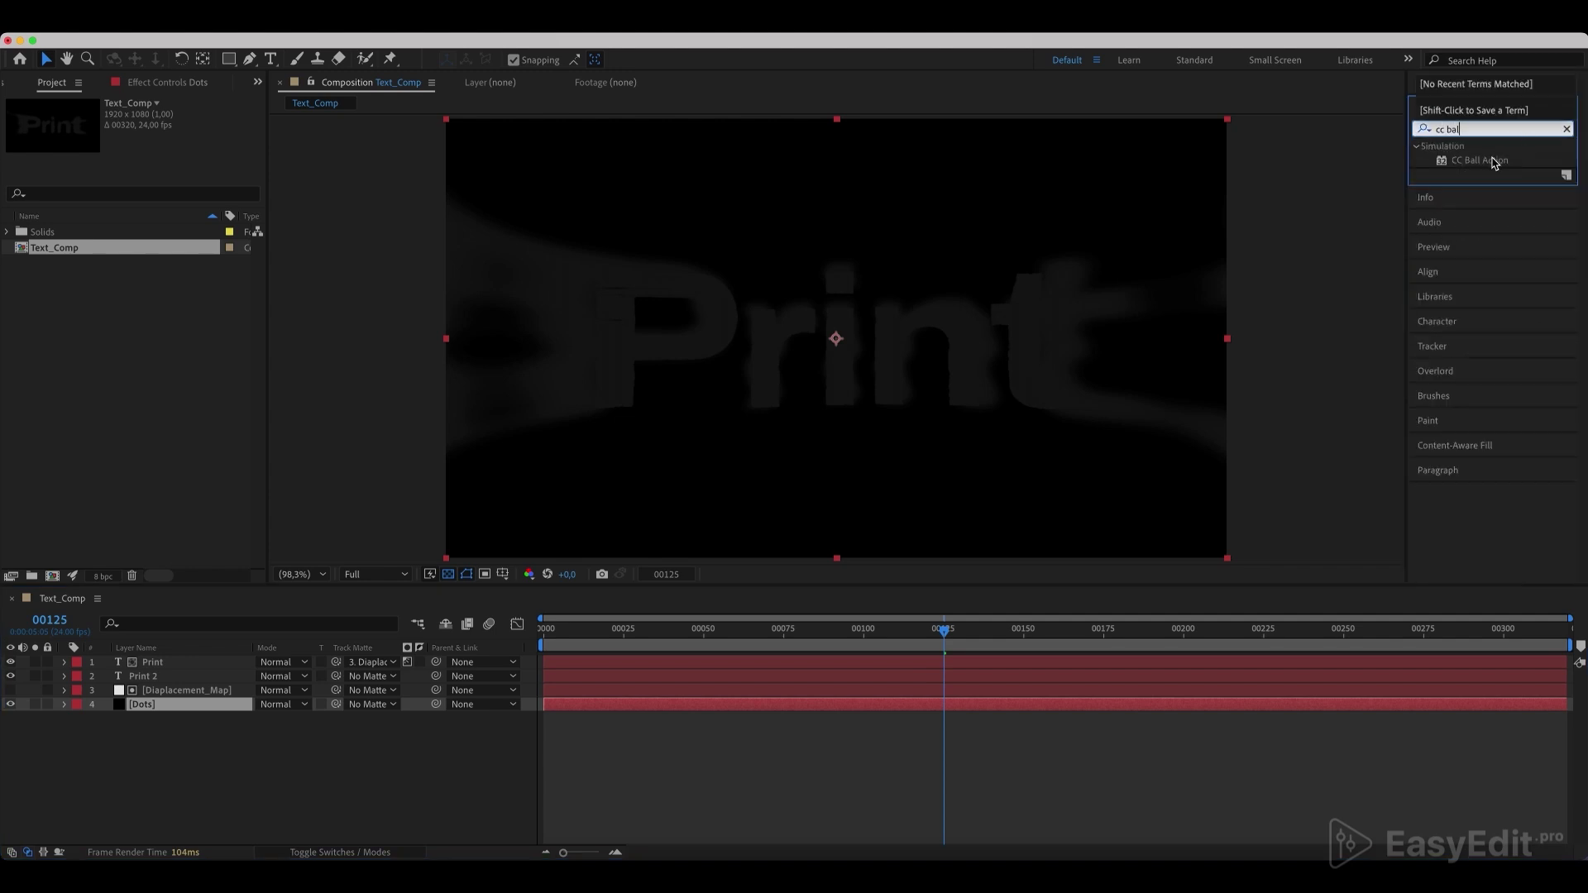
left_click(1492, 161)
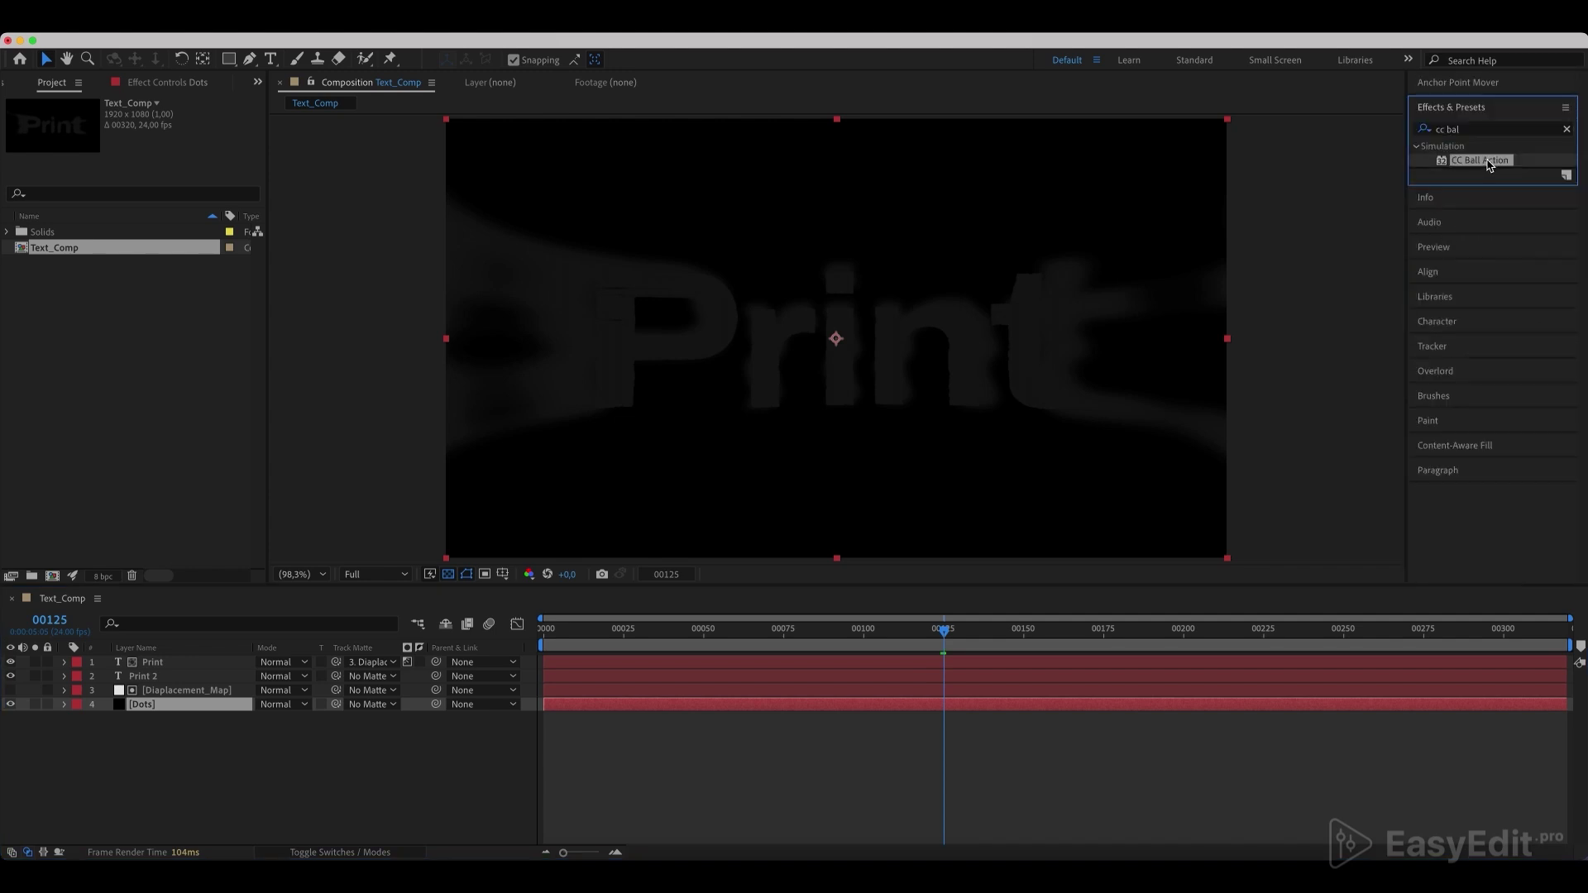
left_click_drag(1488, 164, 207, 709)
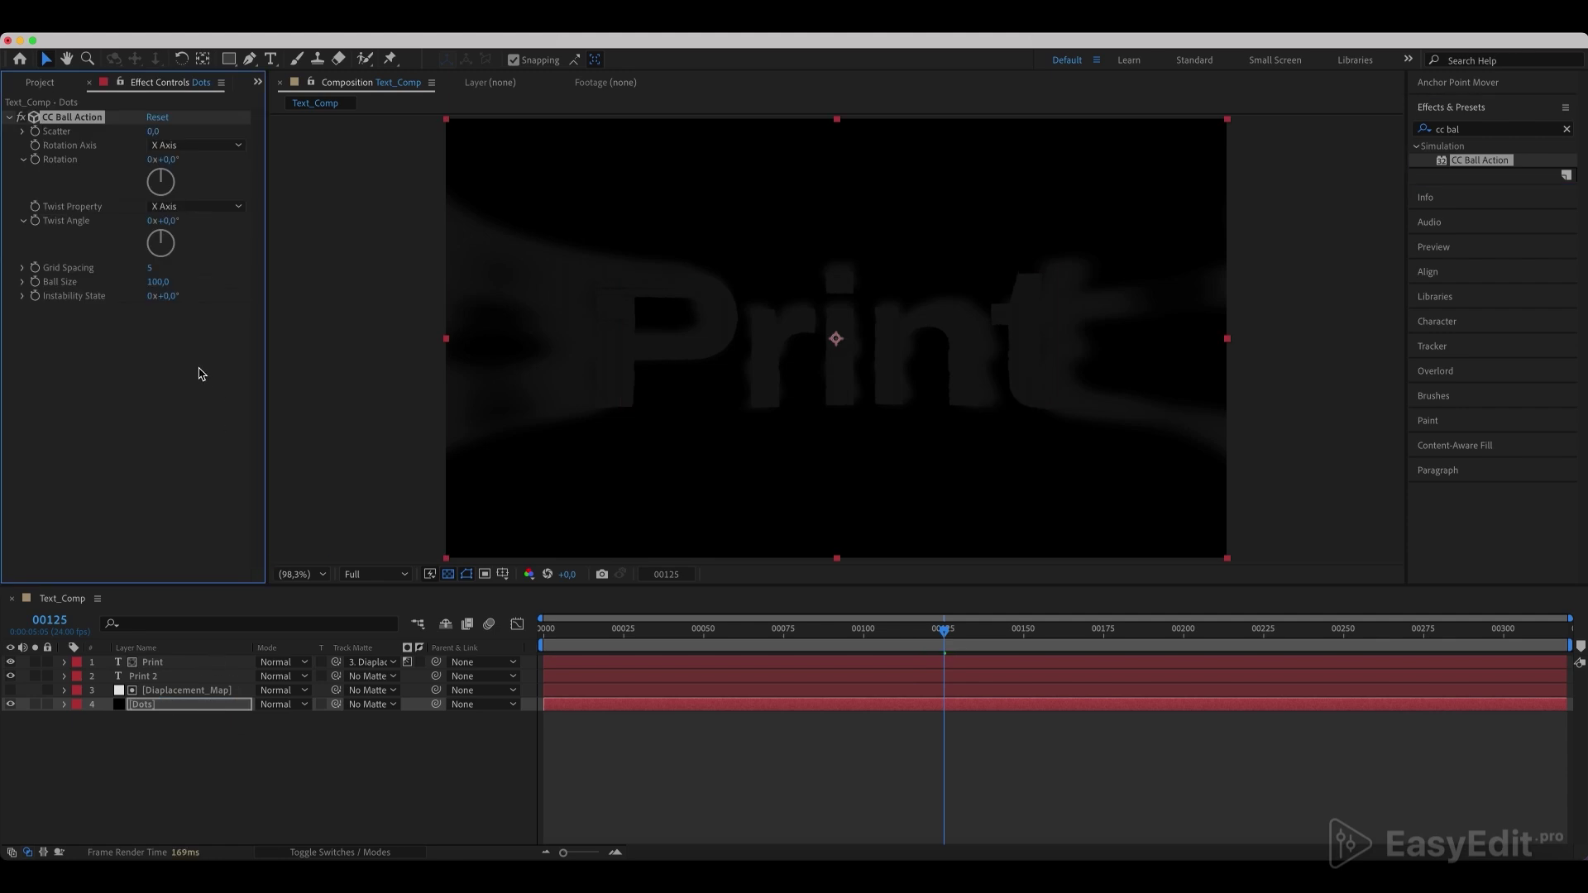
left_click(152, 270)
type("3")
key("Tab")
type("50")
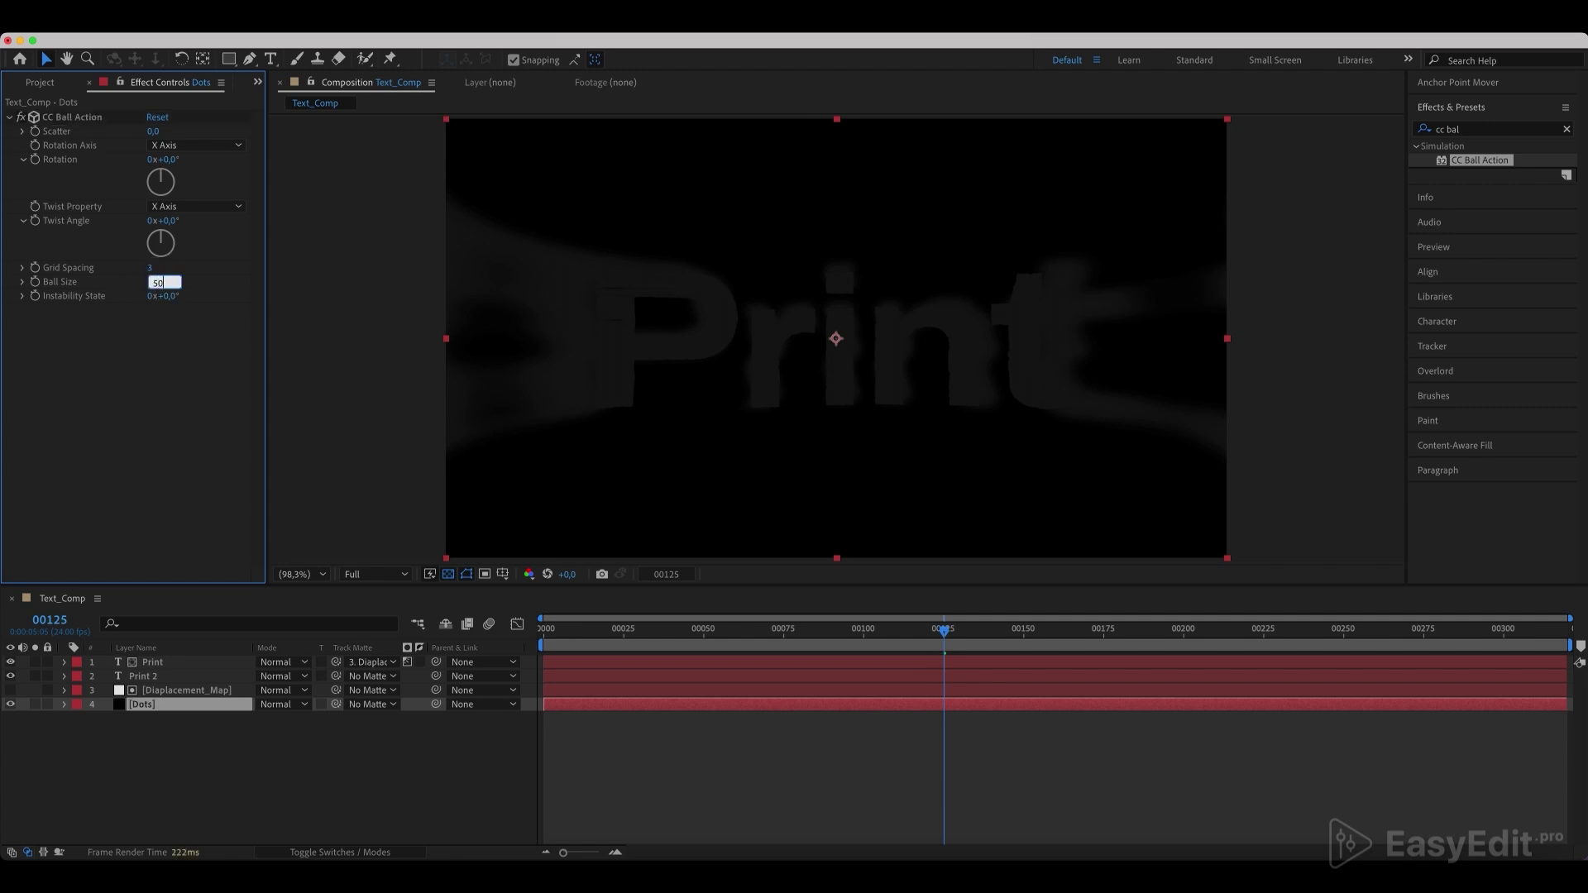
key("Return")
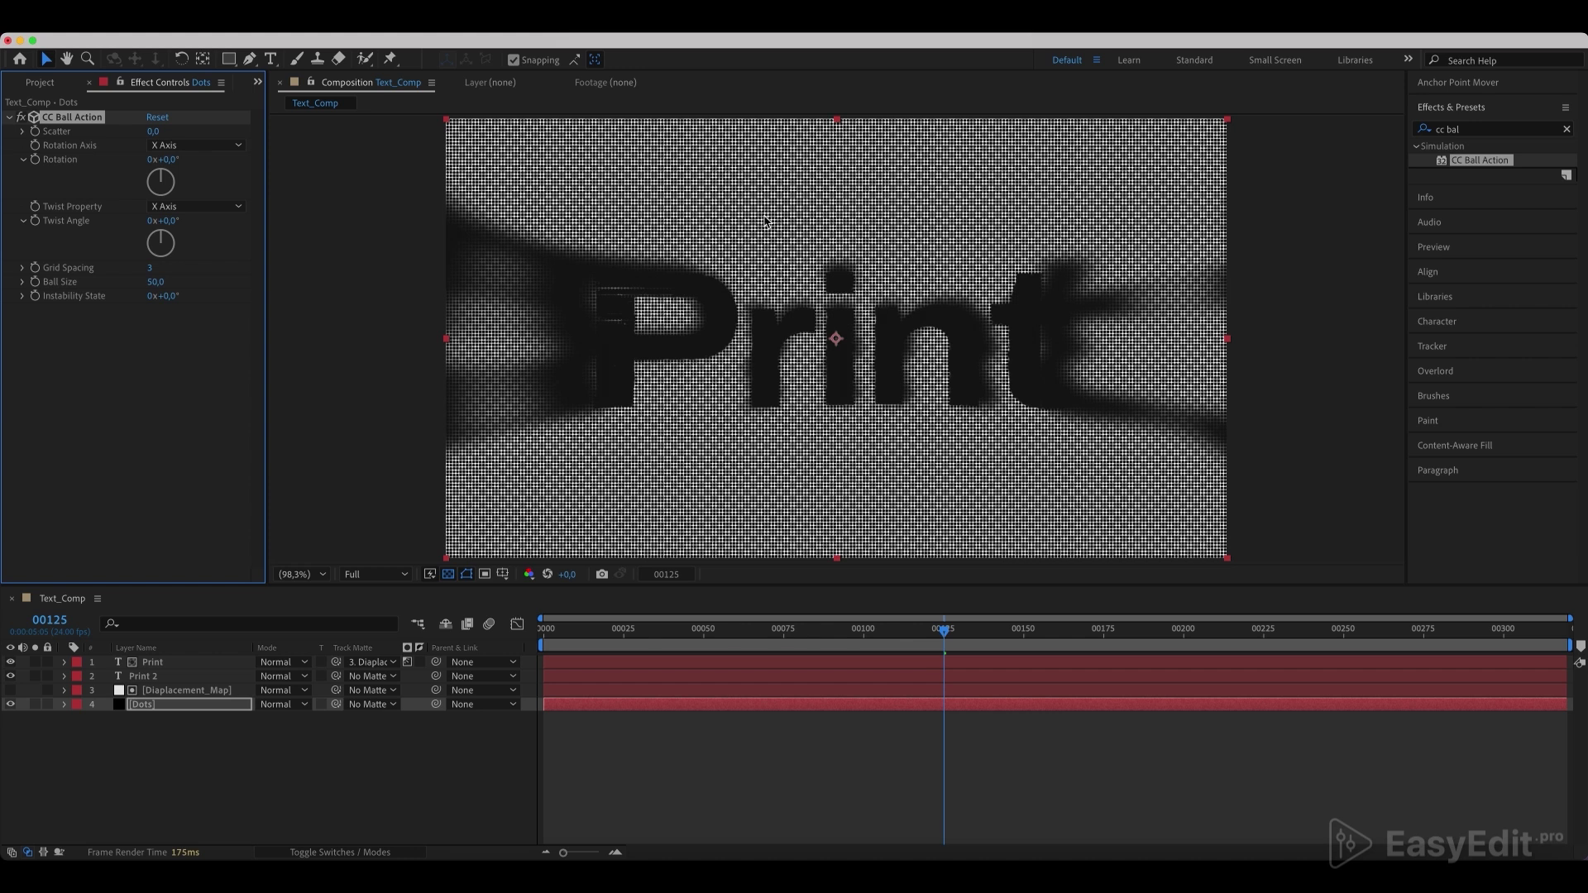
left_click_drag(406, 704, 153, 676)
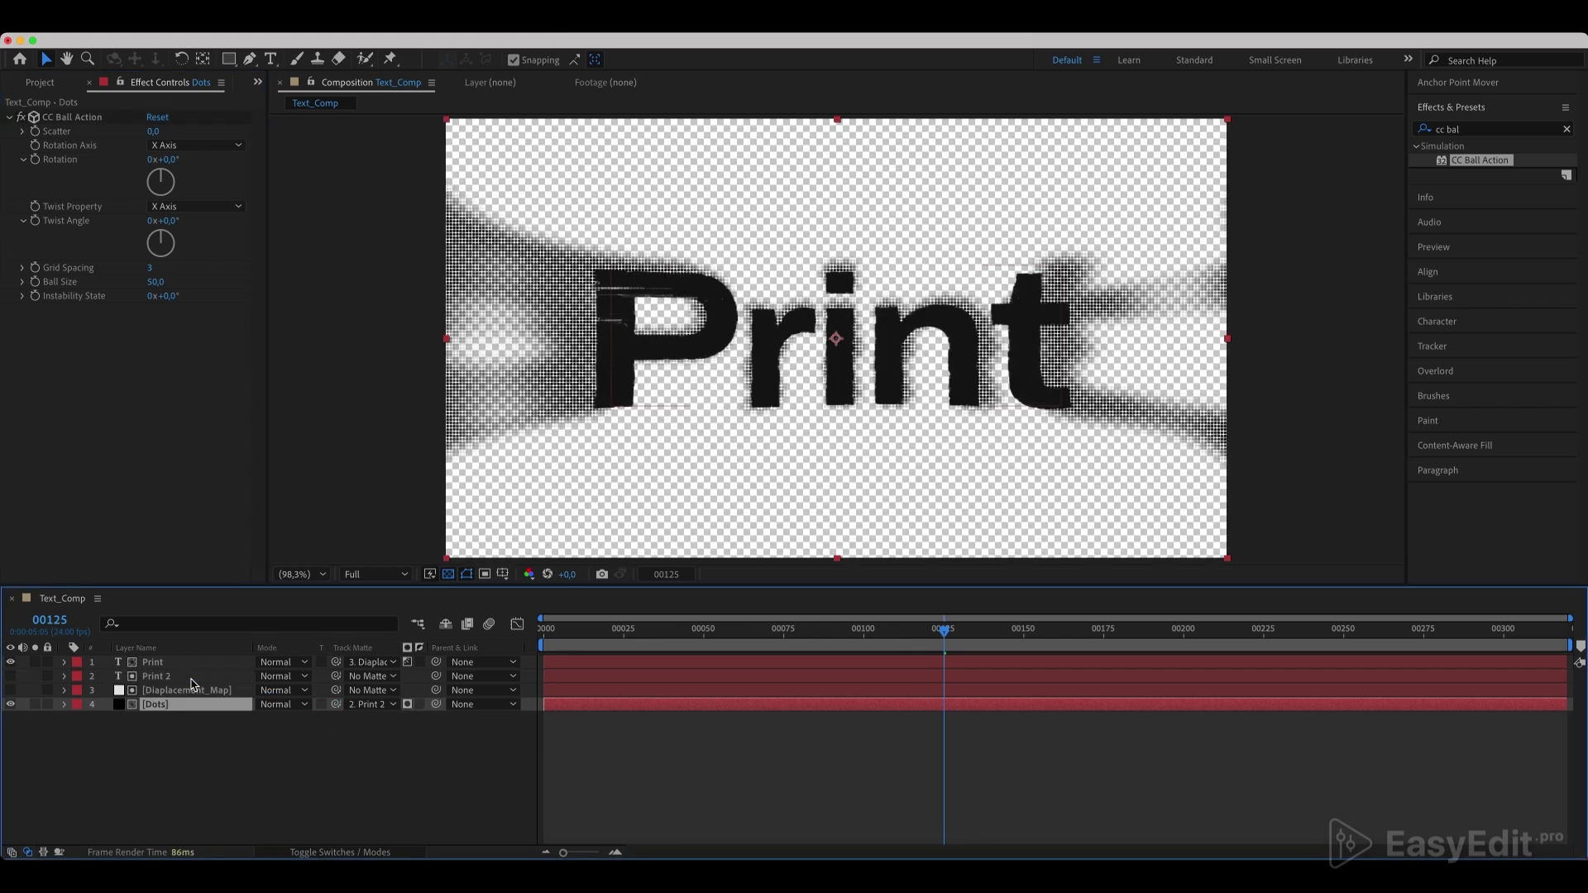
left_click(408, 706)
- Add a new adjustment layer with the Invert effect, viewed over a black background
right_click(145, 777)
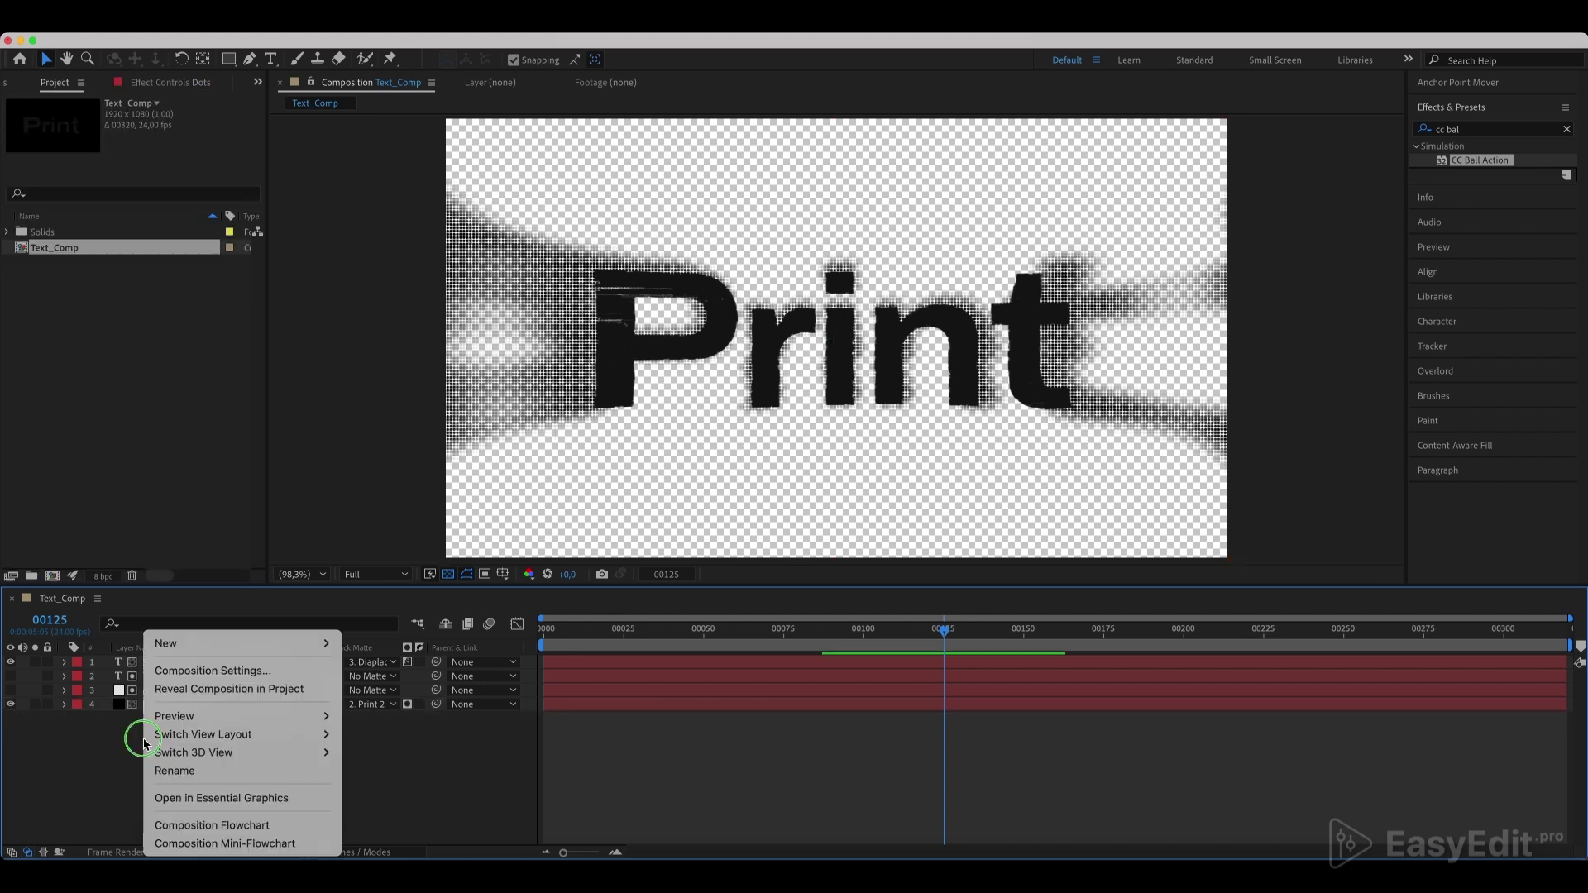
mouse_move(206, 643)
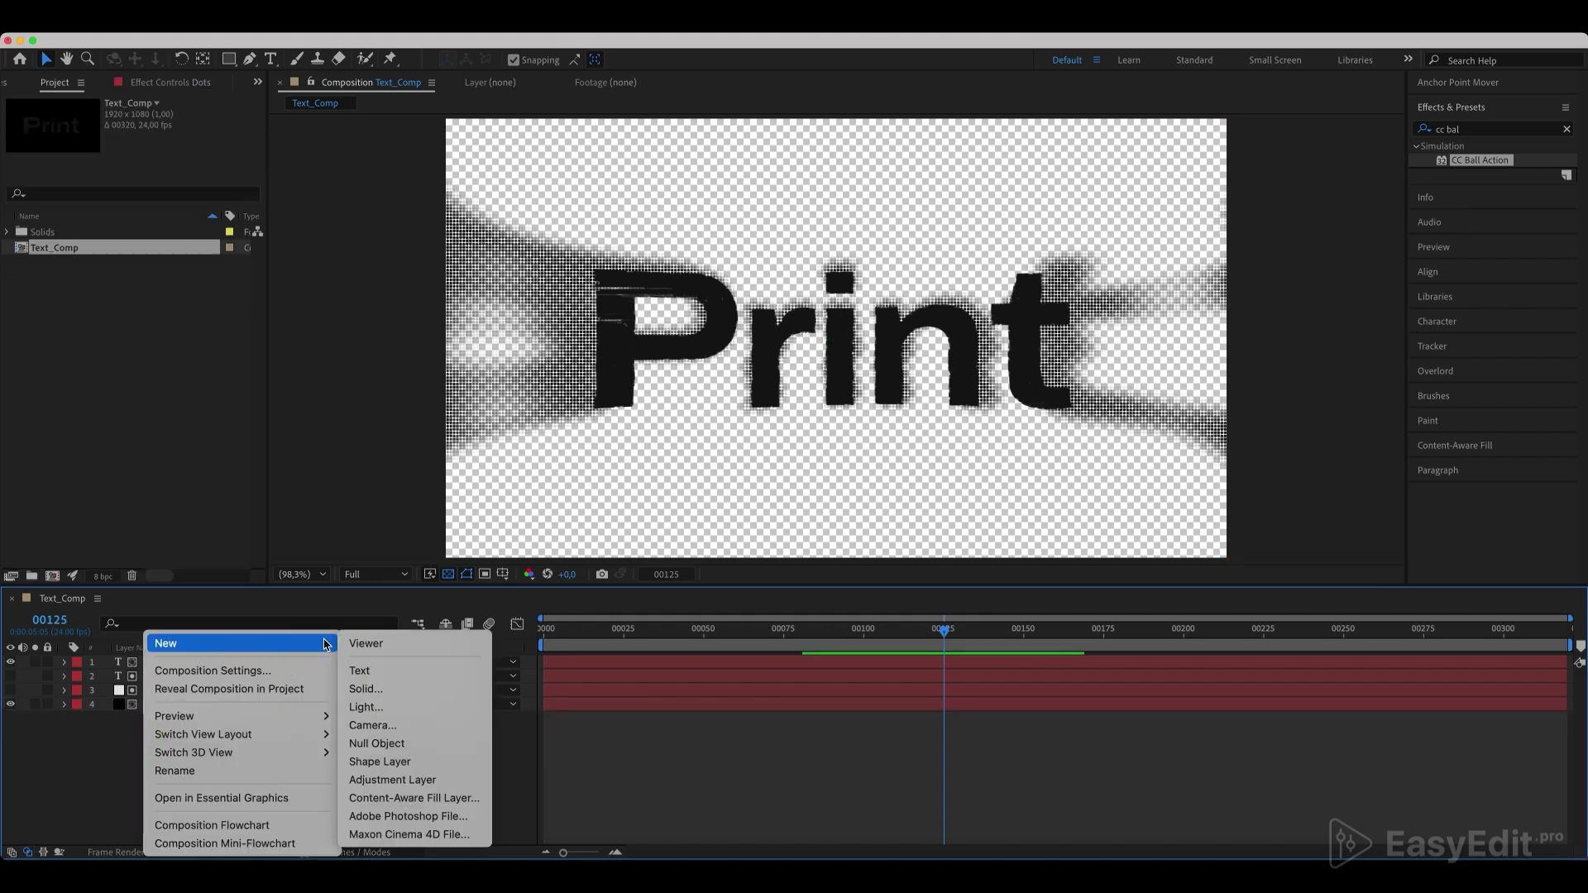
left_click(395, 782)
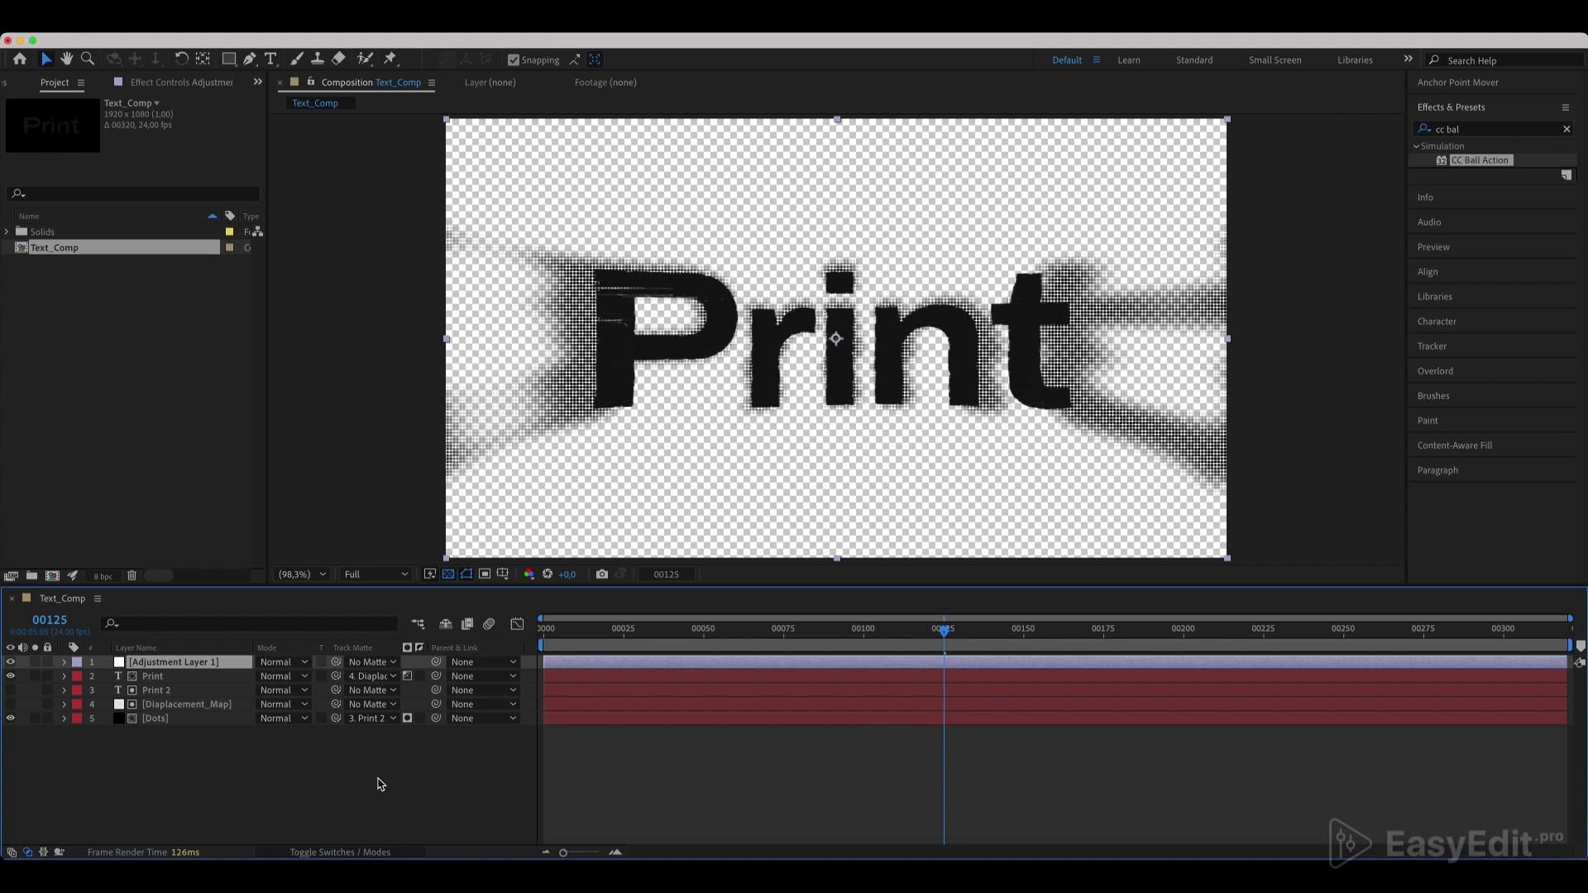
left_click(1566, 129)
type("inver")
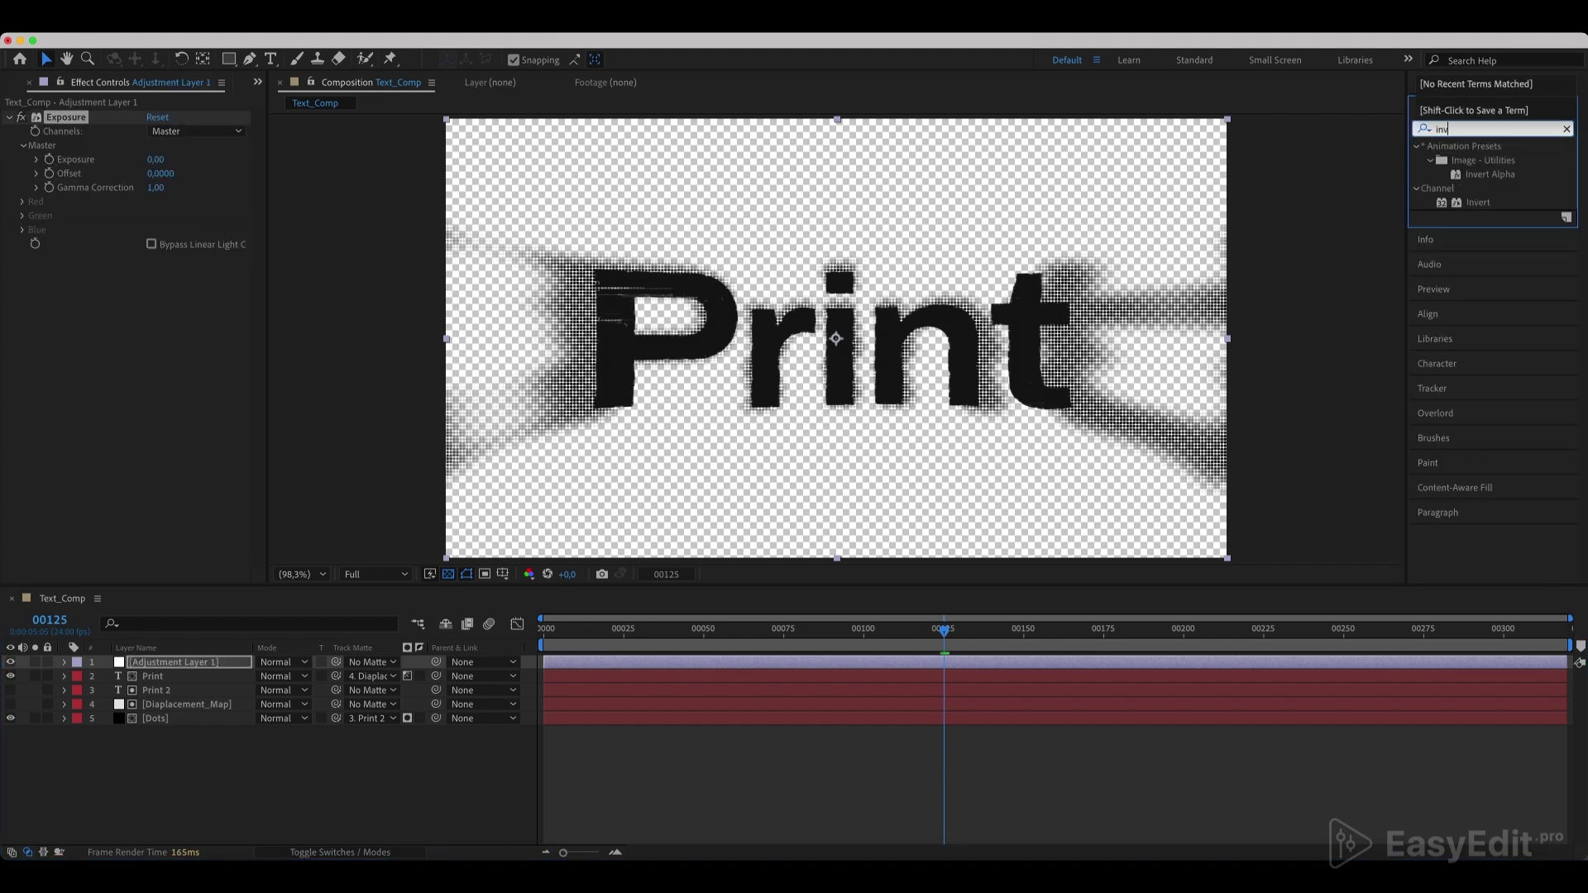
left_click(1480, 203)
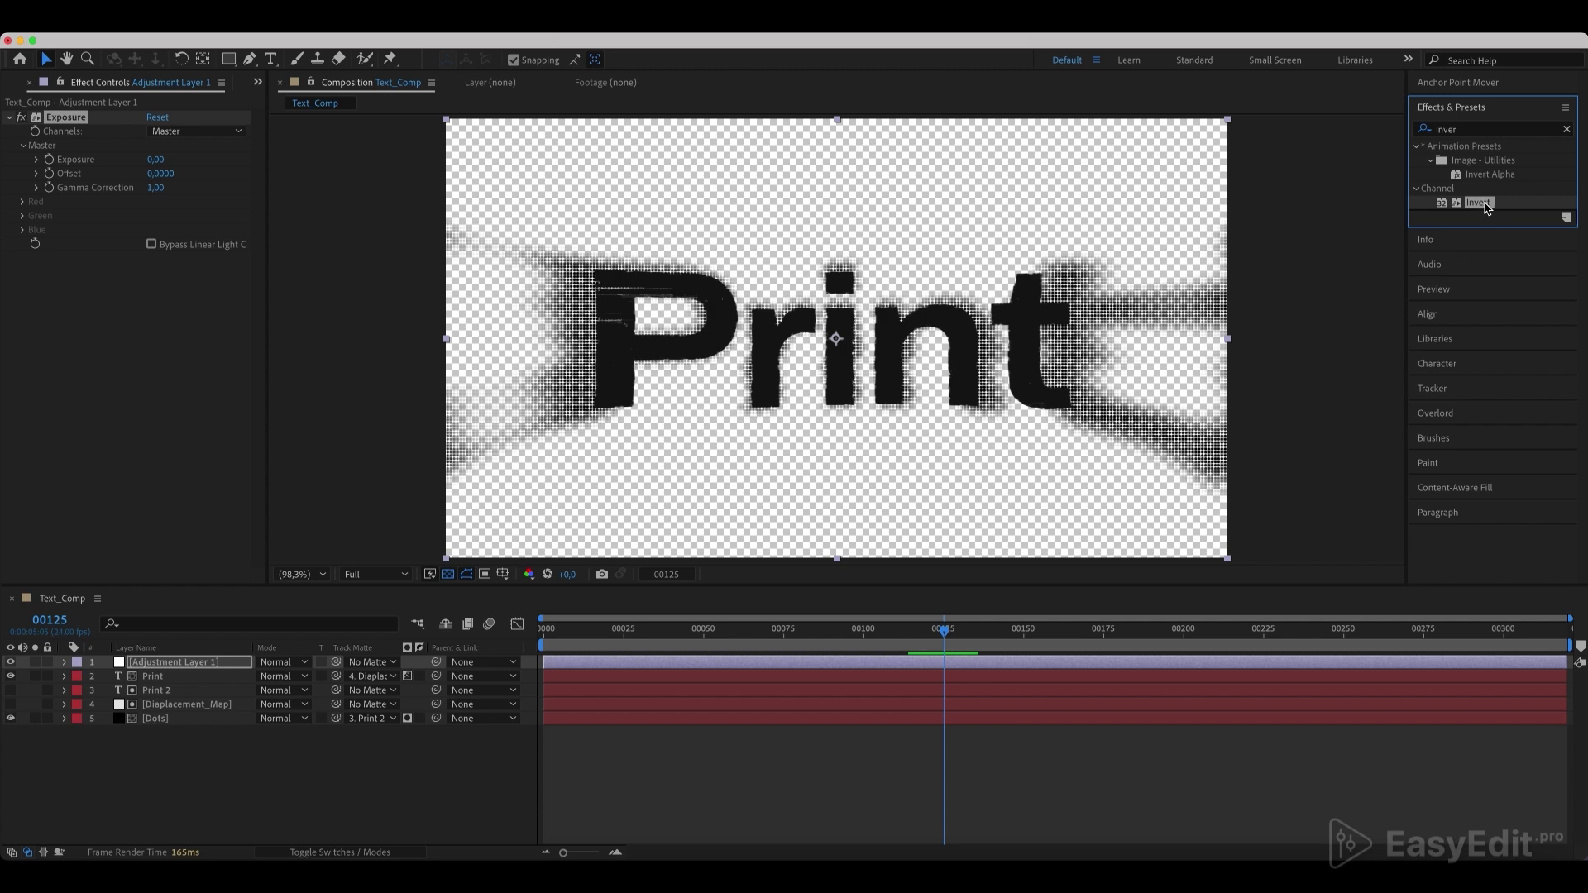
left_click_drag(1489, 207, 159, 666)
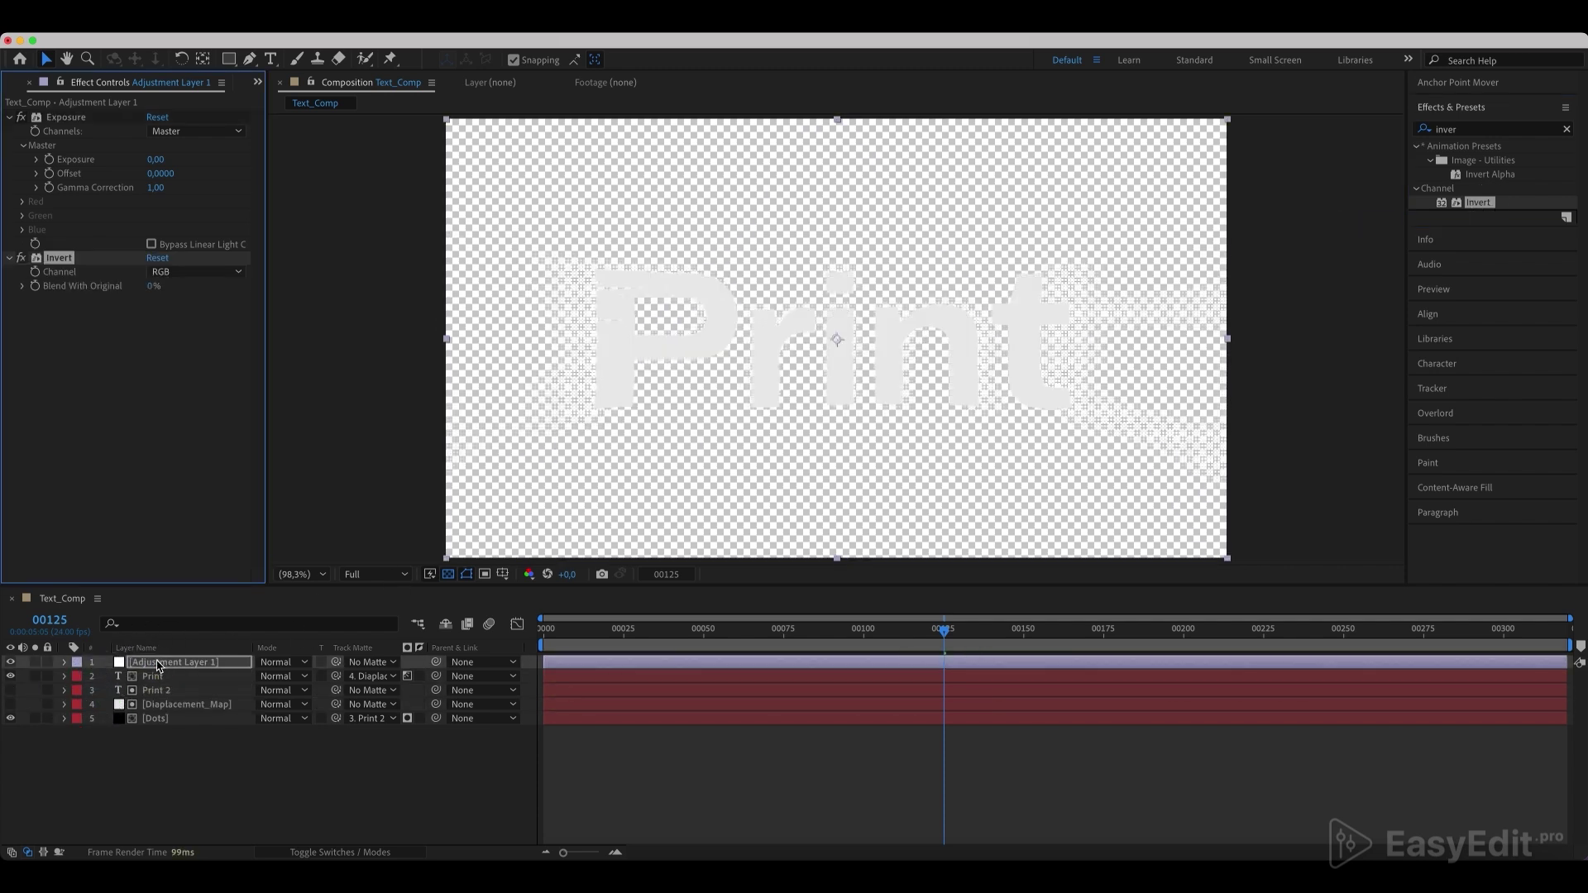
left_click(448, 574)
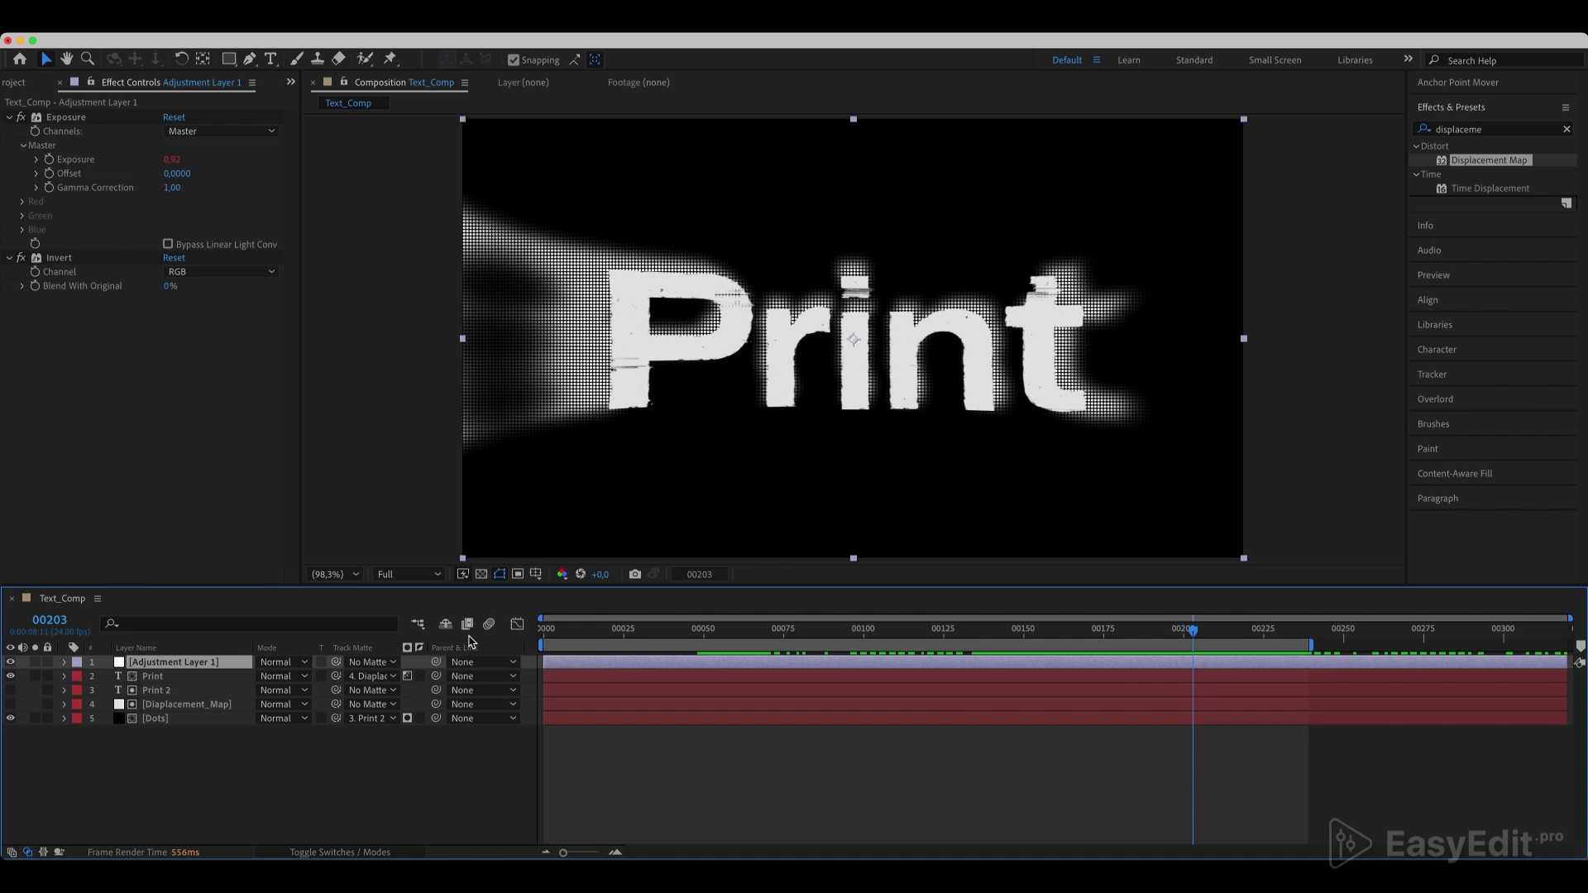
- Apply Displacement Map to Adjustment Layer 1 and check its available map layers
left_click(1480, 166)
left_click_drag(1480, 166, 153, 668)
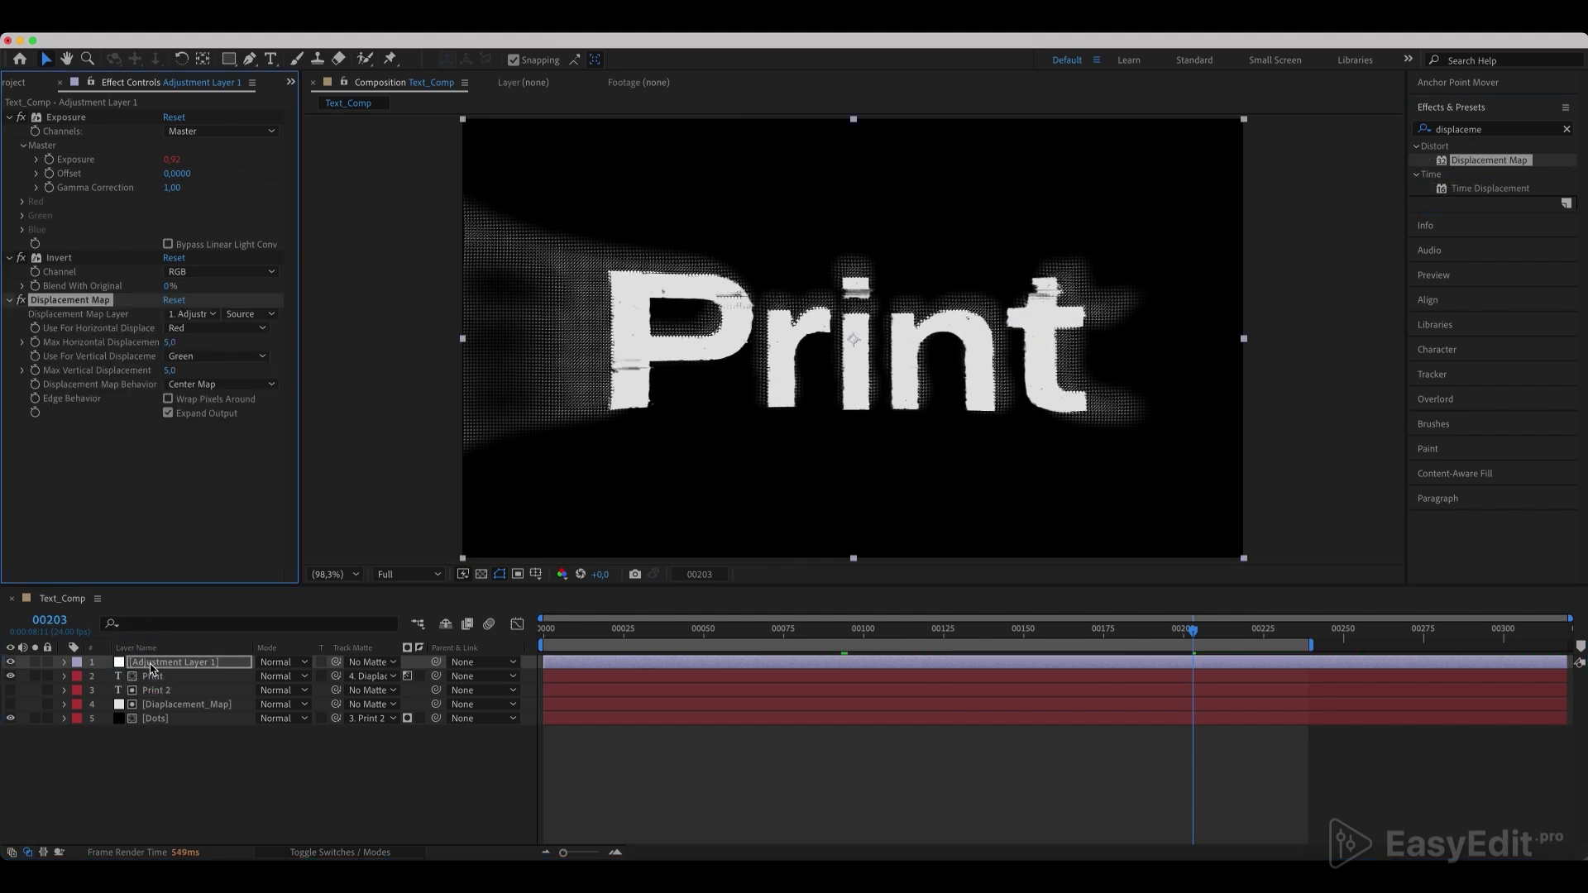
left_click(202, 316)
left_click(198, 318)
- Preview the TV noise clip in Finder and bring it into the composition
left_click(43, 868)
key("space")
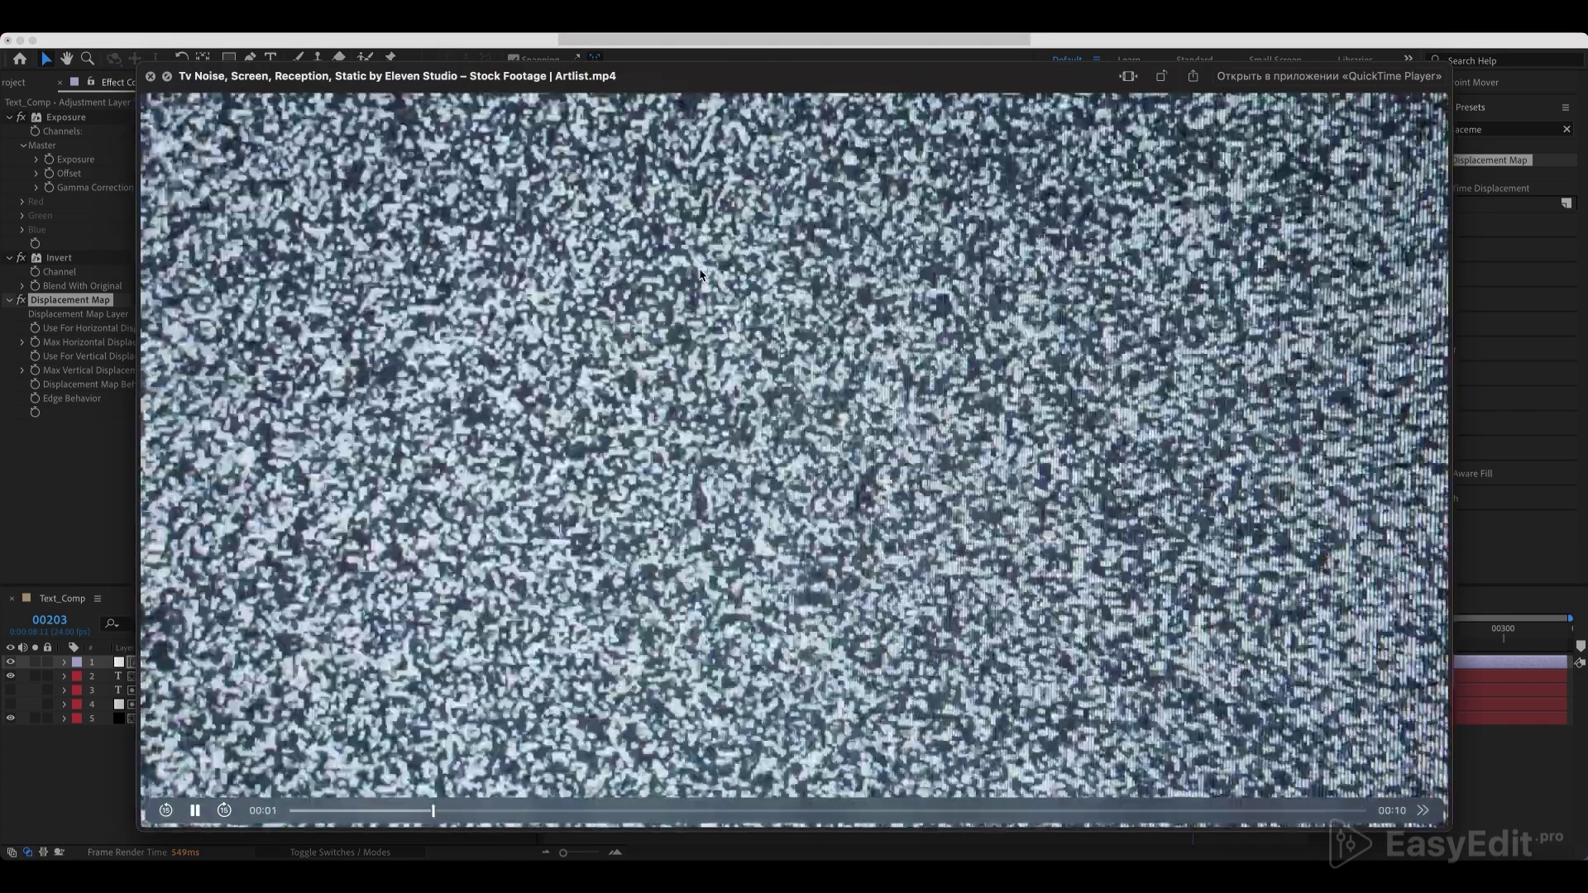
key("space")
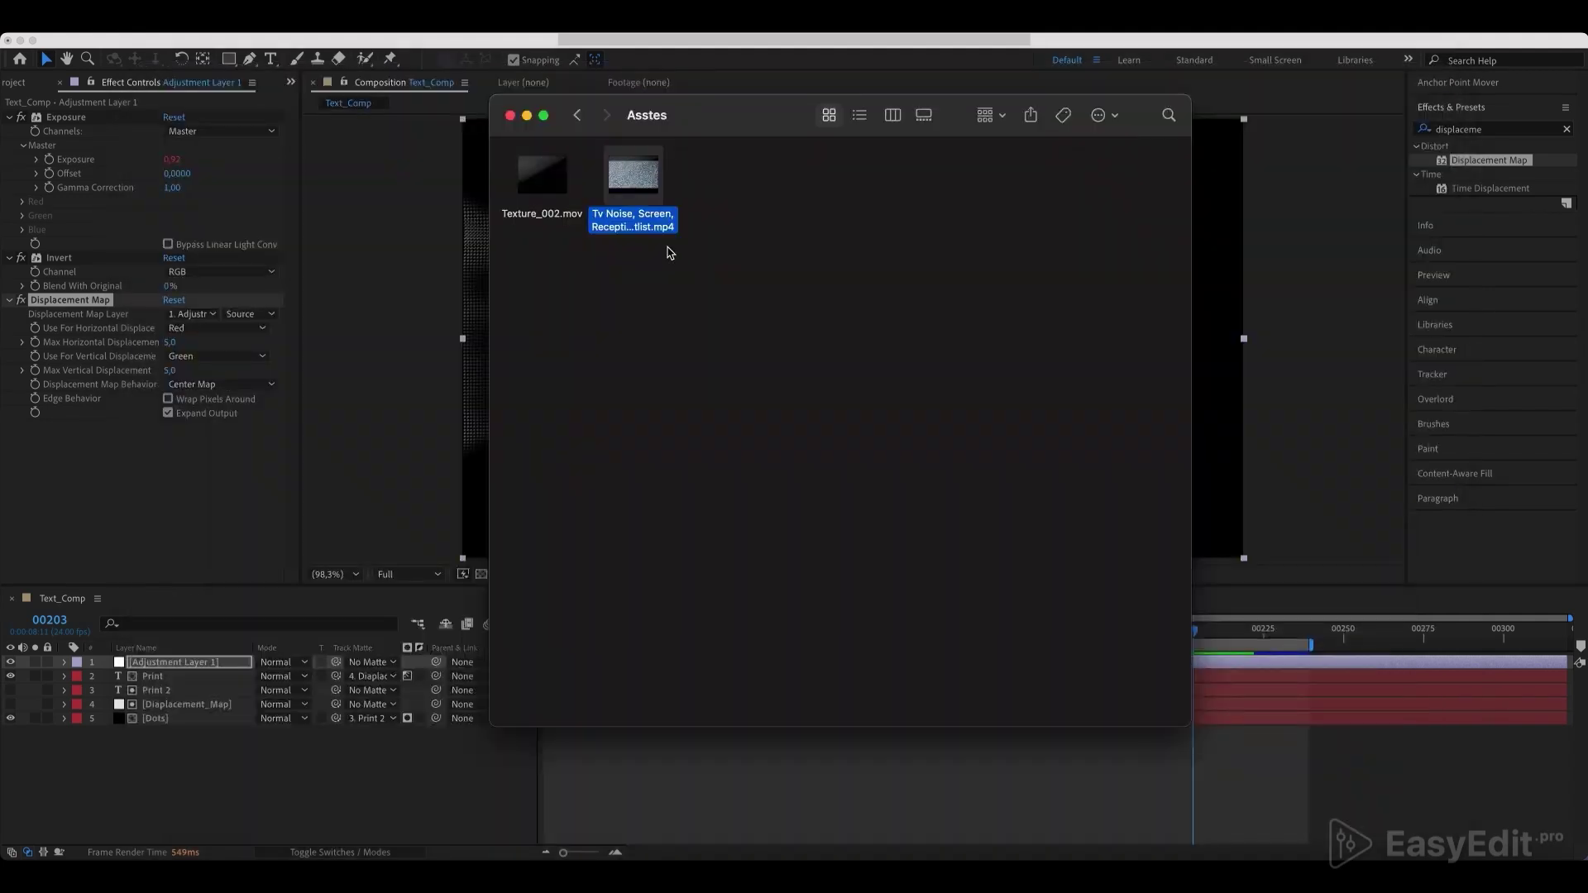
left_click_drag(637, 219, 203, 782)
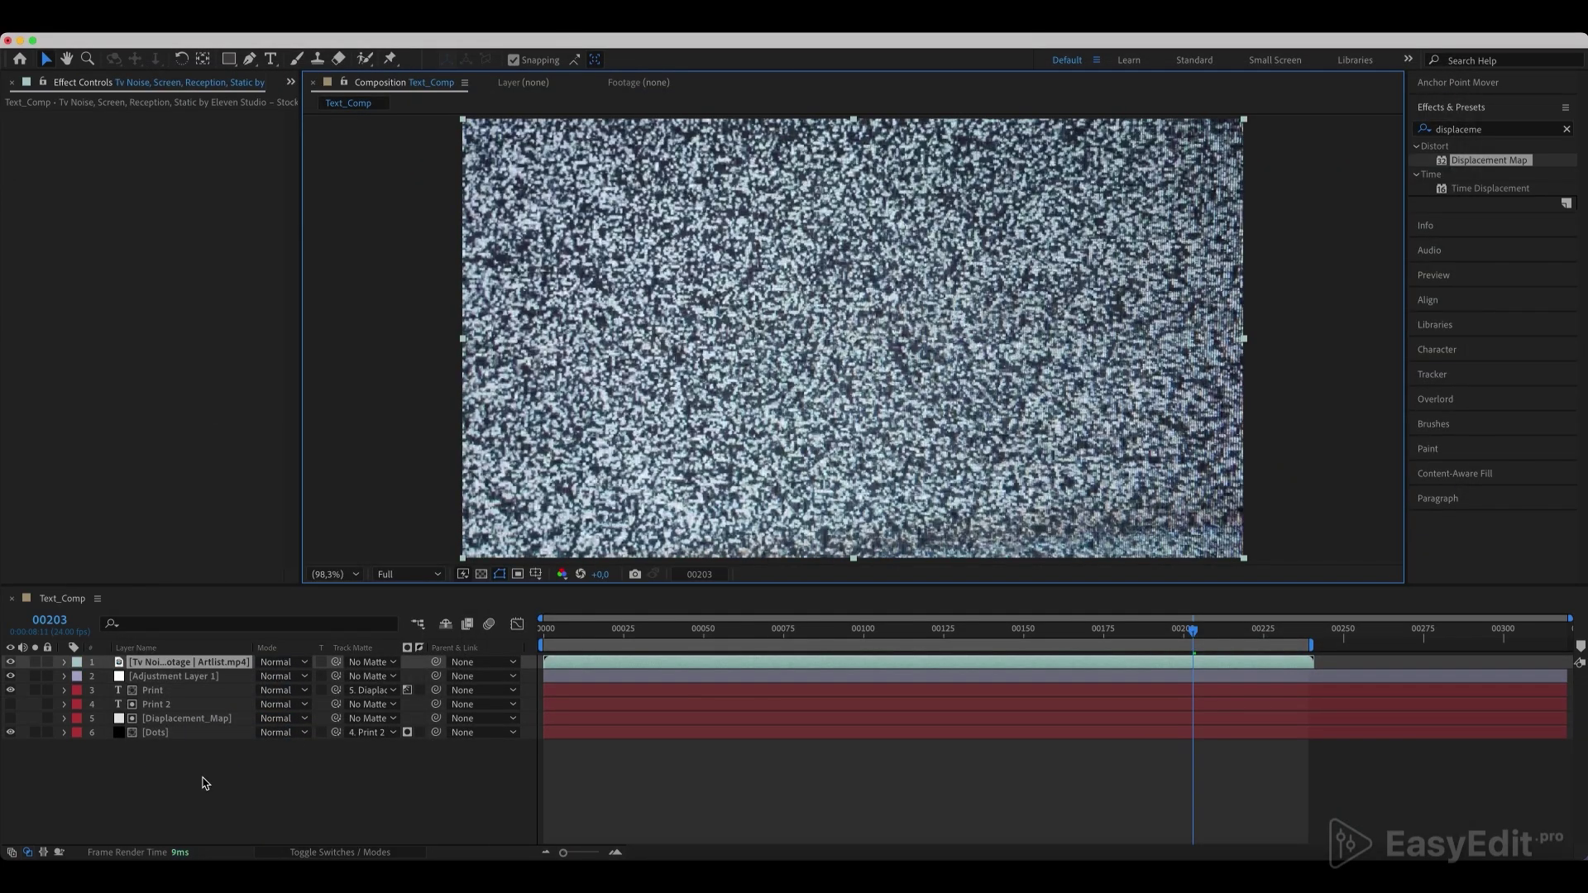
- Put the hidden TV noise layer under Adjustment Layer 1 and use it as the Displacement Map layer
left_click_drag(177, 666, 174, 683)
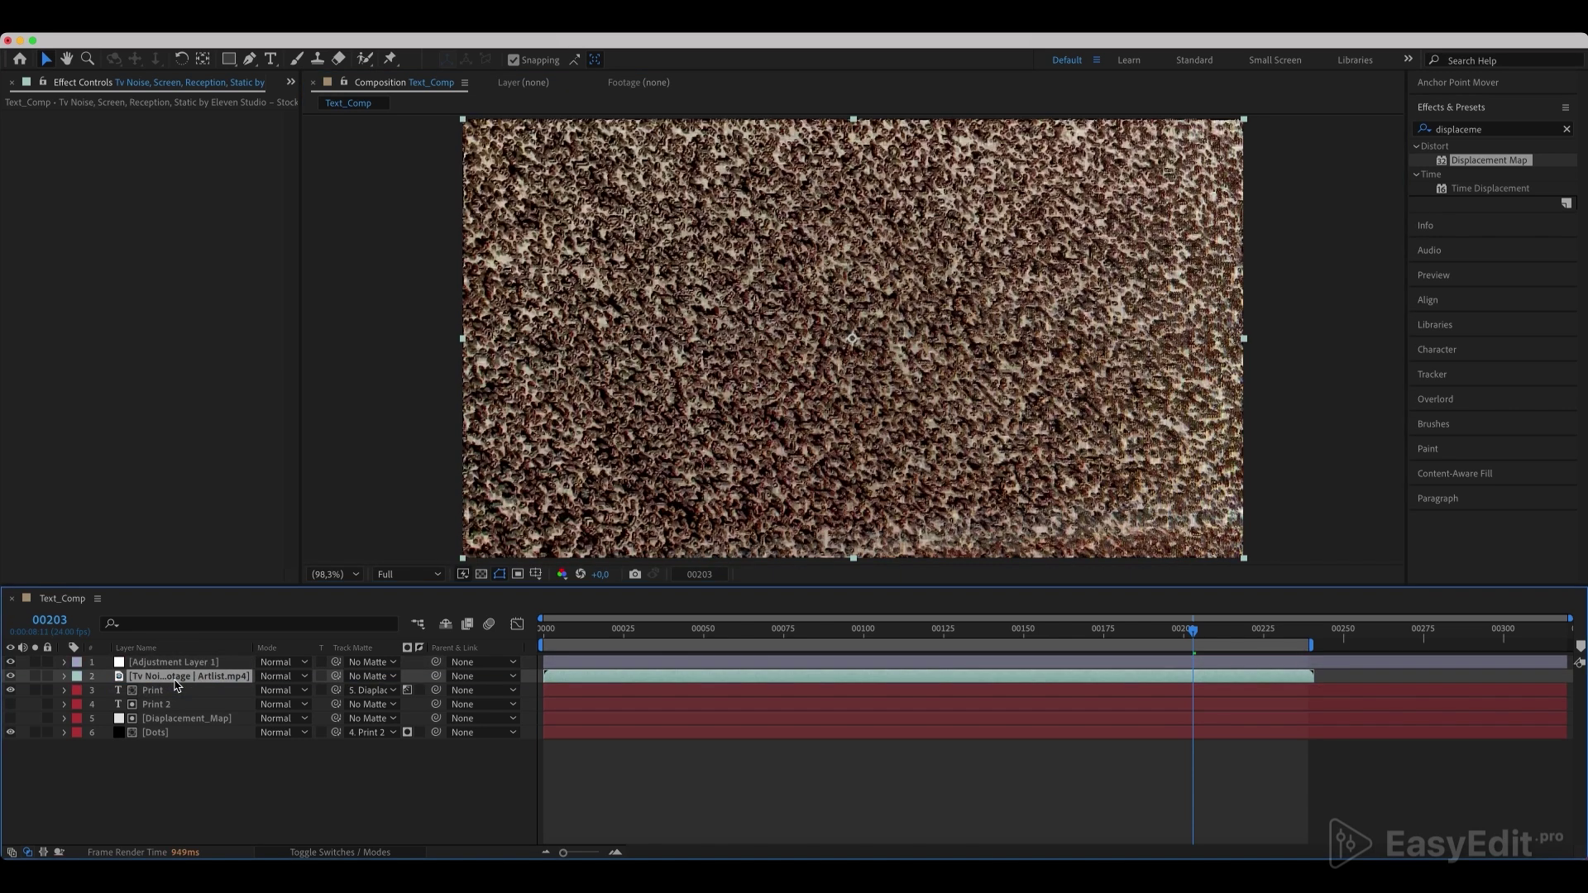
left_click(12, 678)
left_click(175, 665)
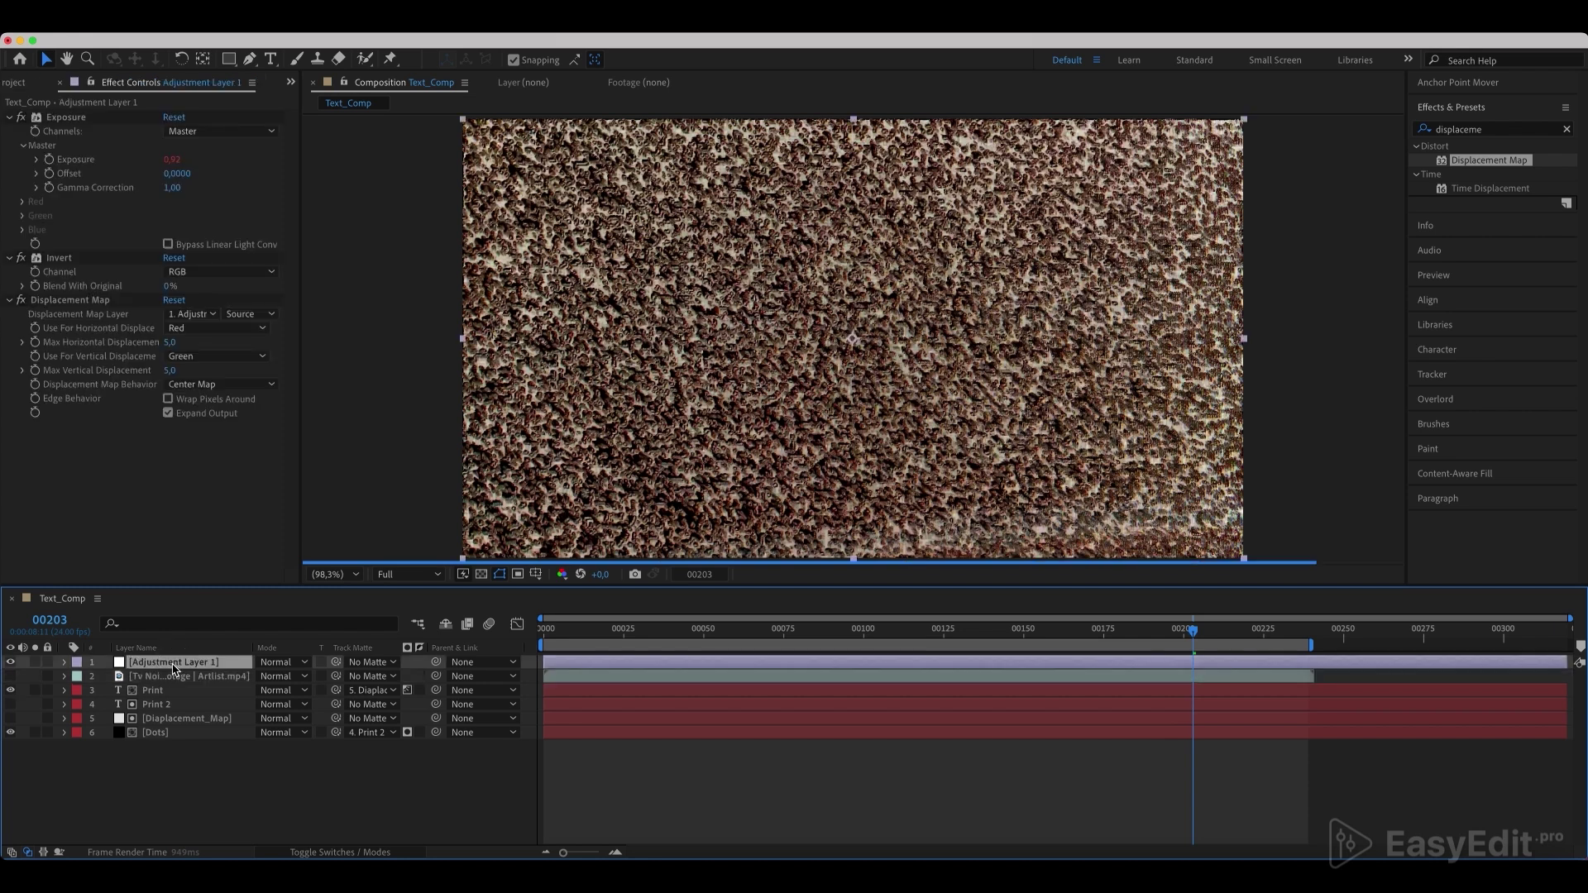
left_click(188, 314)
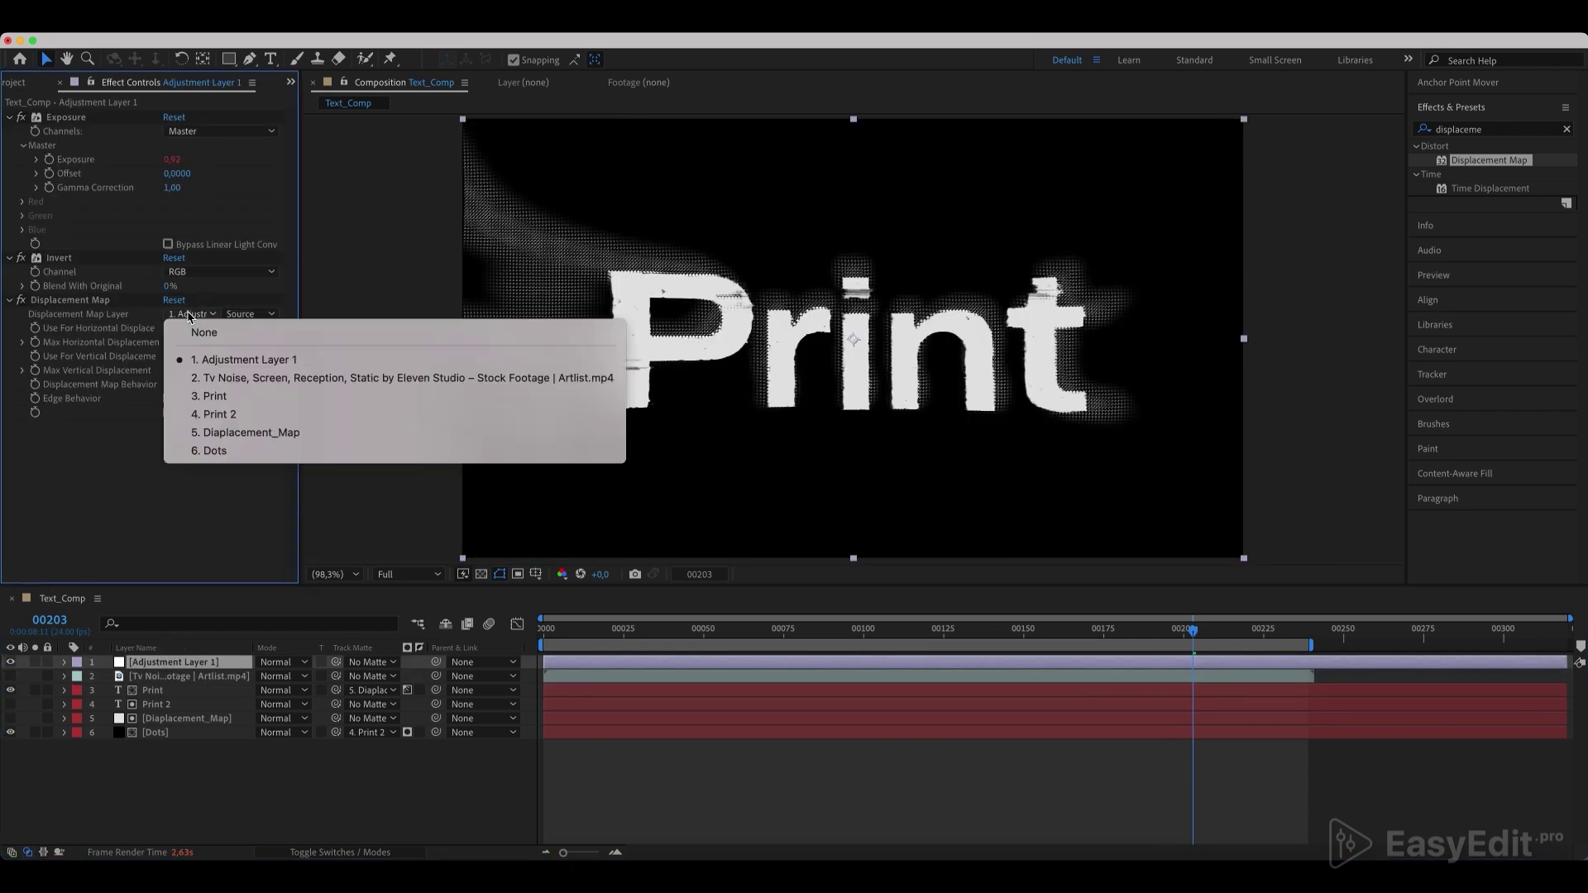
left_click(243, 378)
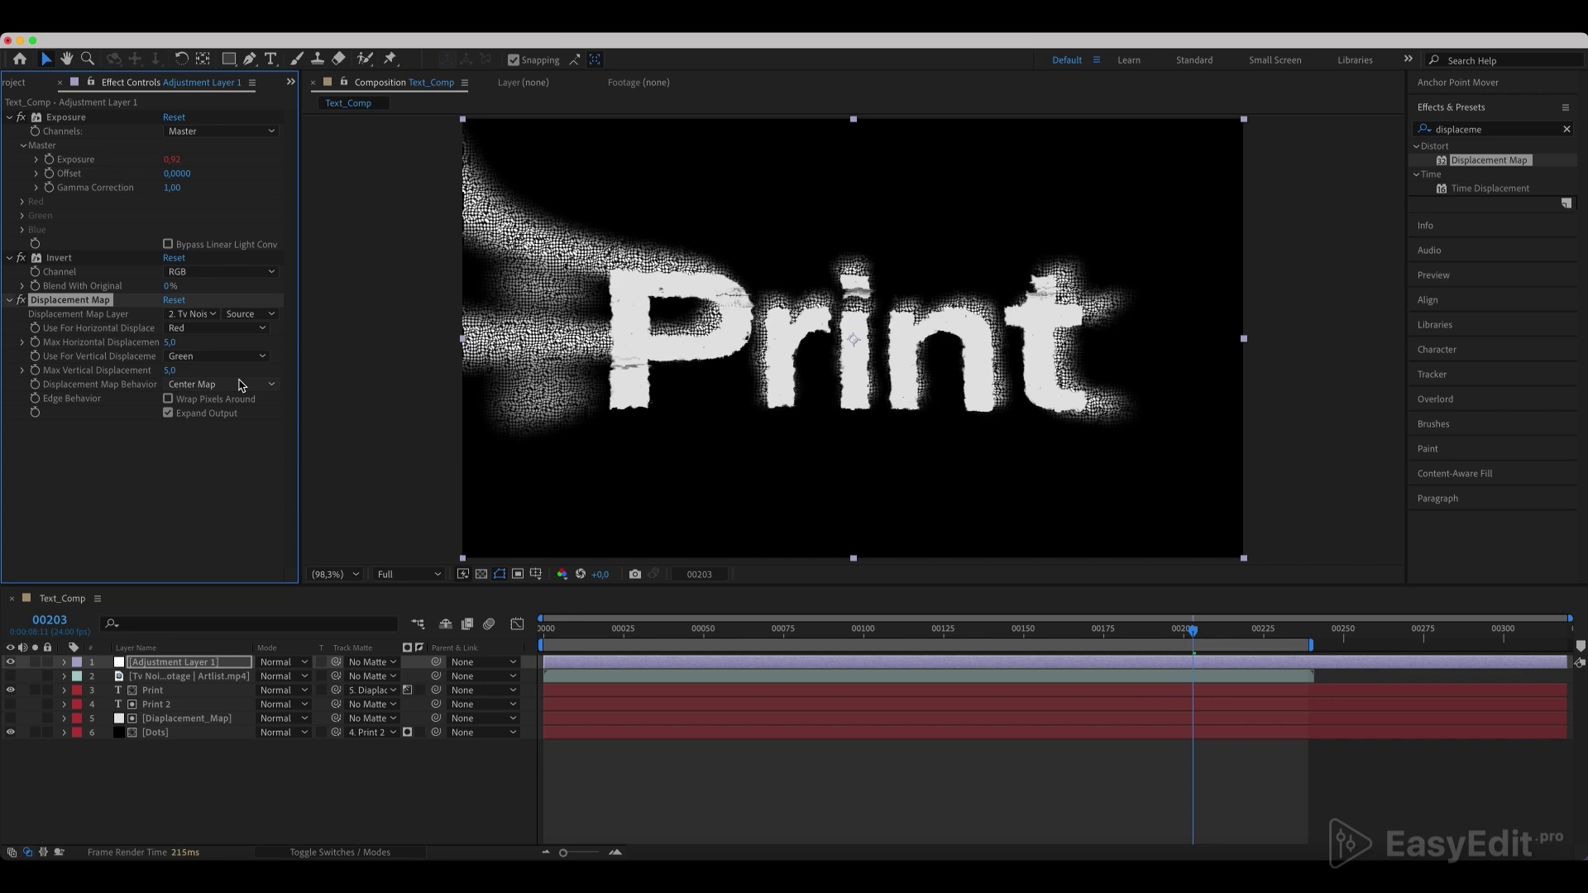
- Set Max Horizontal Displacement to 2 and Max Vertical Displacement to -2
left_click(169, 341)
type("2")
key("Return")
left_click(170, 369)
type("-2")
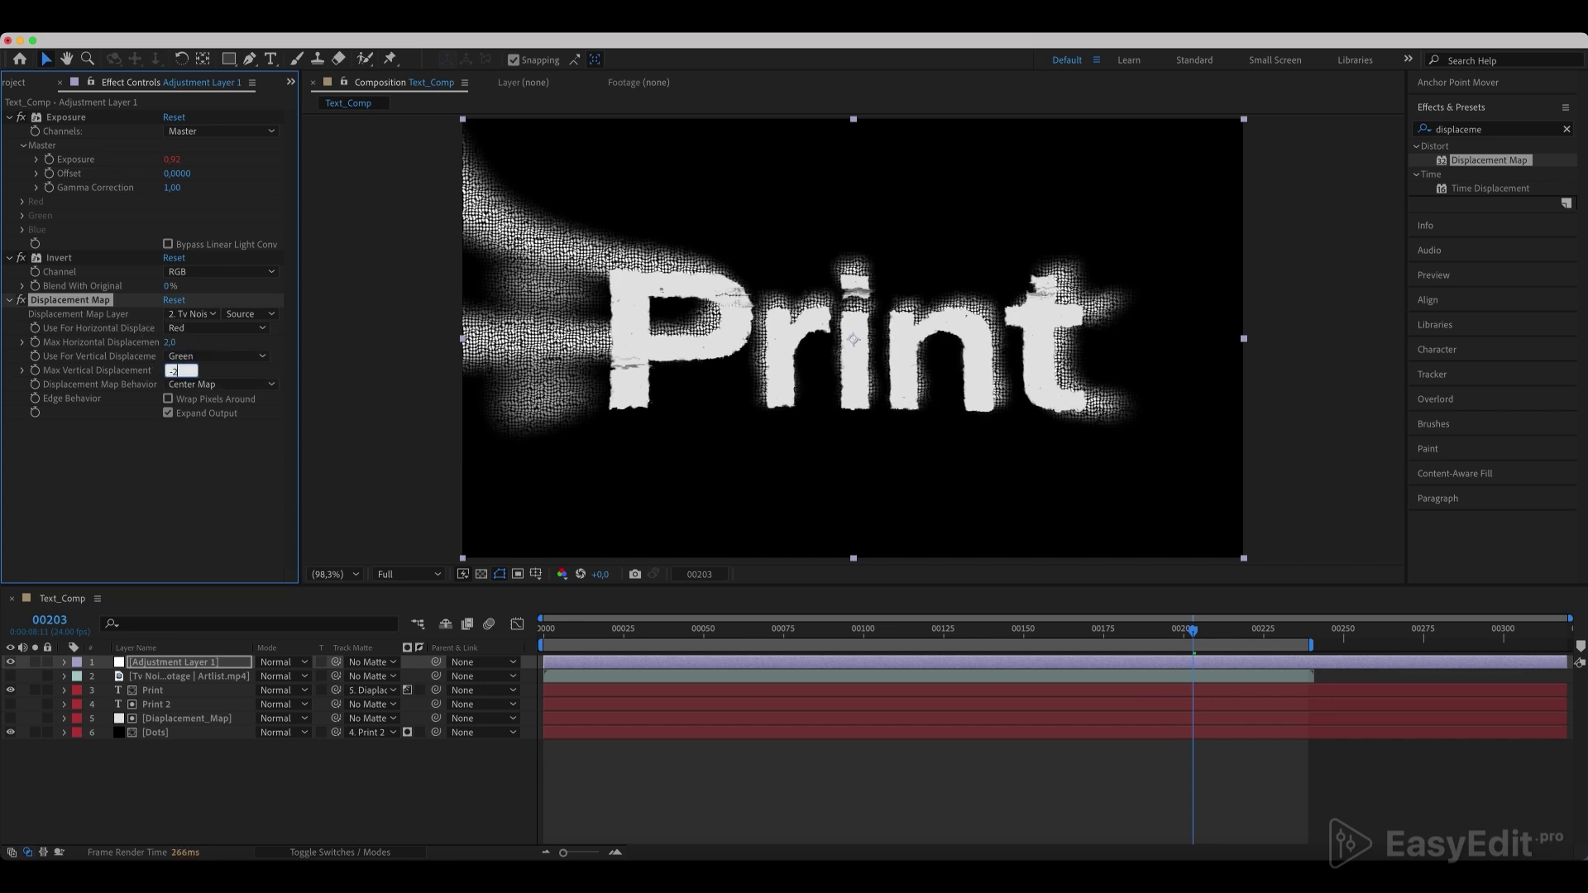
key("Return")
- Apply the Transform effect to Adjustment Layer 1
left_click(1566, 129)
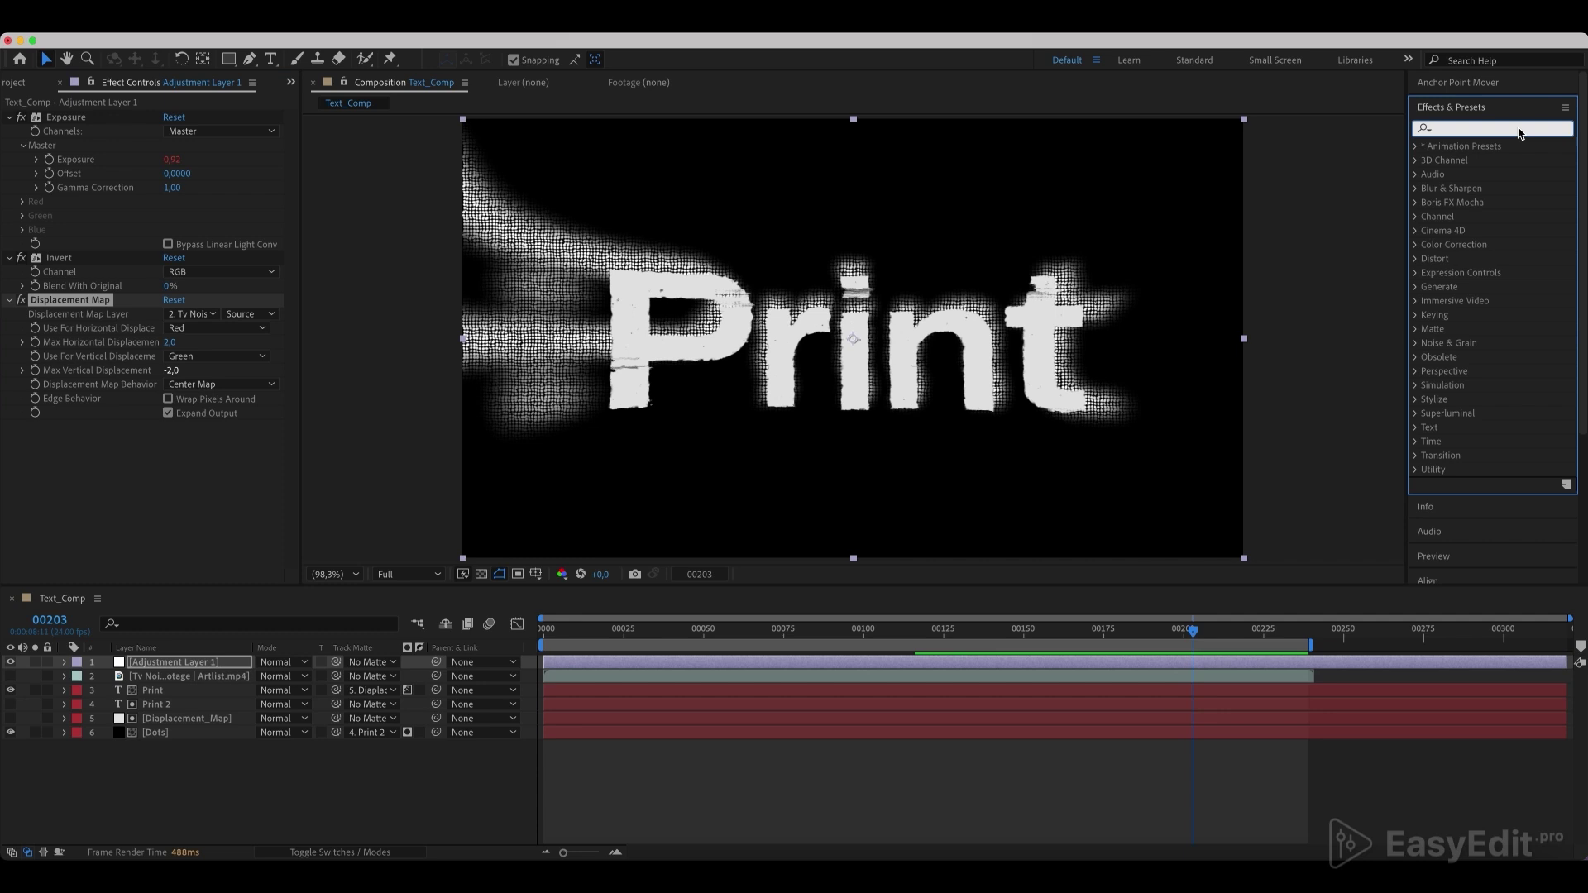
type("transform")
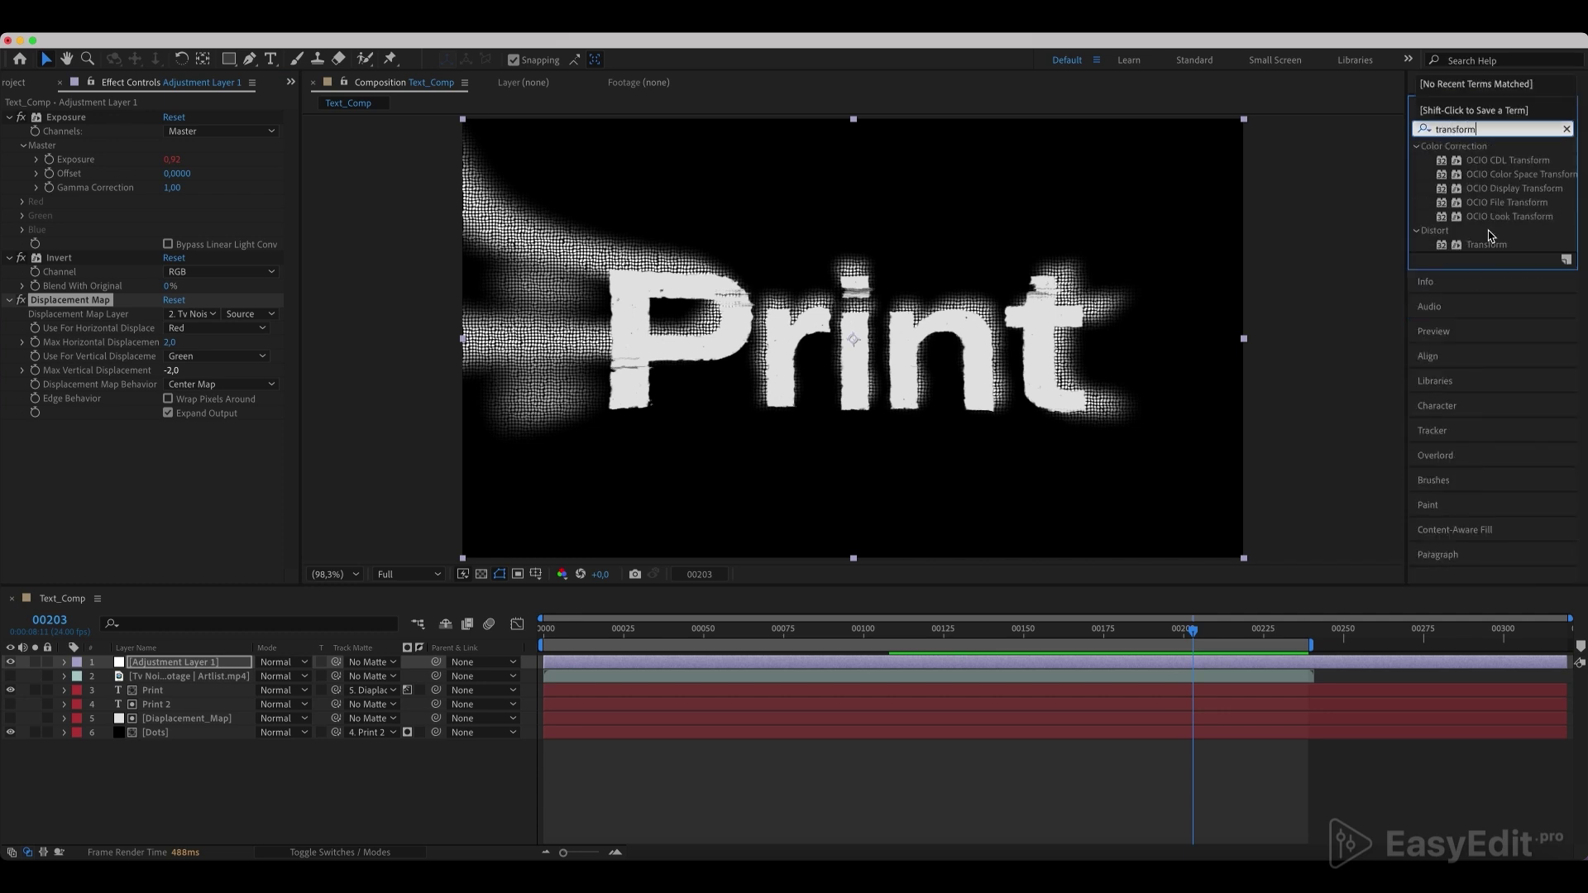
left_click(1486, 245)
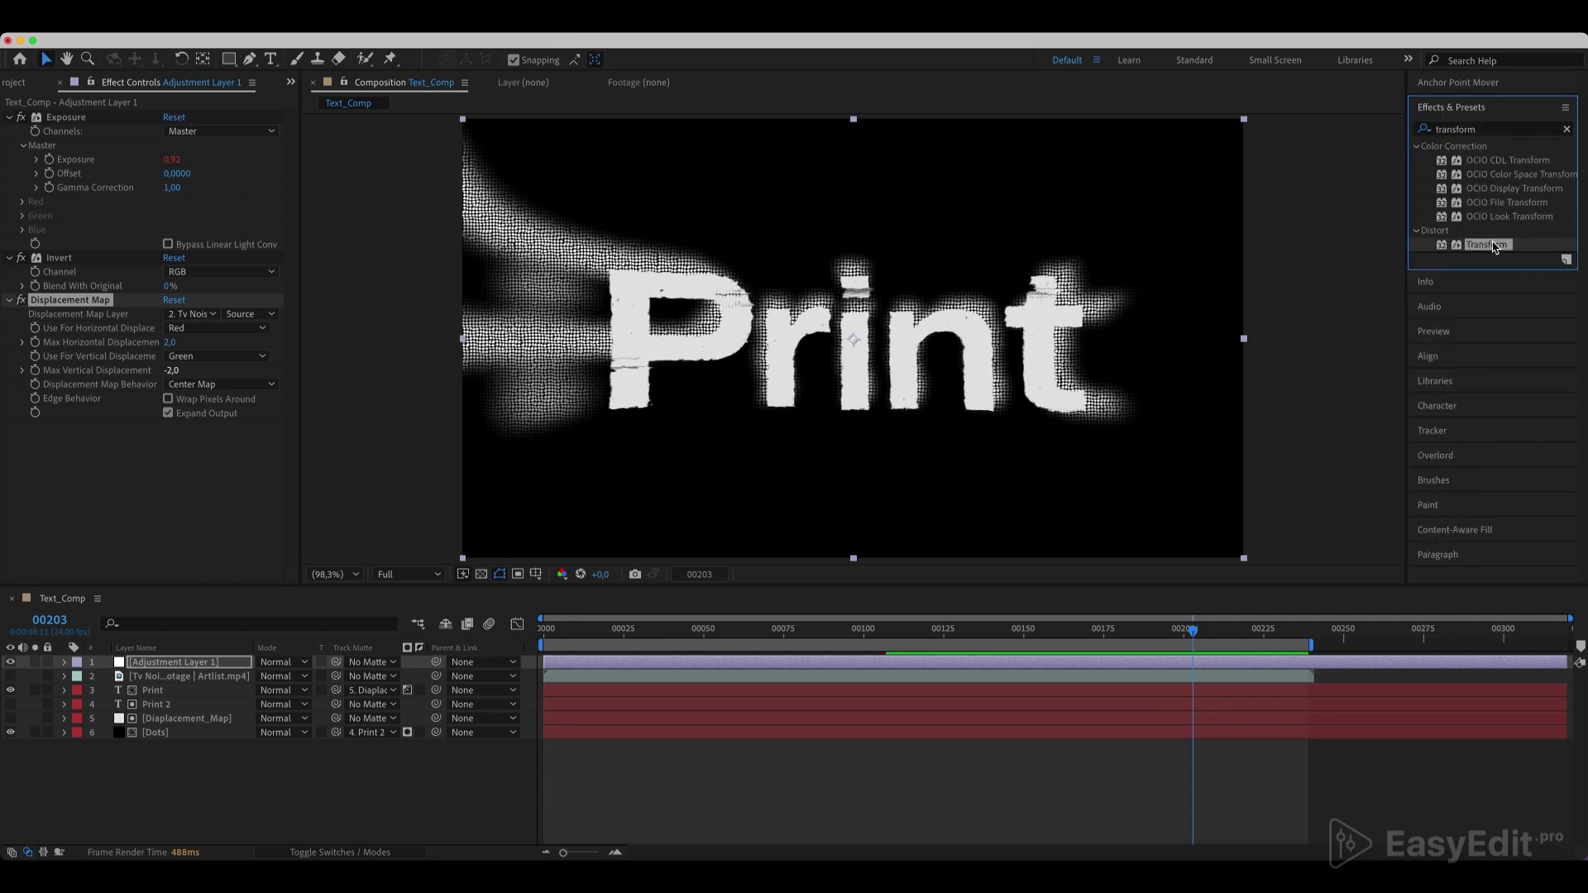
left_click_drag(1486, 248, 196, 667)
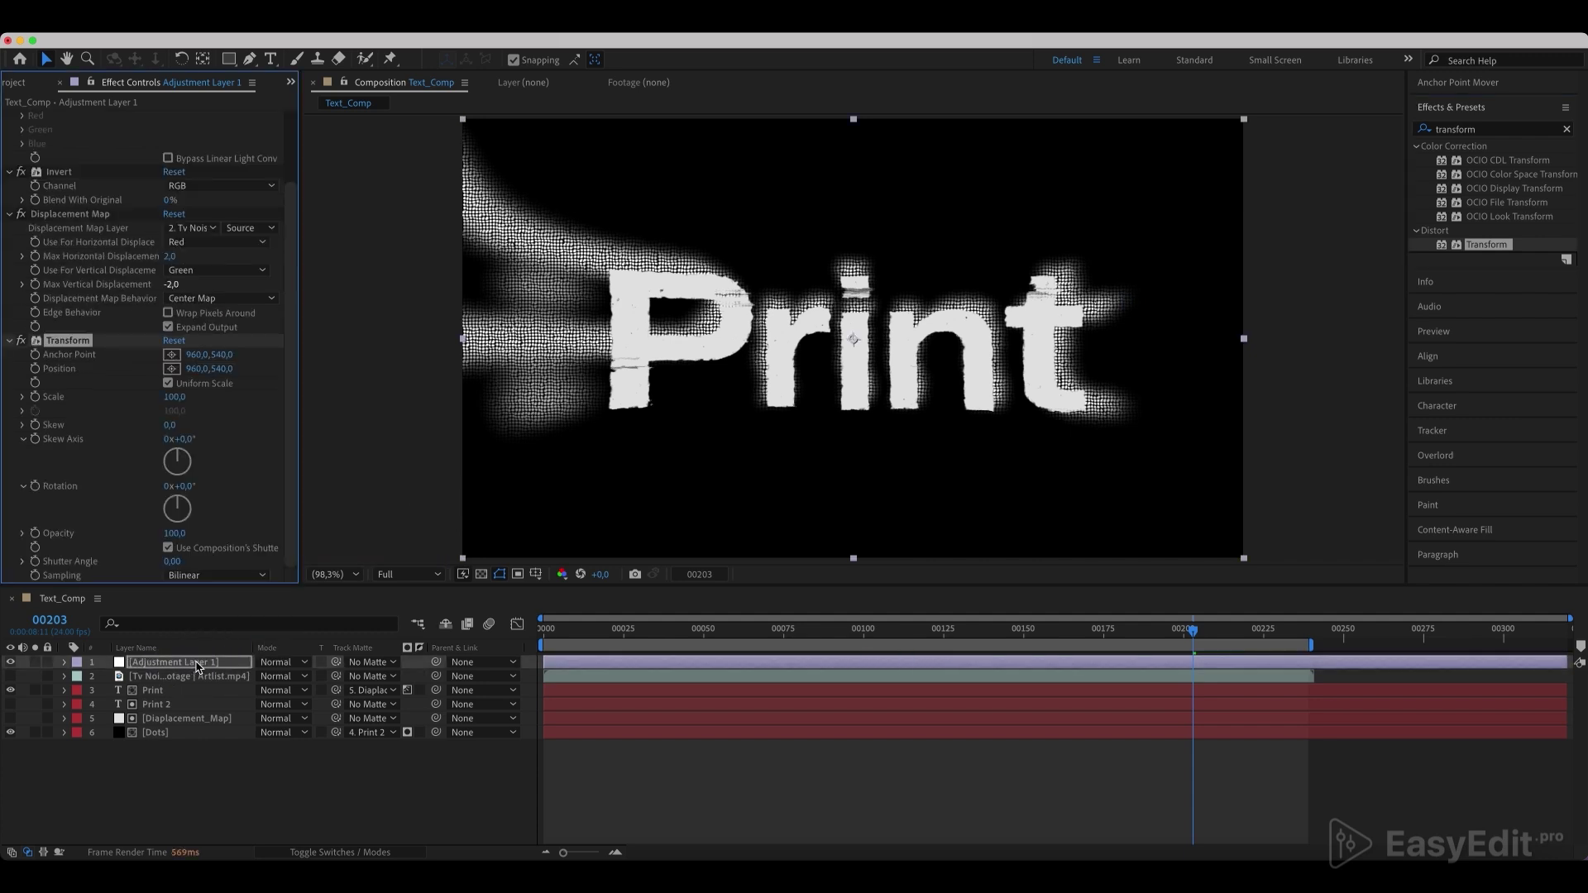
- Give the Transform Position a posterizeTime(7); wiggle(2,5) expression and check it at frame 111
left_click(36, 370, "alt")
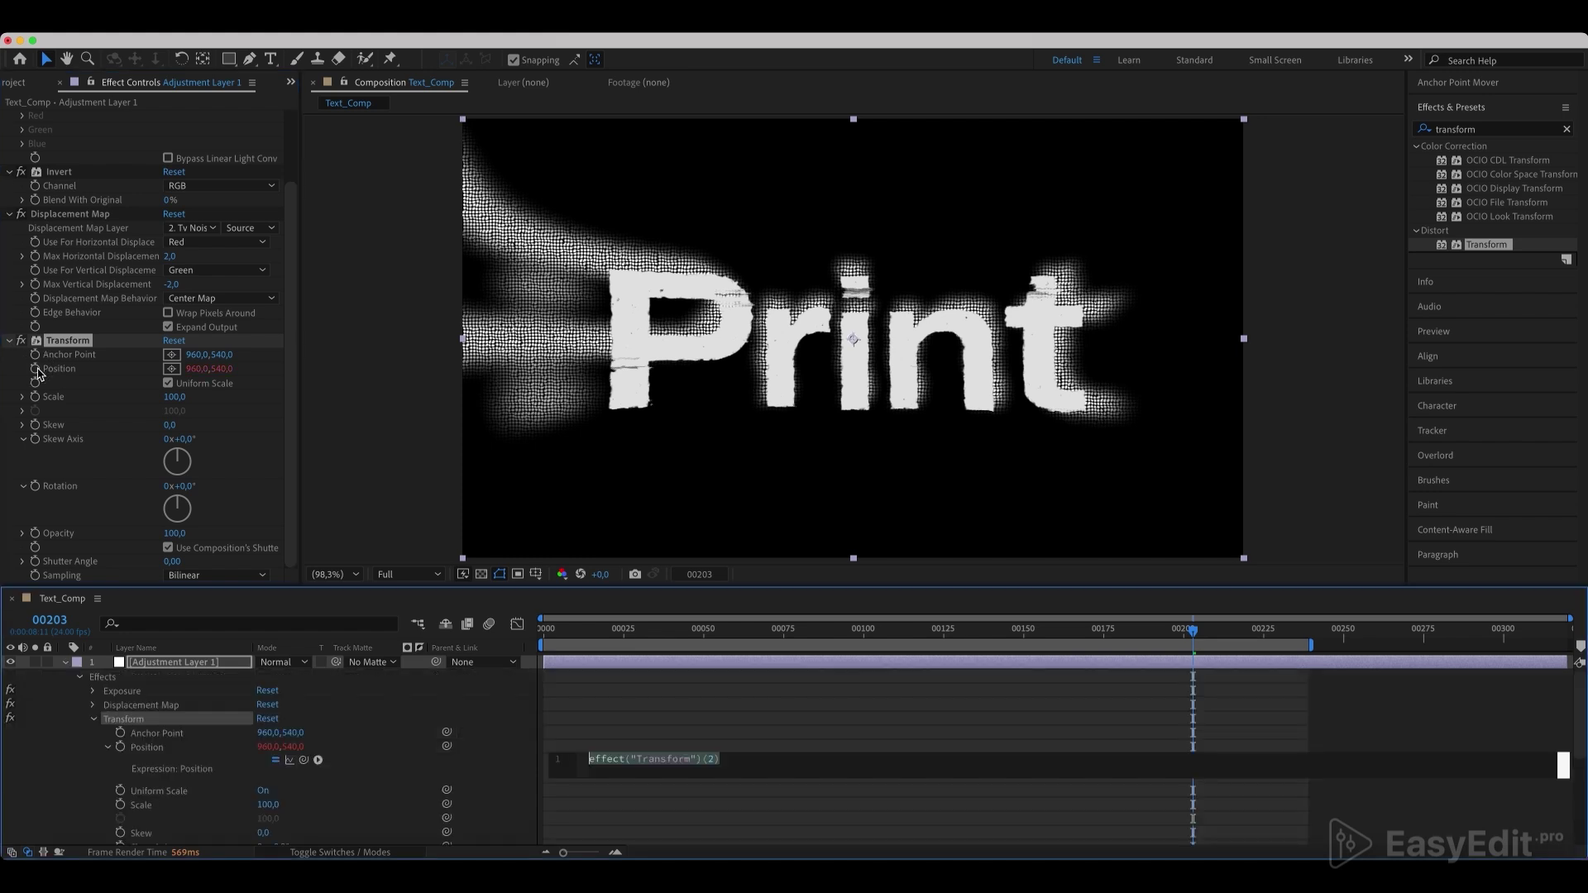
type("poster")
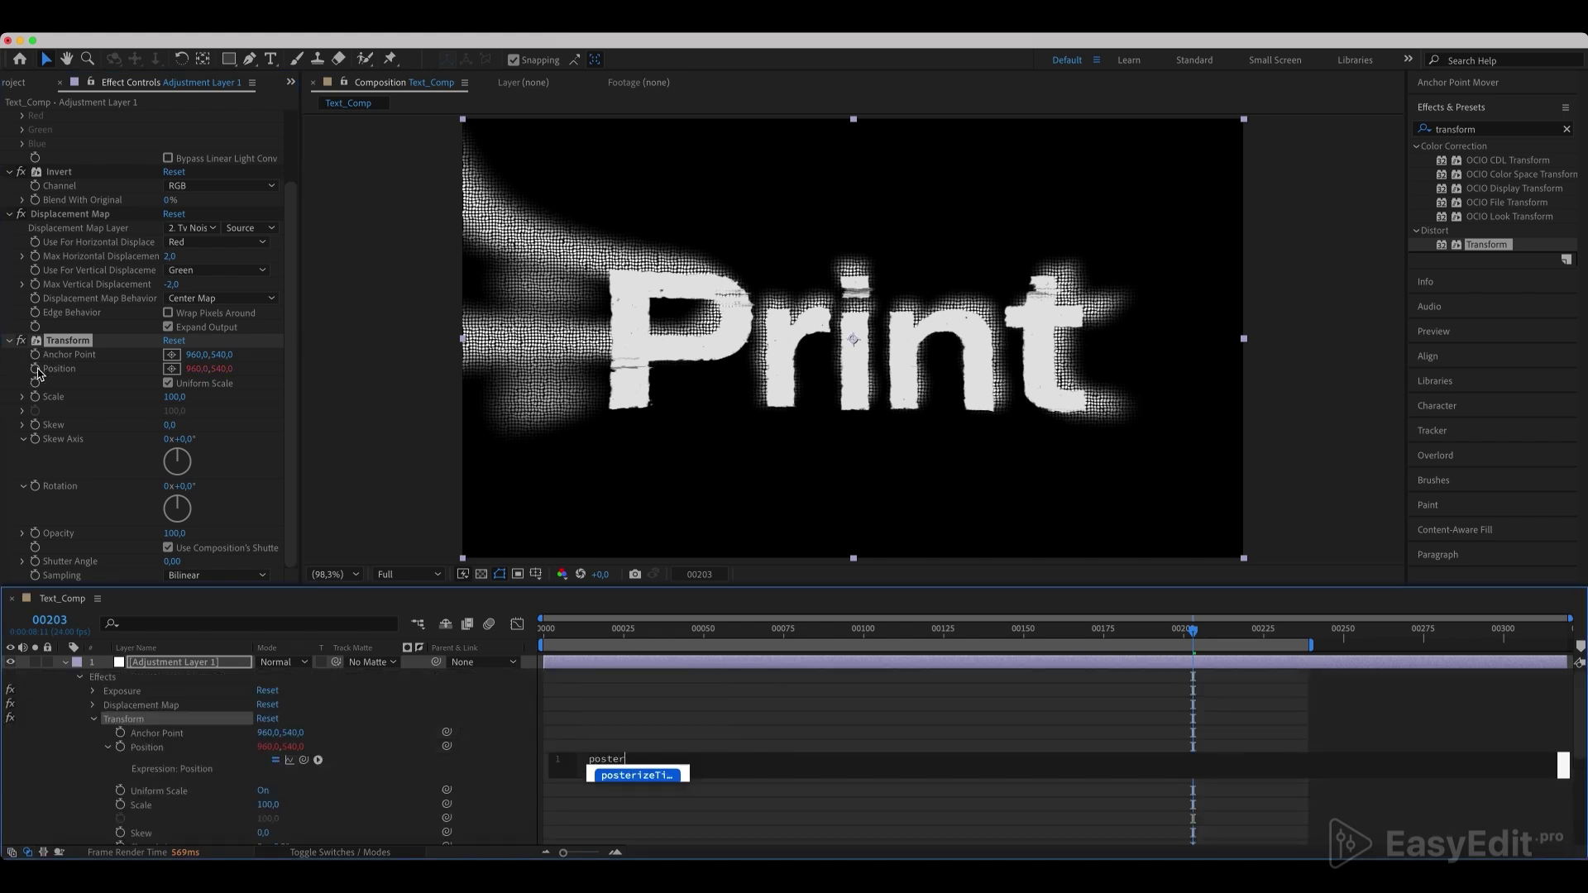
key("Return")
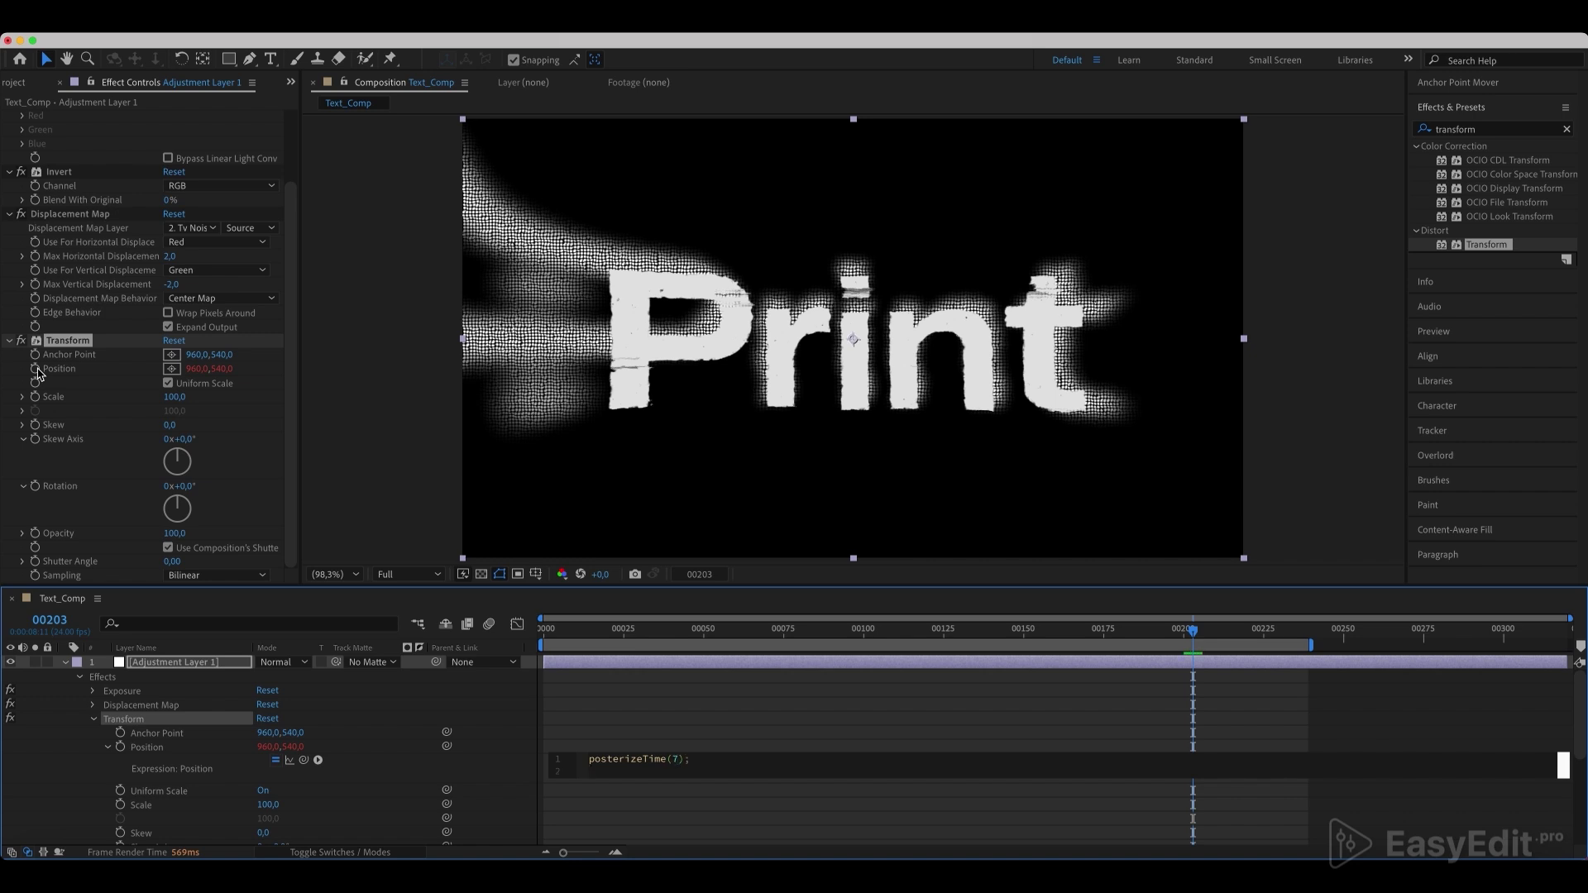
type("wiggle")
key("Return")
left_click(742, 674)
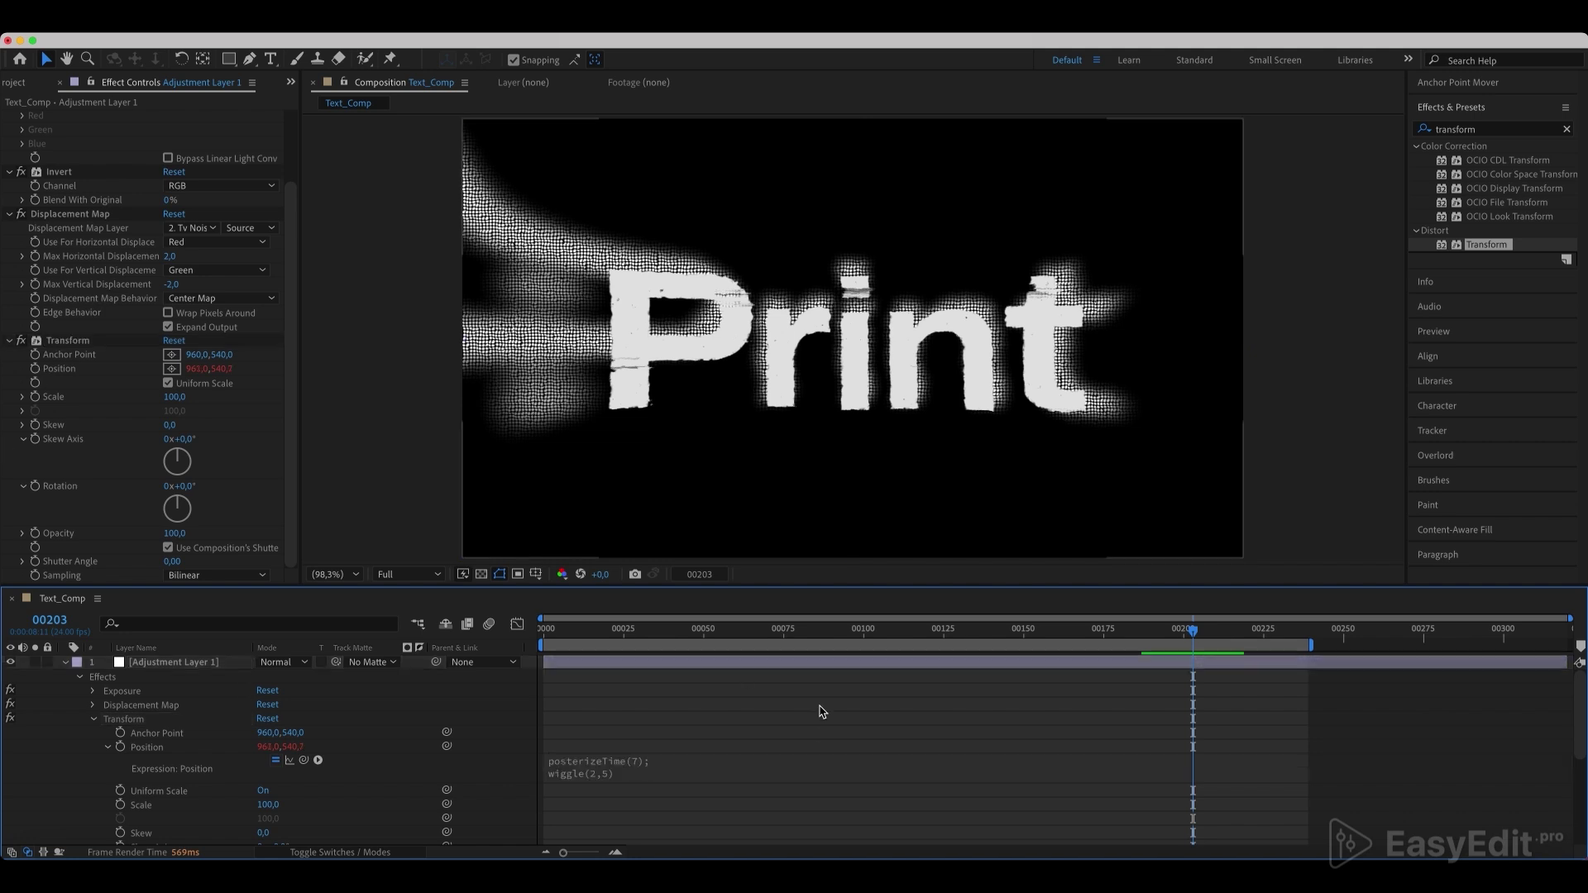
left_click(899, 632)
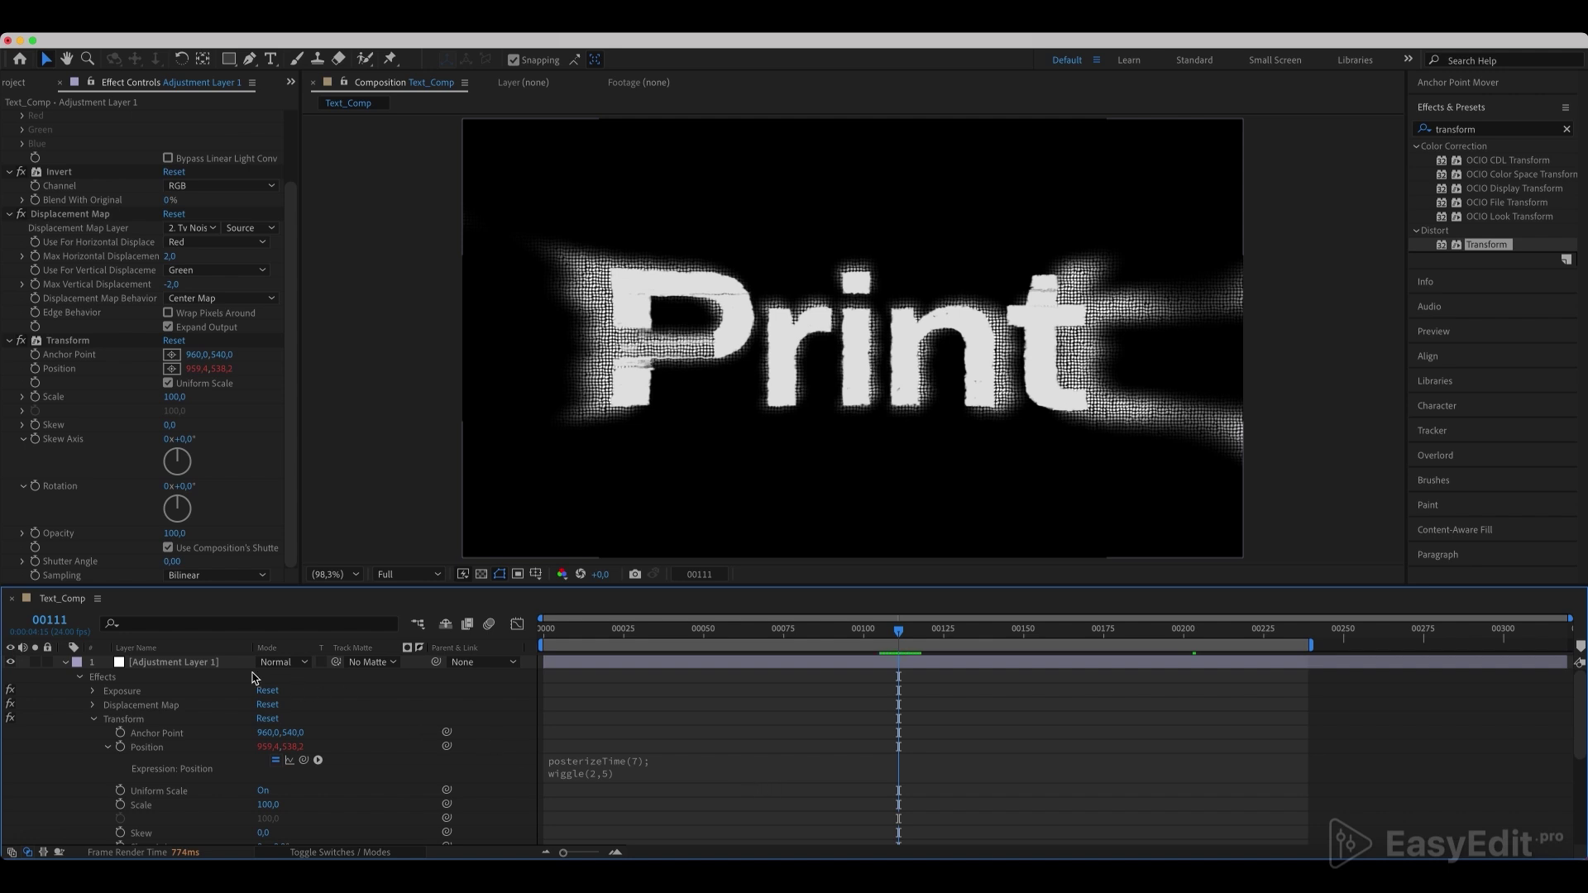
- Apply Posterize Time from the 'poster' search to Adjustment Layer 1, with Frame Rate 15
left_click(228, 665)
key("e")
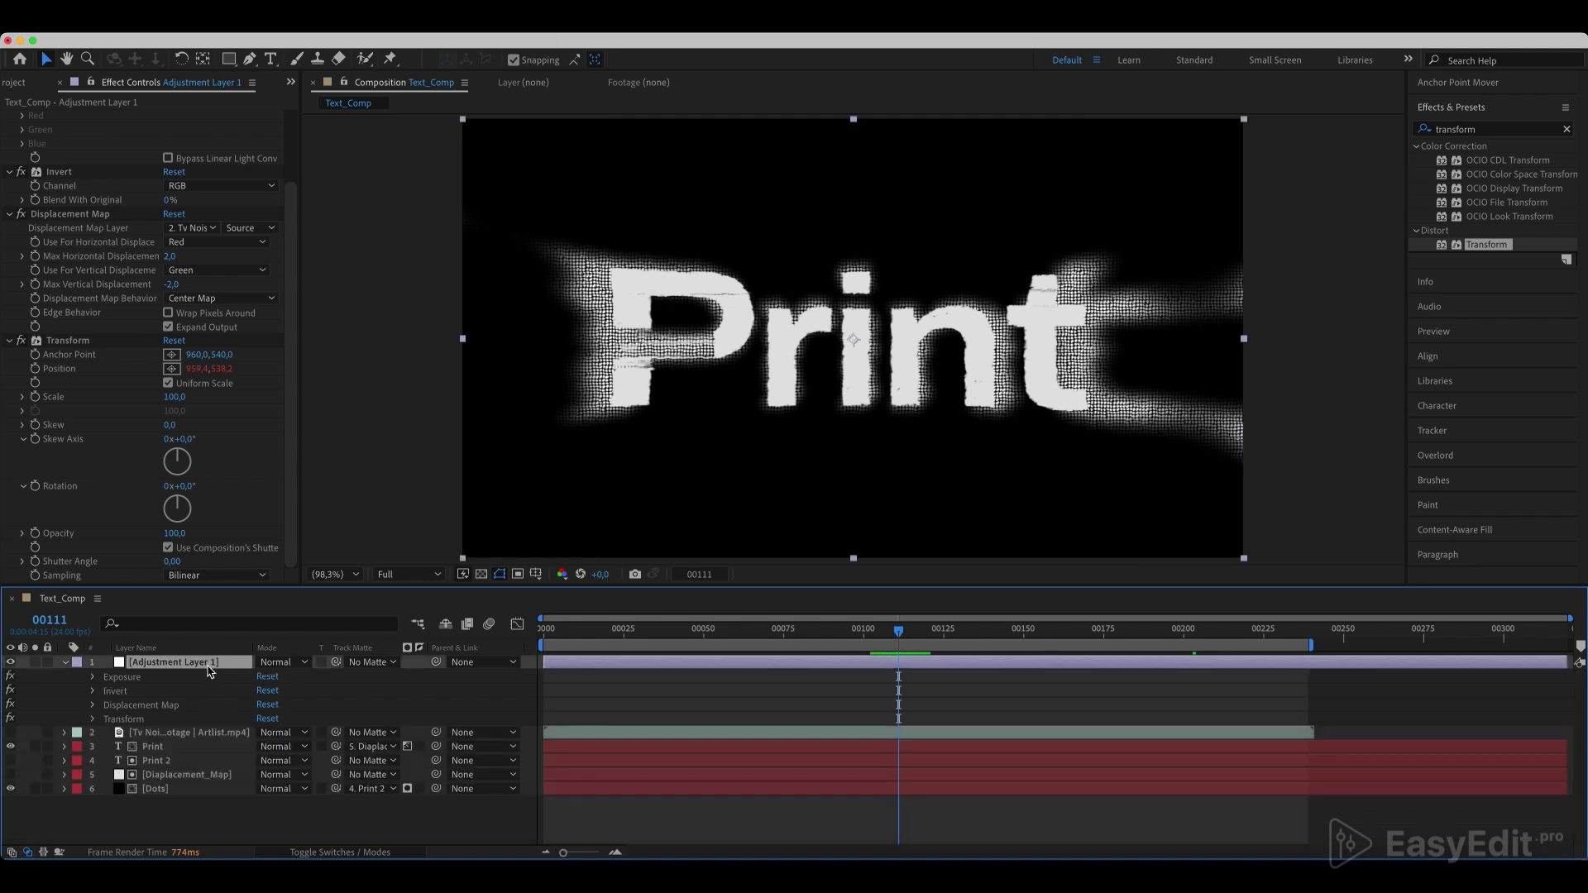
left_click(1566, 129)
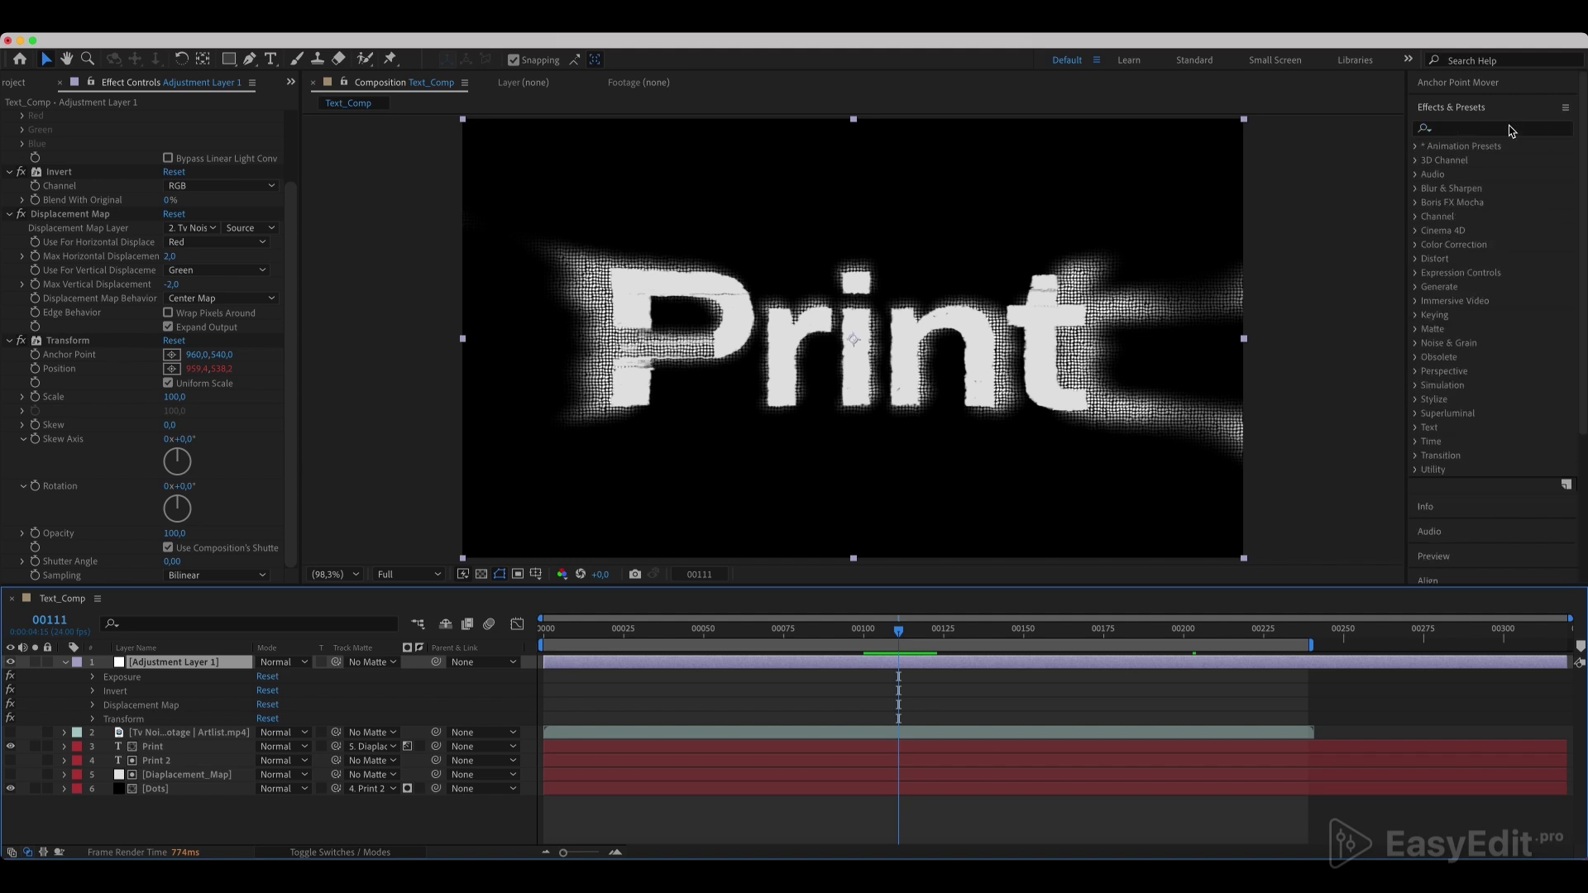
left_click(1510, 129)
type("poster")
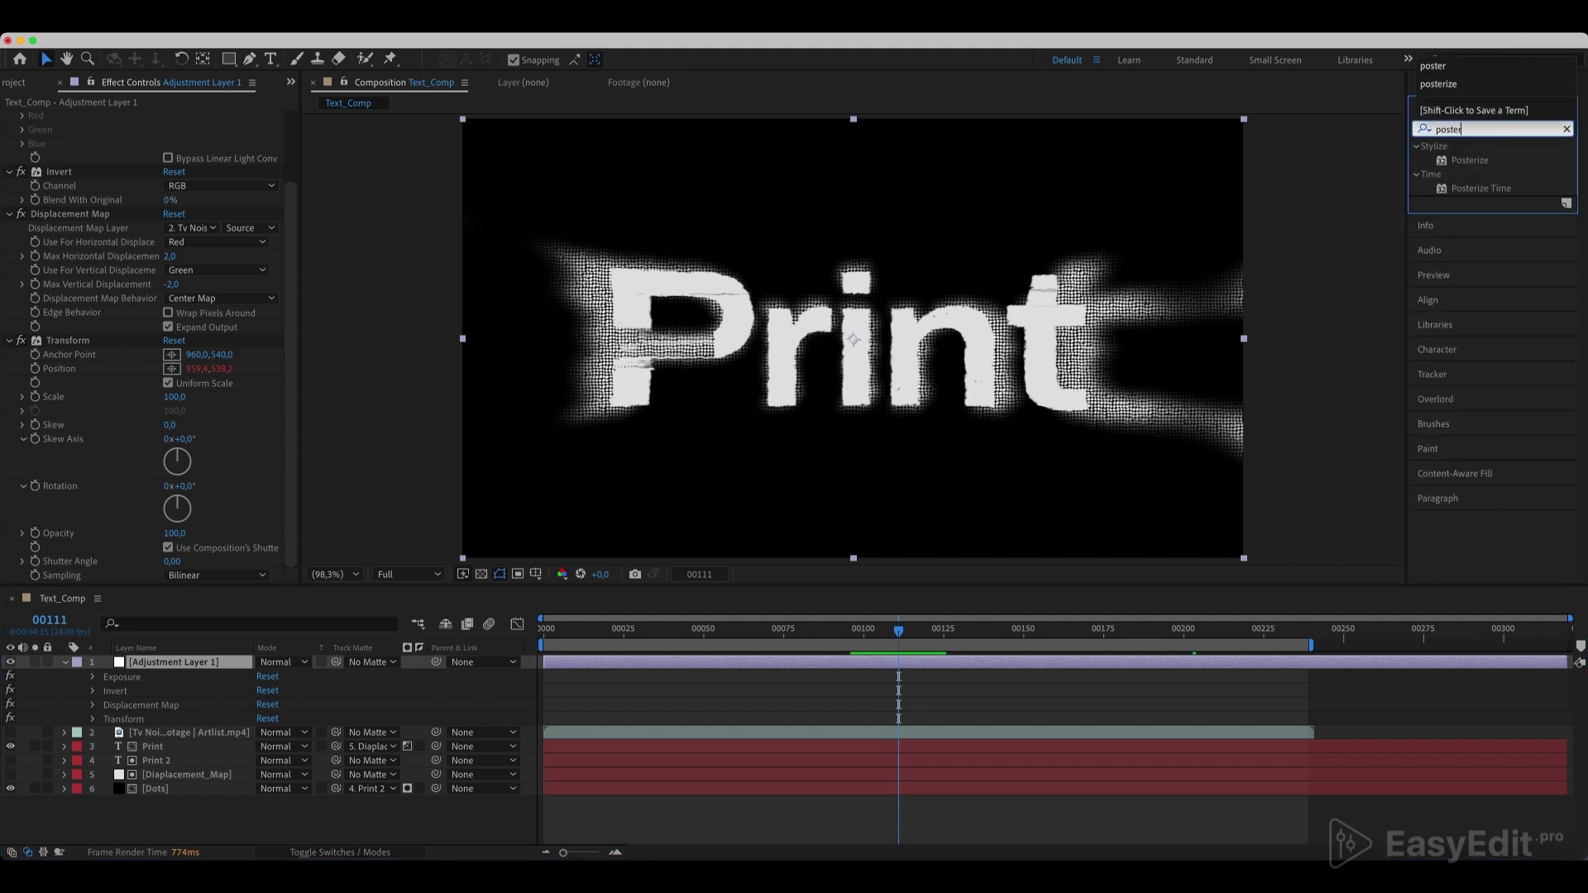
left_click(1500, 189)
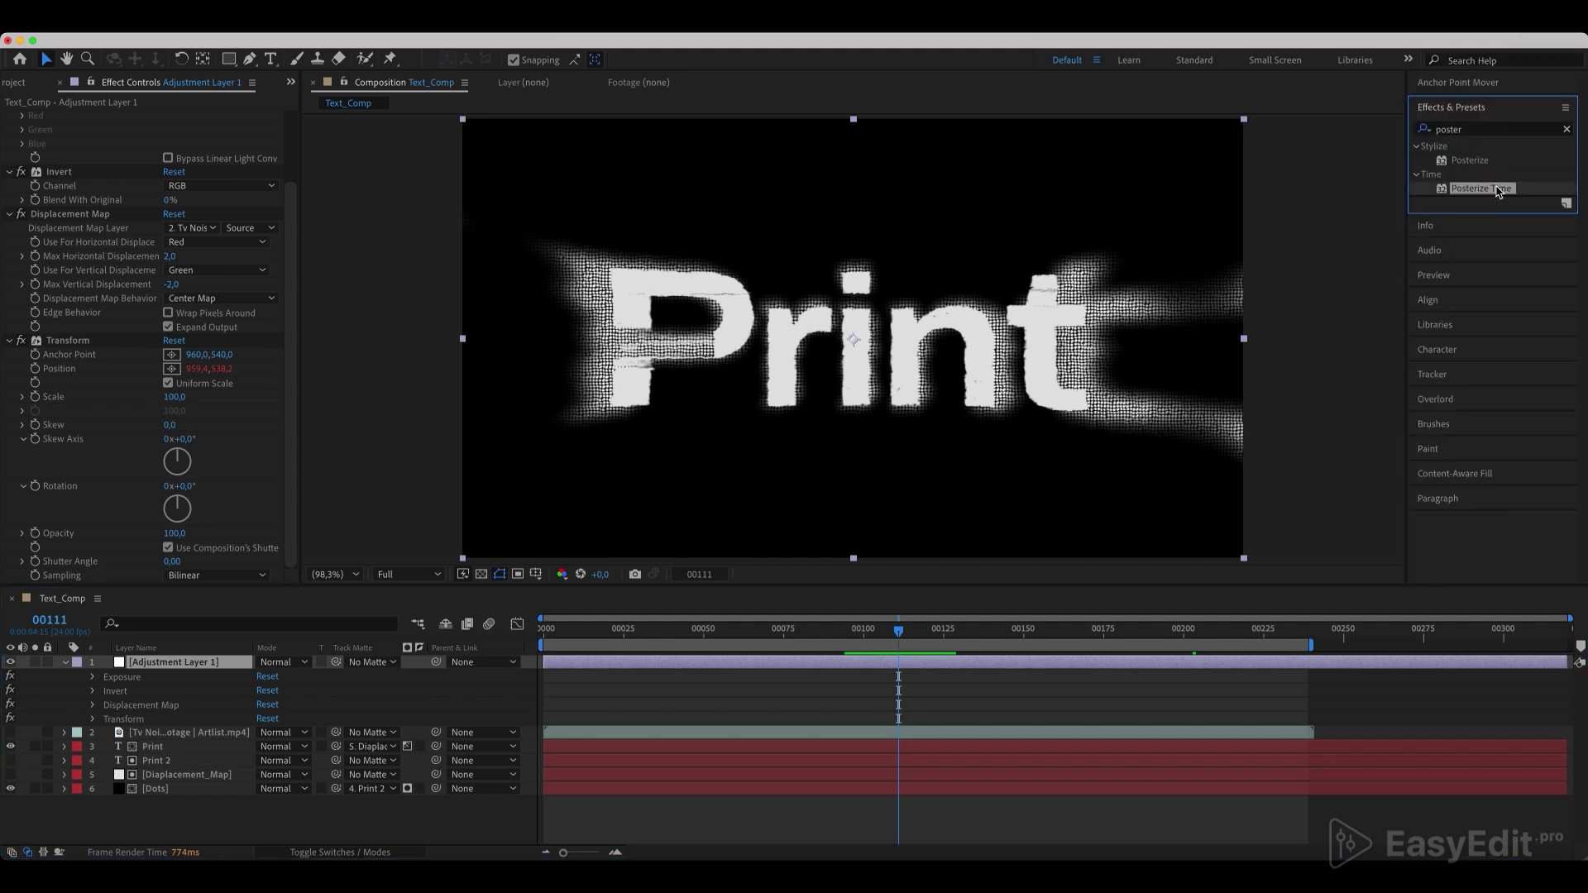
left_click_drag(1500, 189, 186, 666)
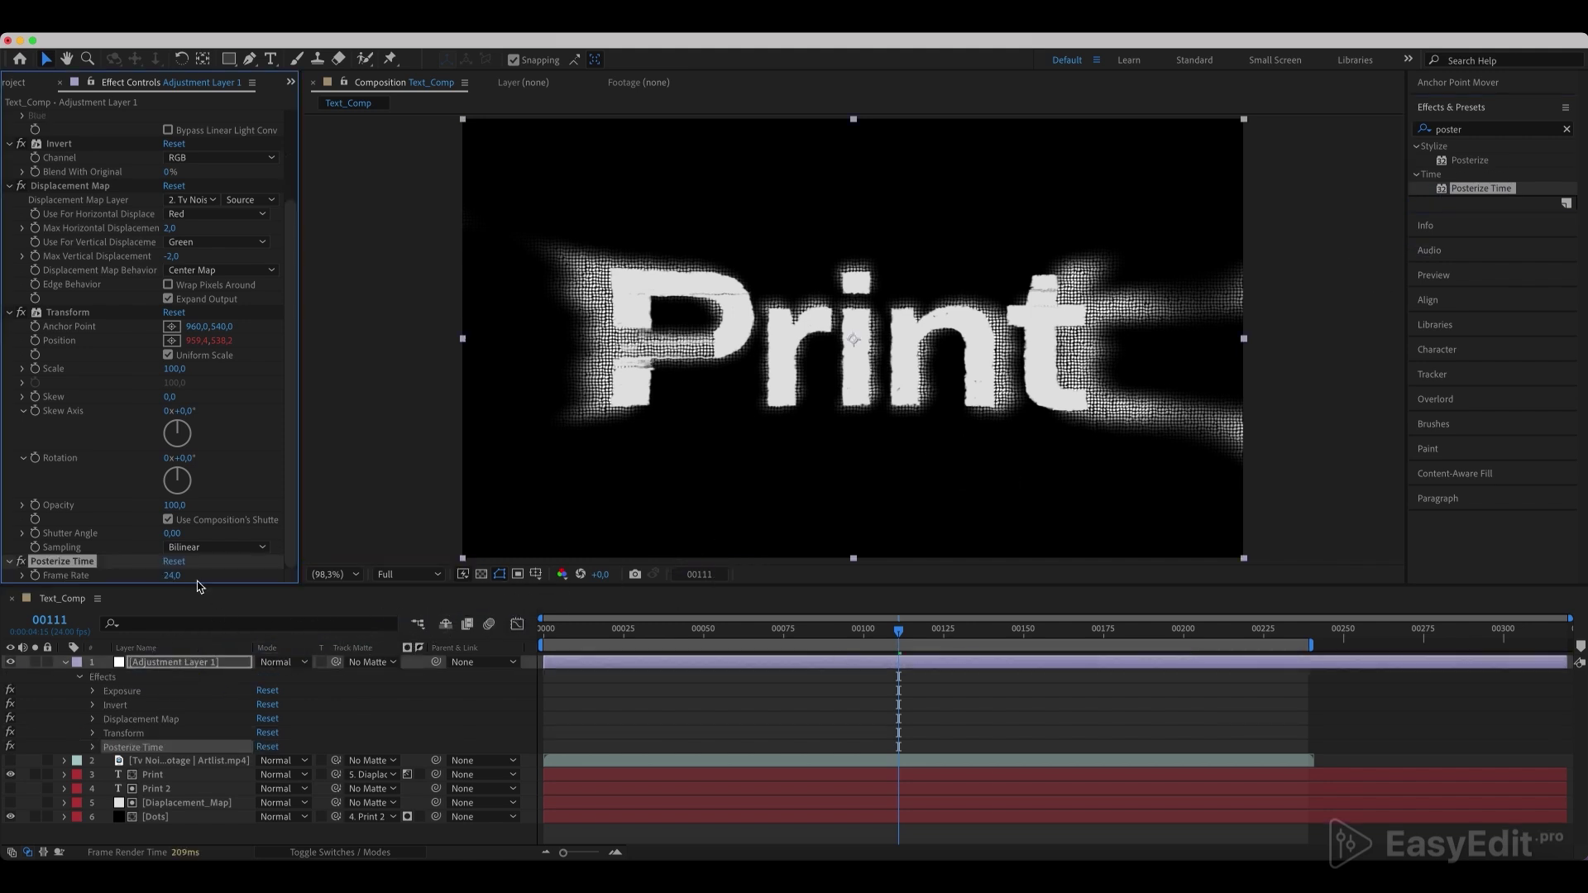
left_click(172, 576)
type("15")
key("Return")
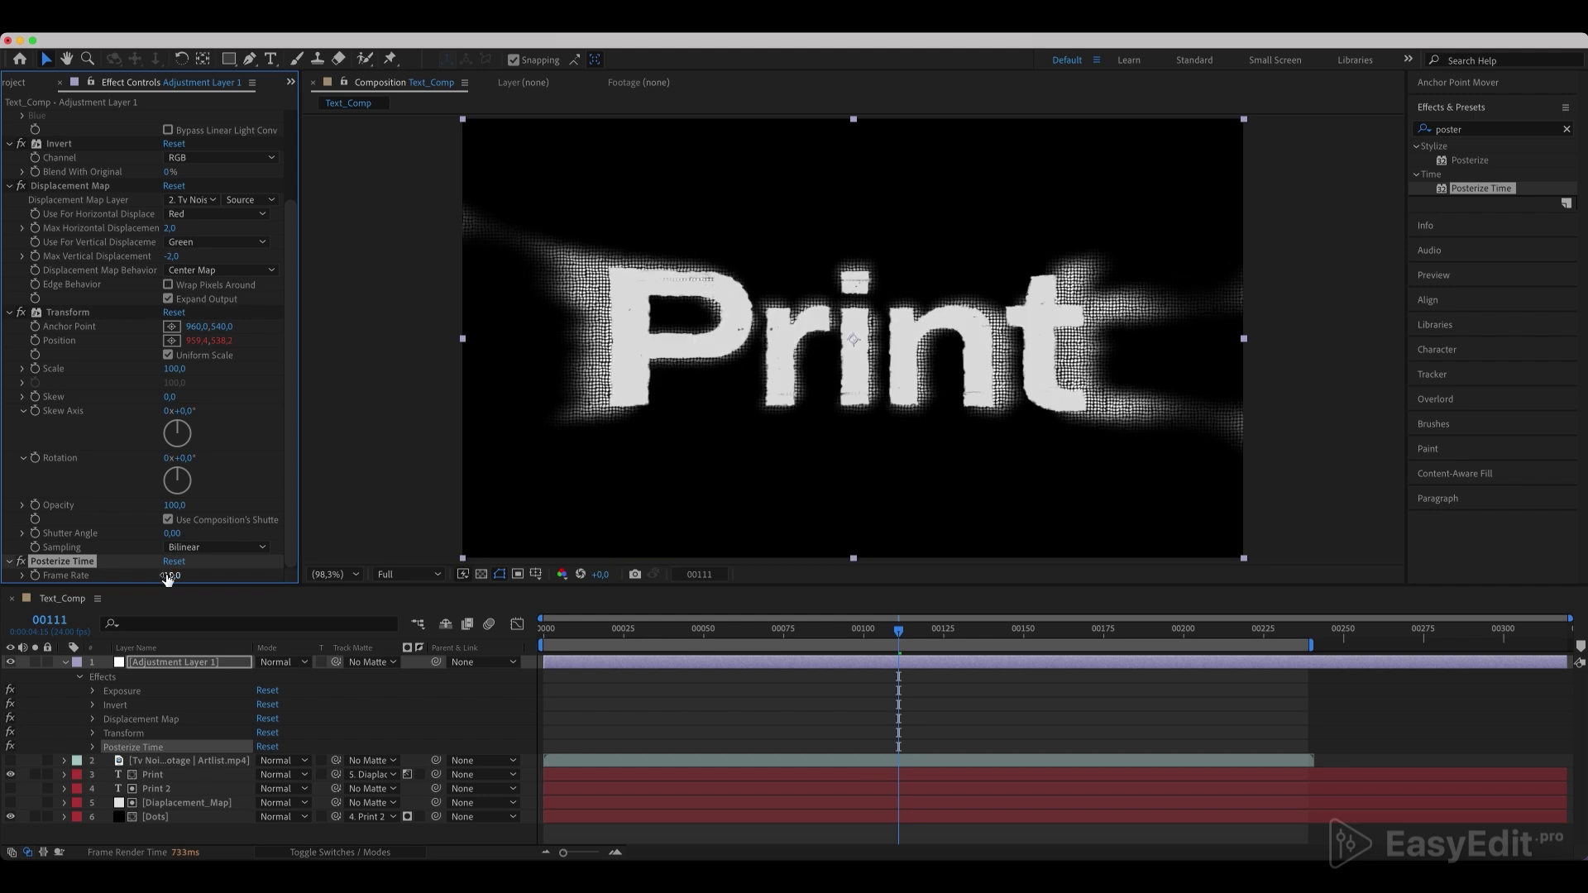
left_click(1565, 129)
left_click(1538, 129)
- Add Noise to Adjustment Layer 1 at 10% amount with Use Color Noise turned off
type("noise")
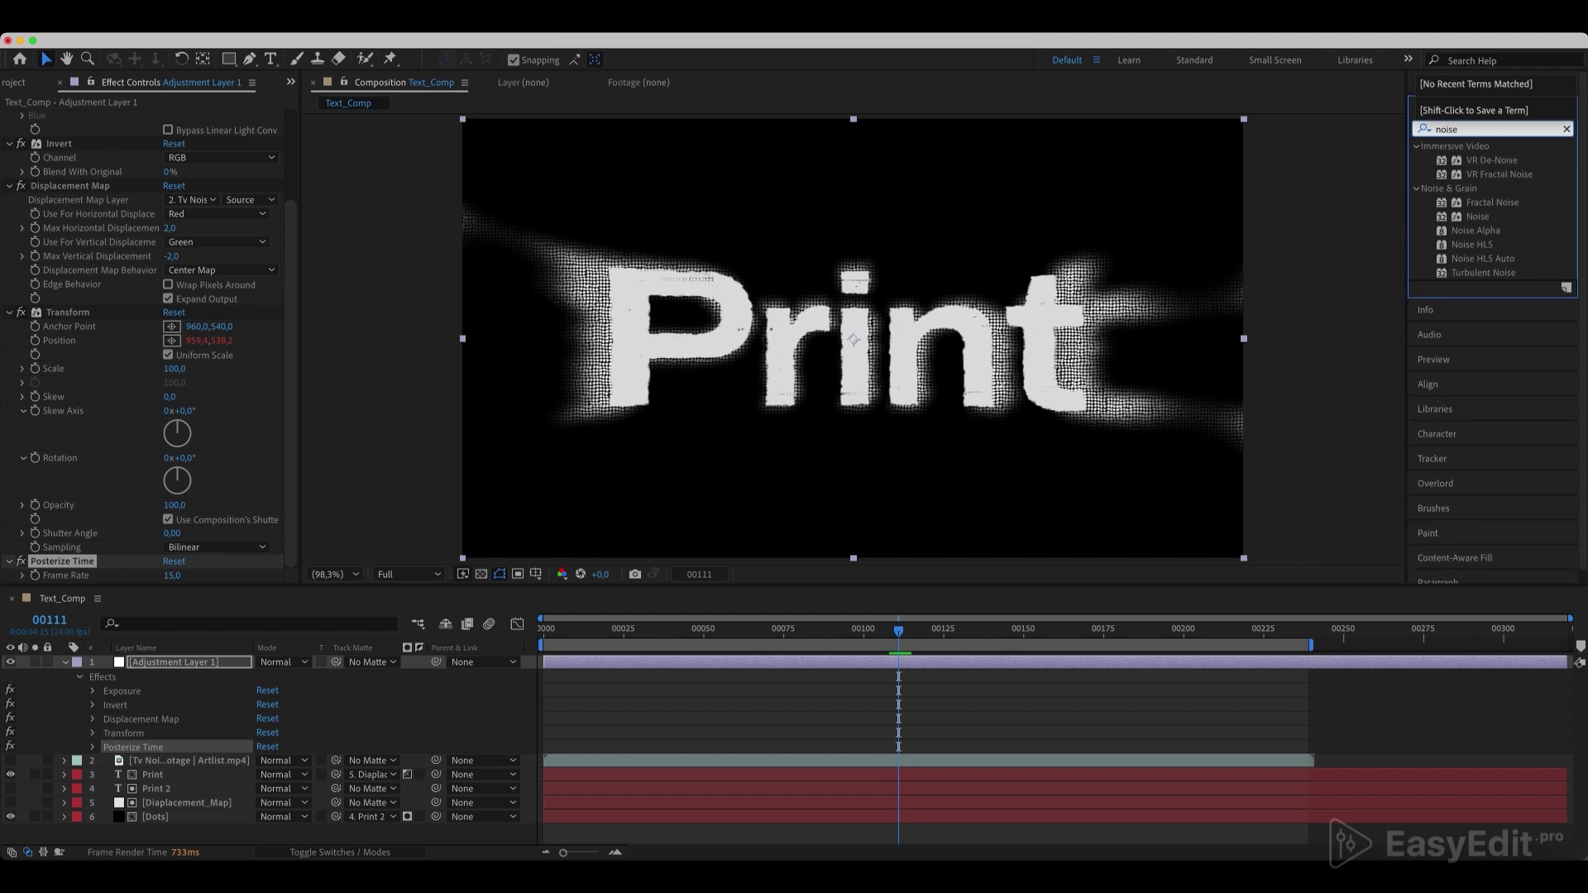
left_click(1479, 218)
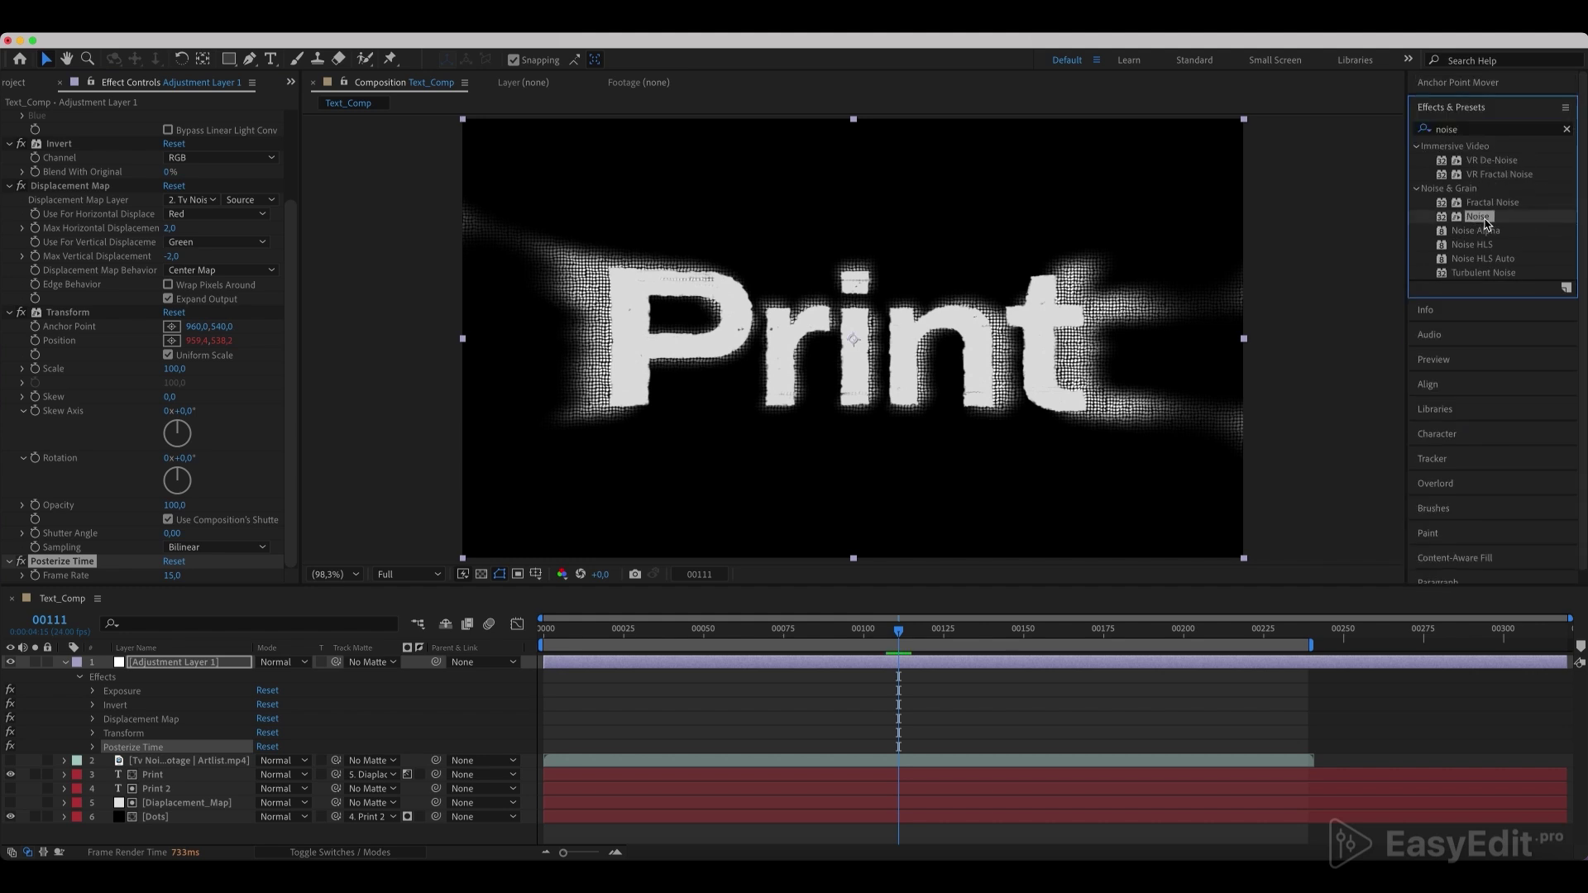
left_click_drag(1486, 223, 182, 670)
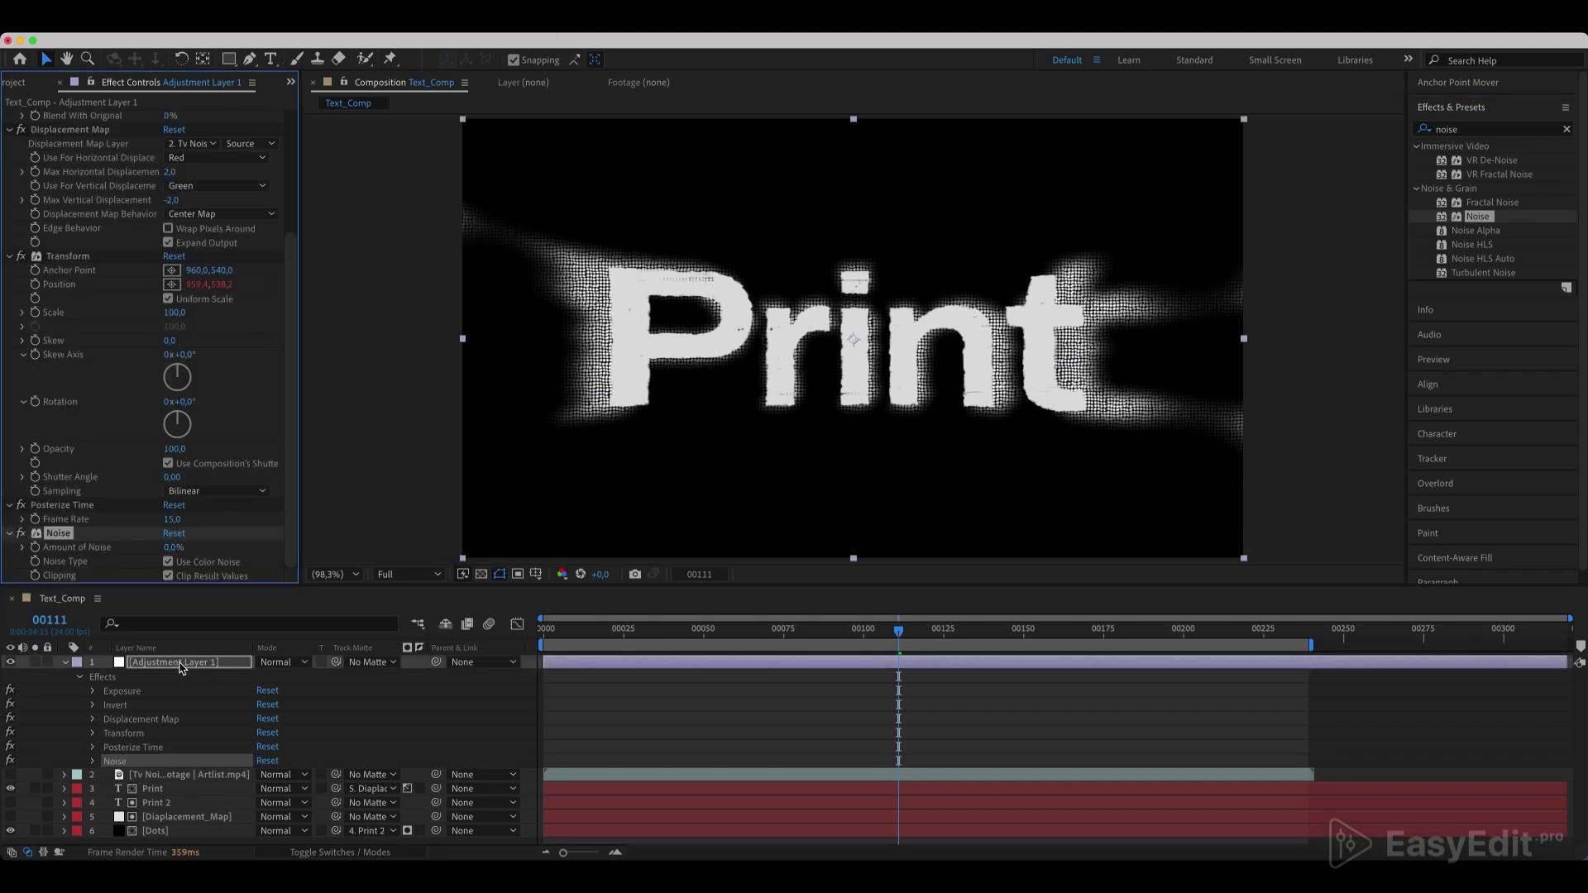
left_click(172, 548)
type("10")
key("Return")
key("period")
key("period")
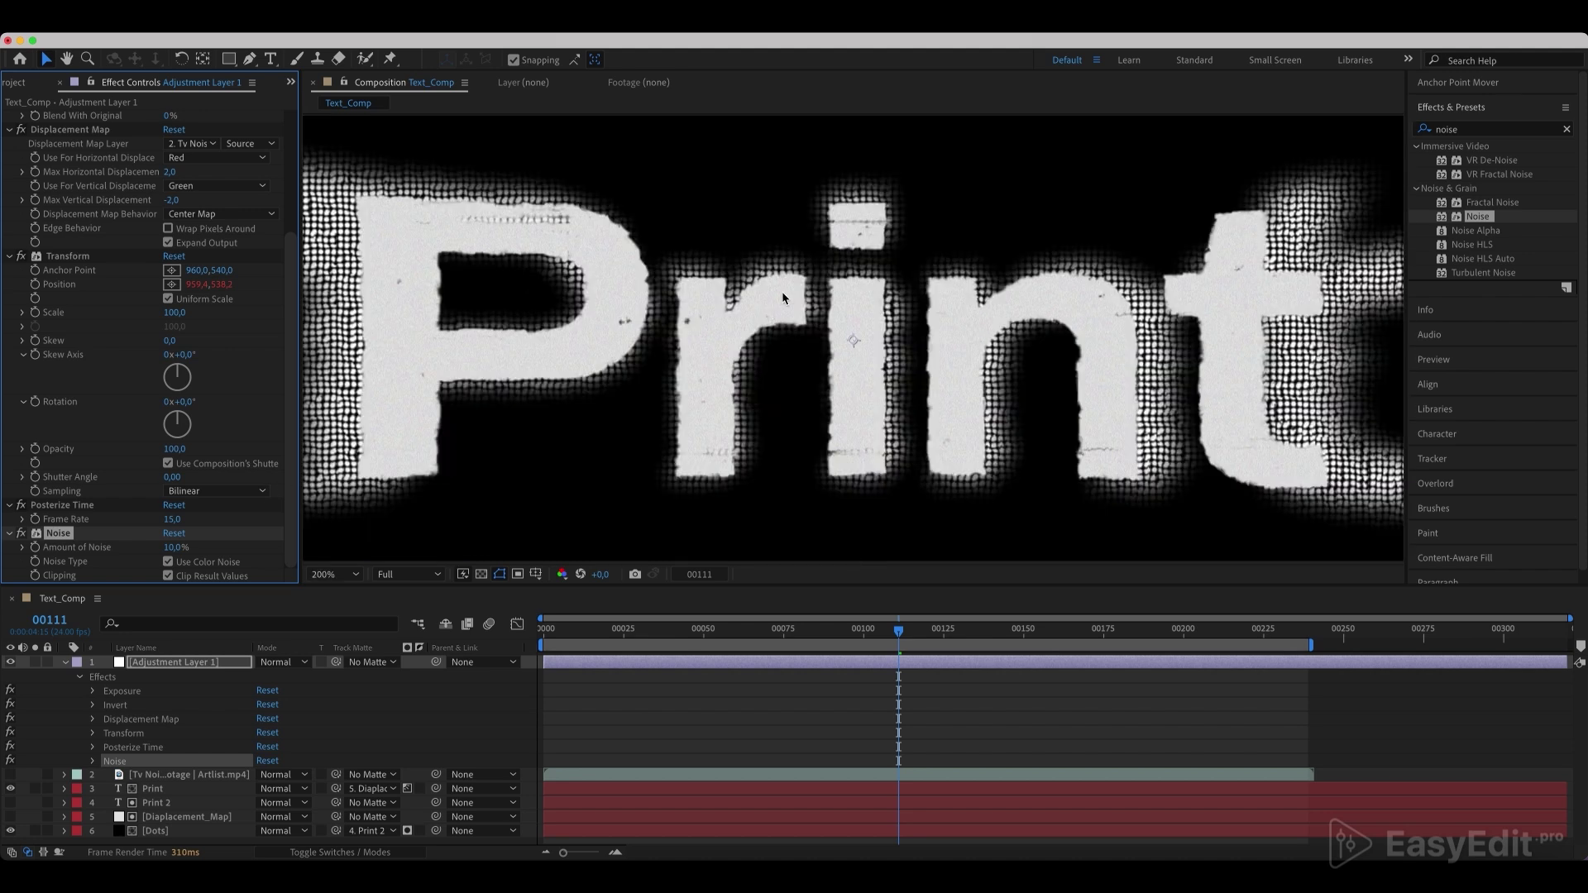
left_click(168, 562)
key("comma")
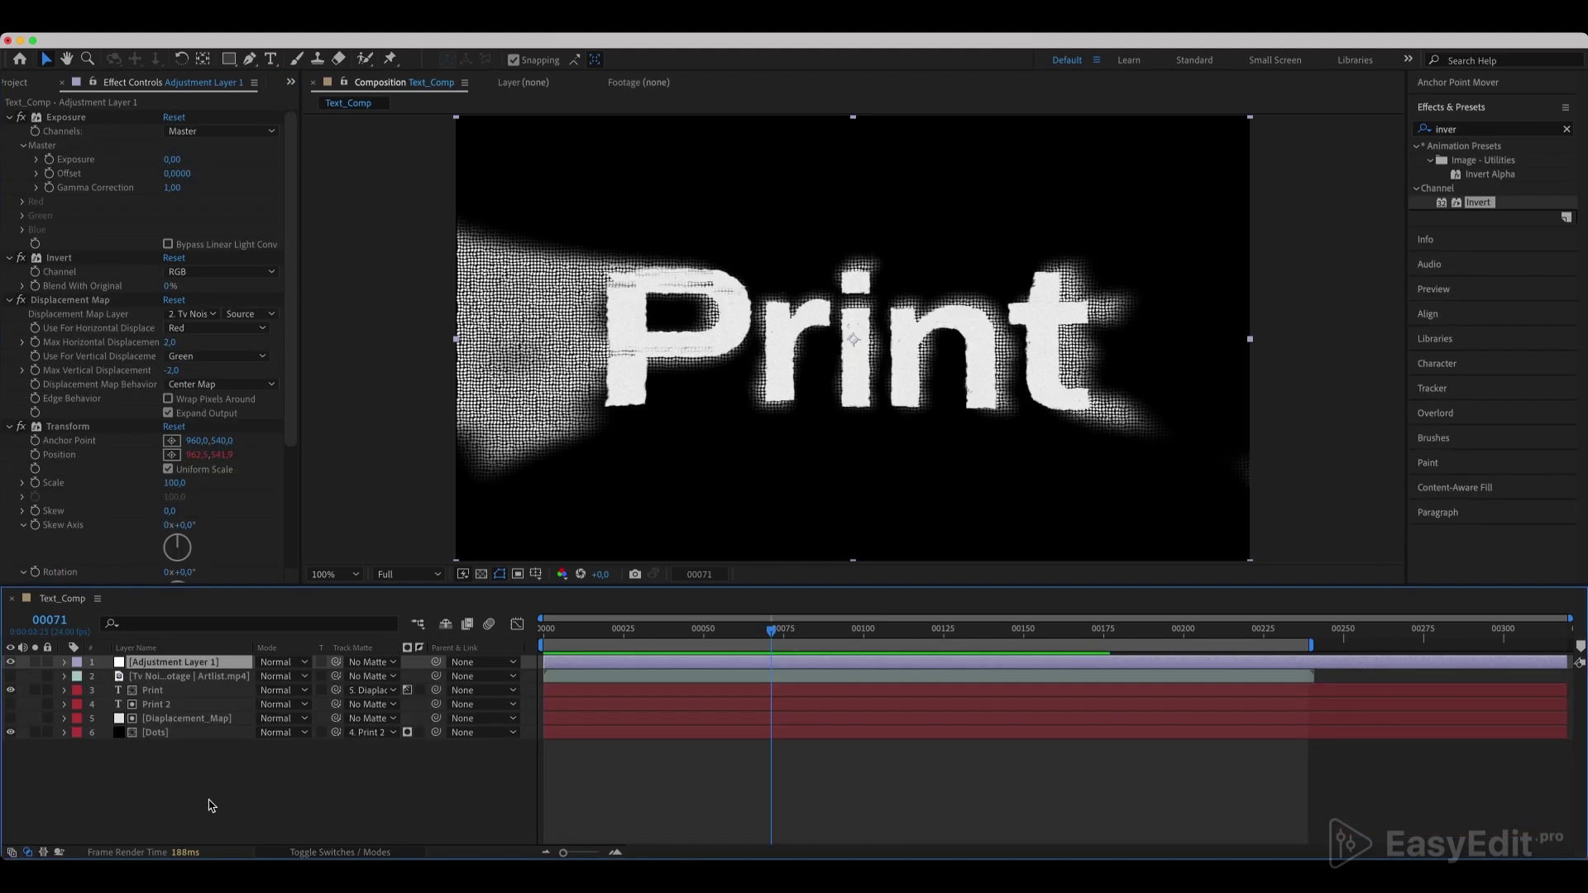
- Create a 1920×1080 light-grey solid named Bg and move it to the bottom of Text_Comp
right_click(211, 799)
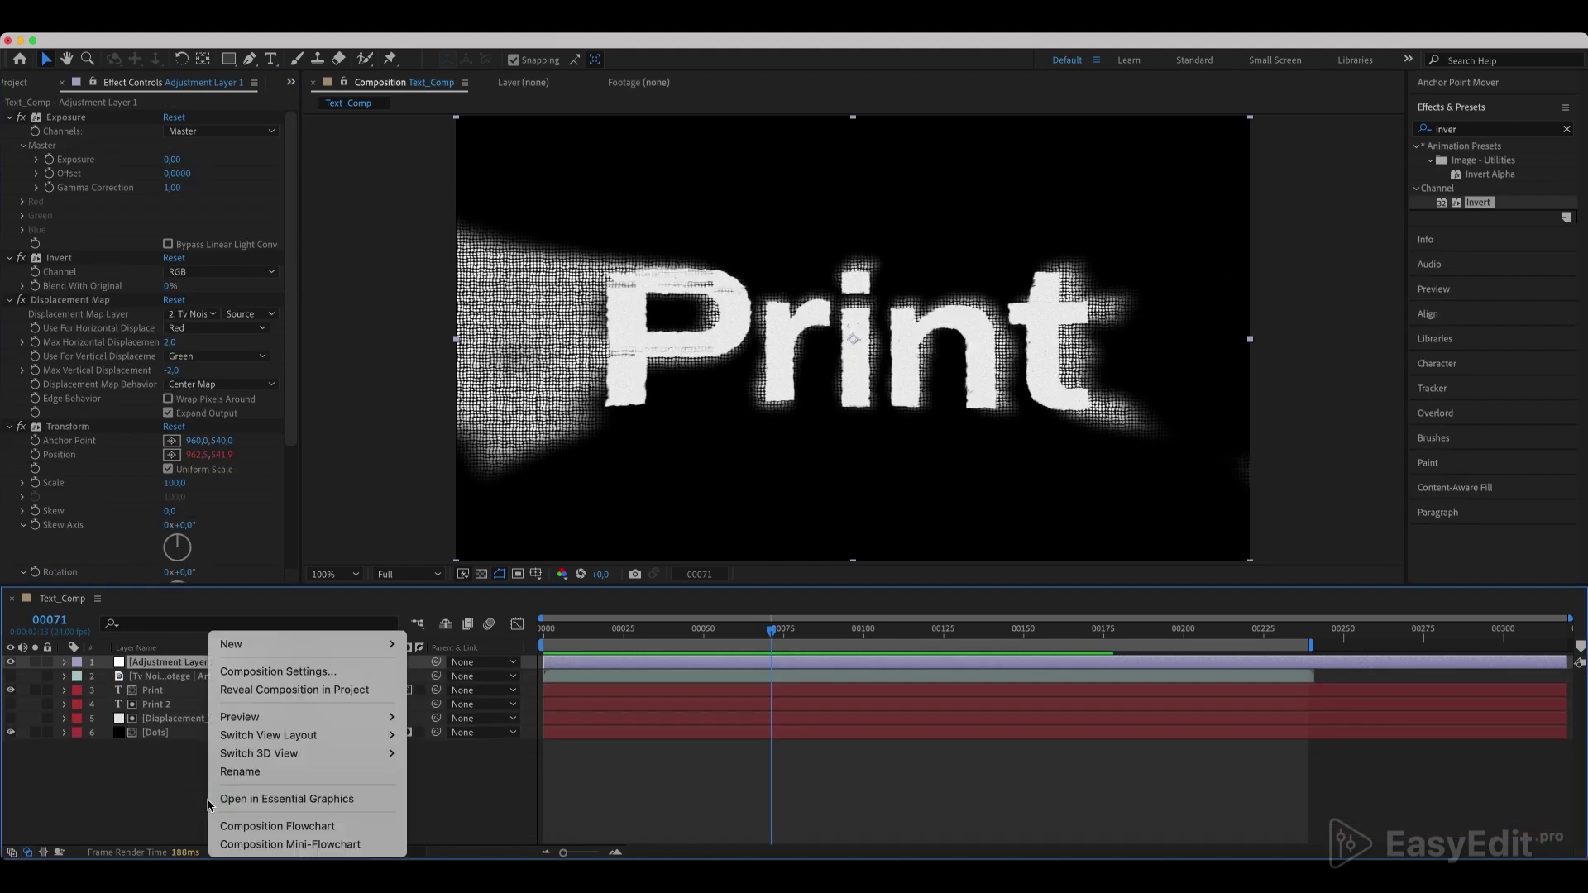
mouse_move(257, 654)
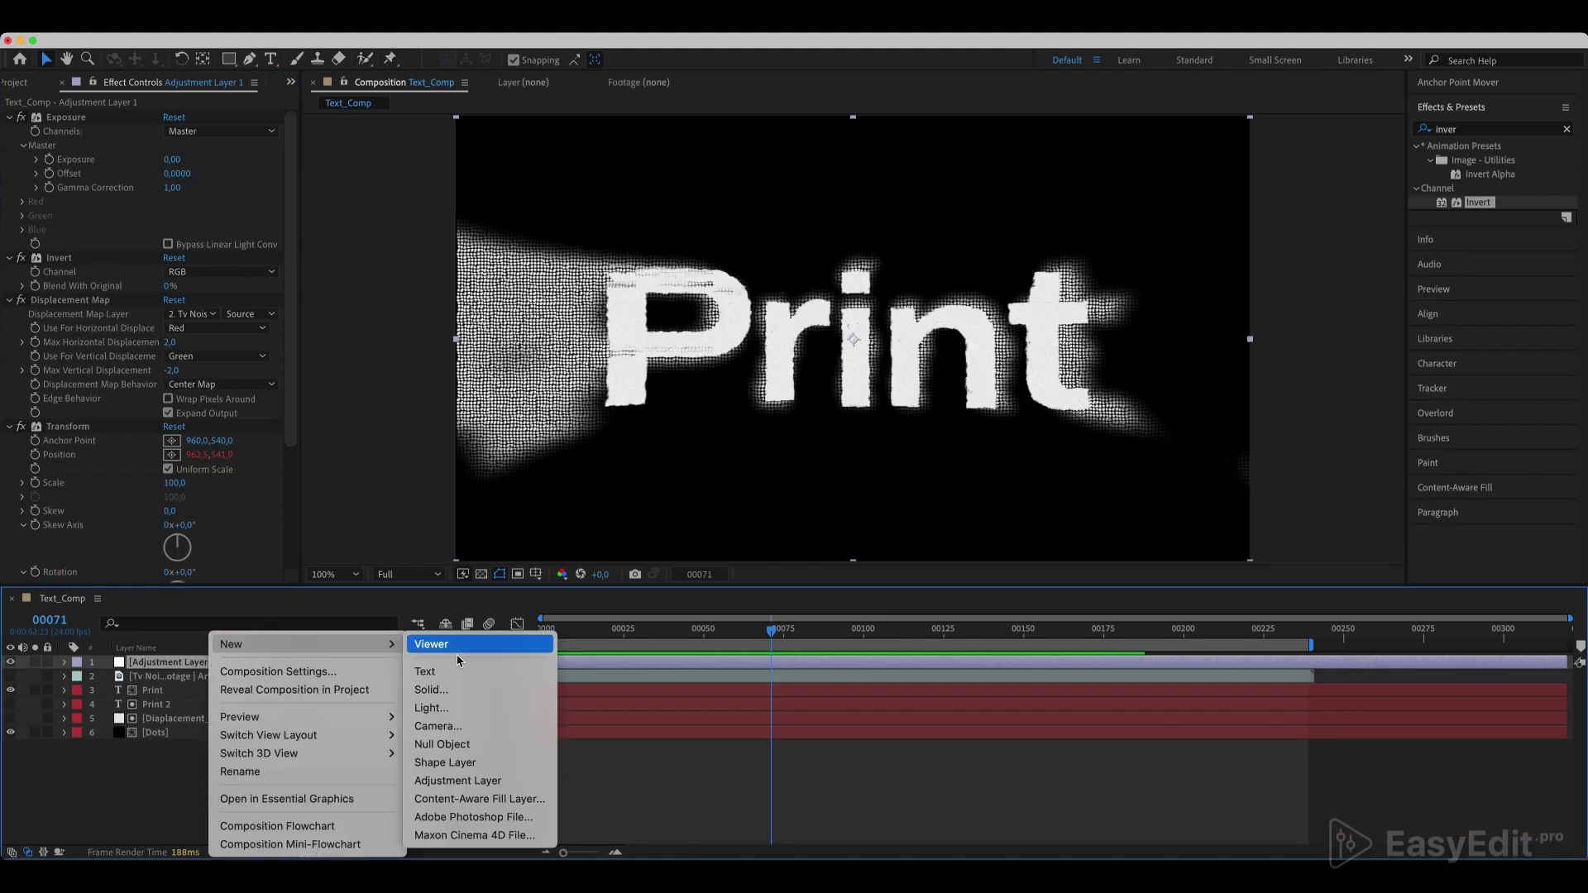
left_click(454, 697)
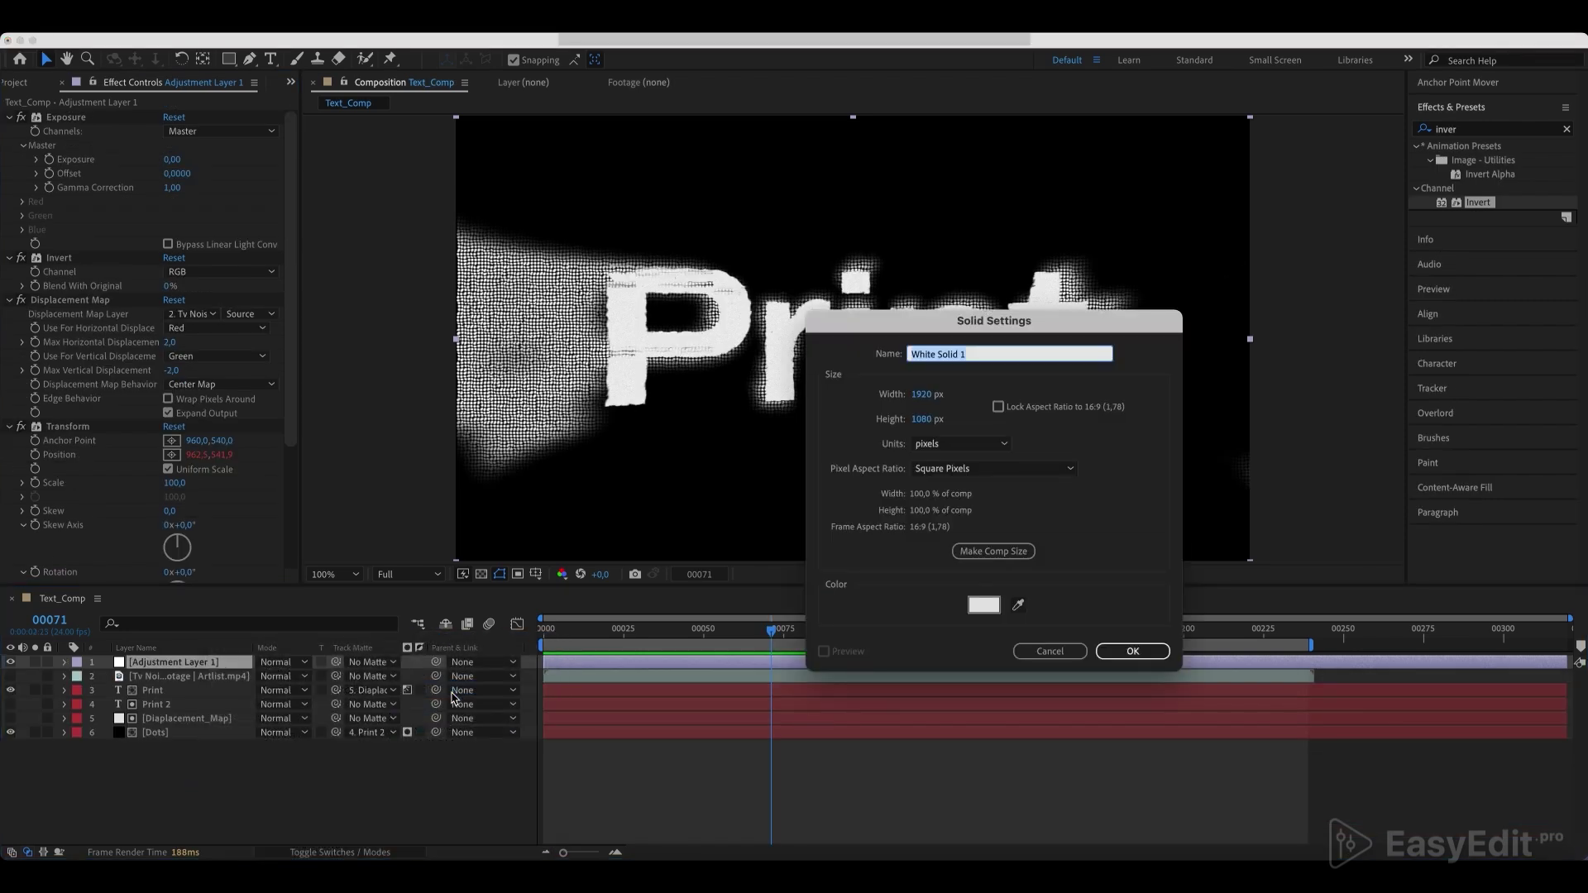
left_click(983, 605)
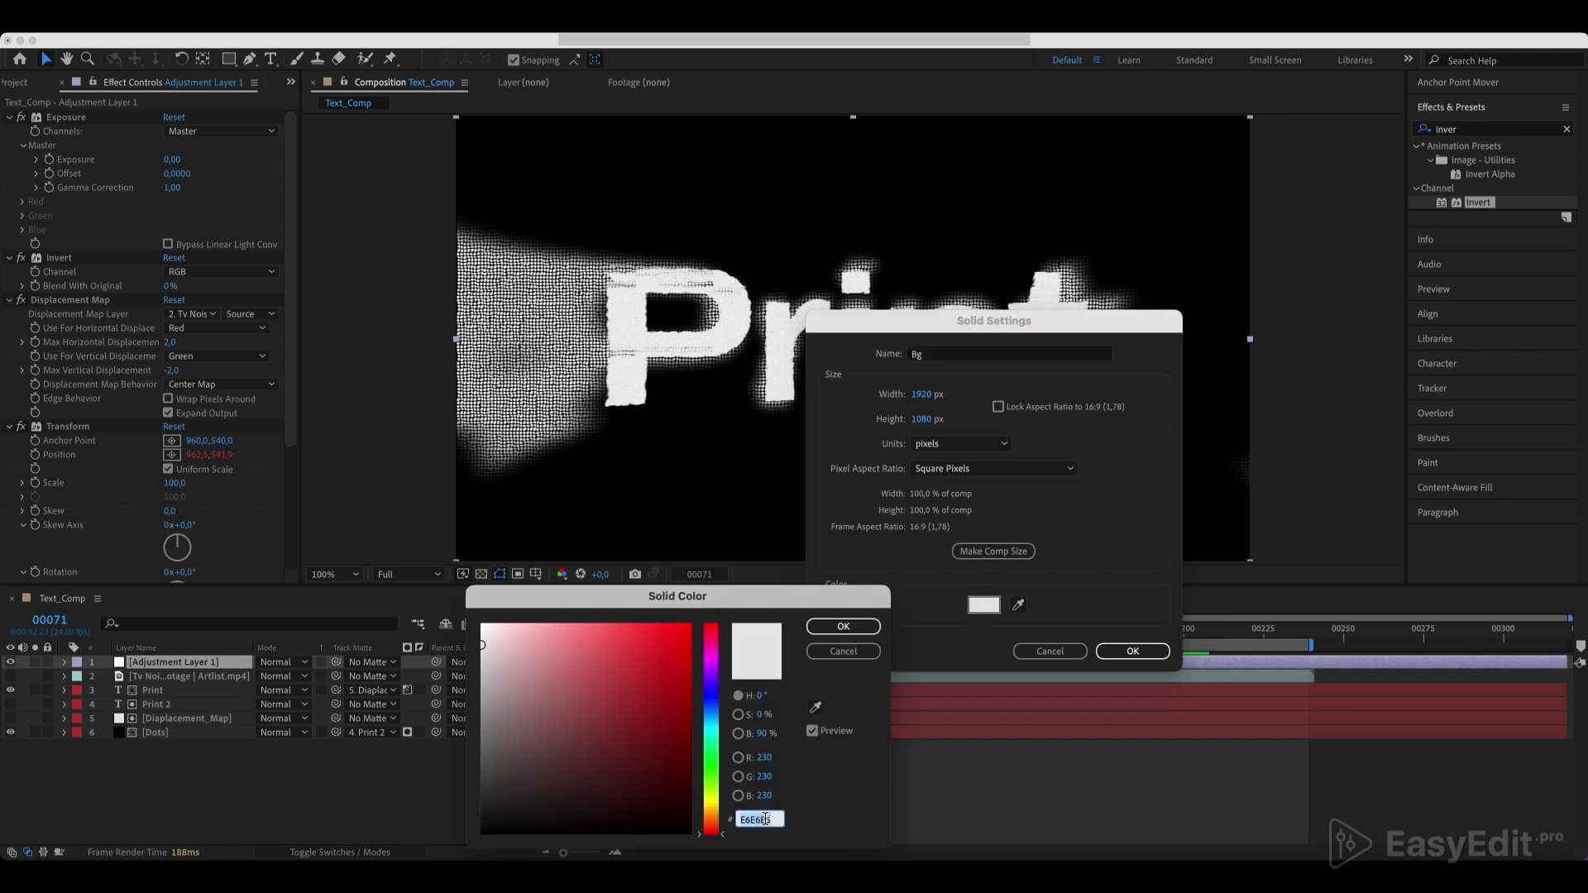
key("Return")
key("Return")
left_click_drag(140, 661, 145, 759)
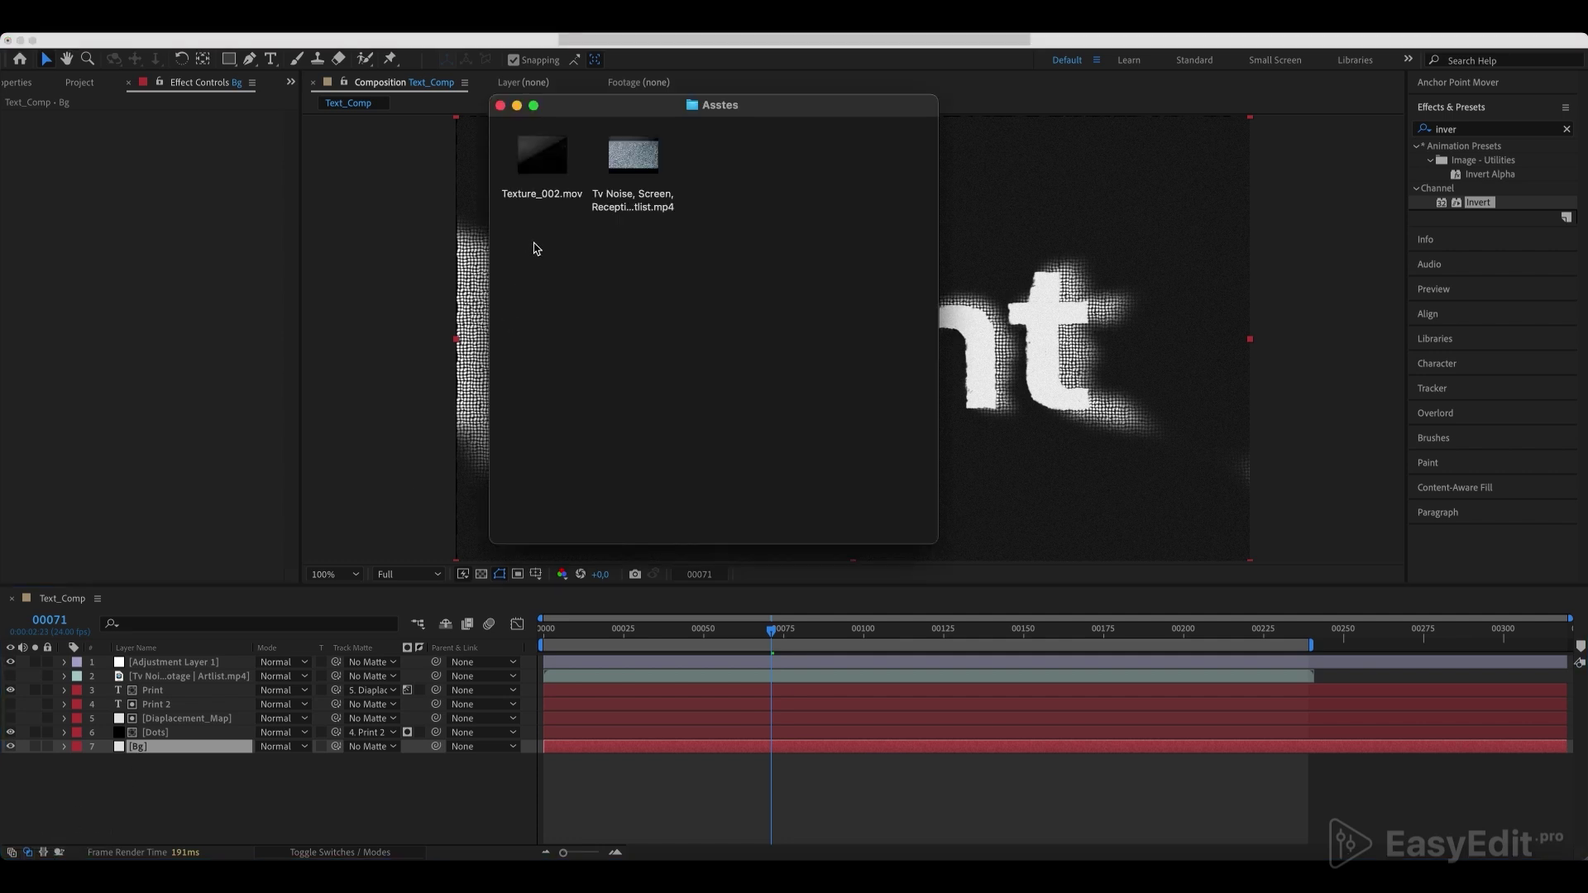
- Place Texture_002.mov in the comp directly above Bg and apply Invert to it
left_click(542, 195)
key("space")
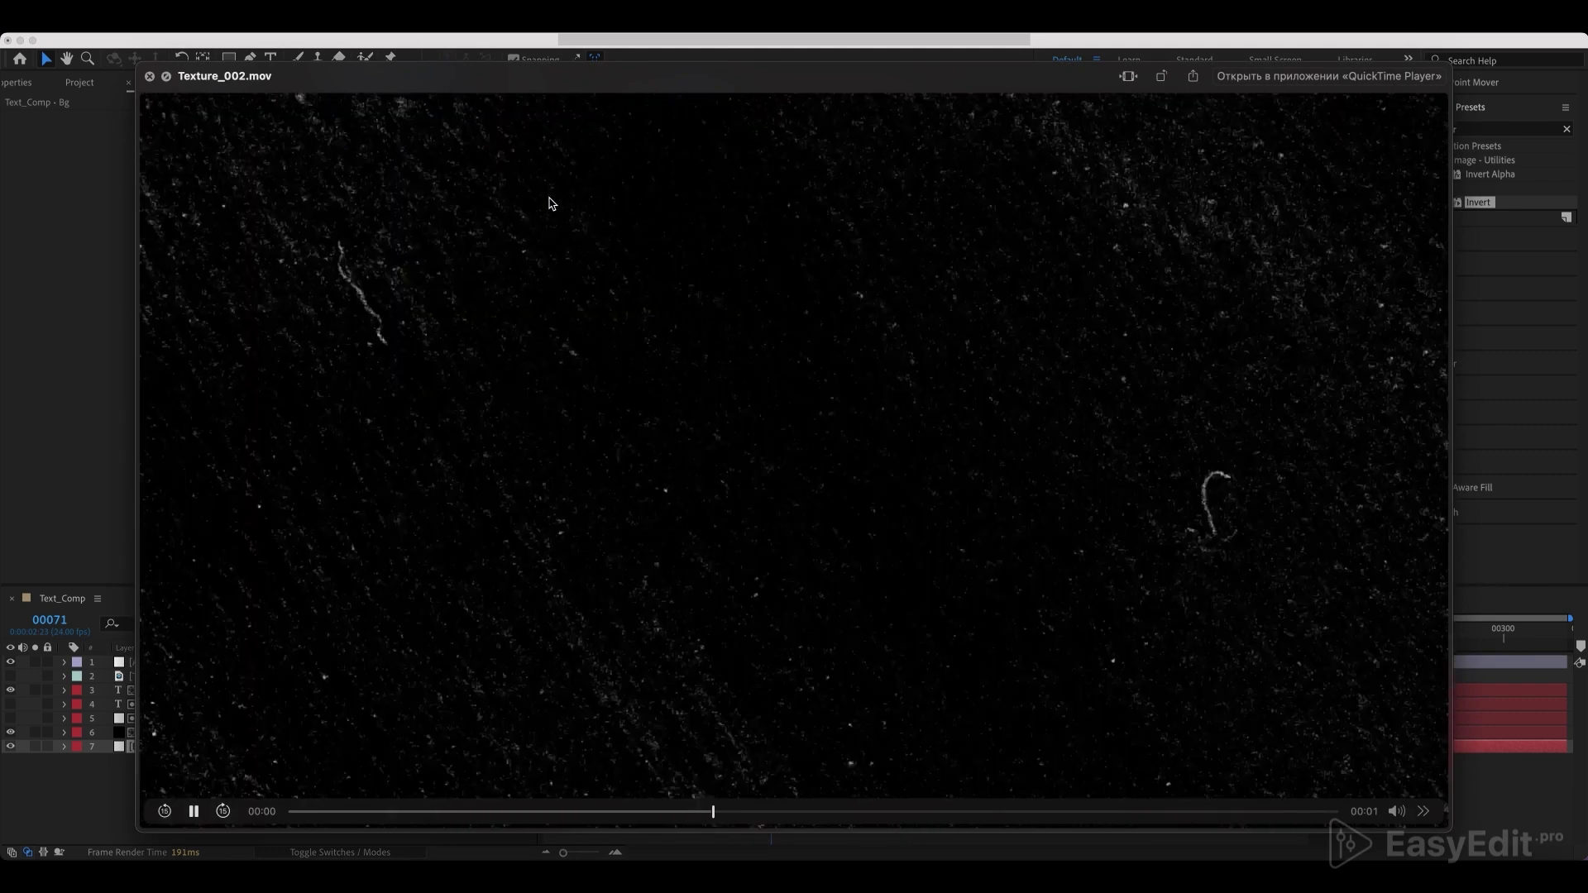
key("space")
mouse_move(553, 162)
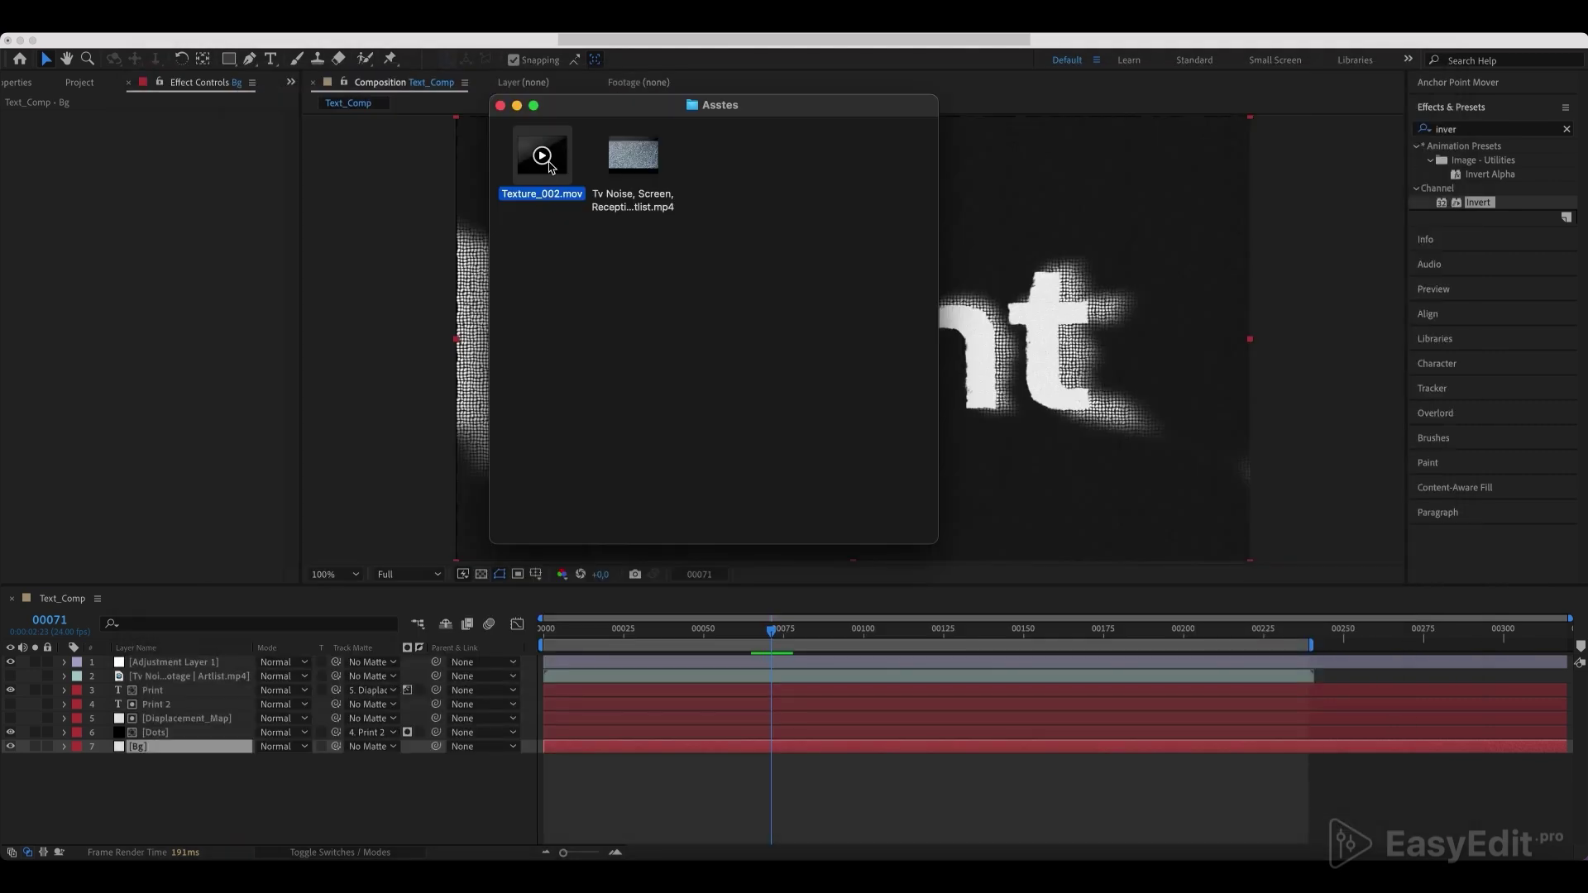
left_click_drag(557, 165, 187, 777)
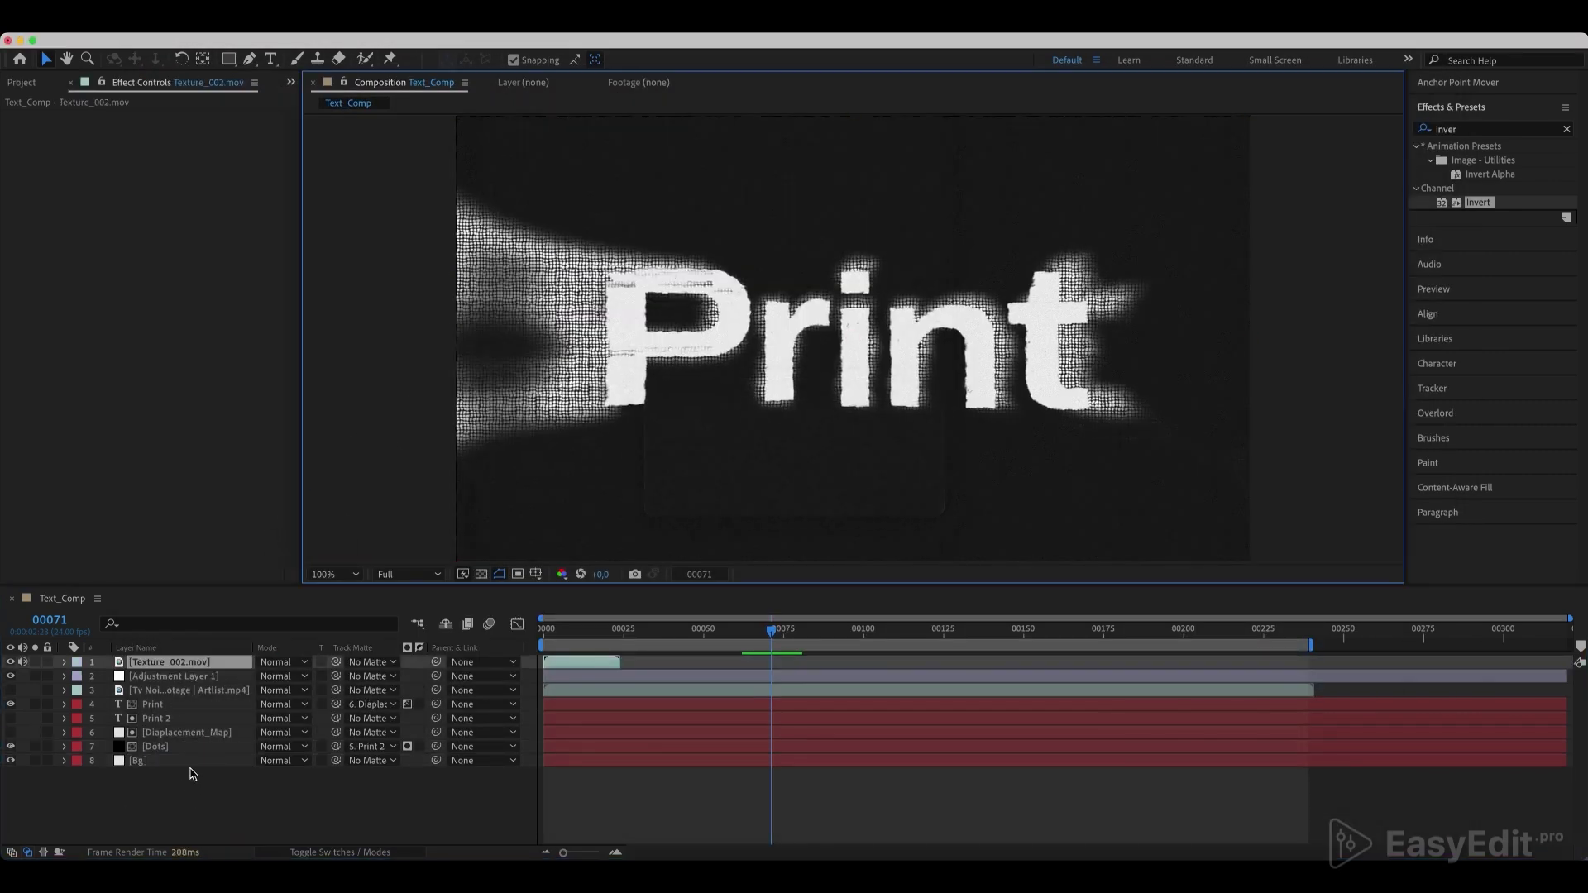
left_click_drag(189, 668, 195, 774)
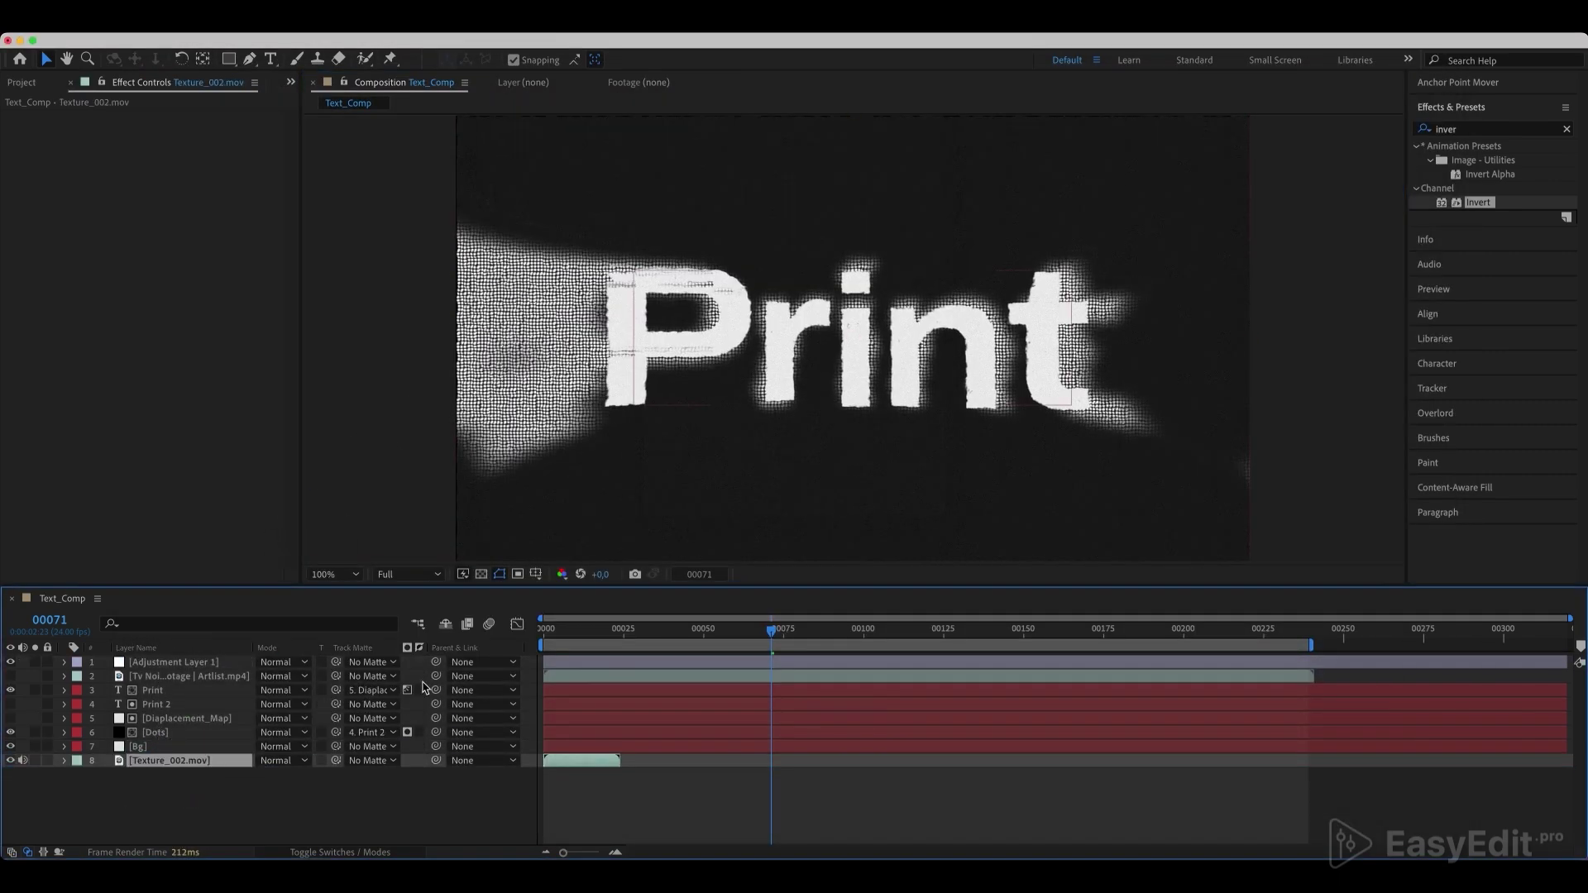
left_click(588, 635)
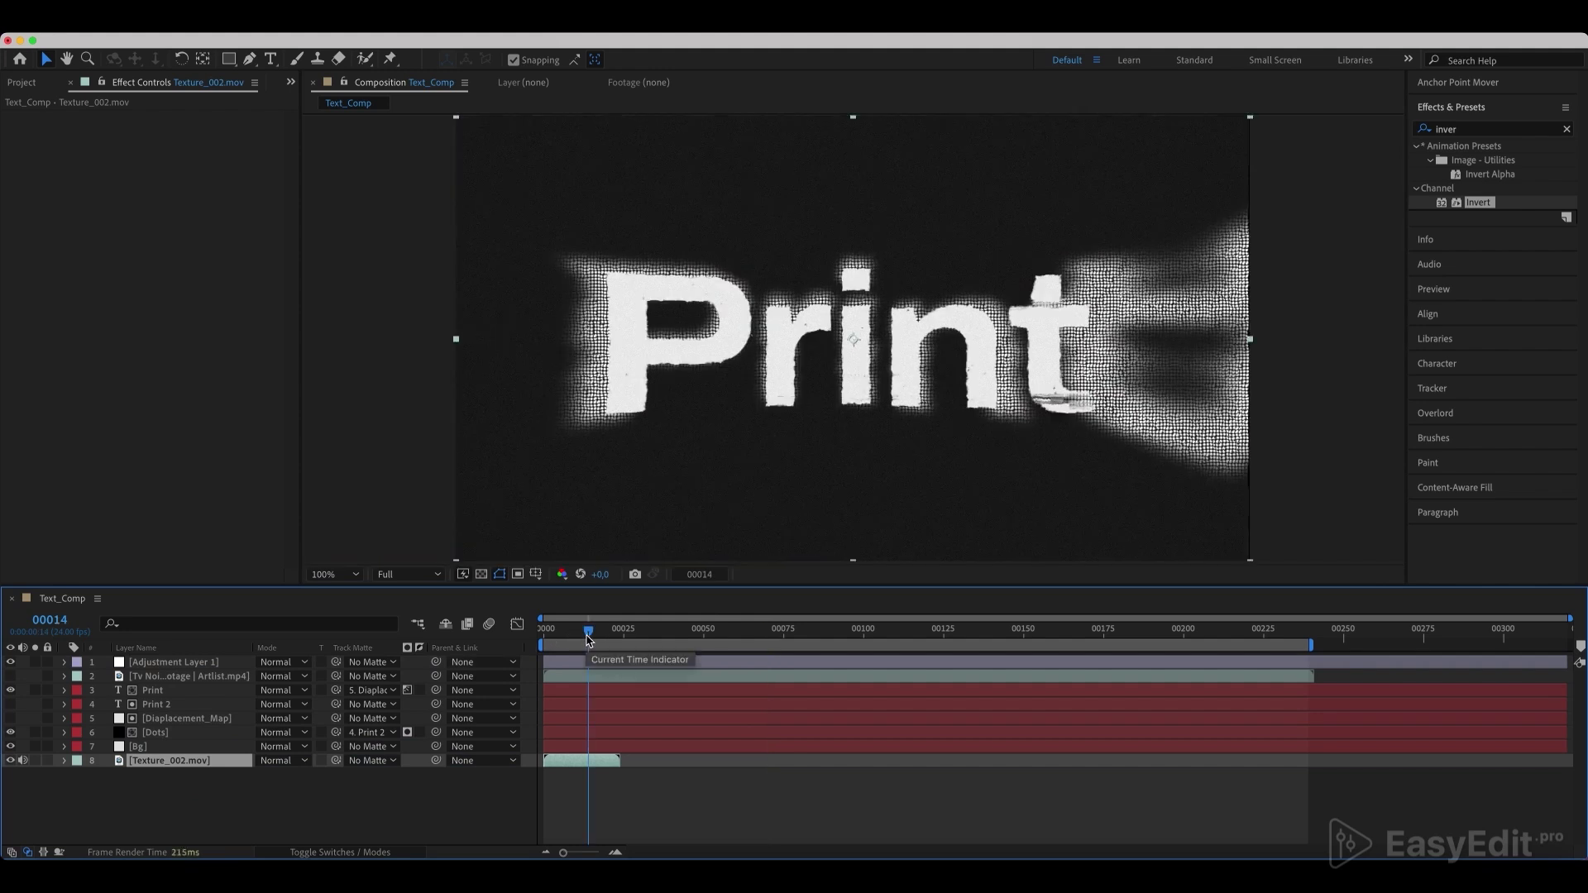
left_click_drag(151, 763, 156, 753)
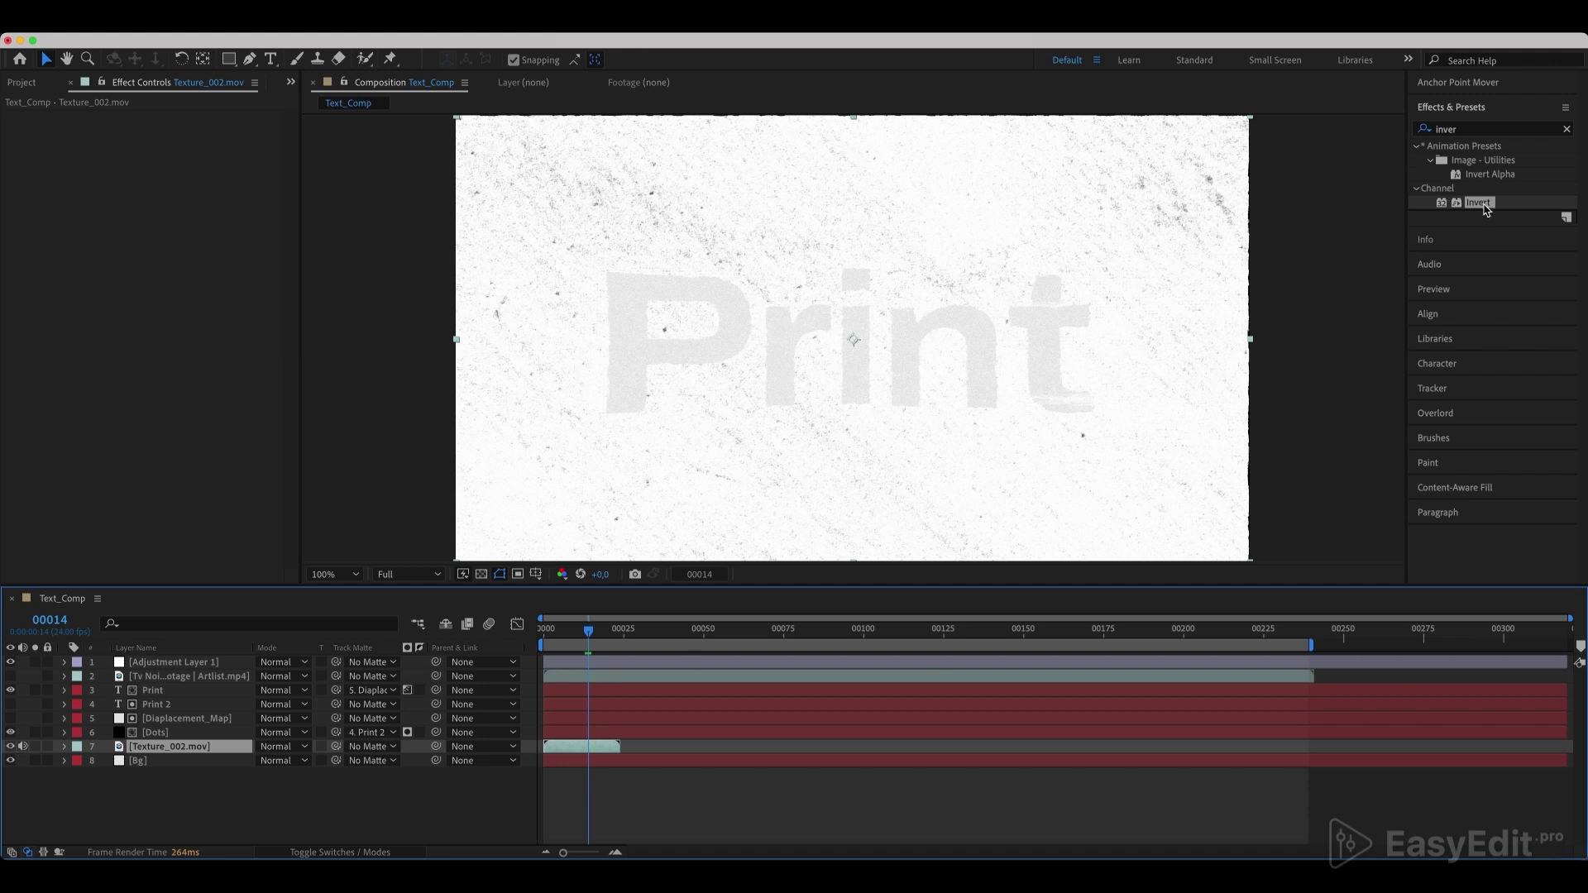
left_click_drag(1486, 209, 165, 755)
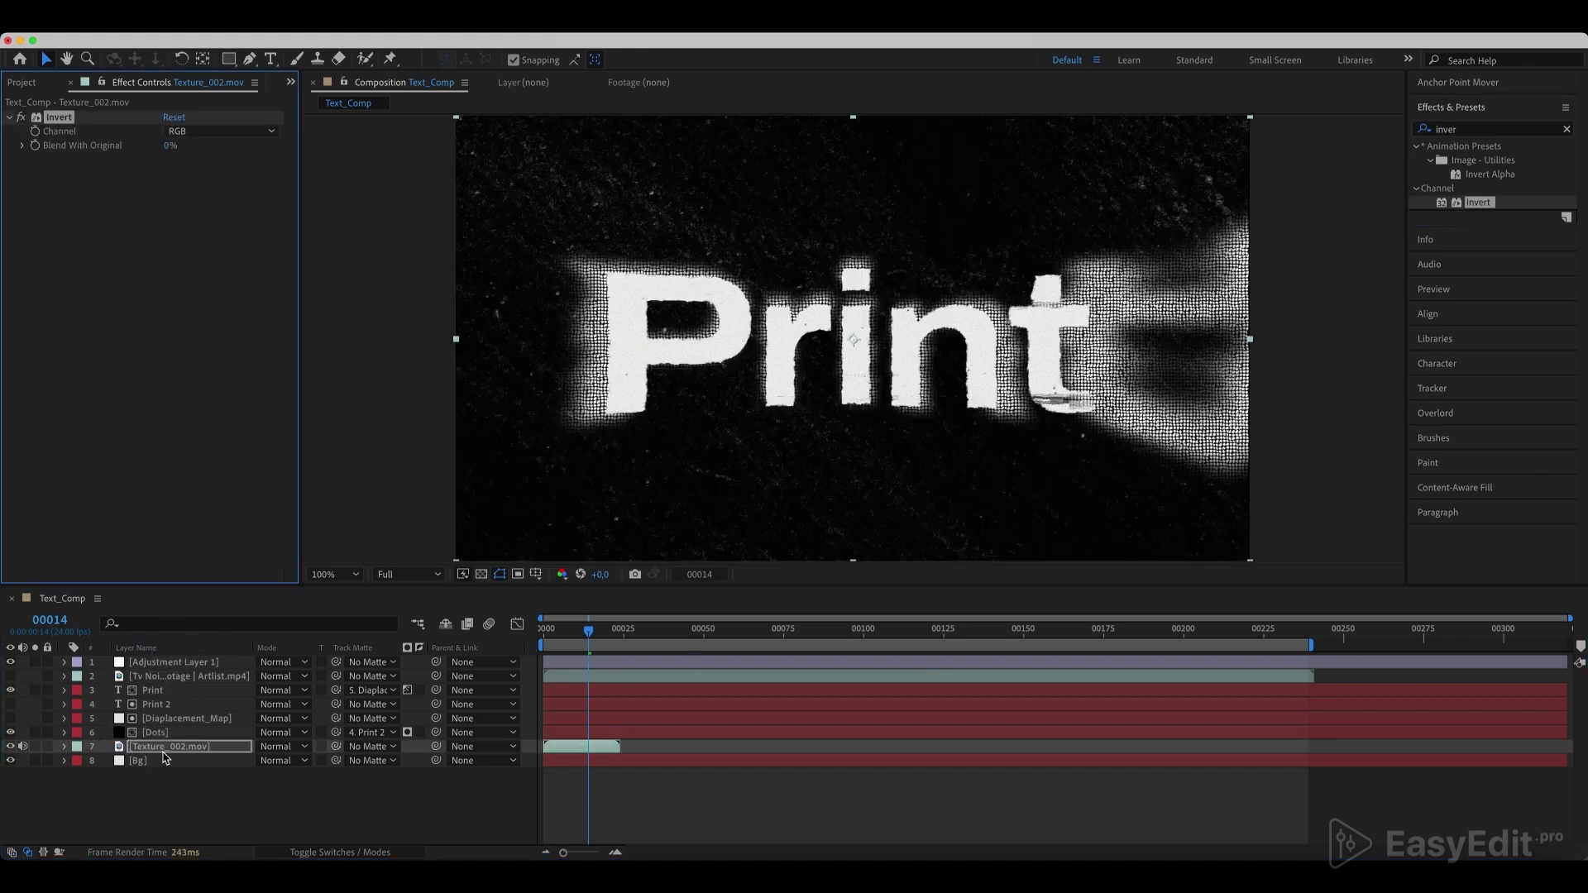
- Set the Texture_002 layer to Multiply blending and enable Time Remapping on it
left_click(279, 747)
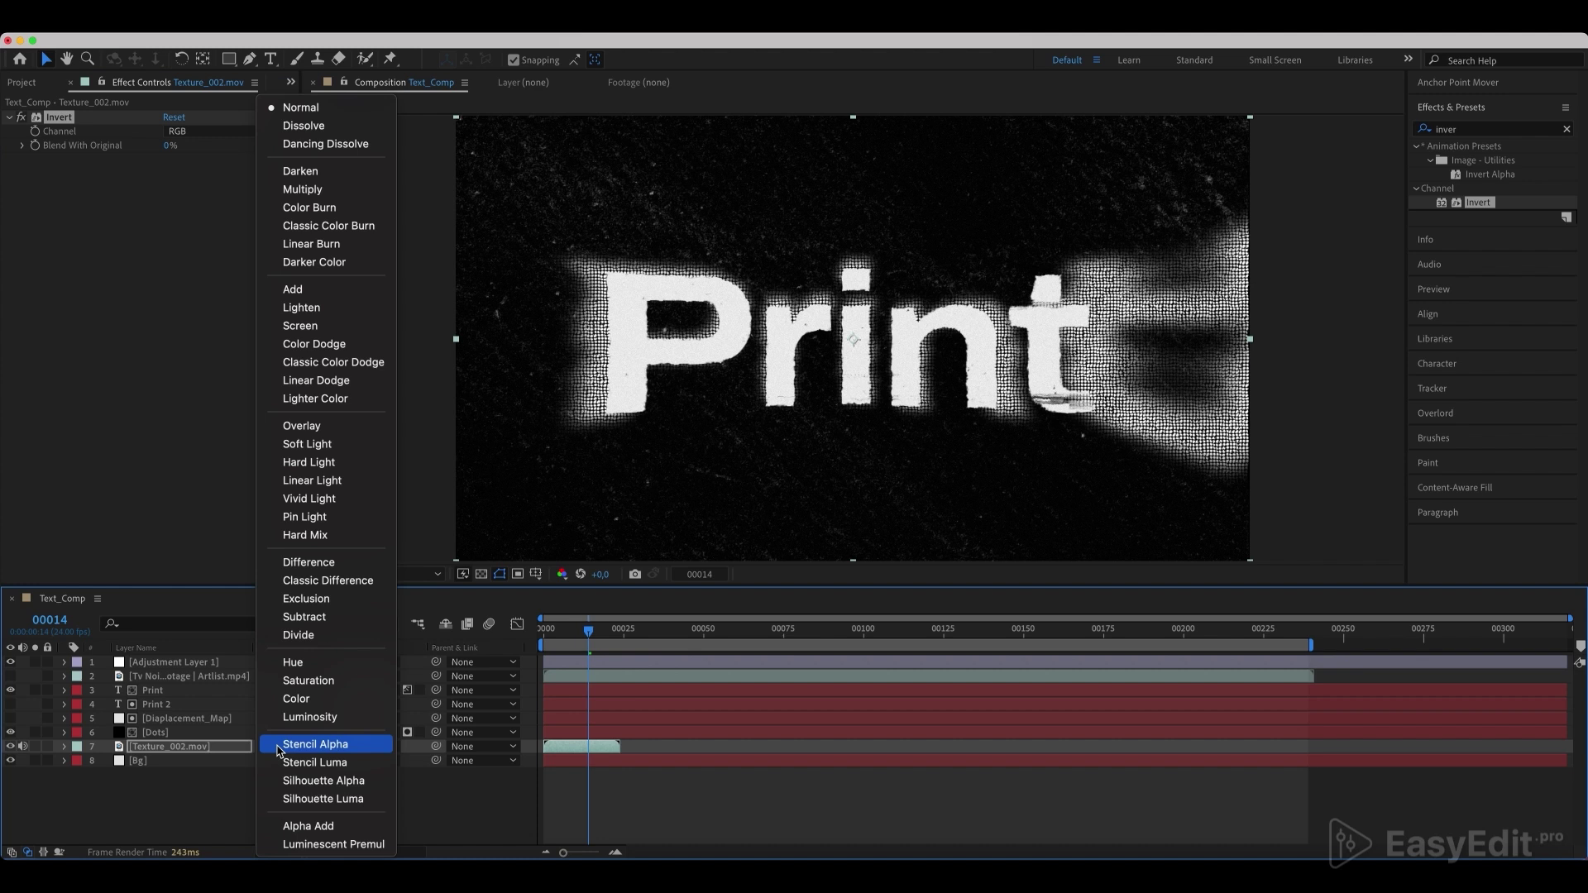
left_click(322, 192)
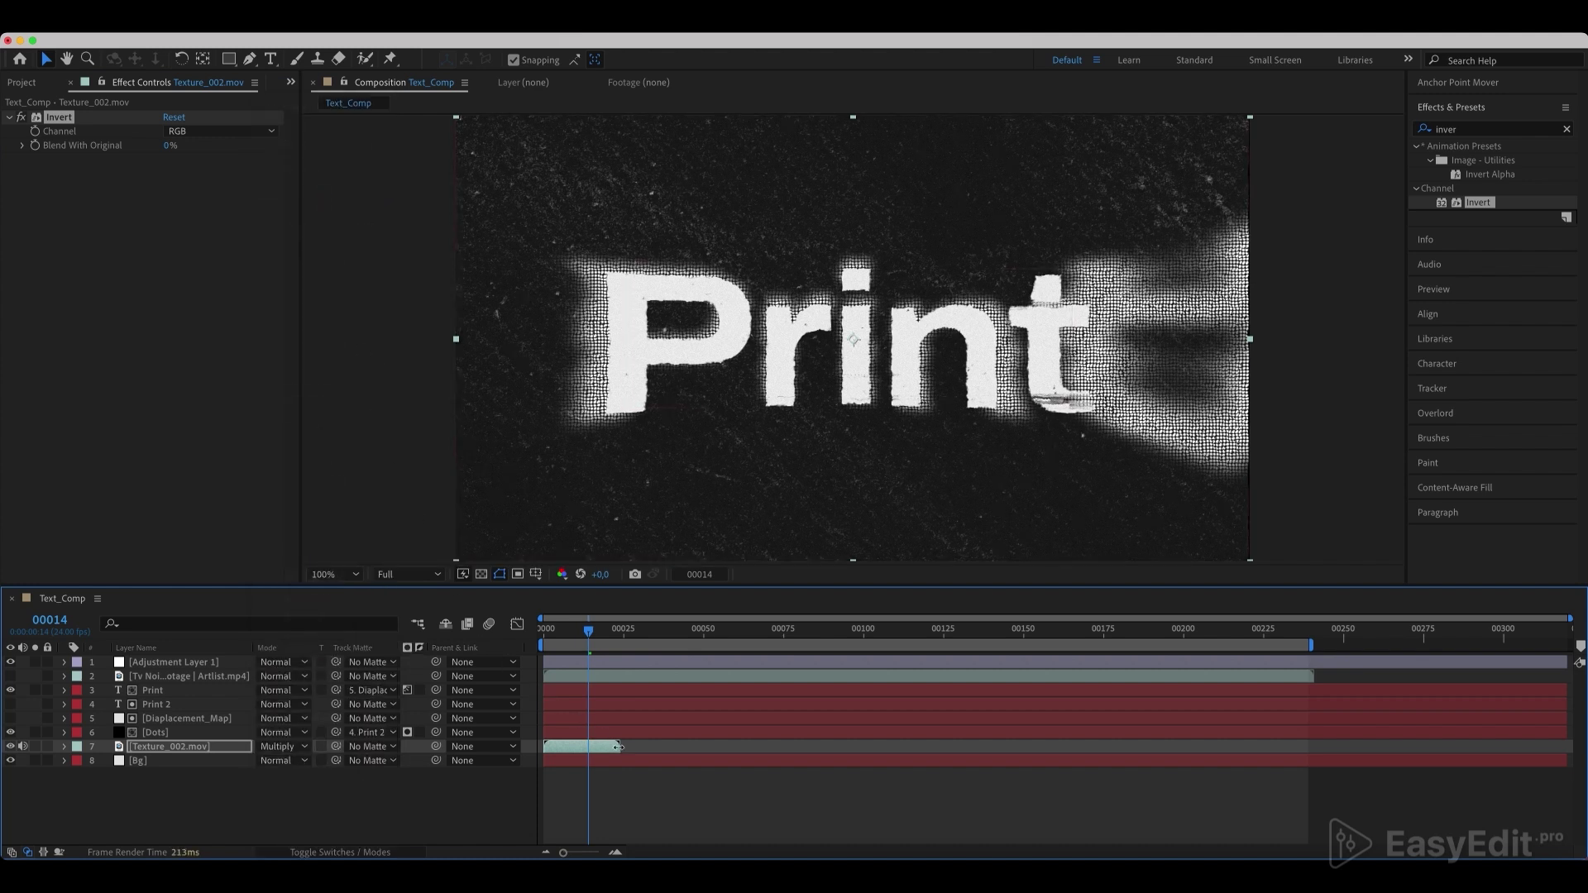
left_click(651, 750)
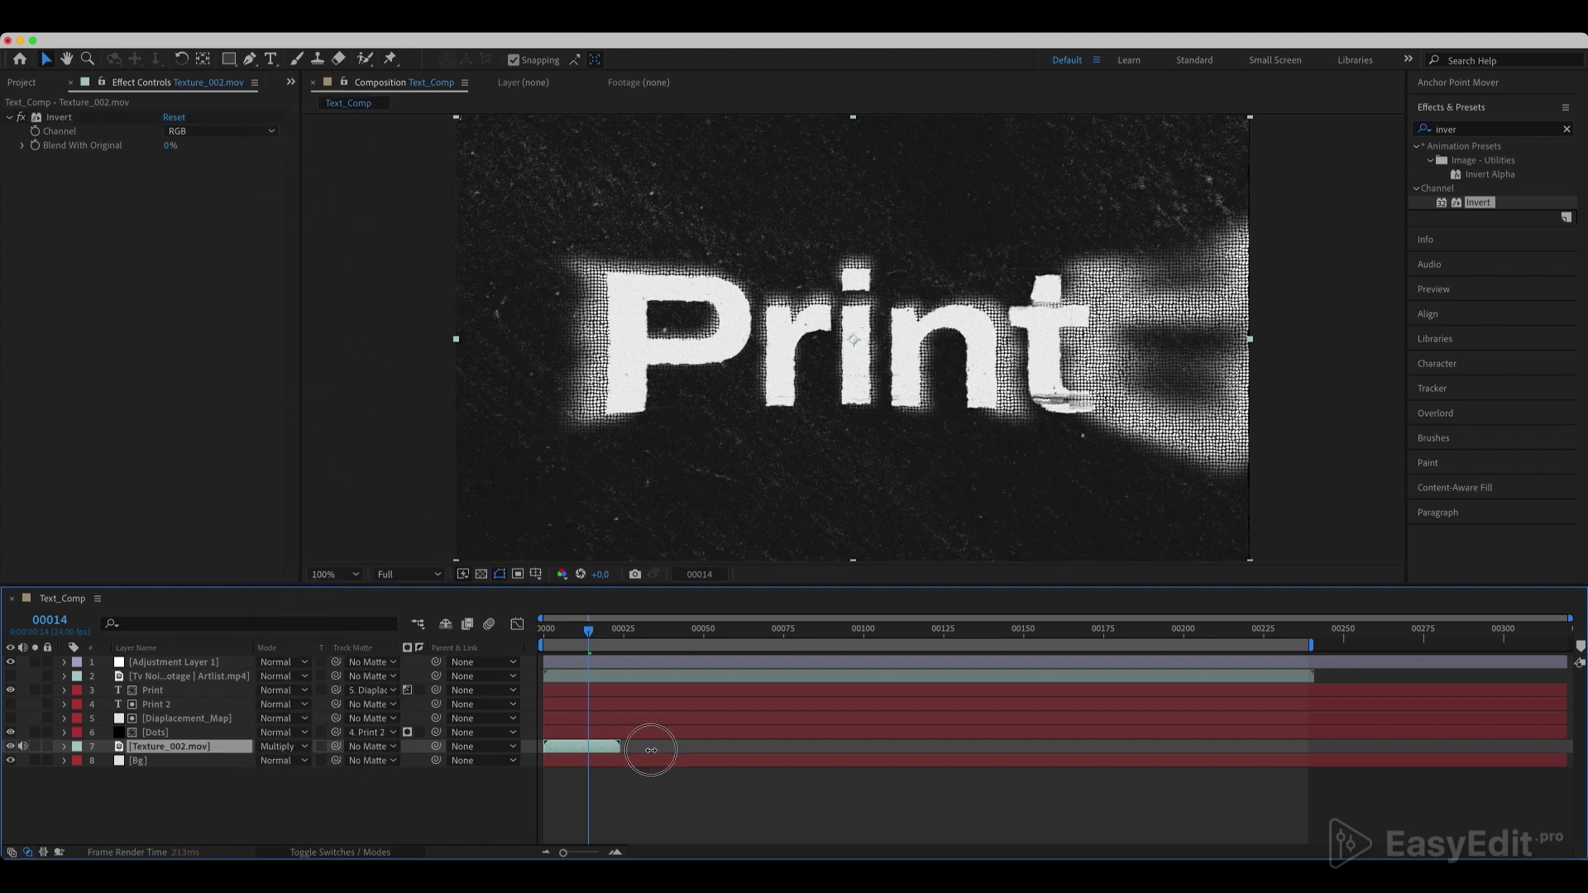
right_click(602, 750)
mouse_move(654, 444)
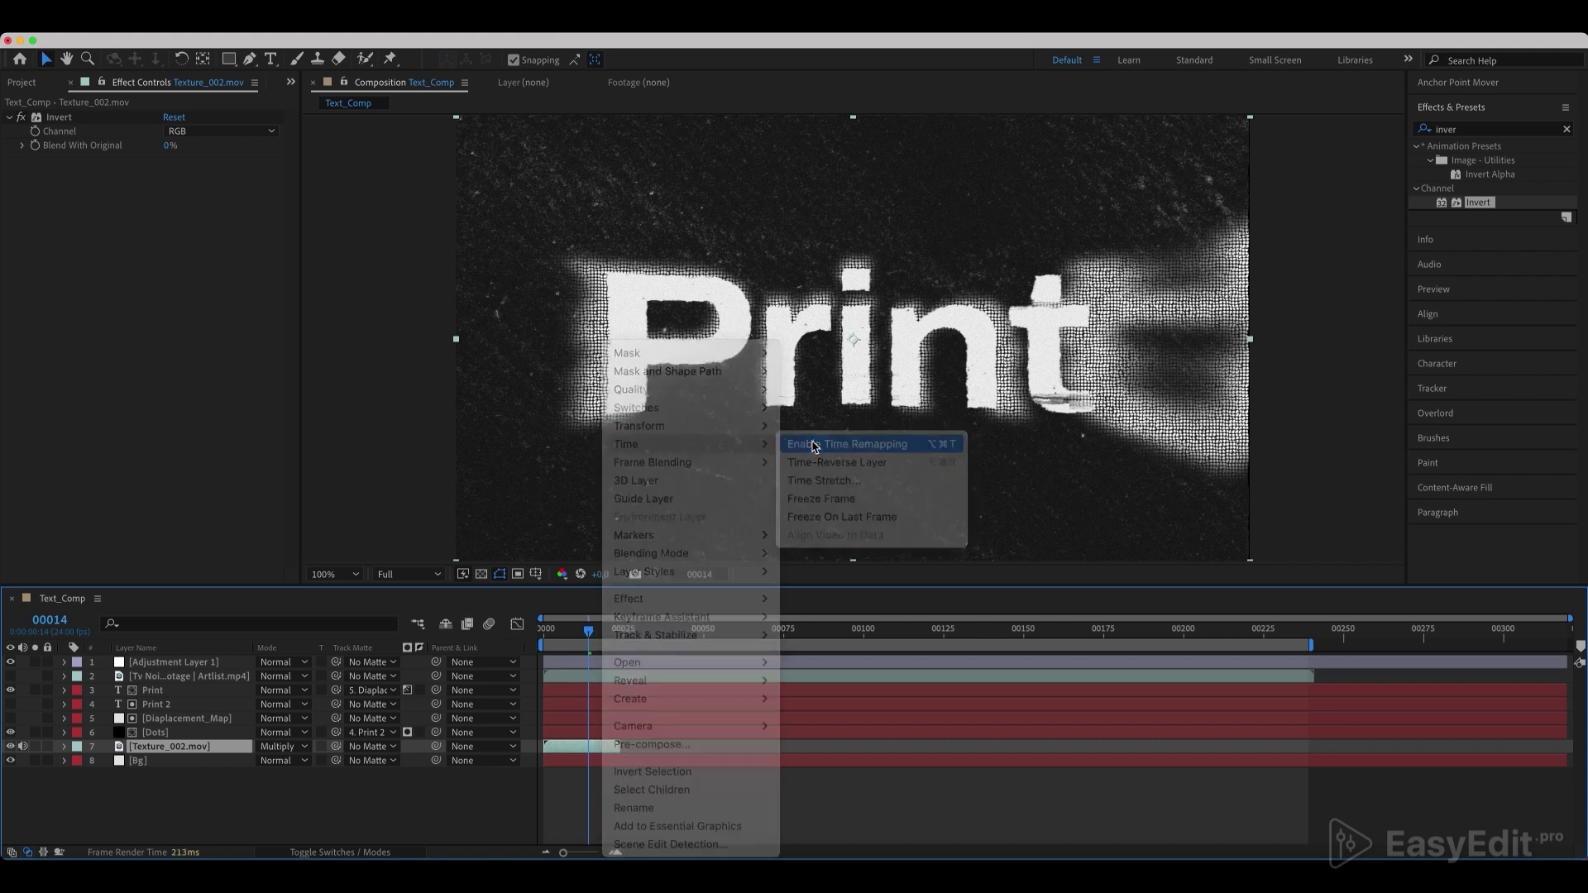
left_click(814, 447)
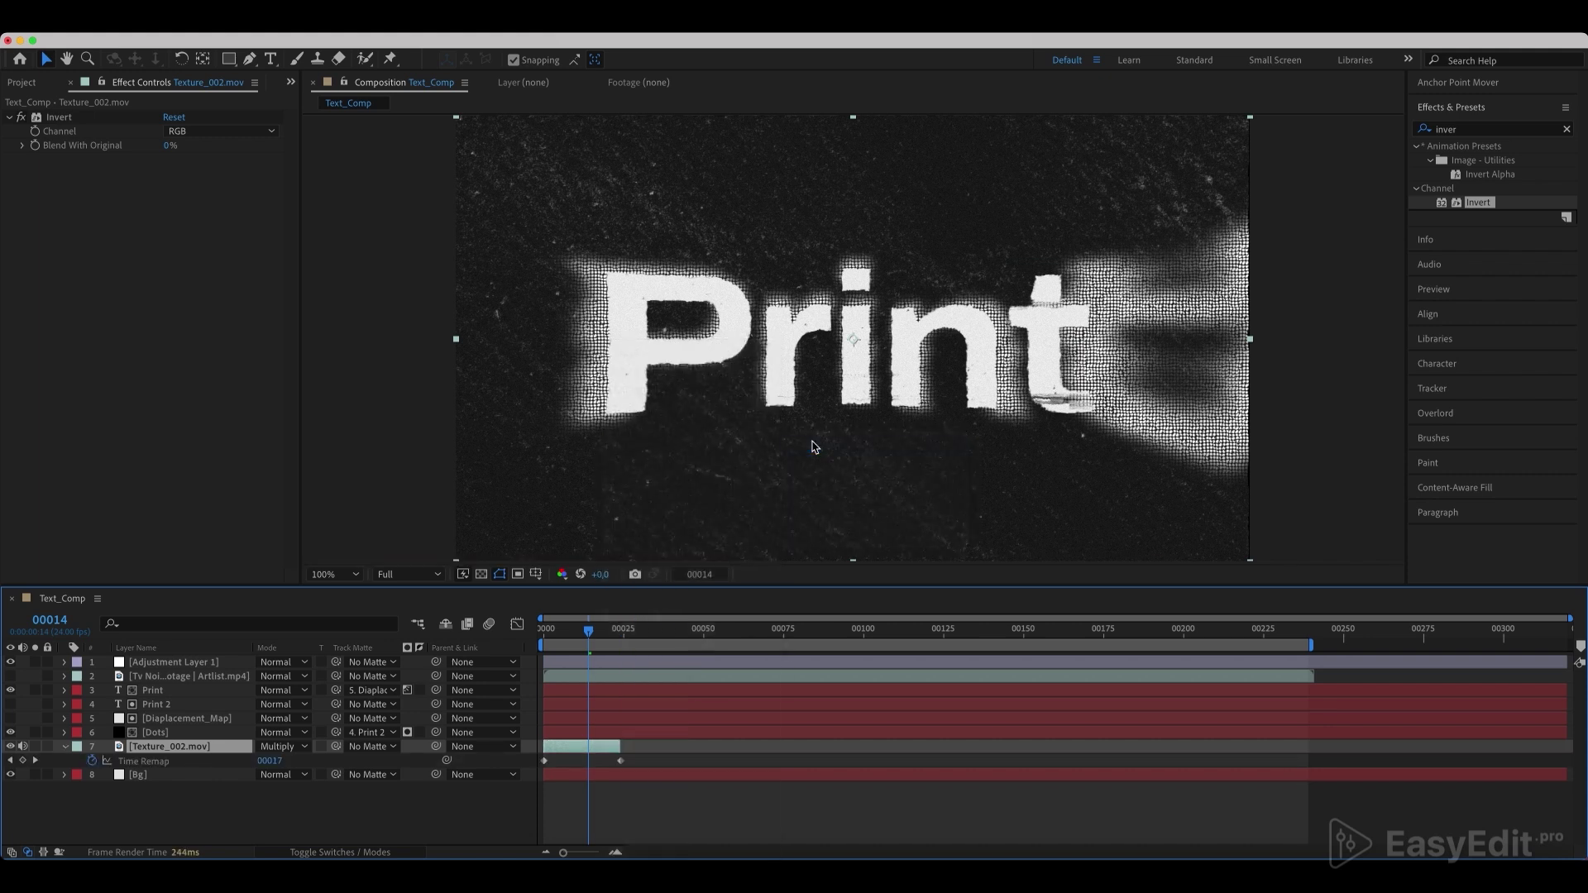
- Drive Time Remap with a loopOut() expression and extend the layer nearly to the comp end
left_click(92, 760, "alt")
type("loop")
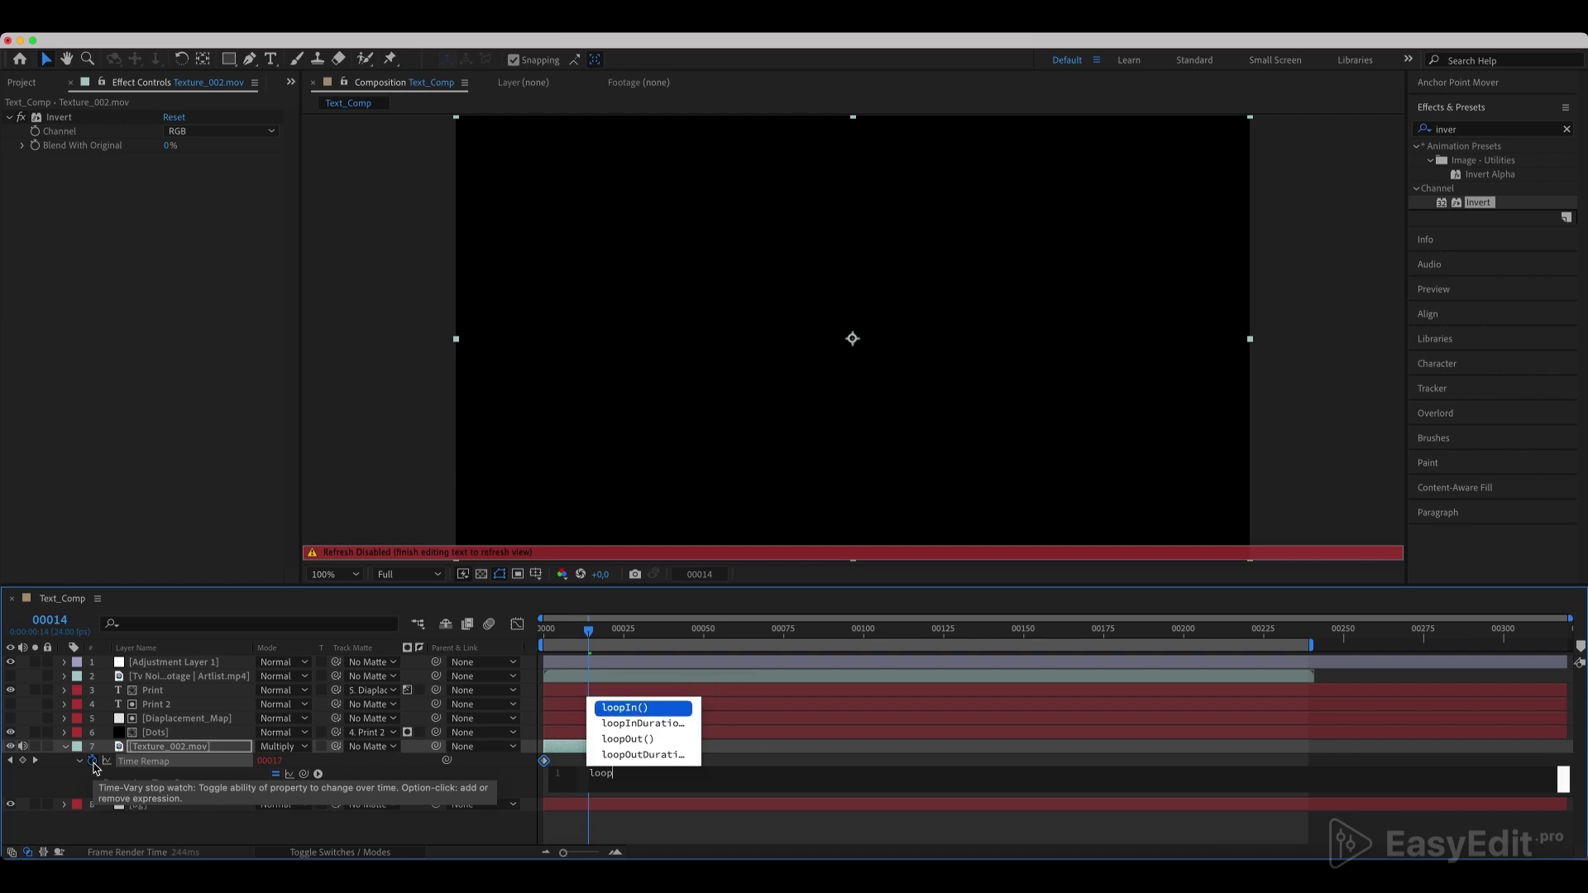
key("Down")
key("Down")
key("Return")
left_click(153, 842)
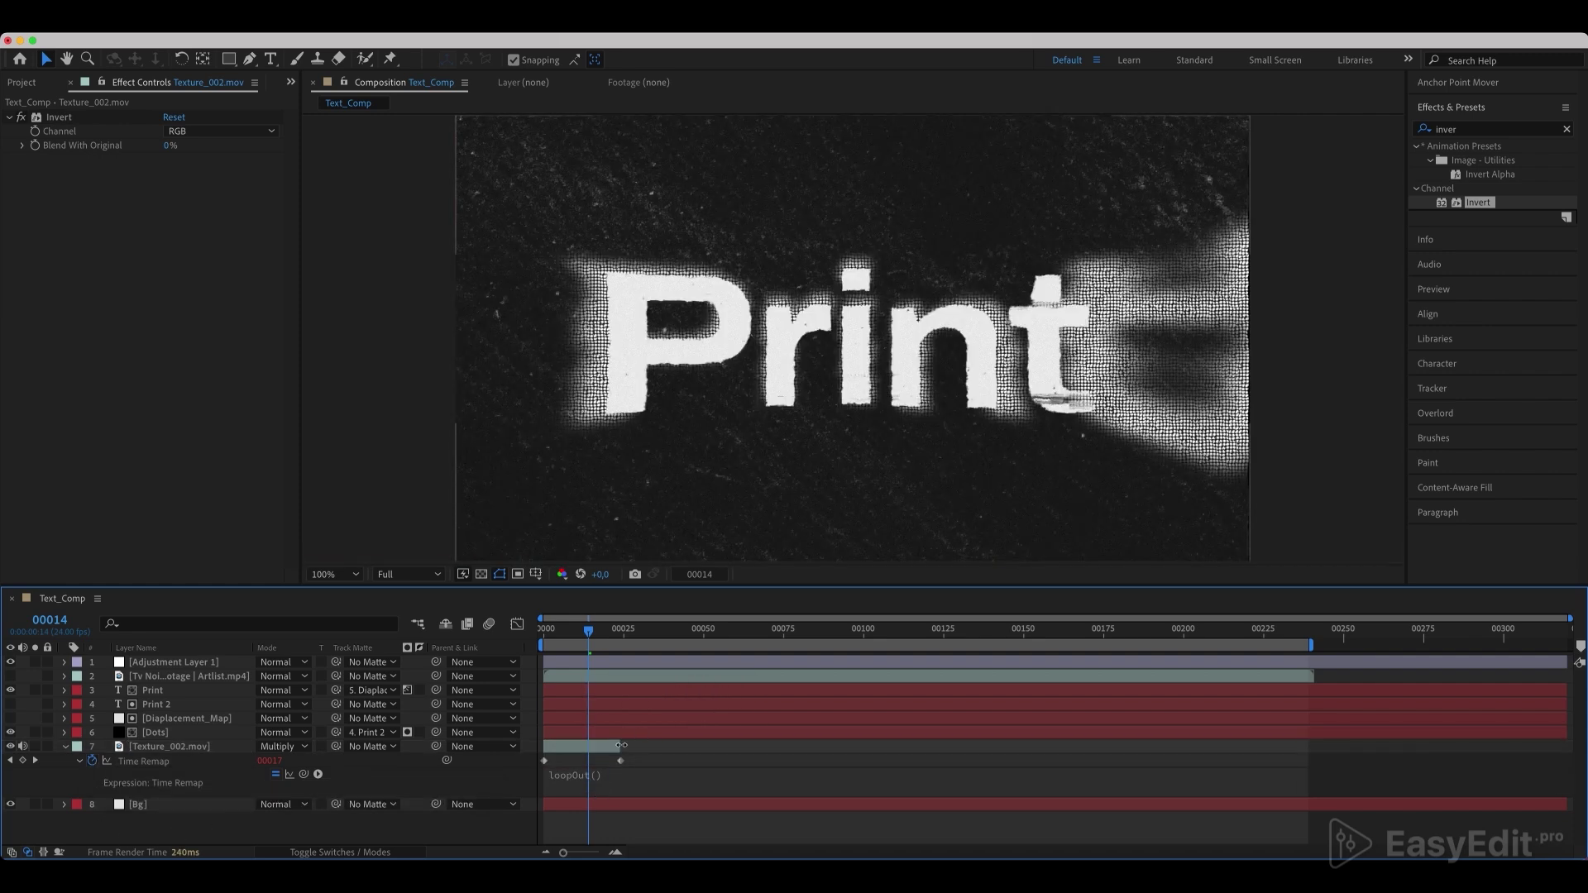
left_click_drag(622, 745, 1461, 745)
left_click(786, 631)
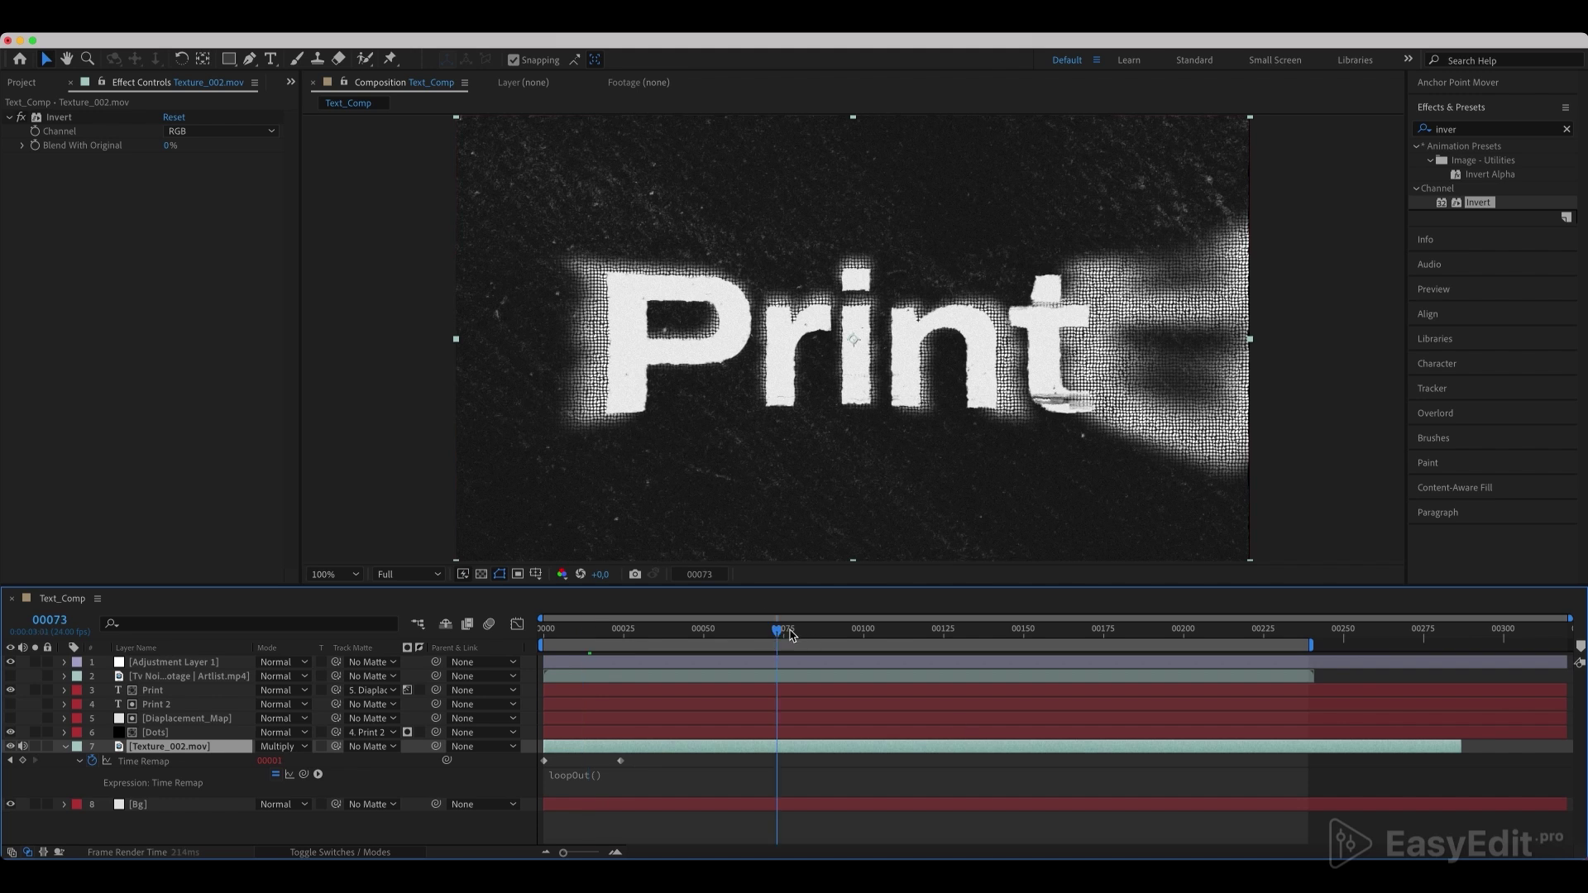
left_click(850, 630)
left_click(1046, 633)
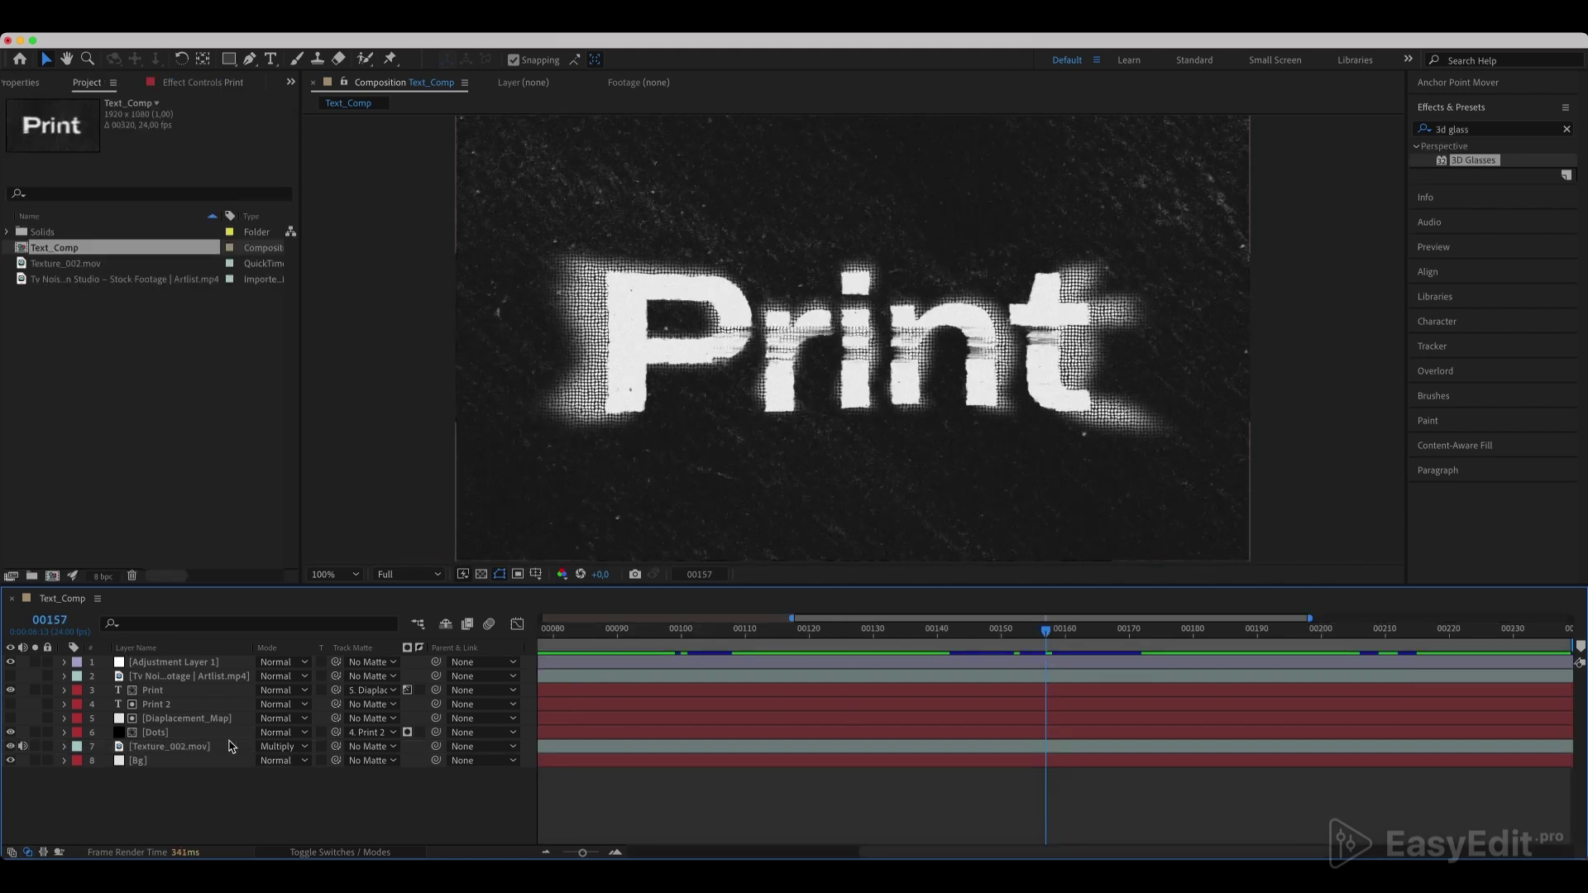
- Apply 3D Glasses to Print above Roughen Edges, with Left View set to Print
left_click(176, 693)
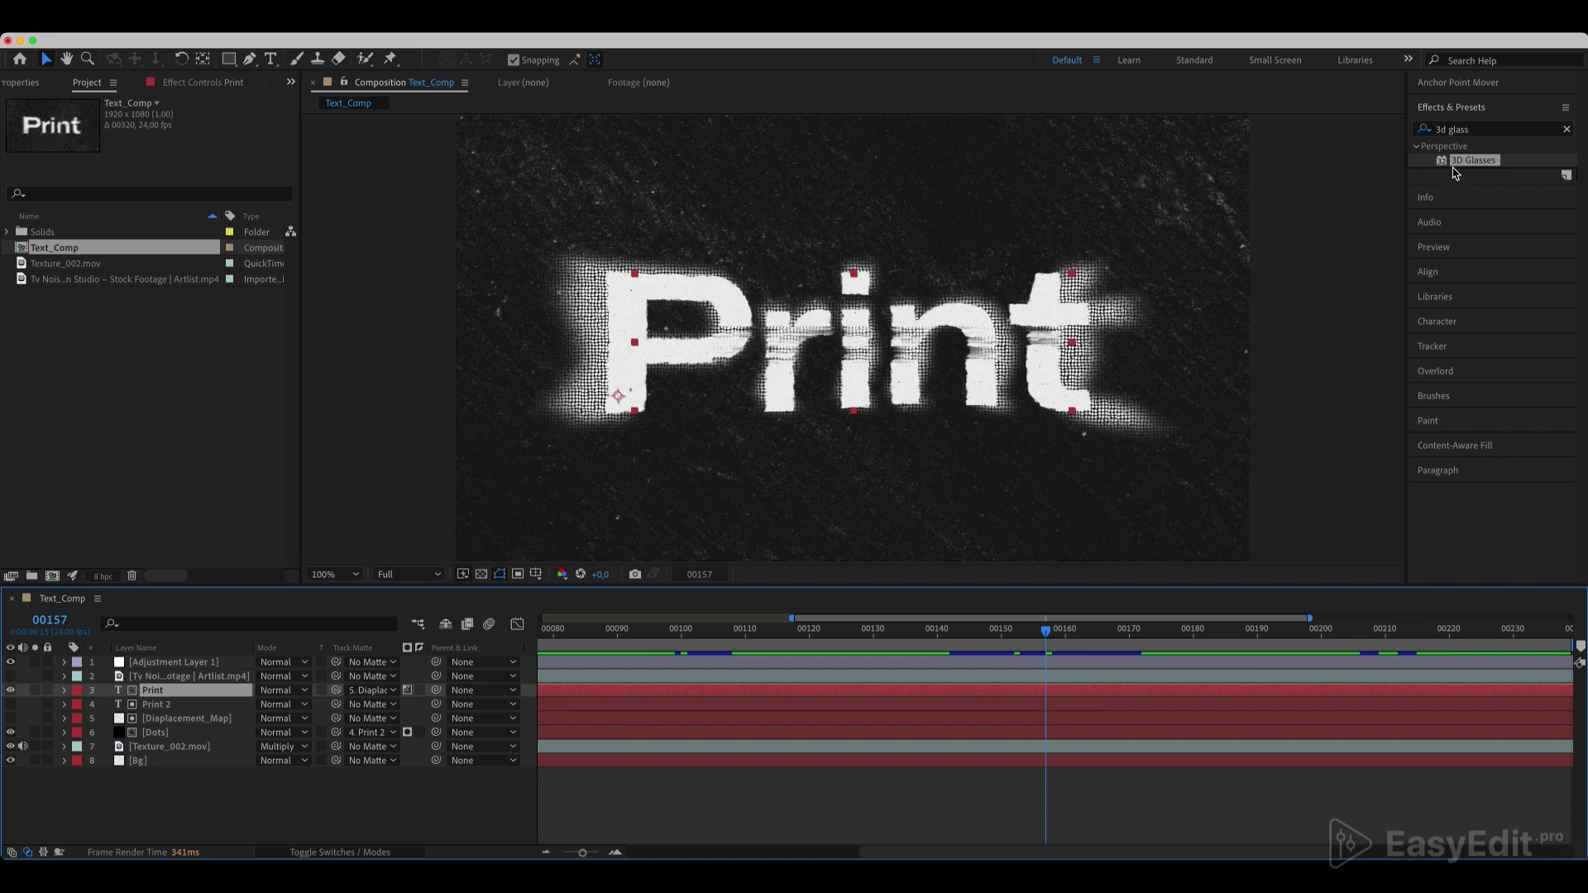
left_click_drag(1471, 168, 157, 699)
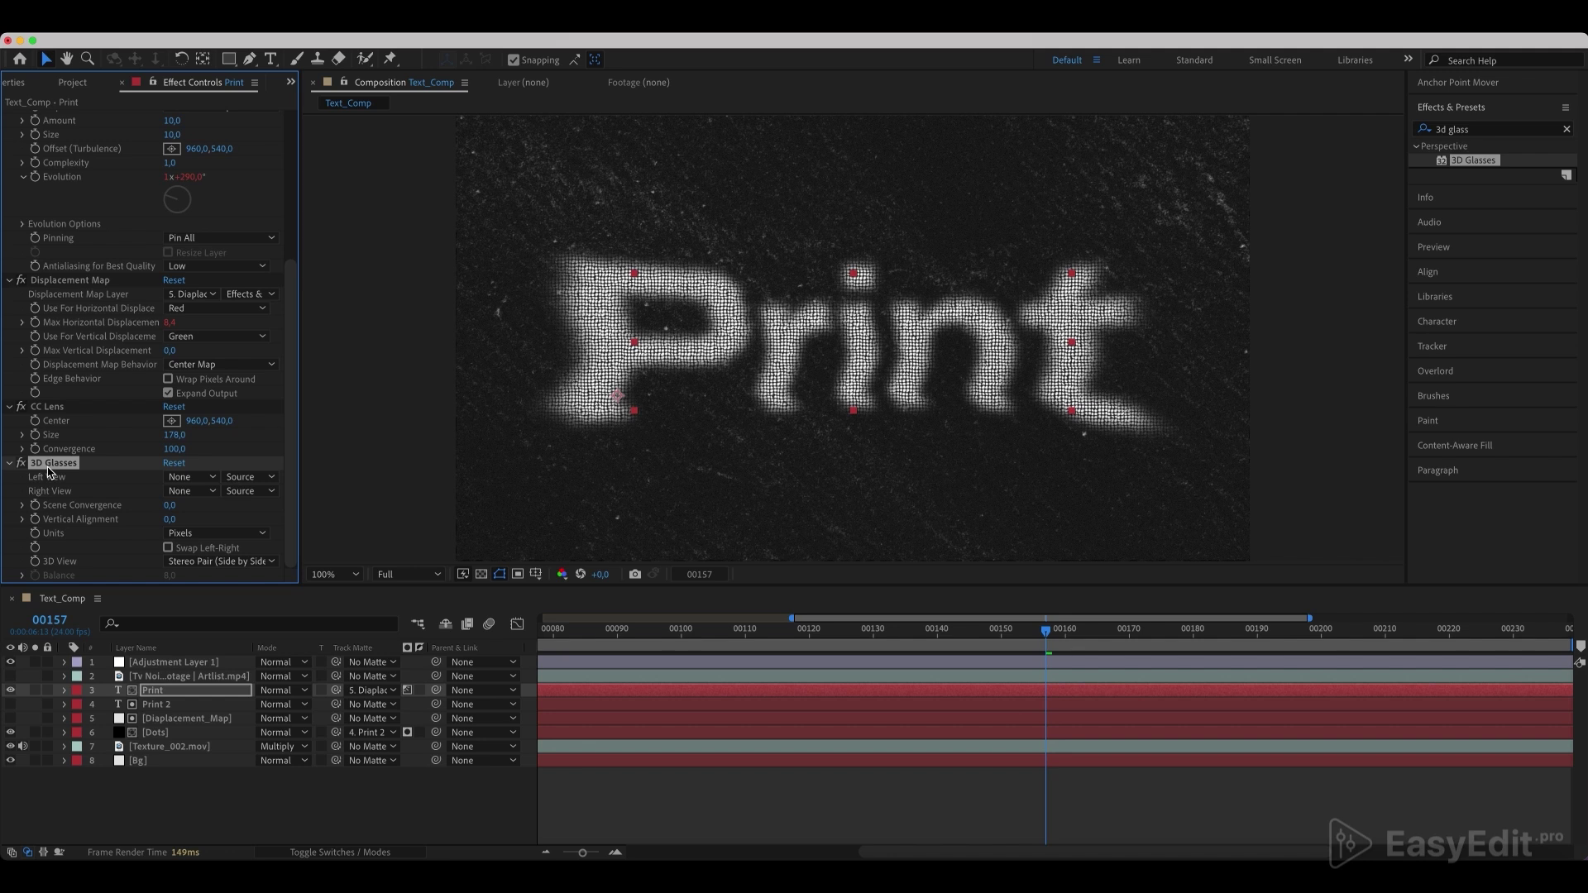
left_click_drag(49, 471, 10, 122)
left_click(52, 174)
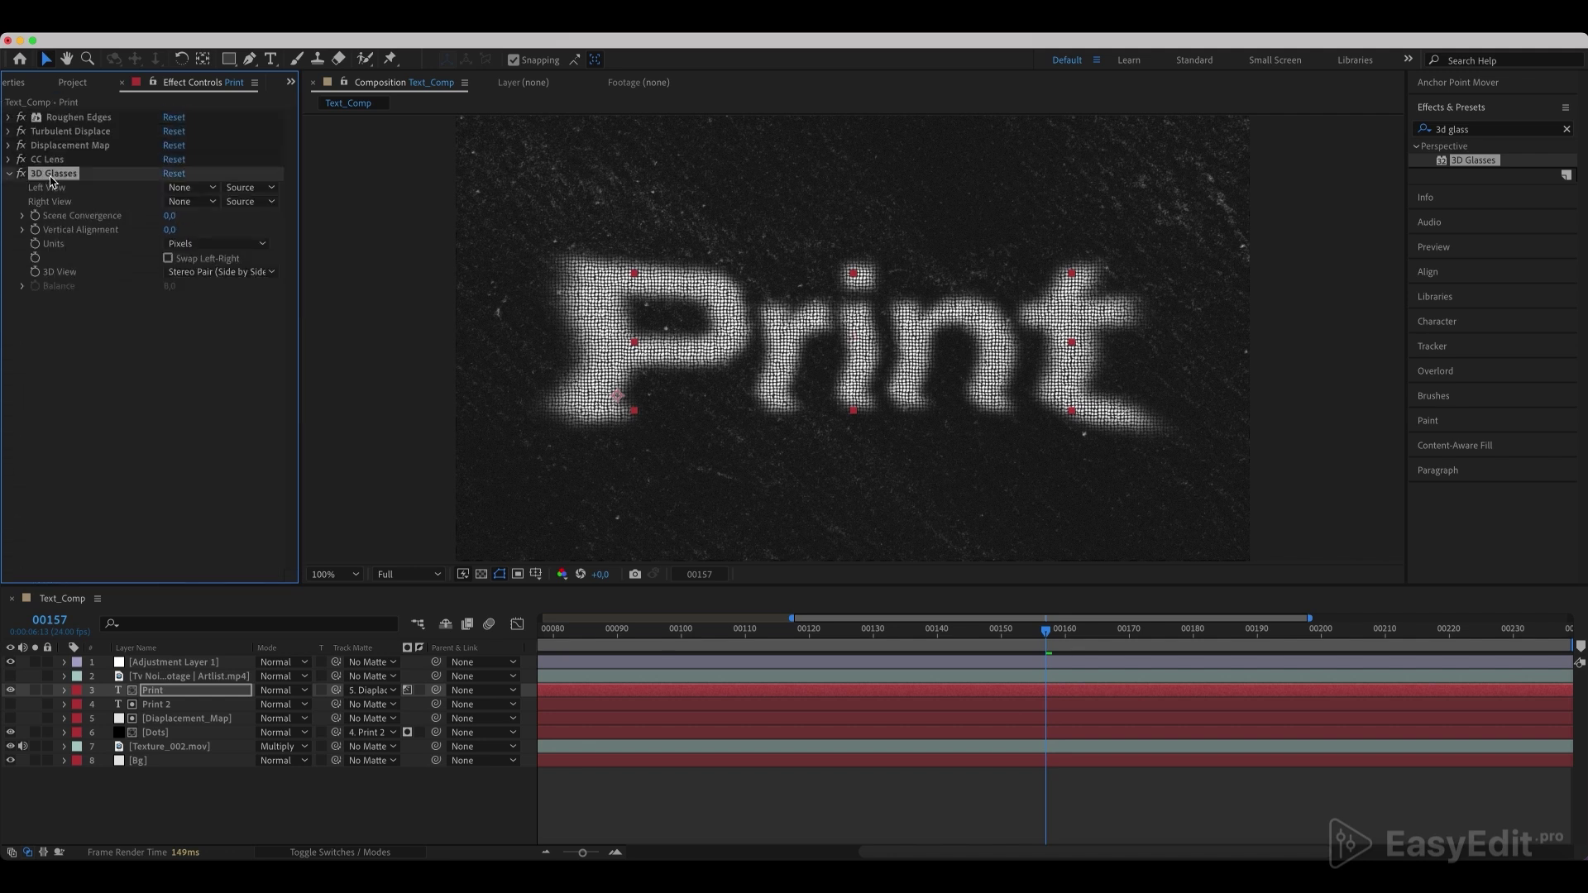
left_click_drag(54, 177, 57, 124)
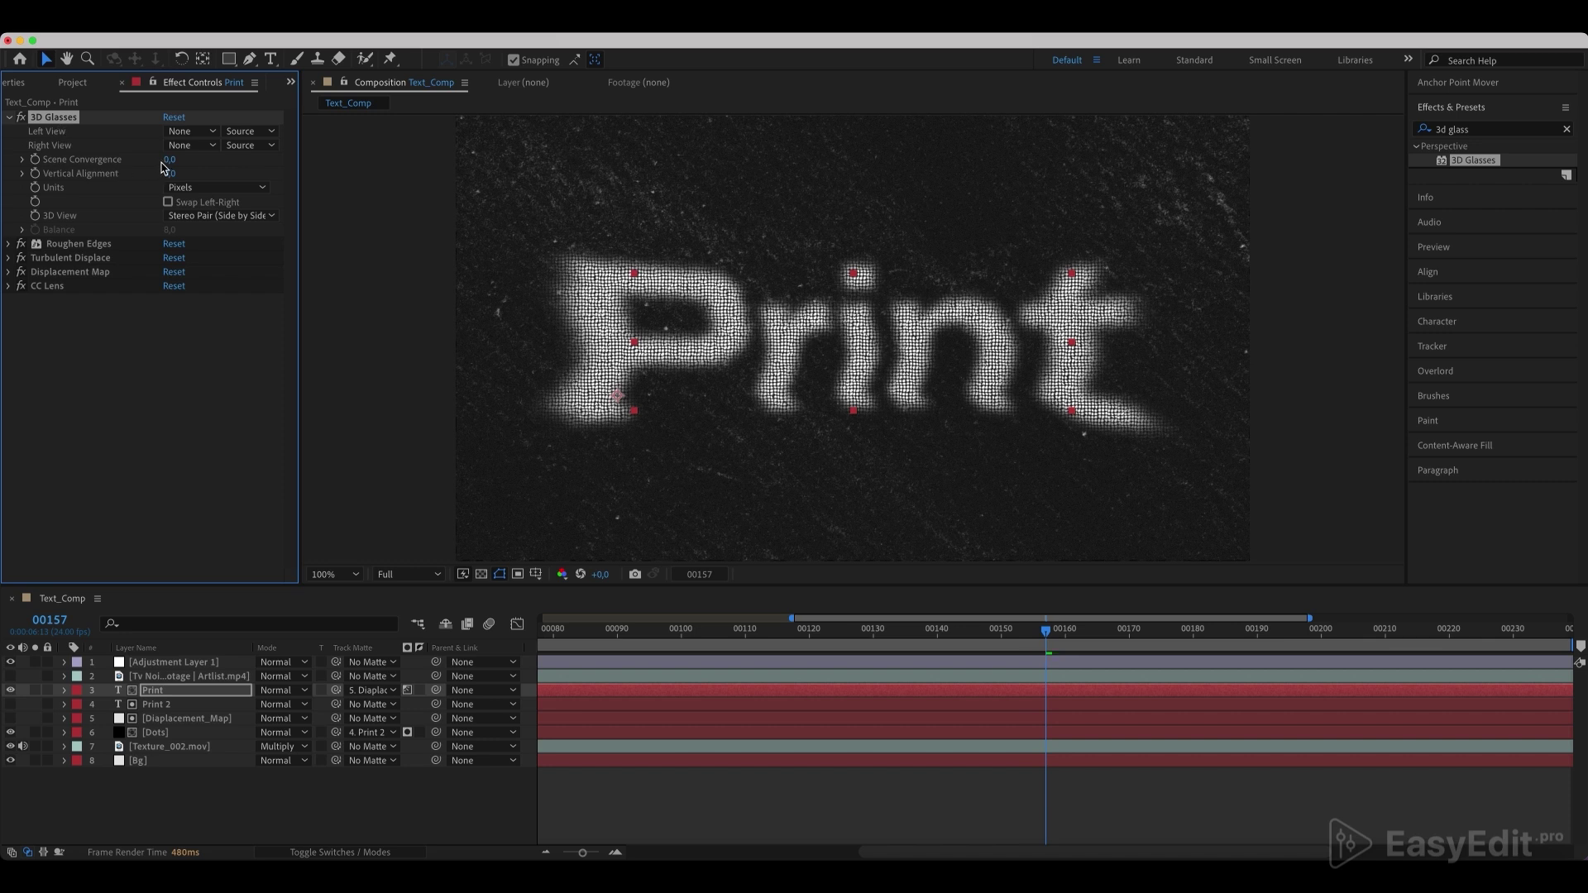
left_click(185, 133)
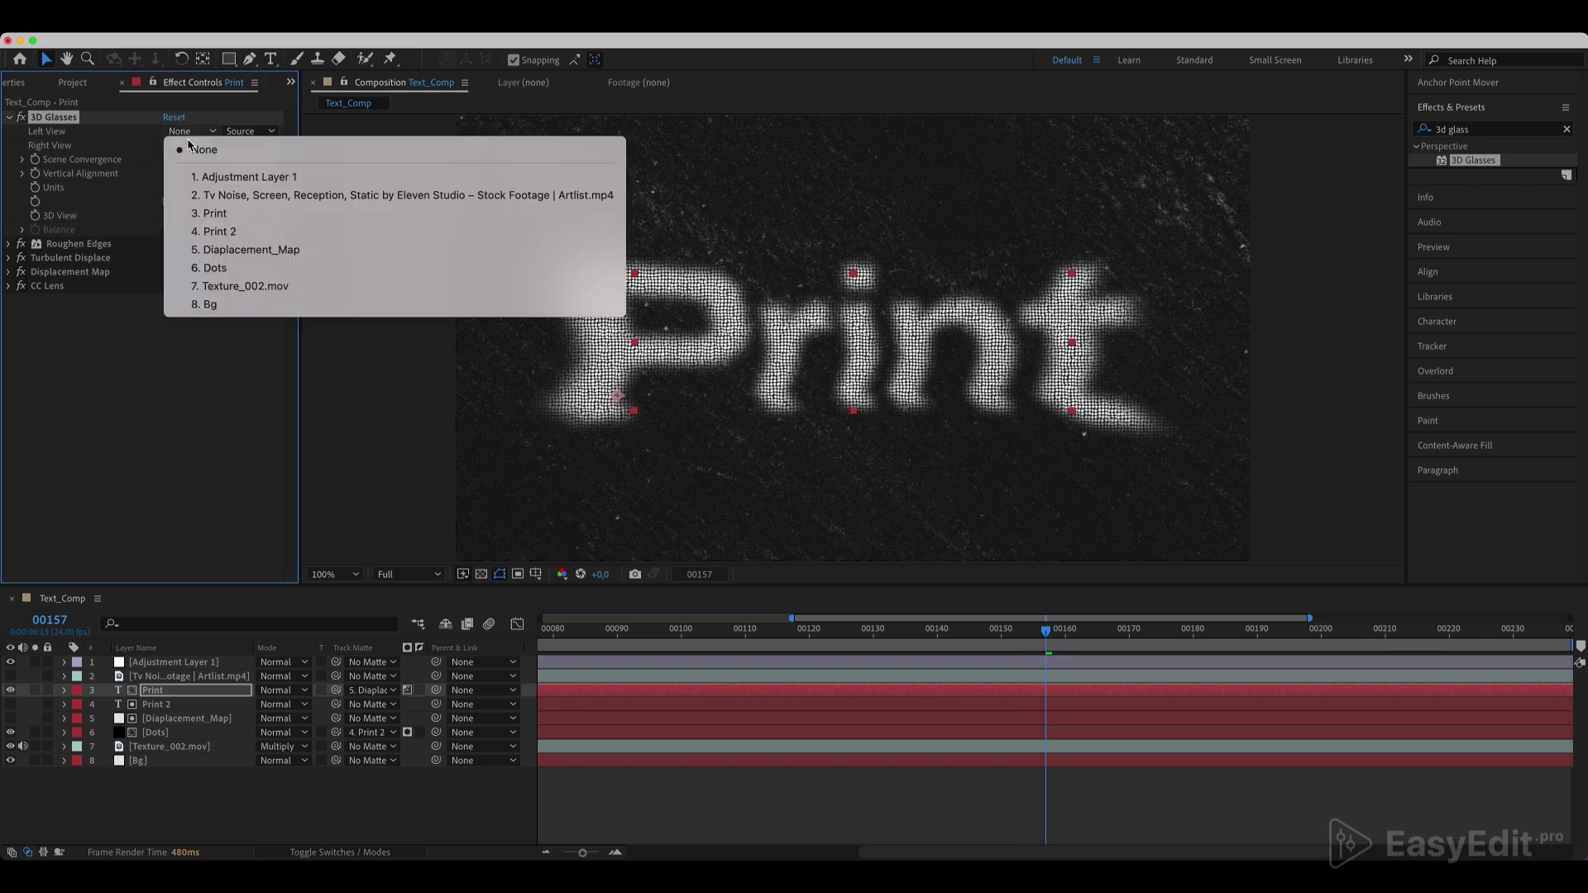
left_click(207, 214)
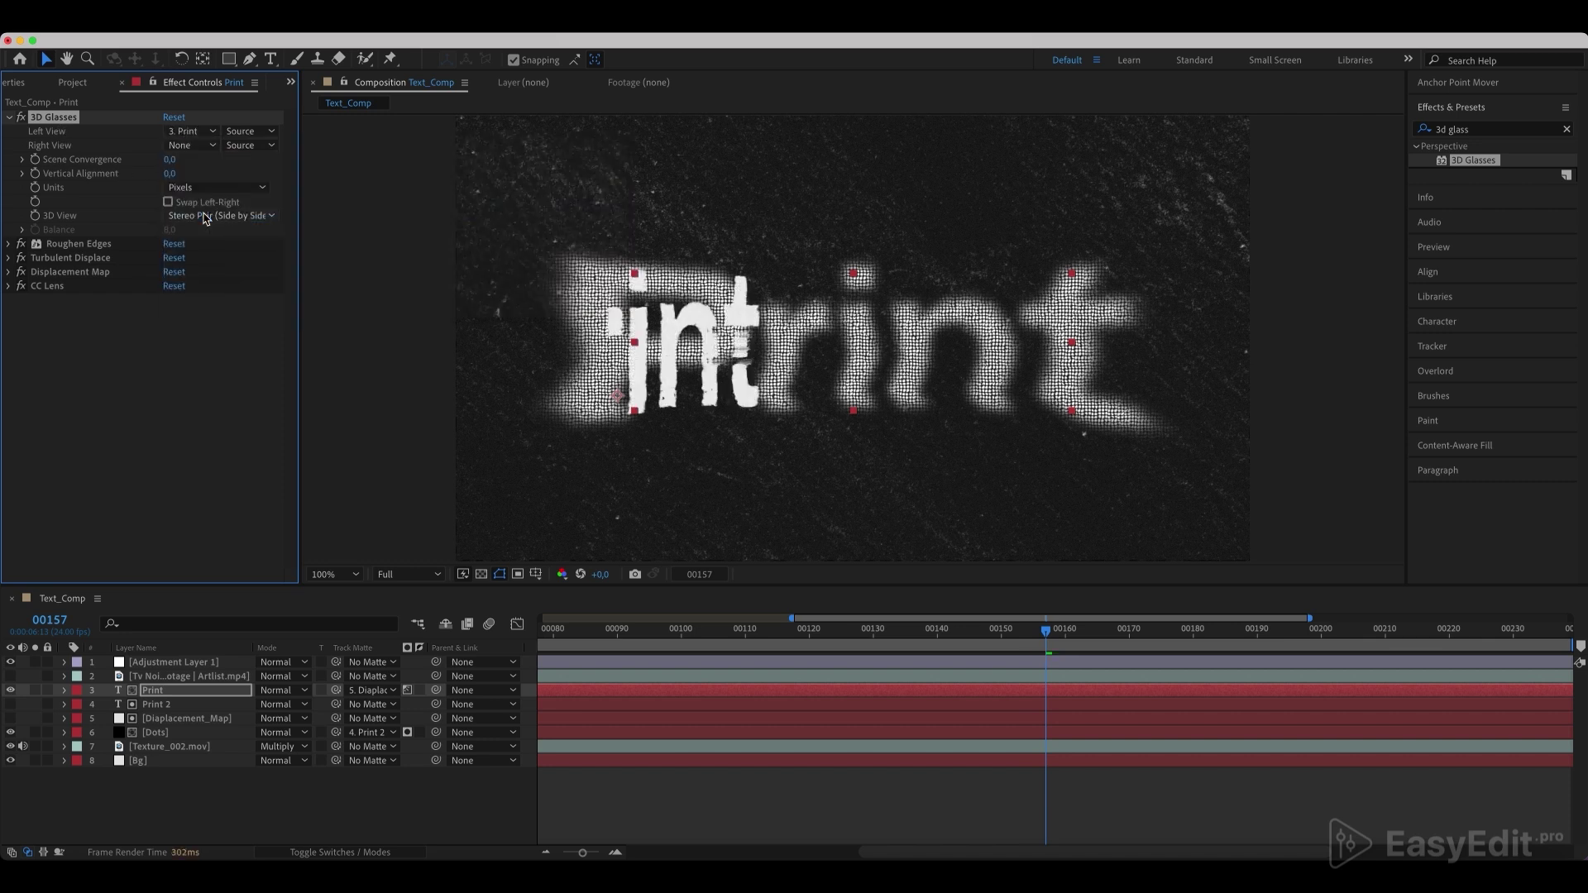
- Set 3D View to Balanced Colored Red Blue, Scene Convergence 2, and Print's blend mode to Dissolve
left_click(198, 216)
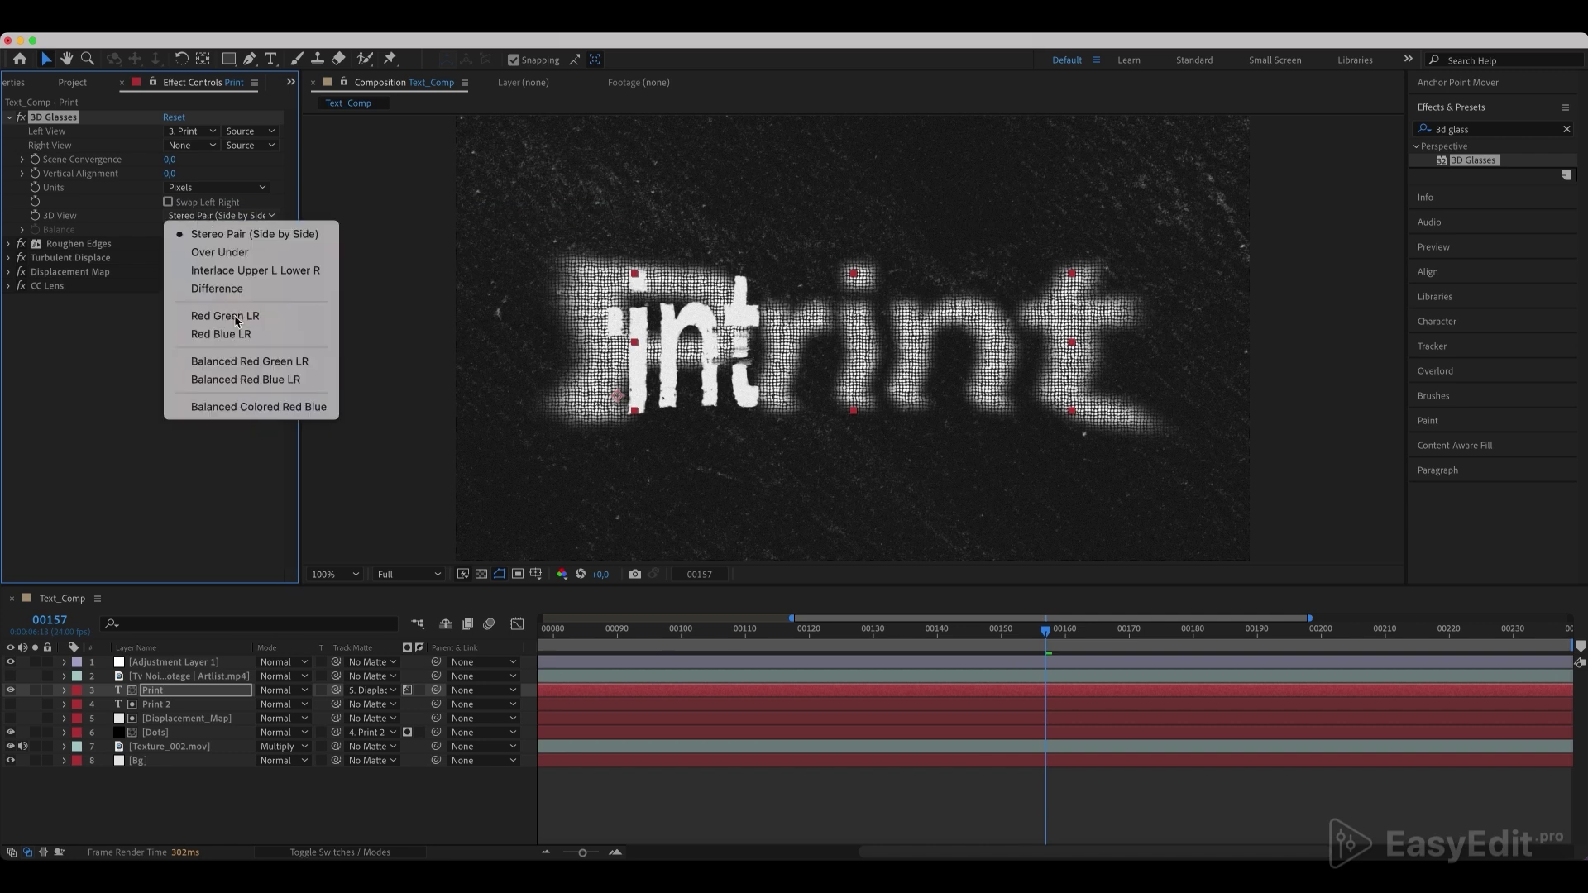
left_click(250, 409)
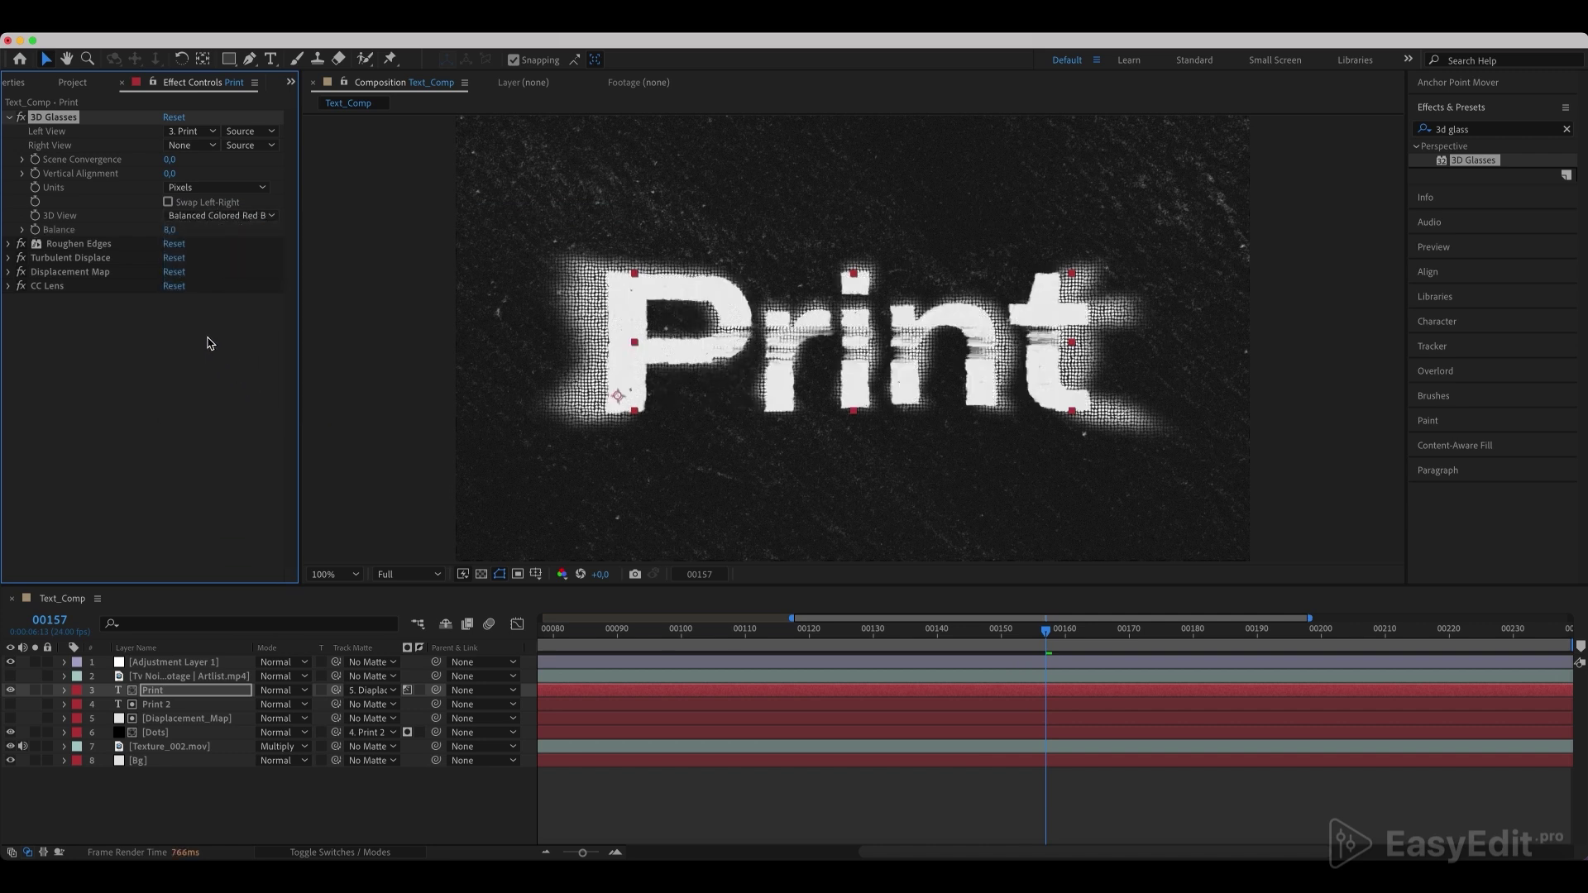
left_click(174, 158)
type("2")
key("Return")
key("period")
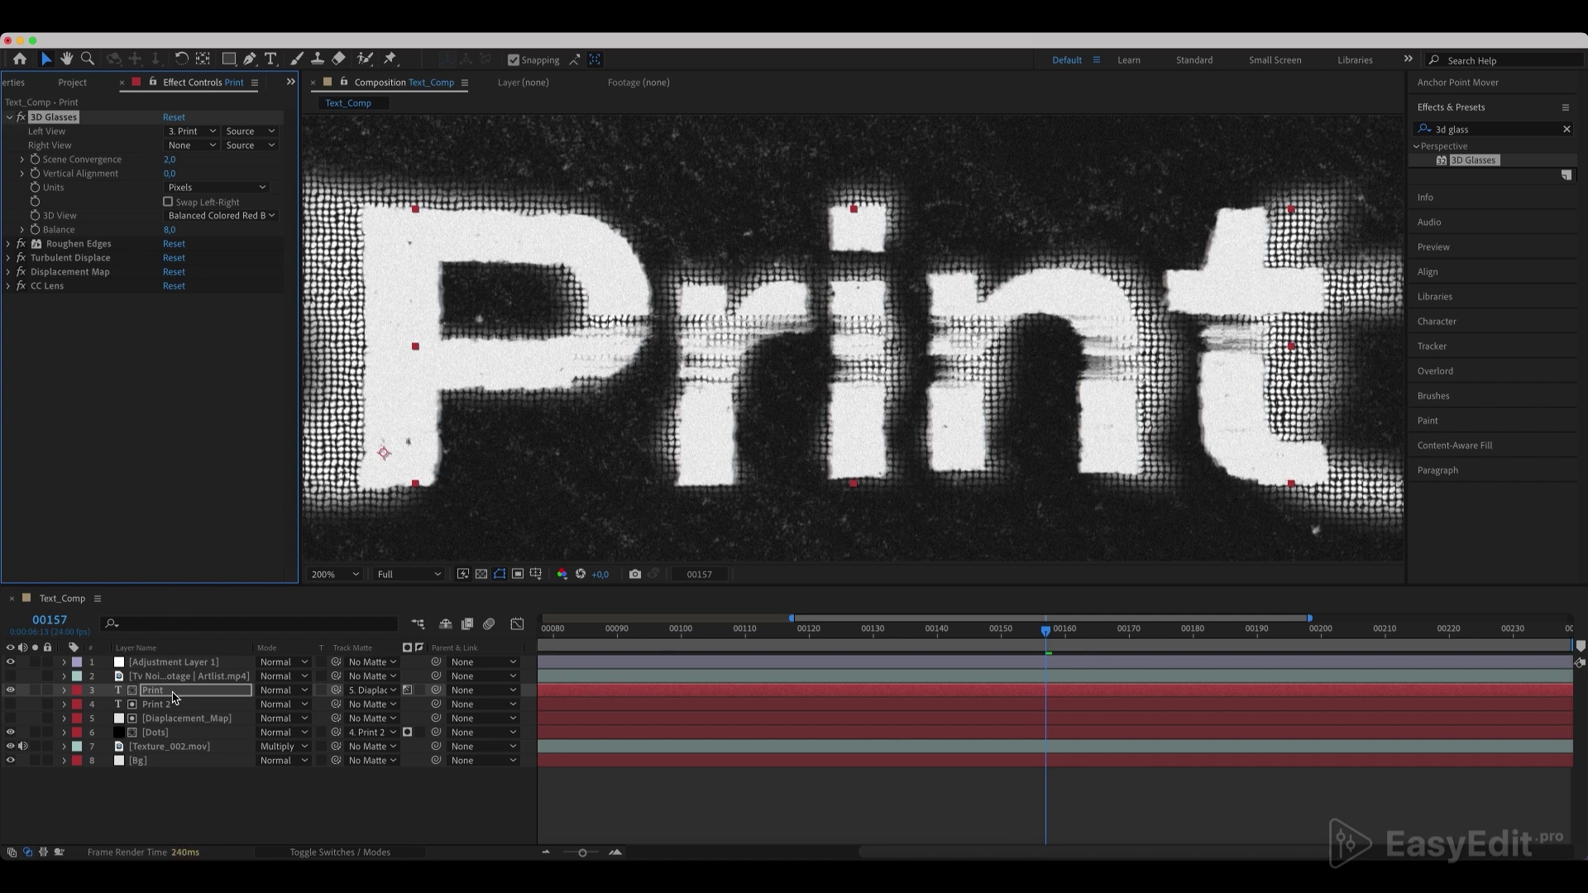
left_click(281, 690)
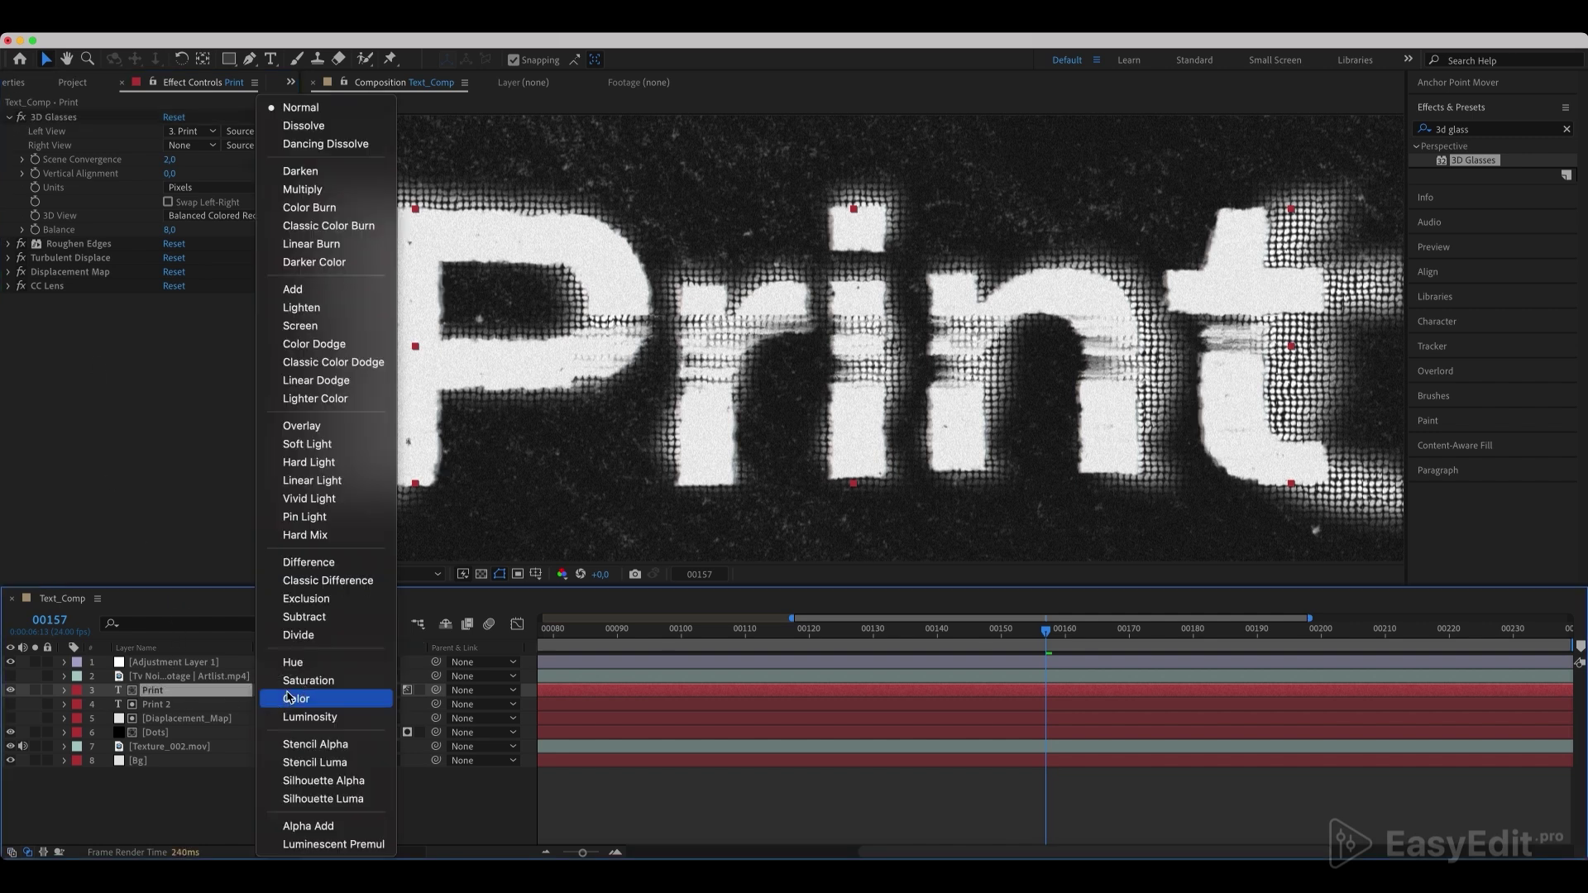
left_click(318, 126)
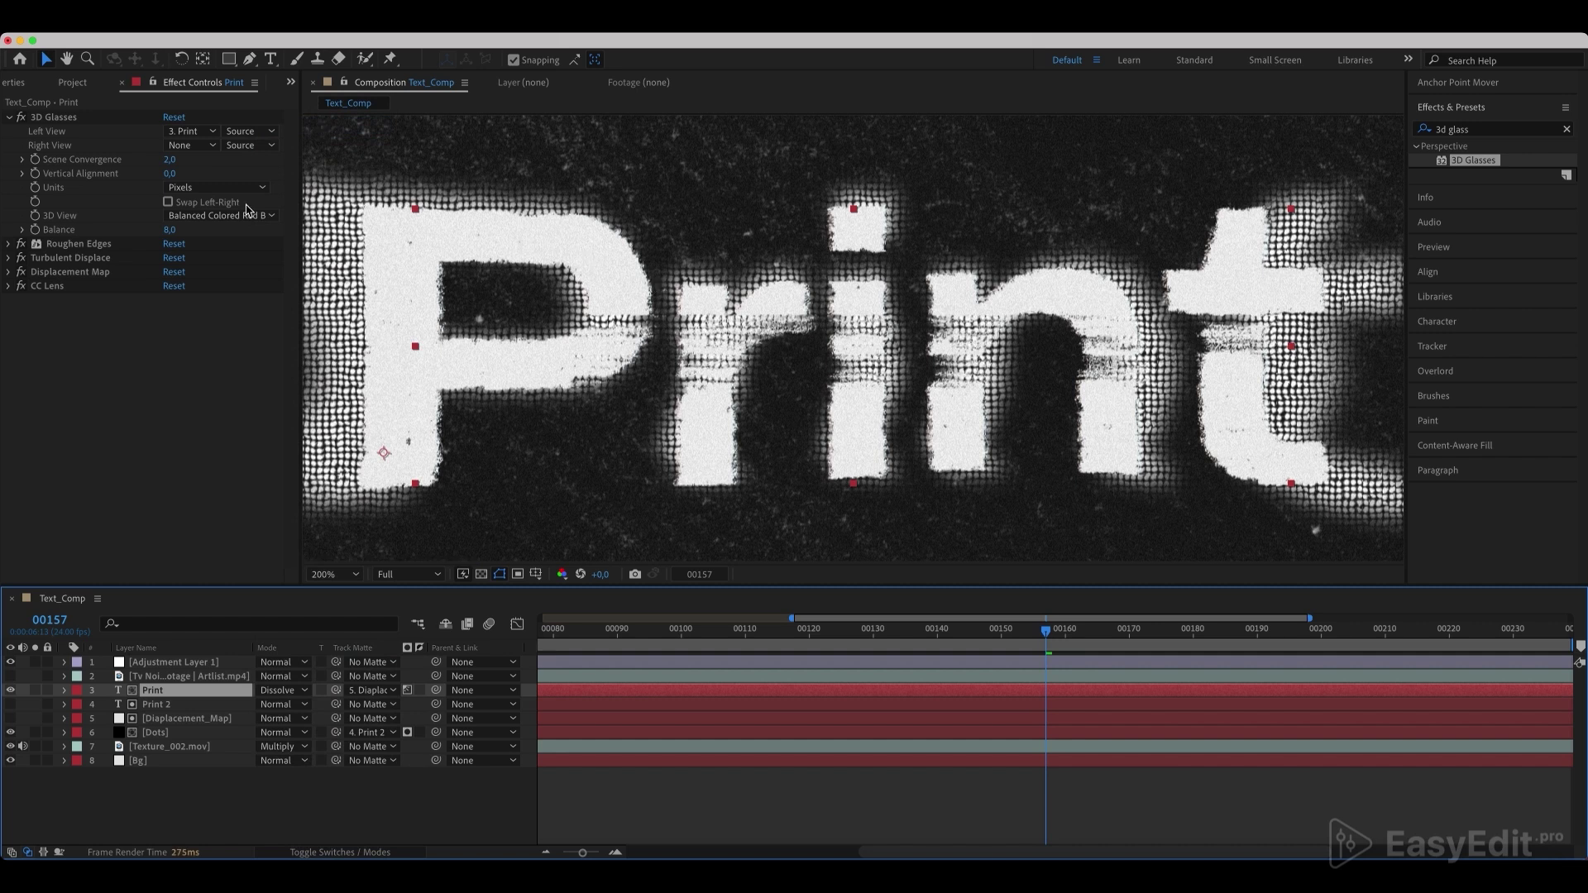
left_click(75, 120)
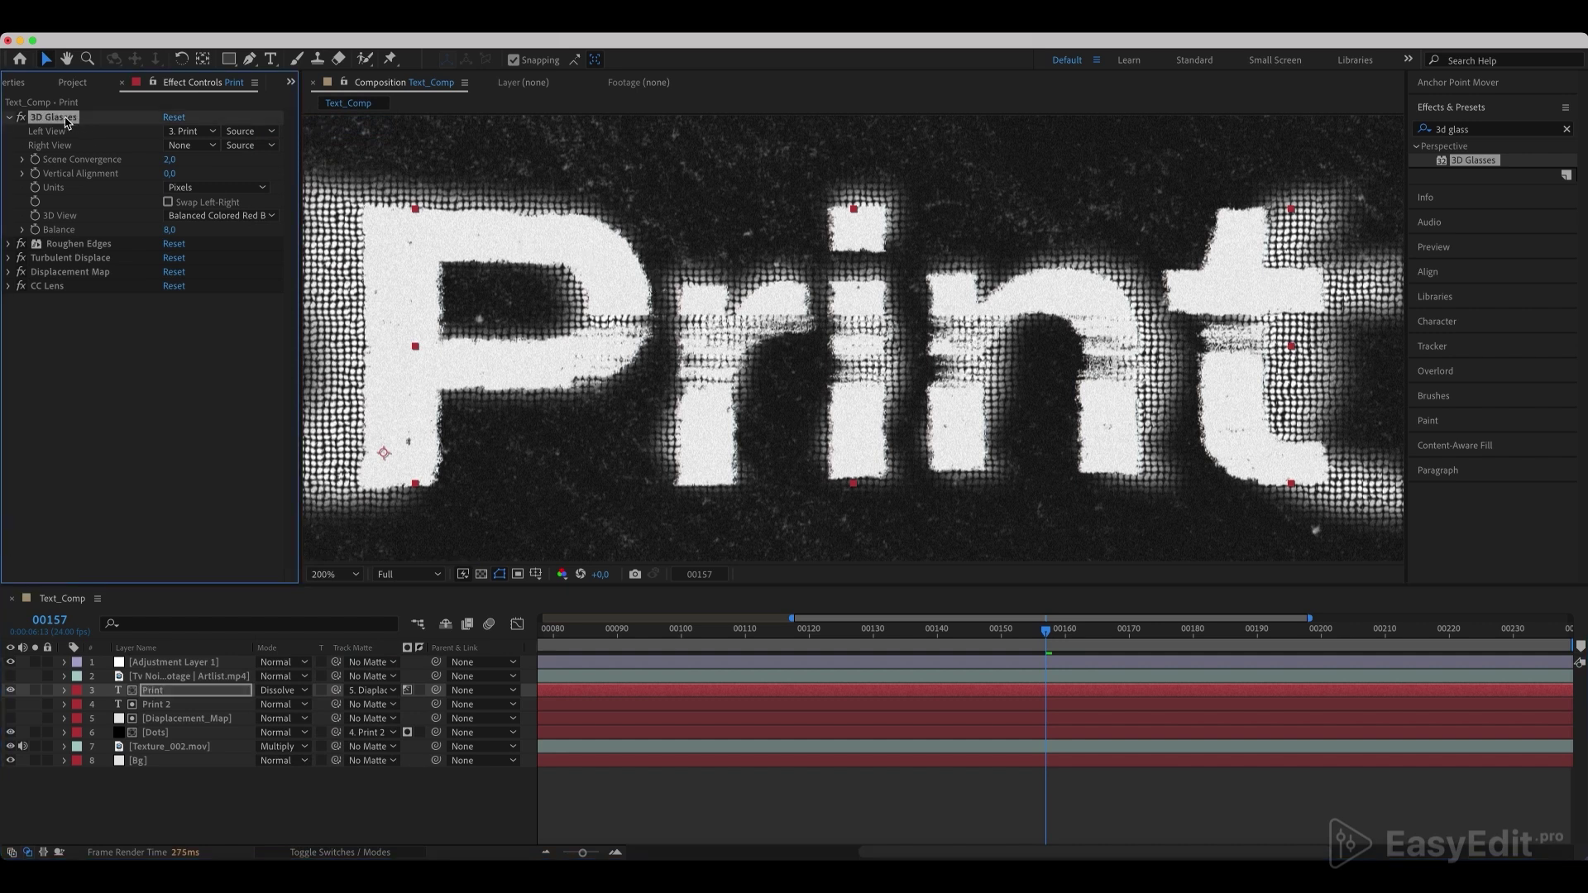
- Apply 3D Glasses to the top of Print 2's effects, with Left View set to Print 2
left_click(160, 705)
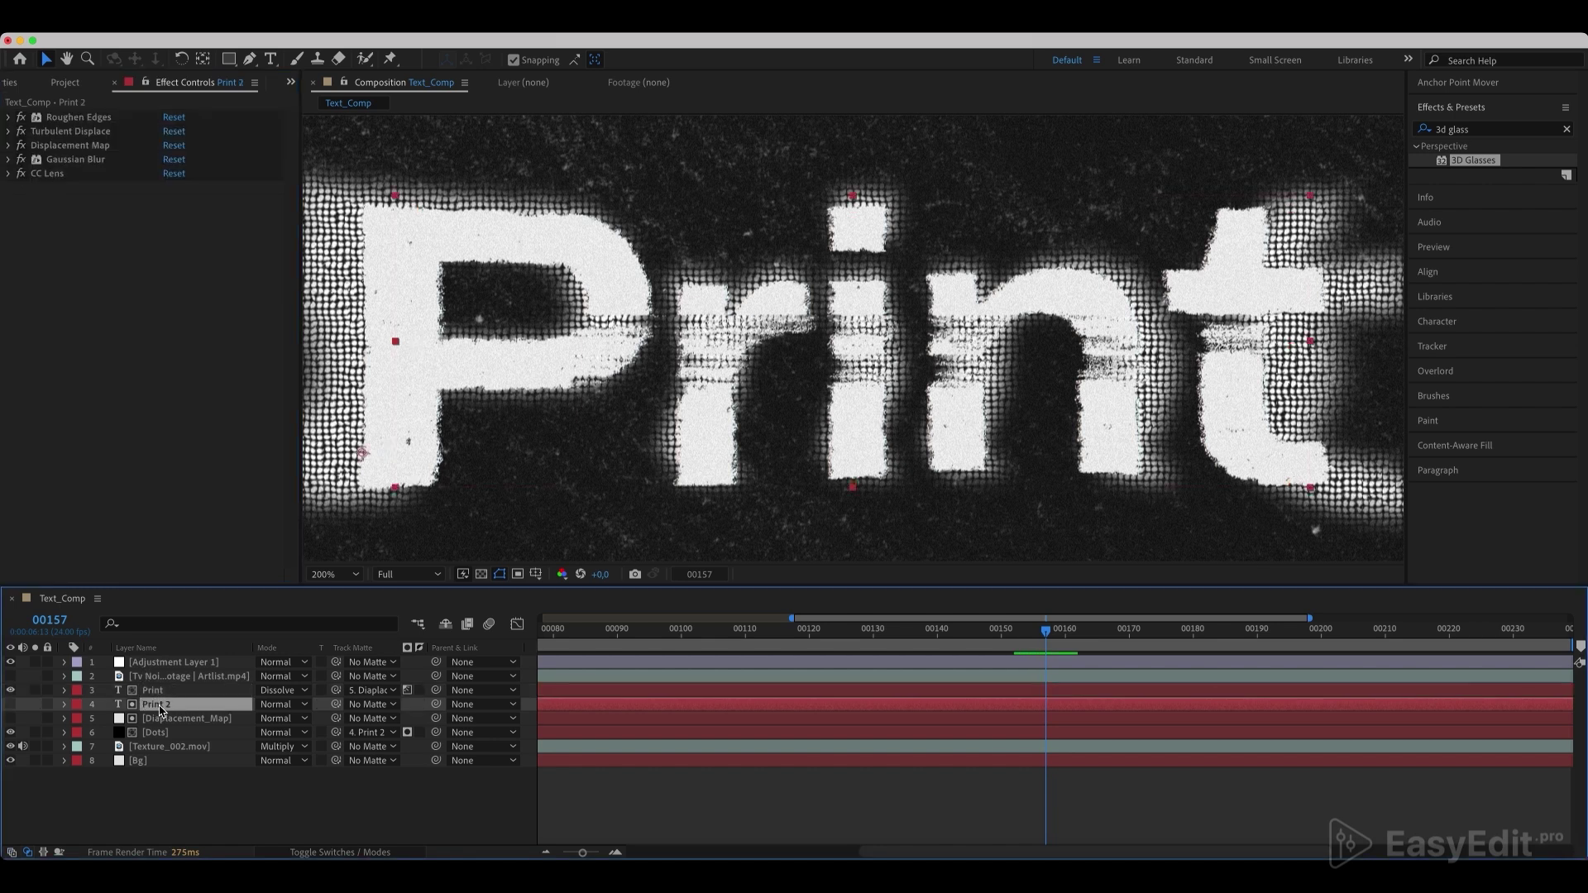
left_click_drag(160, 710, 160, 710)
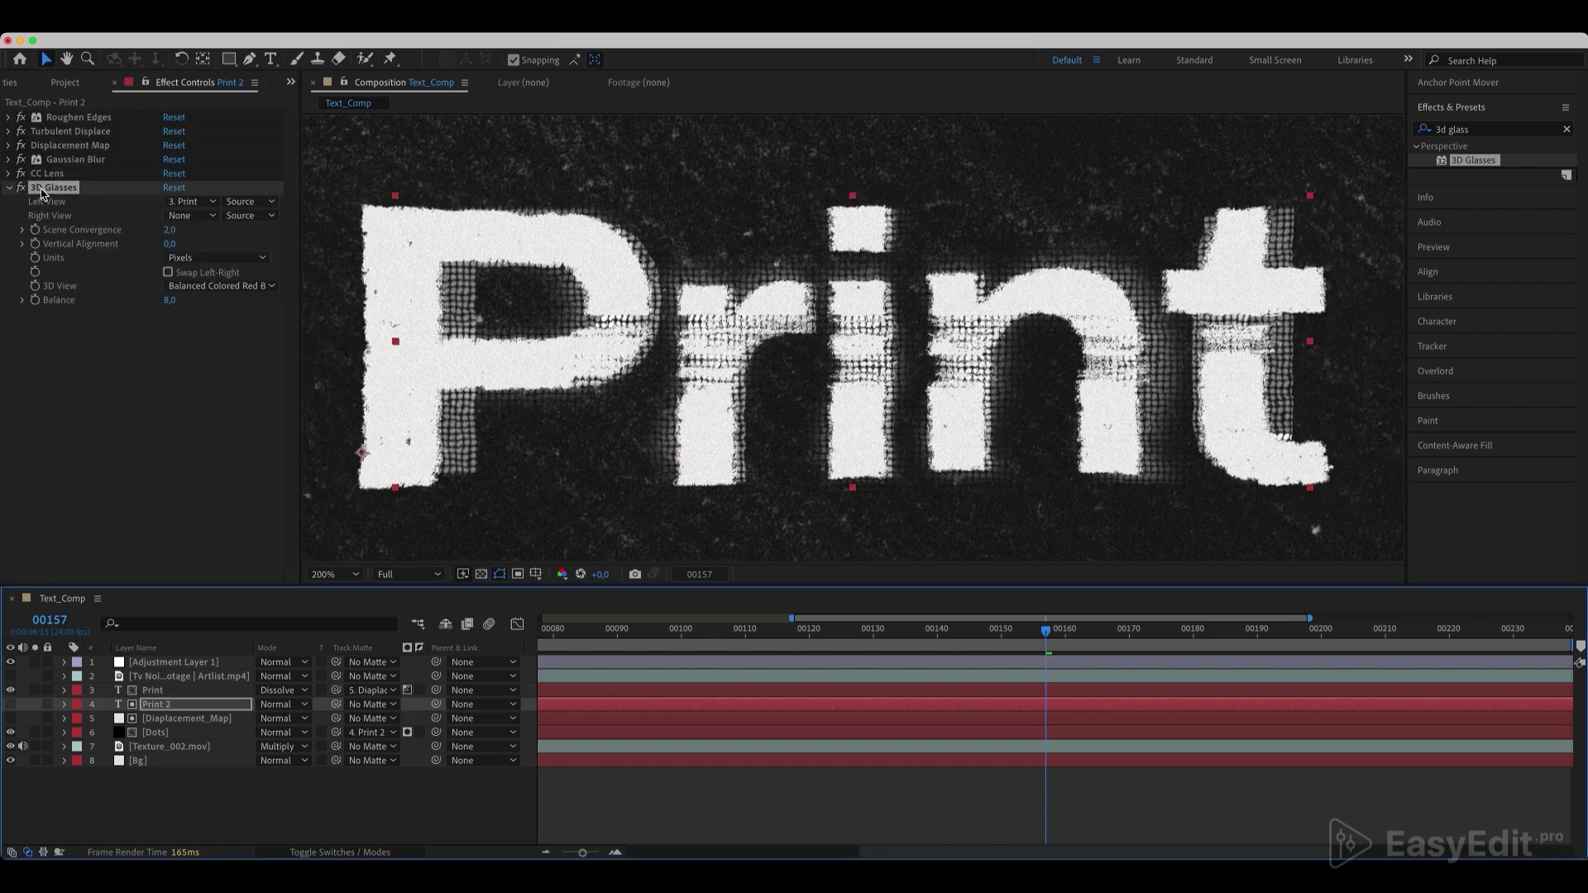
left_click_drag(41, 194, 48, 118)
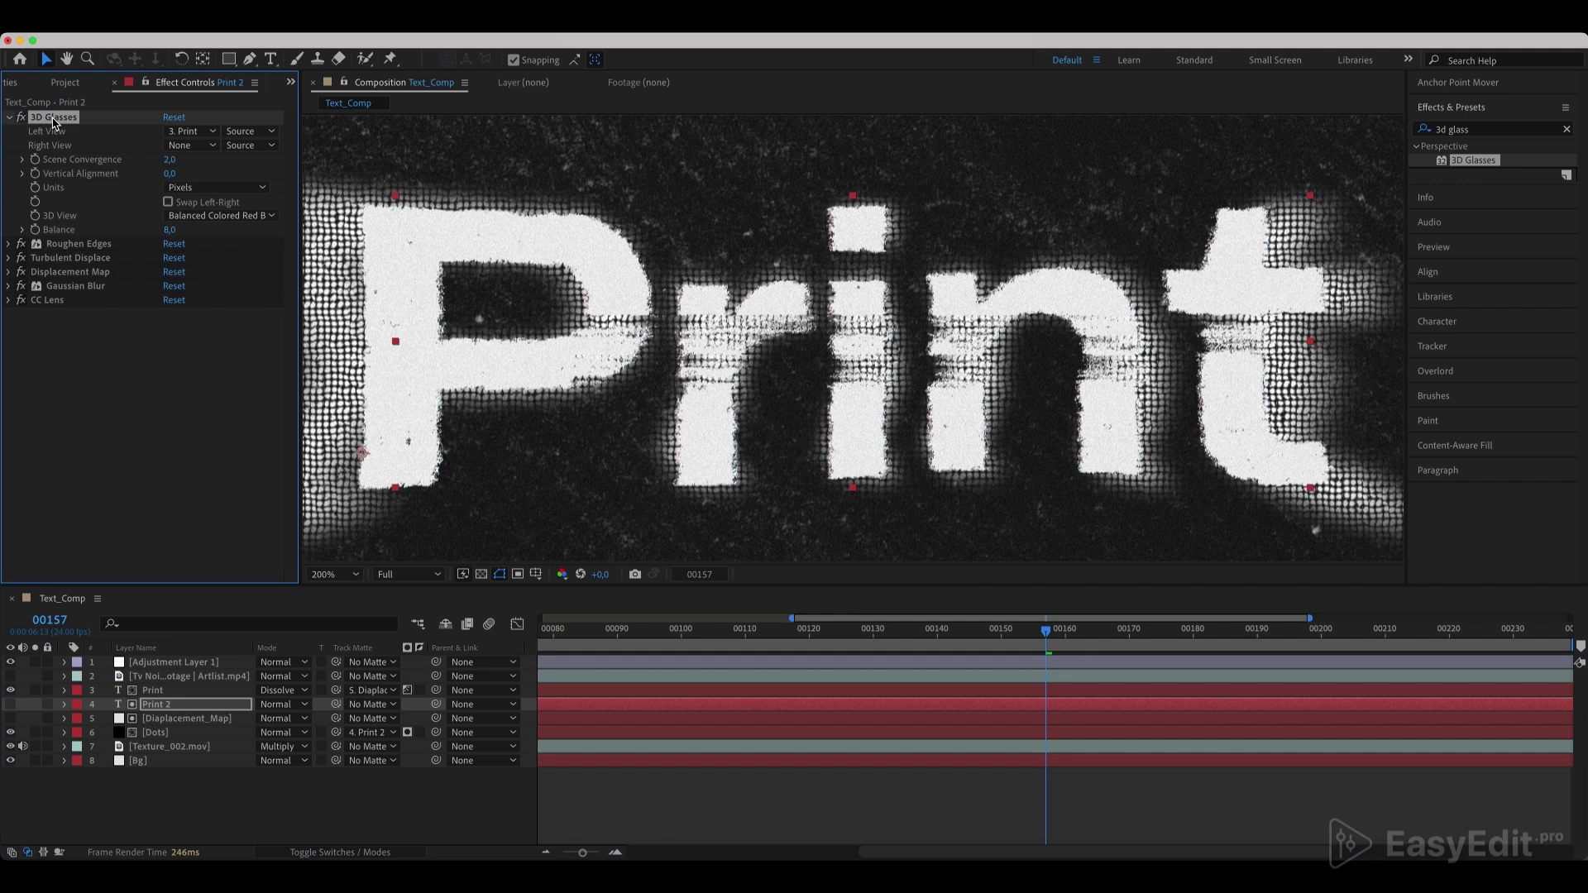
left_click(196, 135)
left_click(215, 234)
left_click(217, 215)
left_click(170, 166)
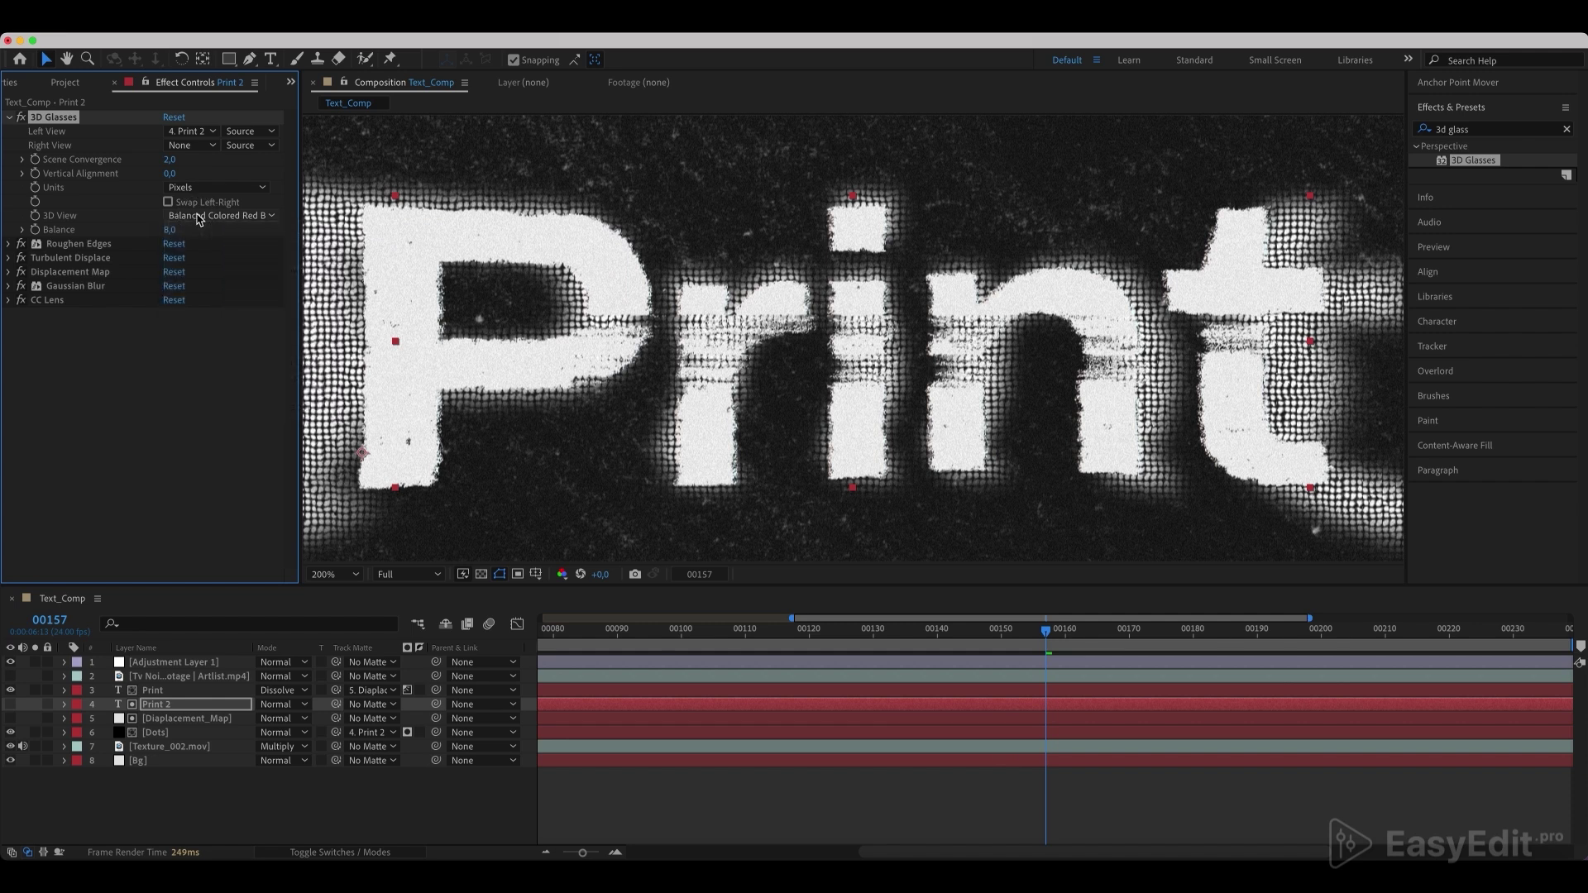
- Set Vertical Alignment to 2 and Print 2's blend mode to Dissolve, then zoom to 100%
left_click(171, 176)
type("2")
left_click(129, 459)
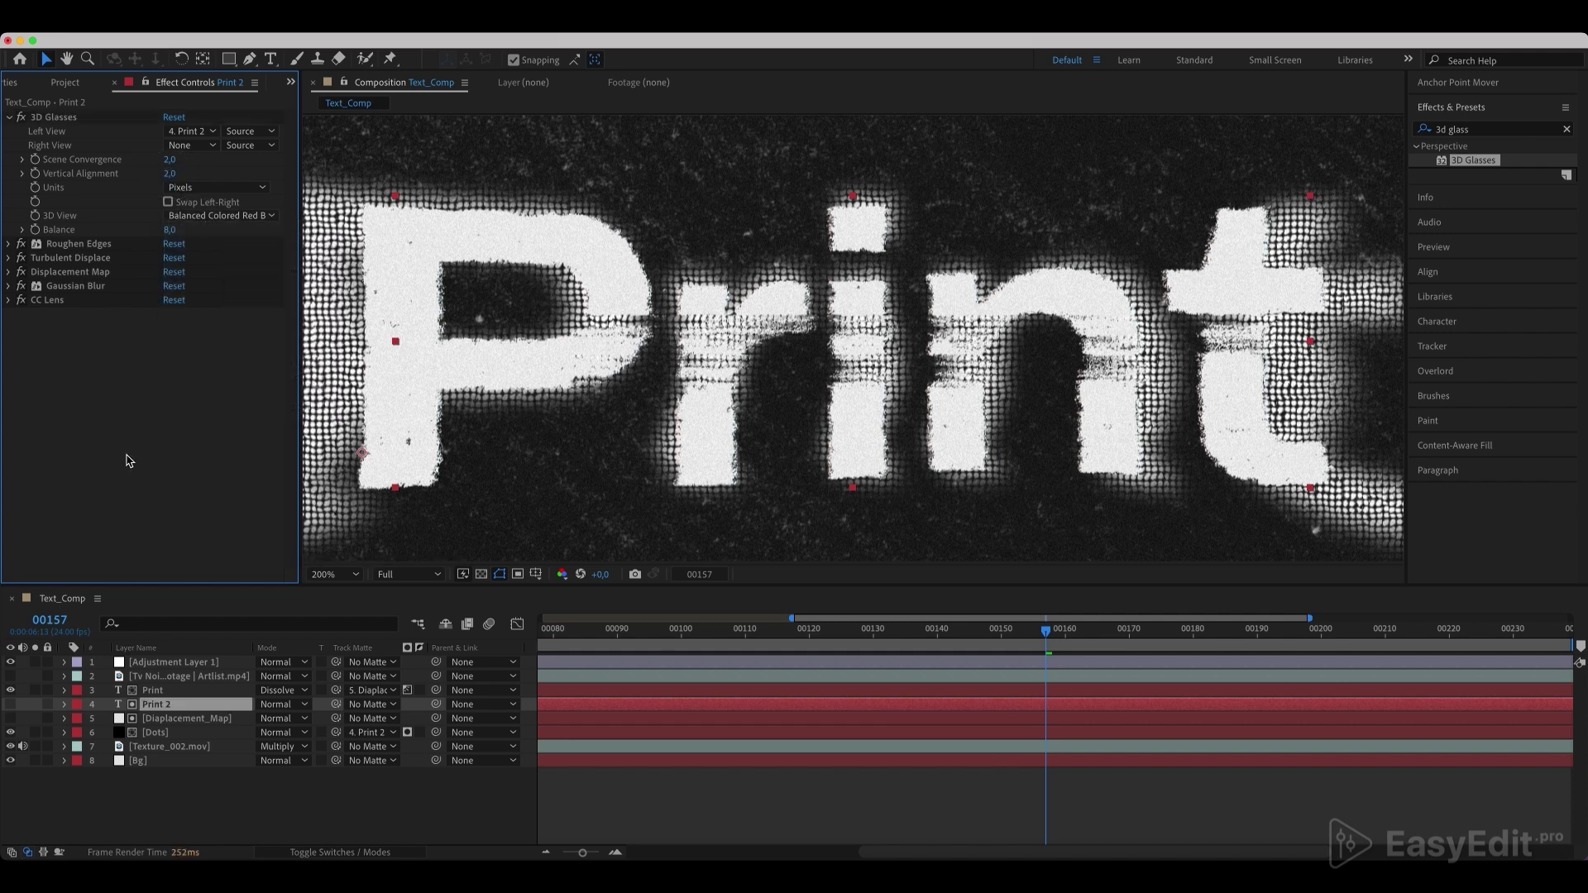
left_click(279, 704)
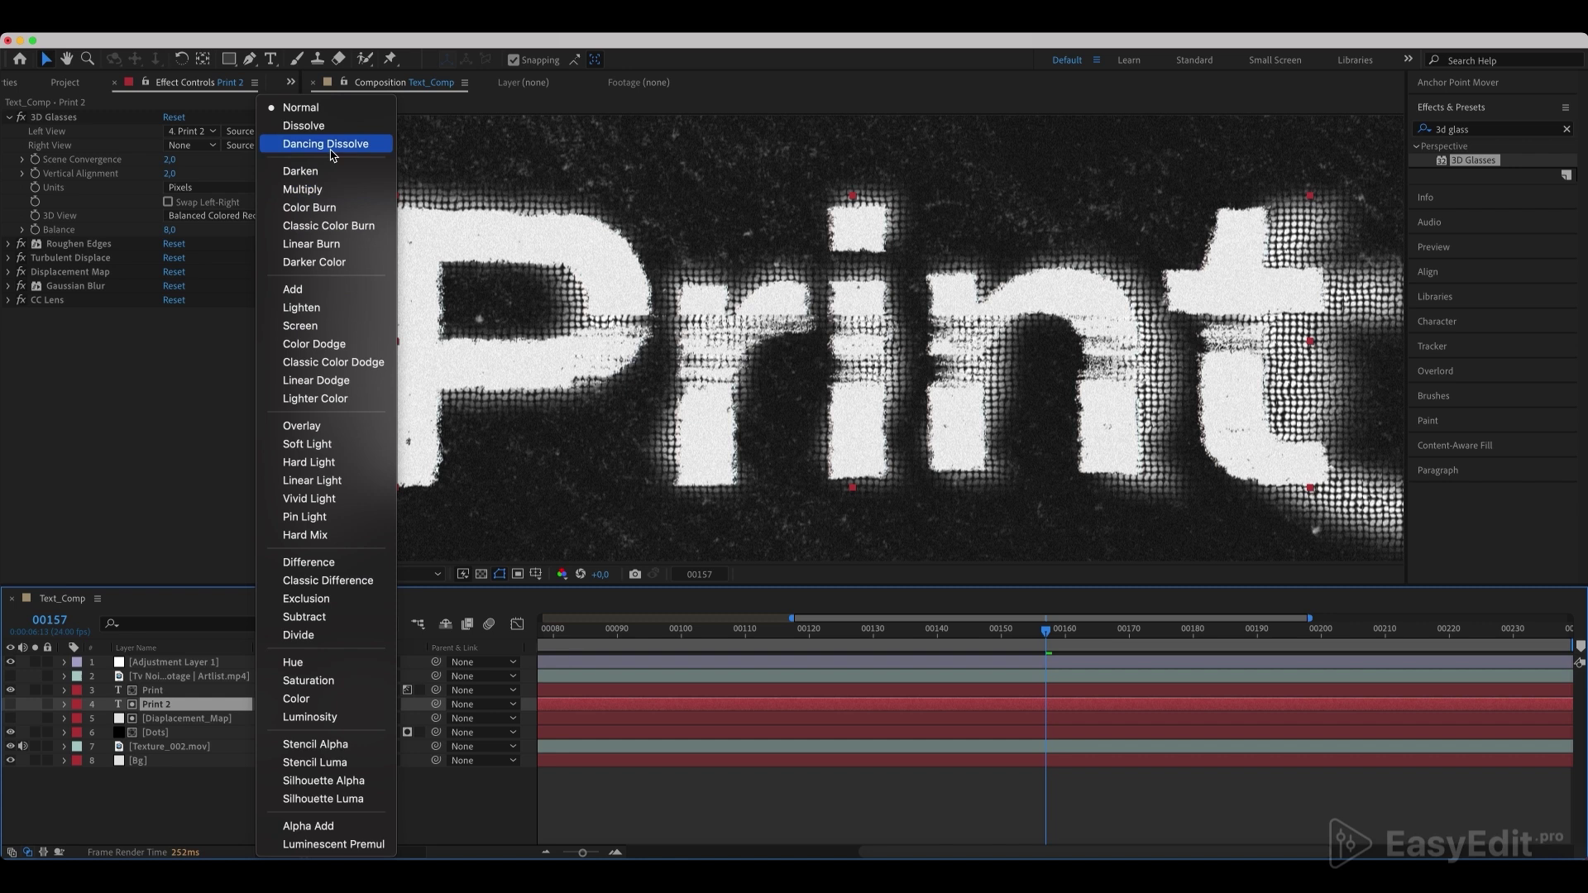
left_click(329, 132)
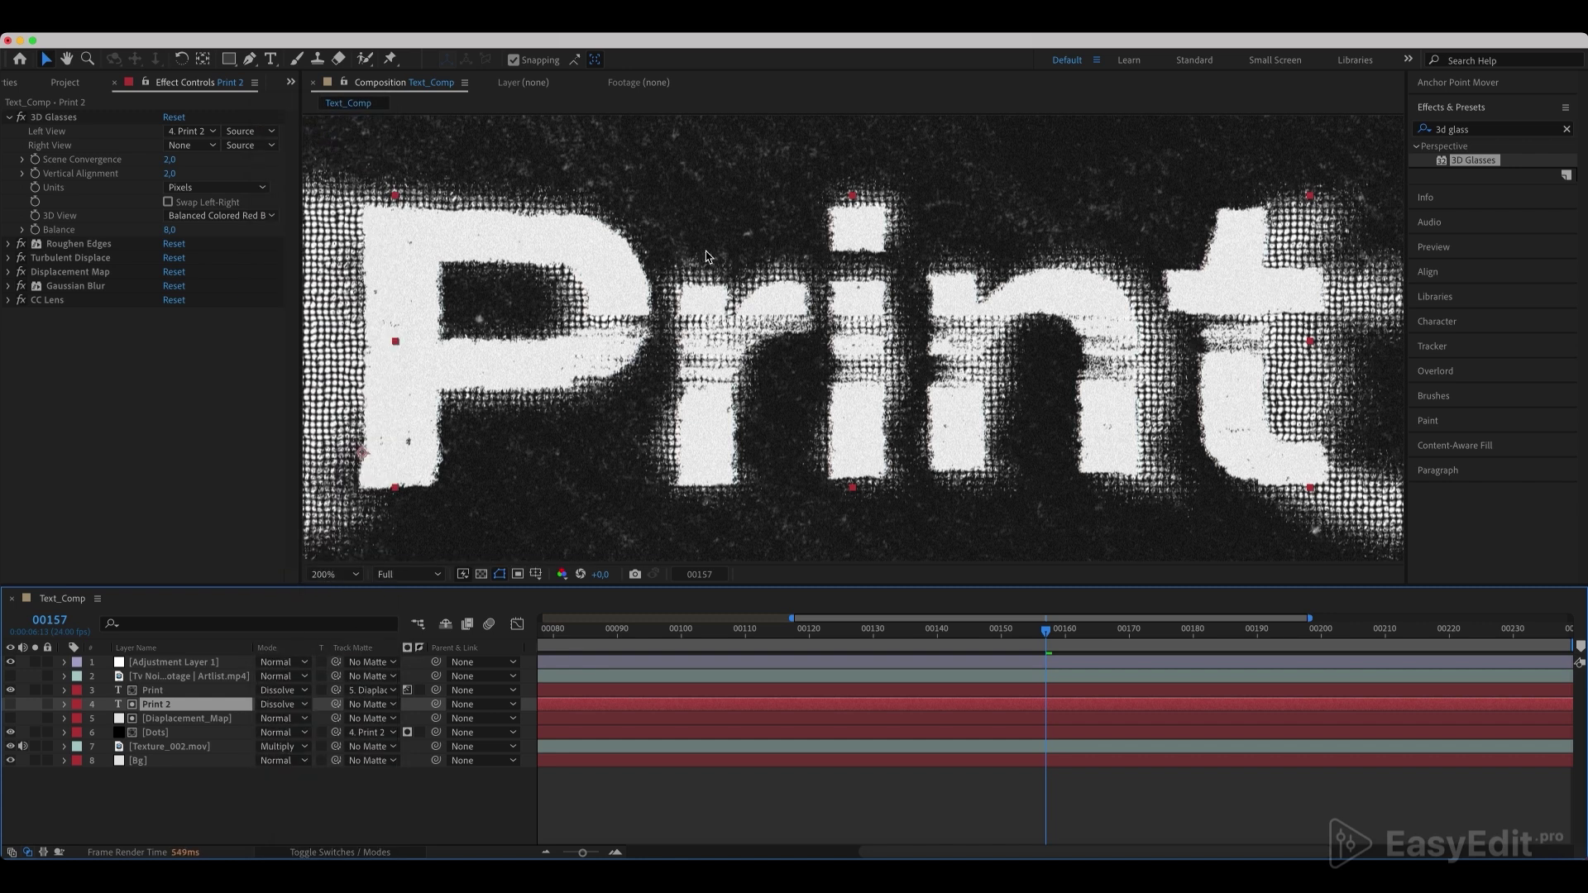
key("/")
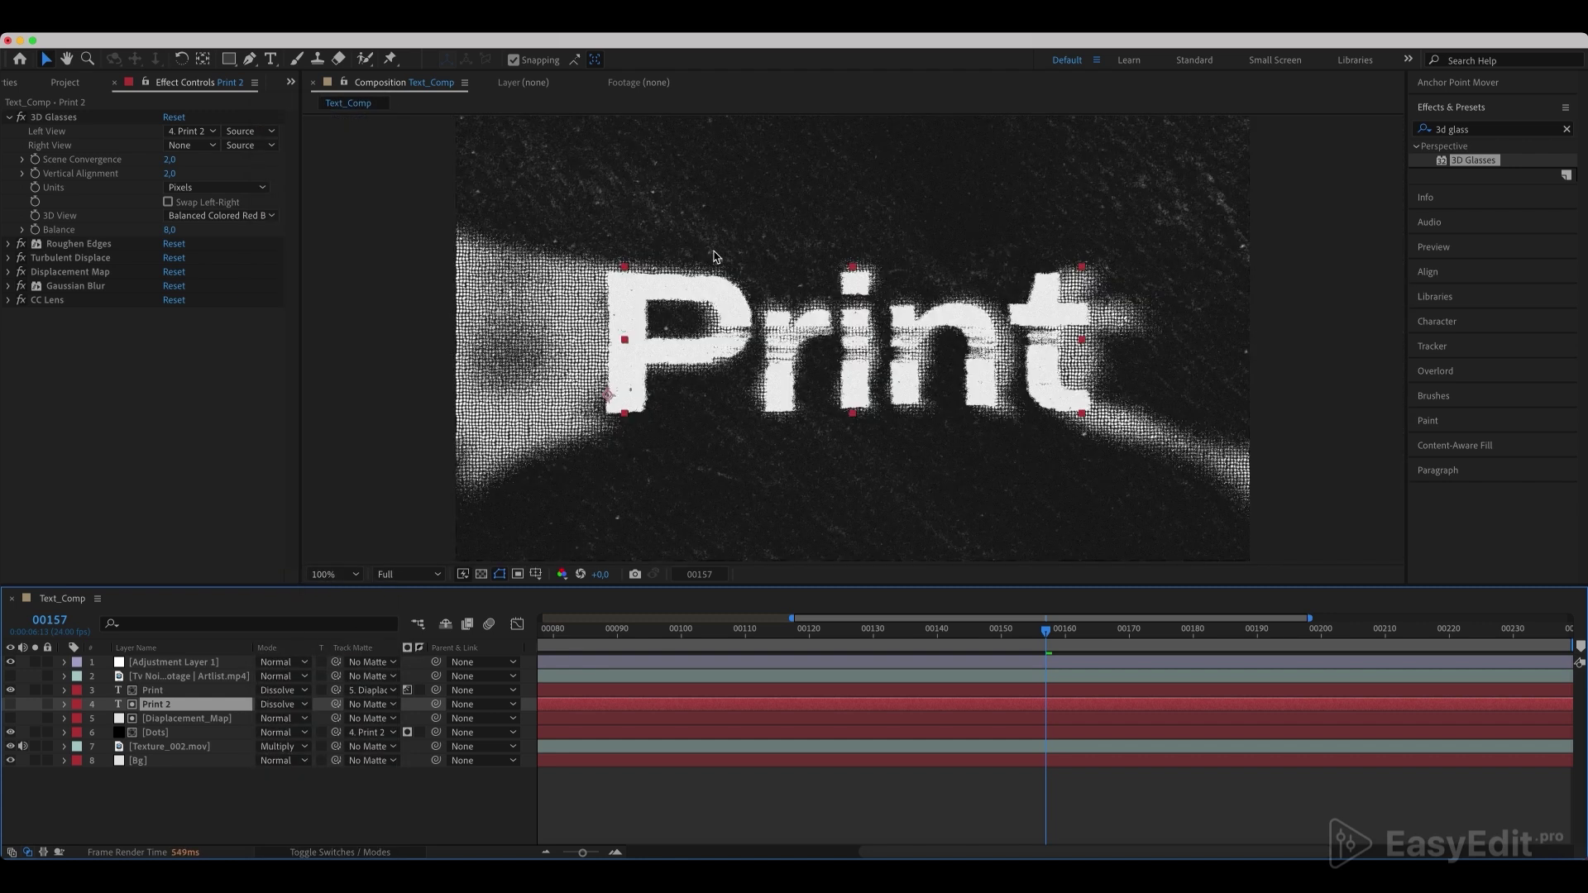